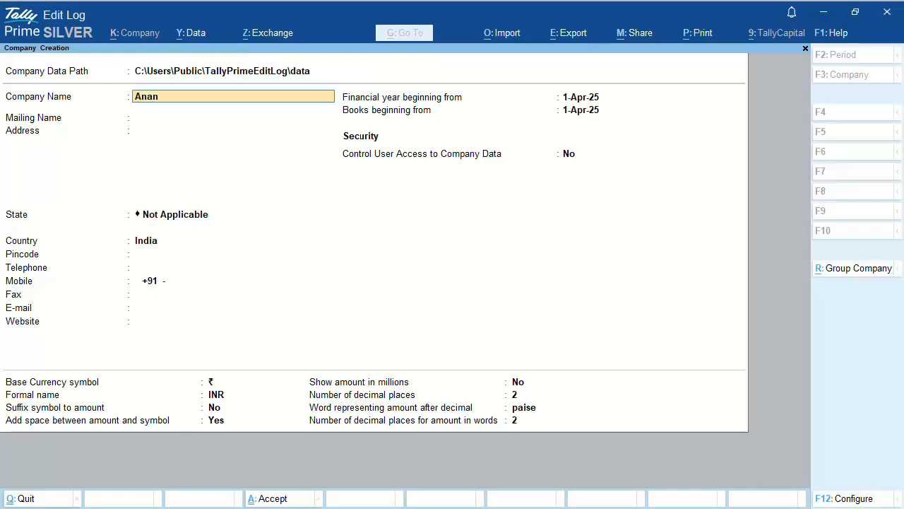
Step: Name the company Anand Footwear and keep it as the mailing name
type("twear")
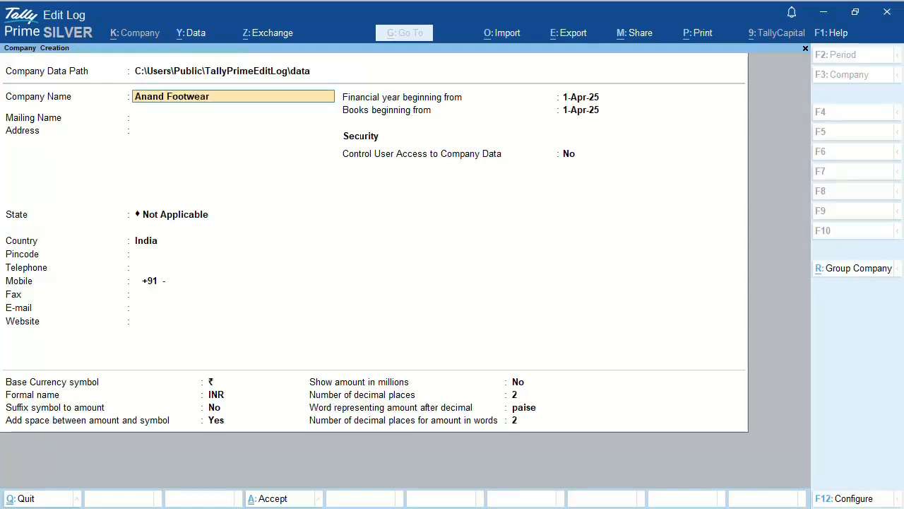
key("Return")
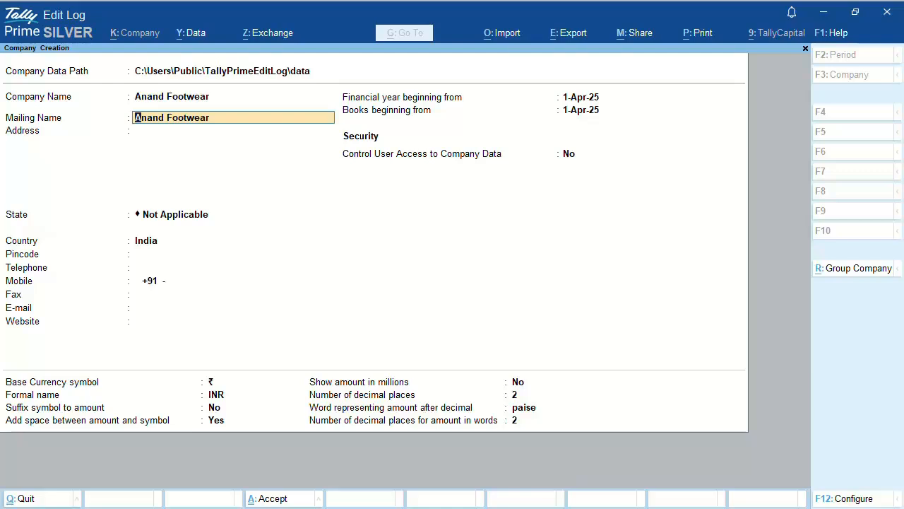
key("Return")
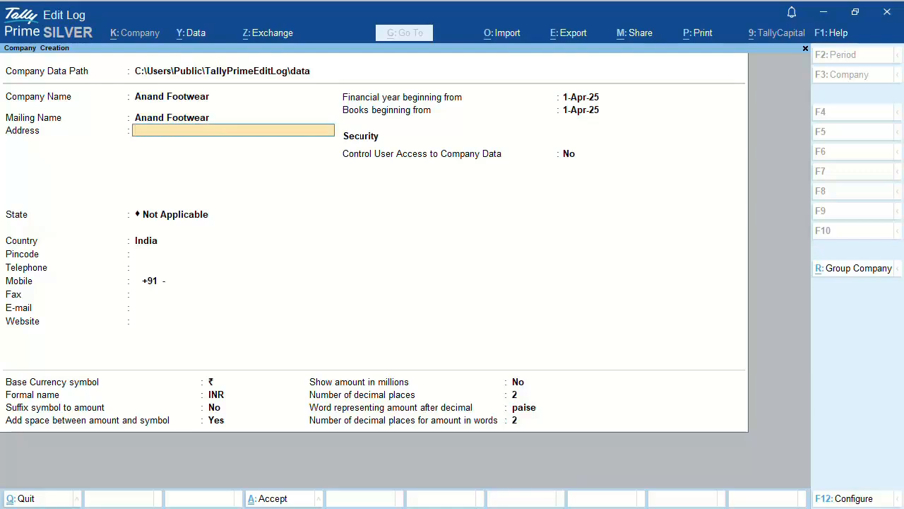
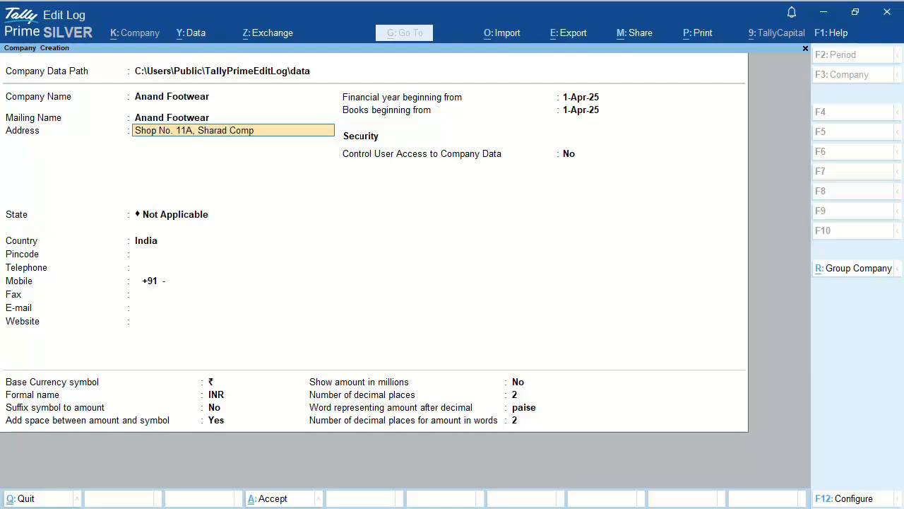
Step: Enter the company's business address across three lines
key("Return")
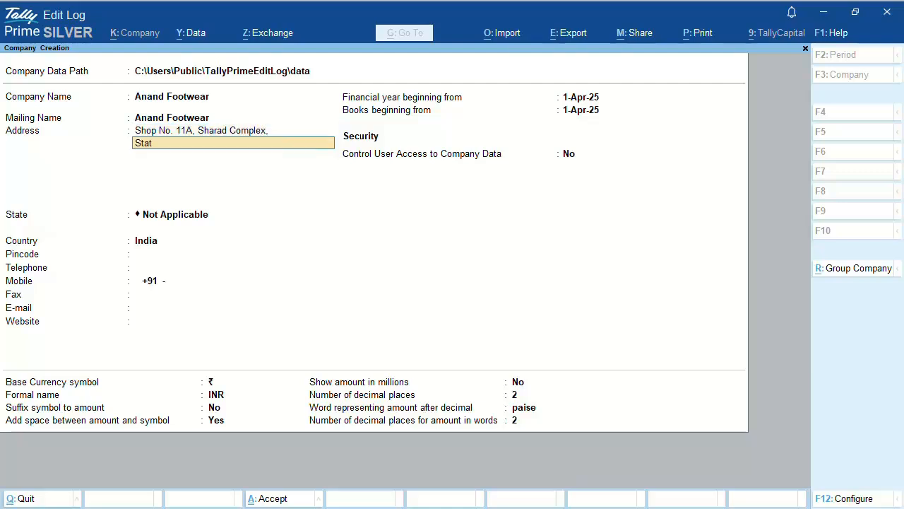
key("Return")
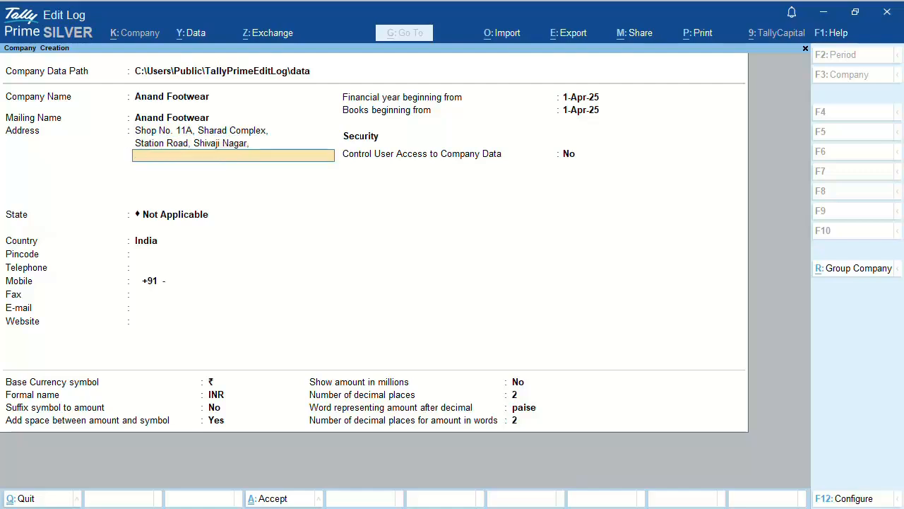
Step: Finish the address, set the state to Maharashtra, and enter the company's pincode
key("Return")
key("Return")
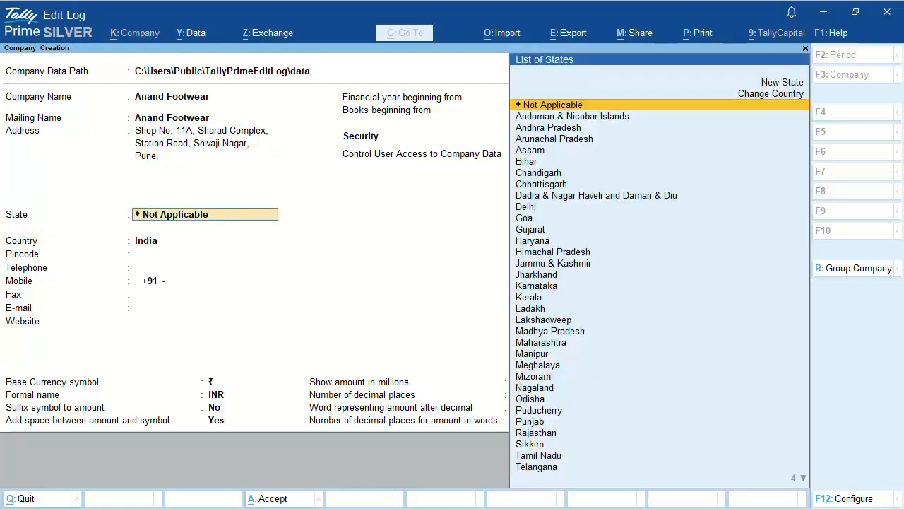
type("Mah")
key("Return")
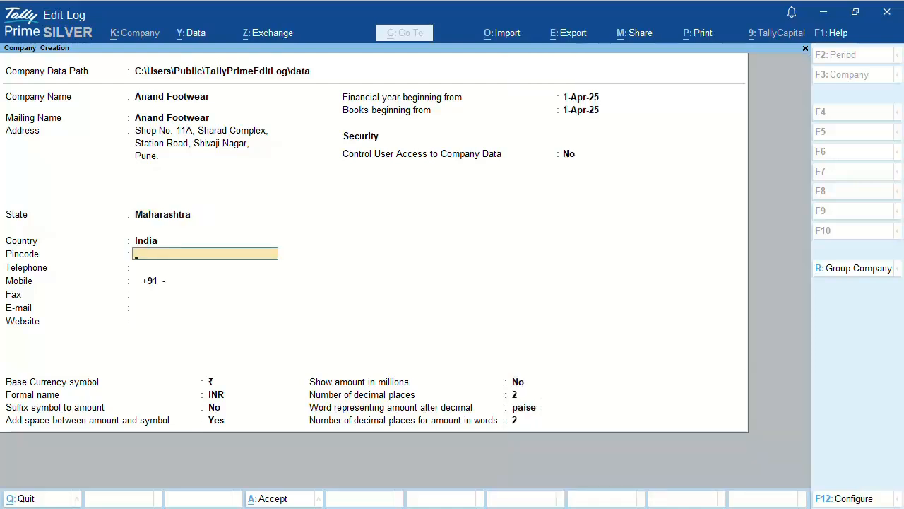
type("411025")
key("Return")
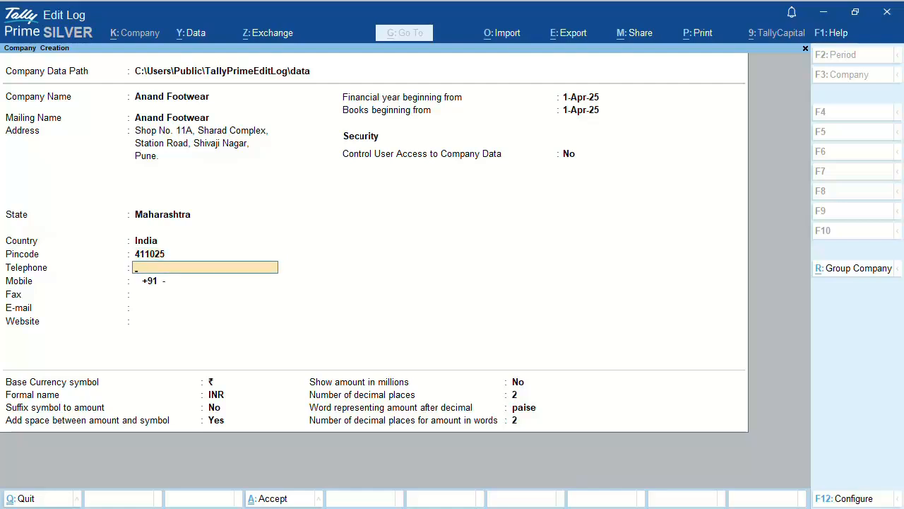
Step: Enter the company's telephone, mobile and e-mail, leaving fax and website blank
key("Return")
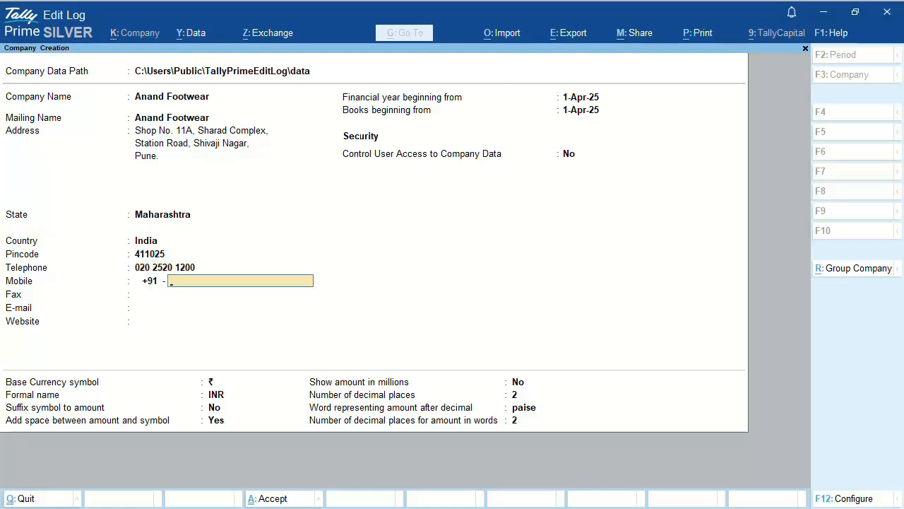
type("9870XXX250")
key("Return")
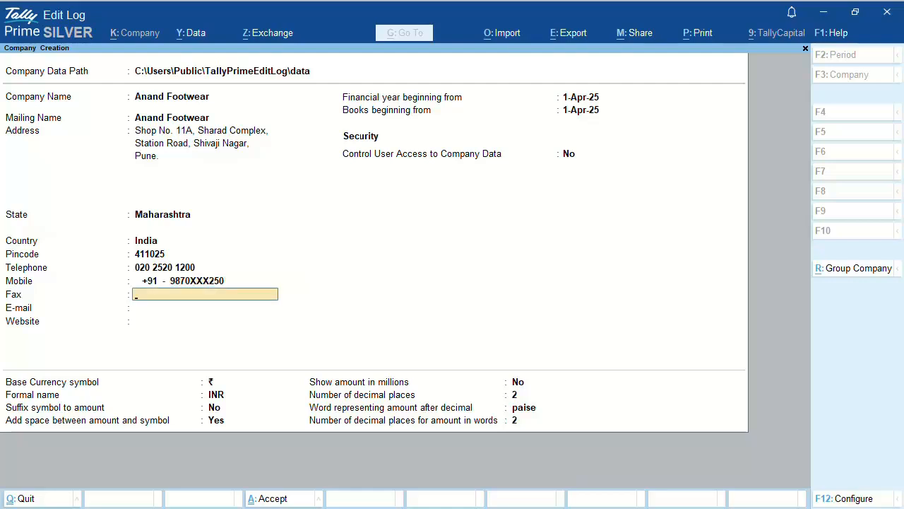
key("Return")
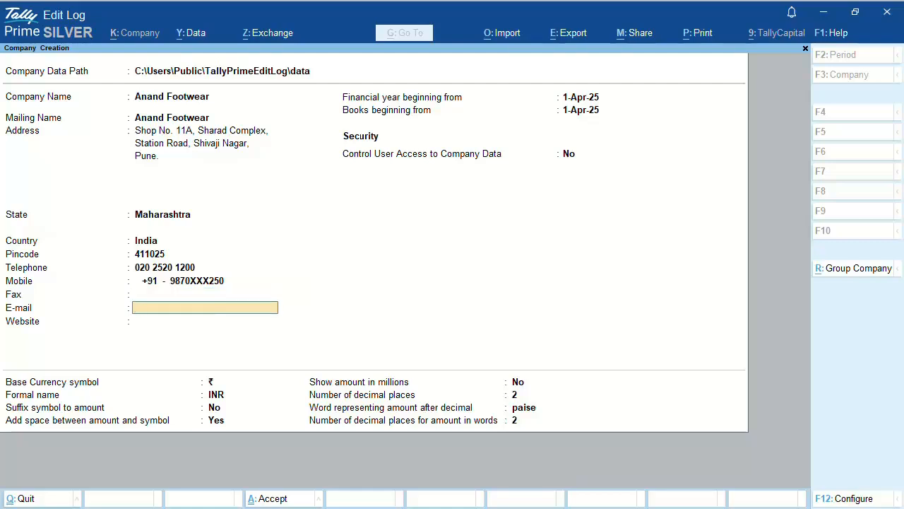
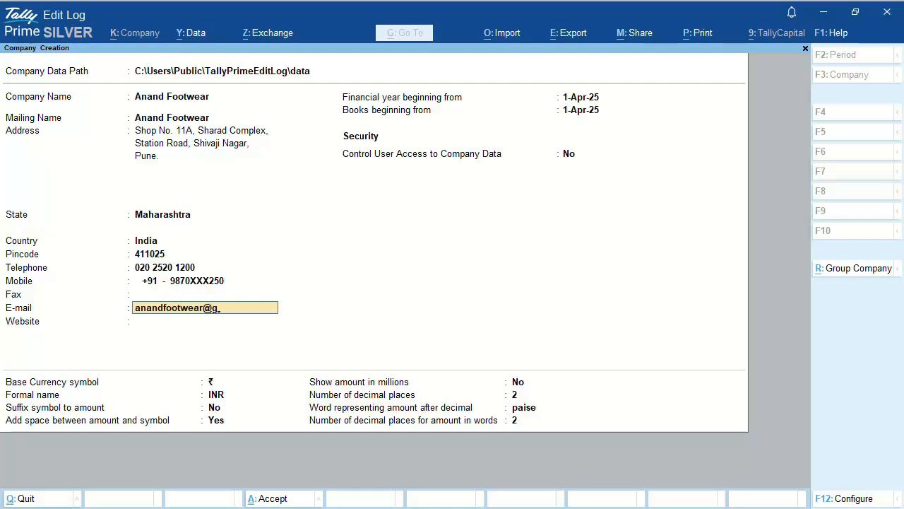
key("Return")
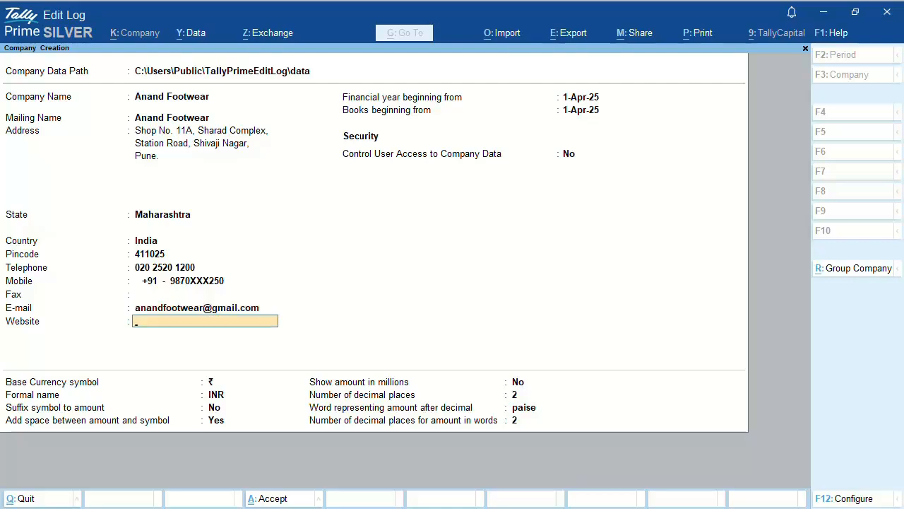
key("Return")
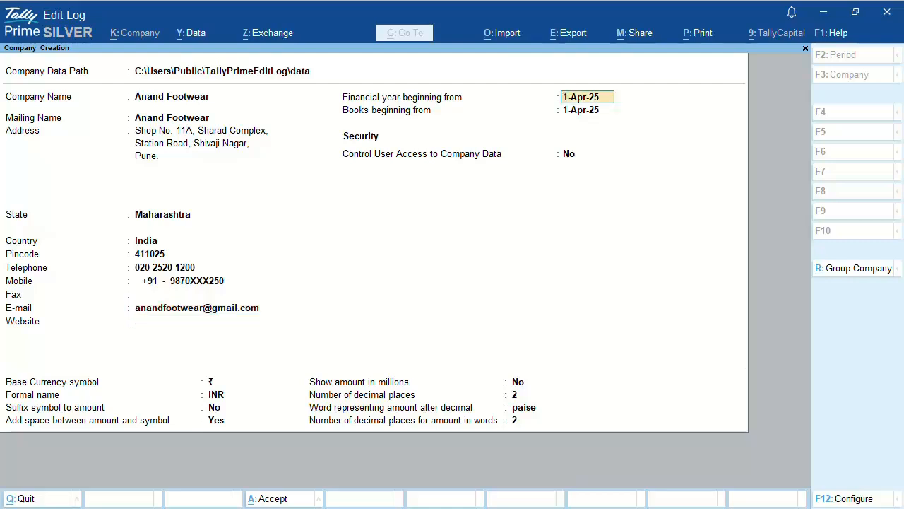
Step: Set the financial year to begin 01-04-2026 and books to begin 01-05-2026
type("01-04-2026")
key("Return")
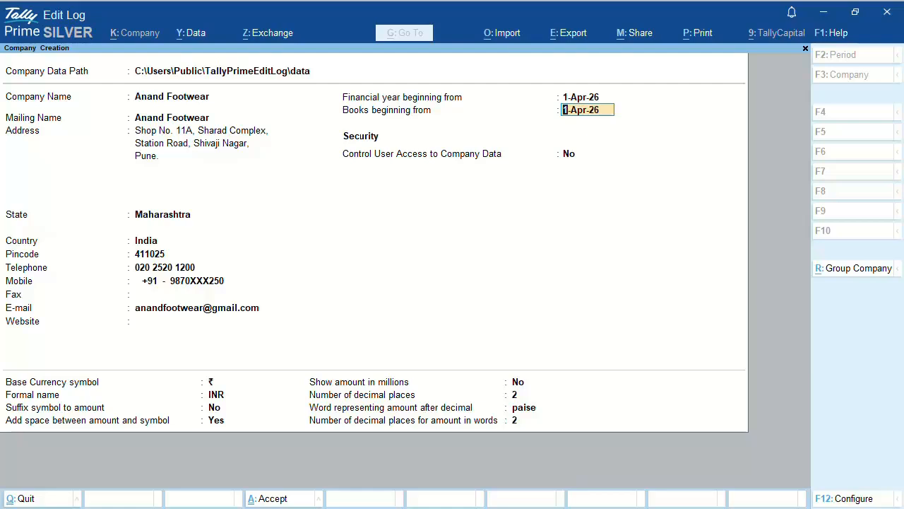
type("01-05-2026")
key("Return")
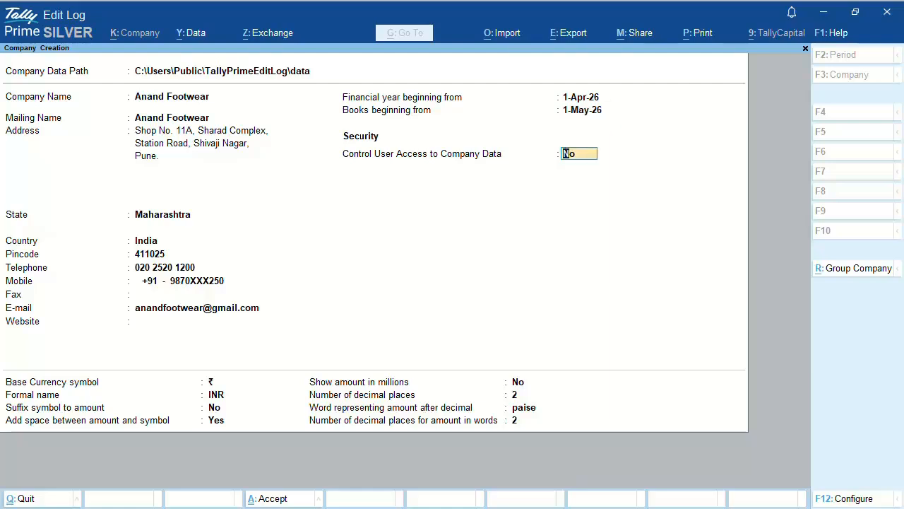
Step: Keep user access control off and the default currency and decimal settings
key("Return")
key("Return")
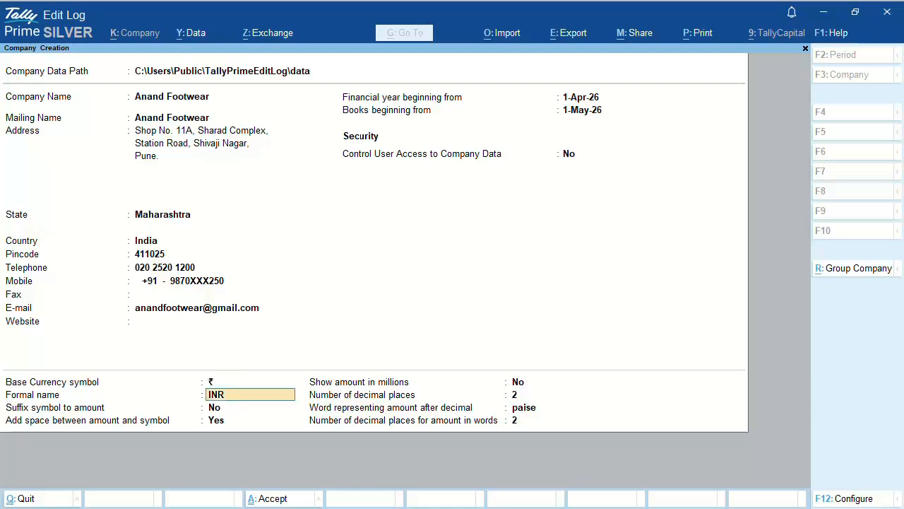
key("Return")
key("Return")
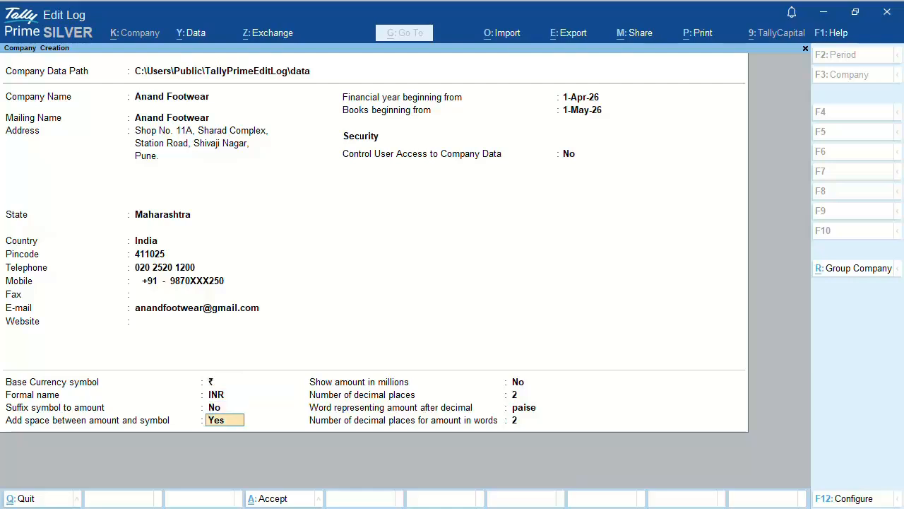
key("Return")
key("Return")
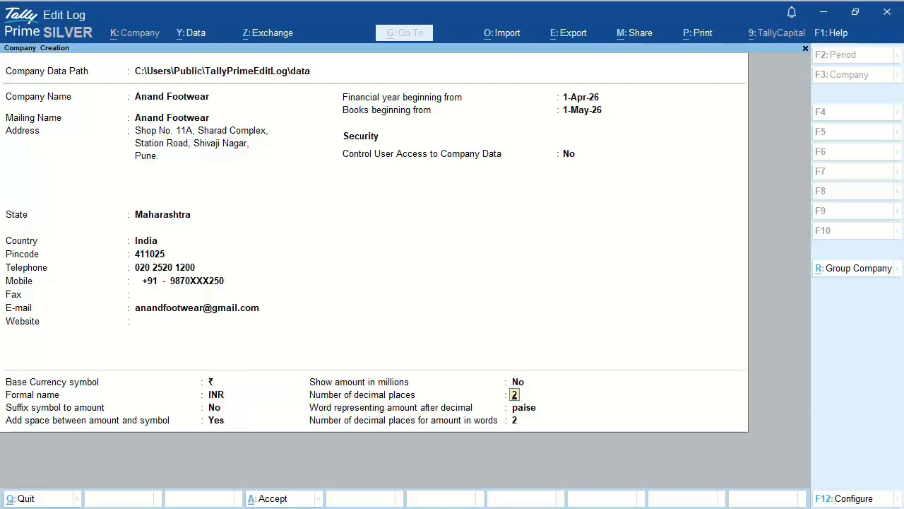
key("Return")
key("Return")
key("Return")
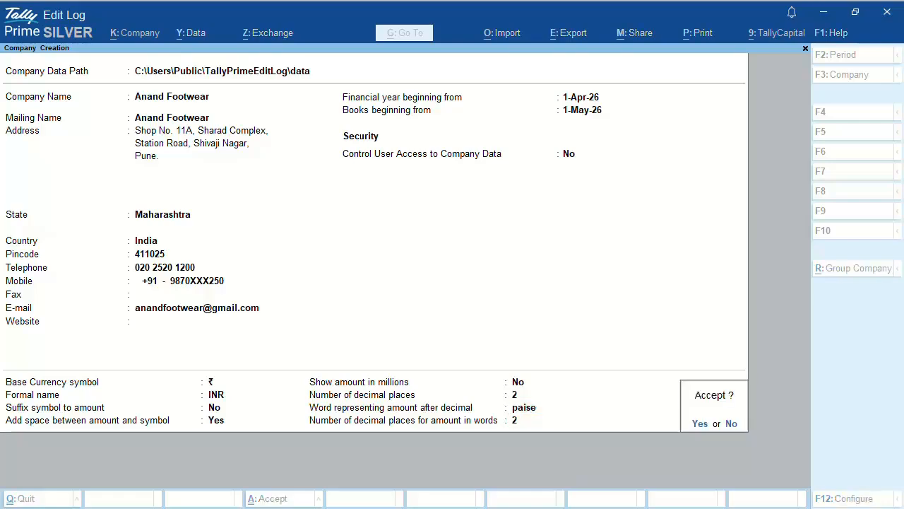
key("Return")
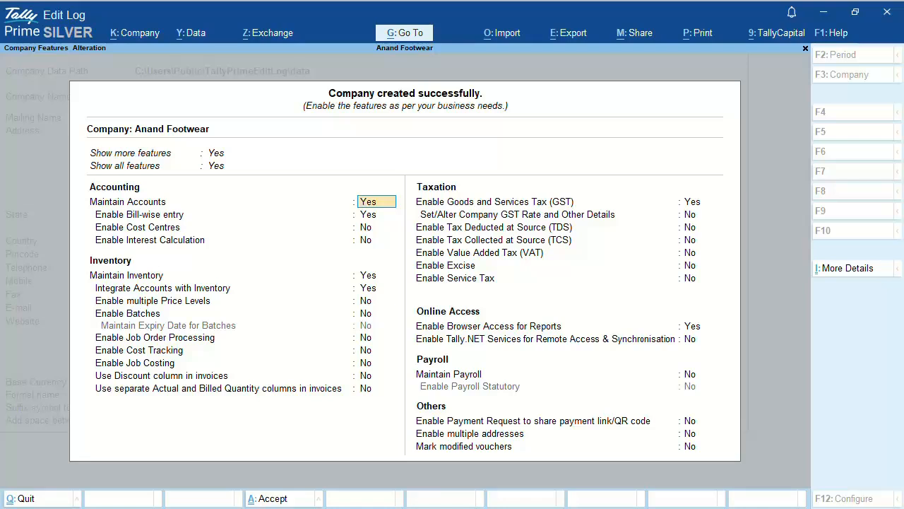
Step: Go to Enable Goods and Services Tax (GST) in Company Features and open GST Details
left_click(699, 202)
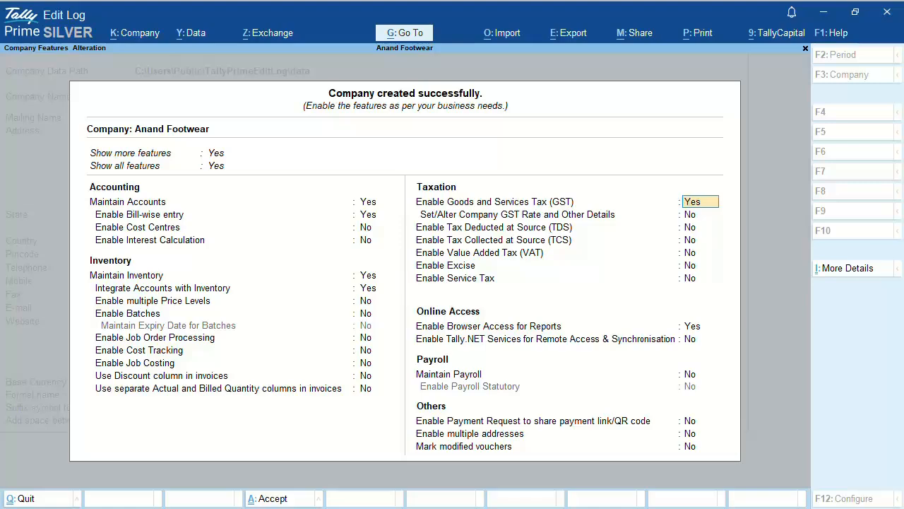
key("Return")
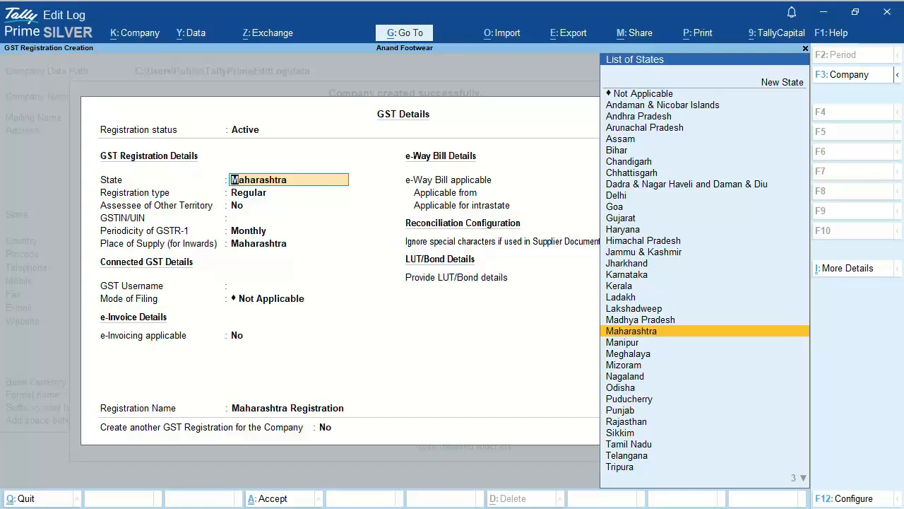
Step: Set registration type to Composition, enter the company's GSTIN, and keep Maharashtra as place of supply
key("Return")
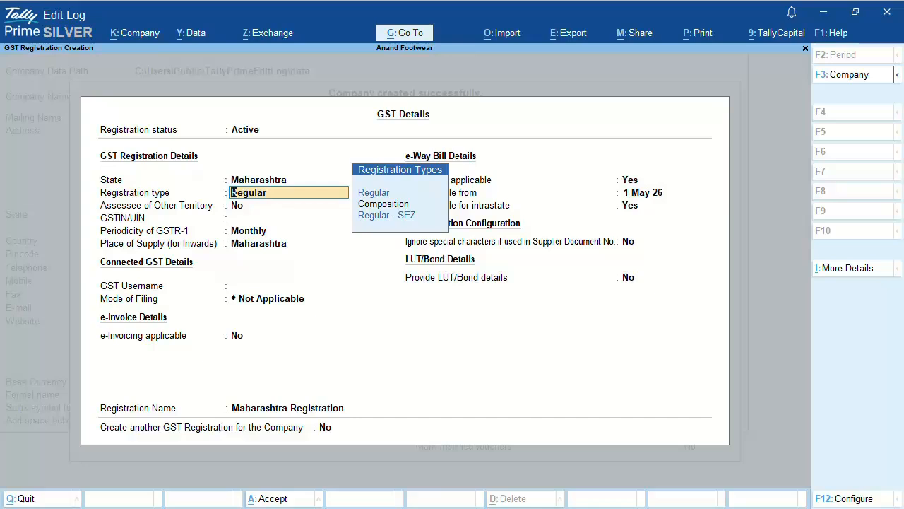
key("Down")
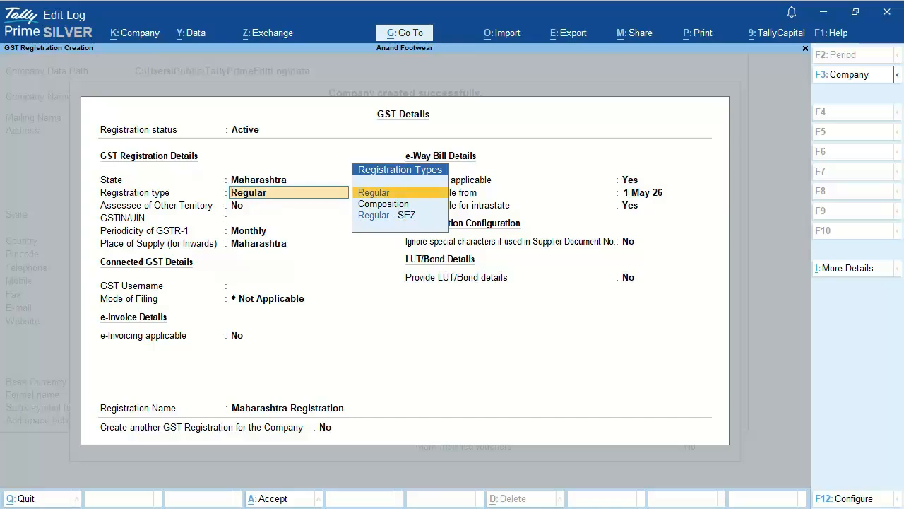
key("Down")
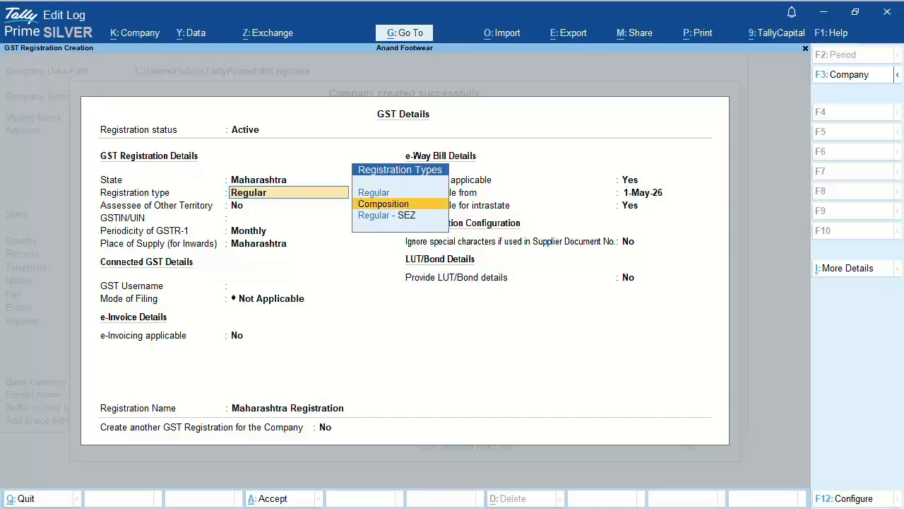
key("Return")
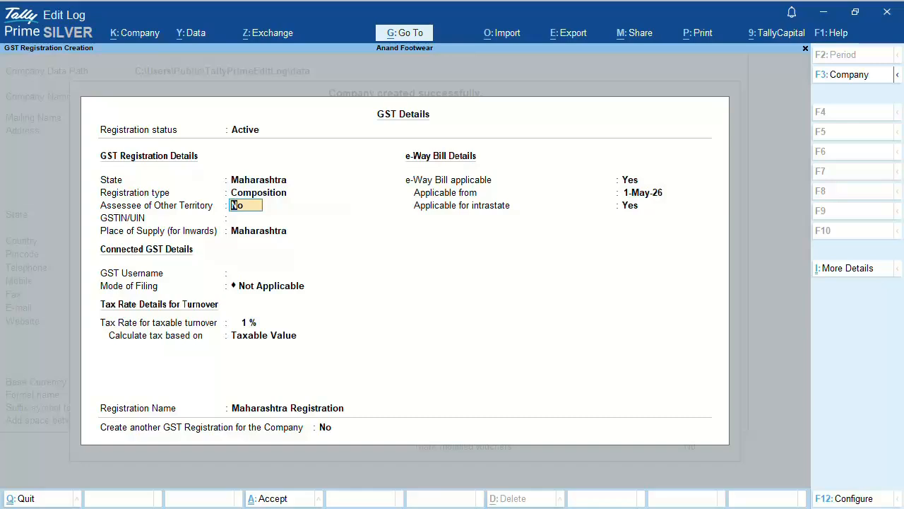
key("Return")
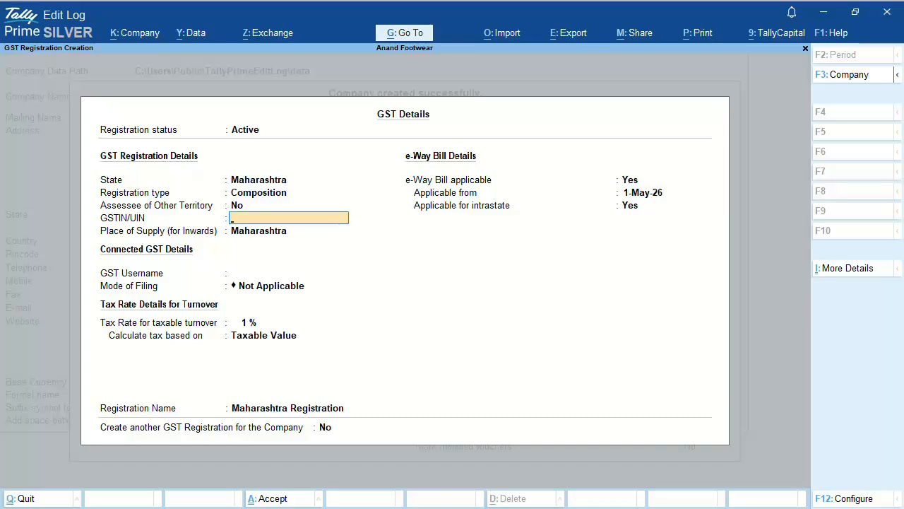
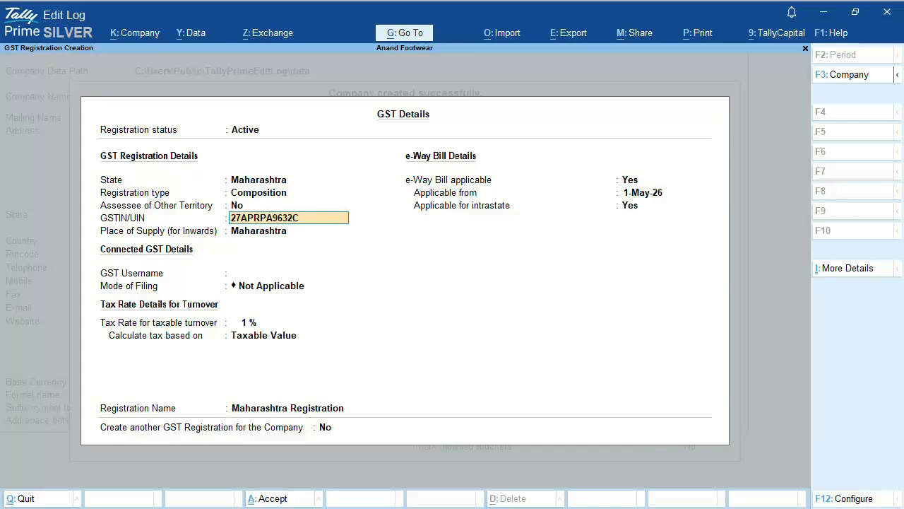
key("Return")
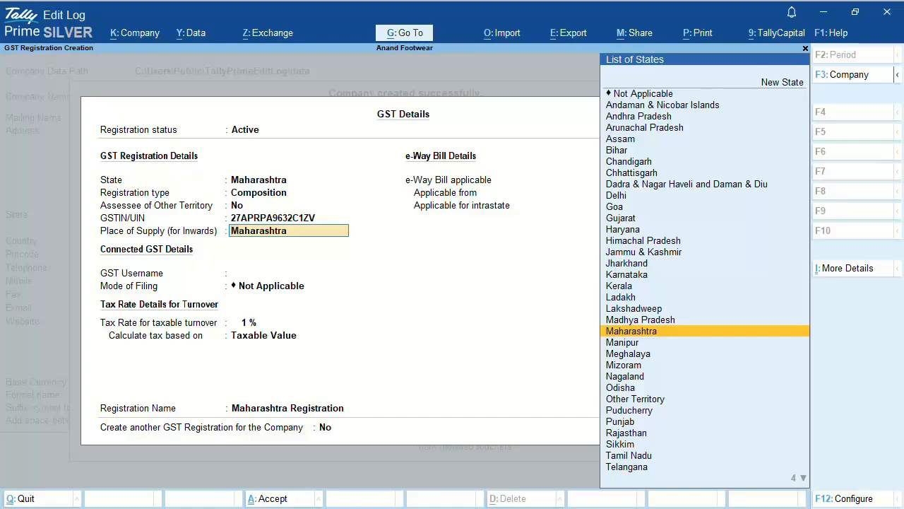
key("Return")
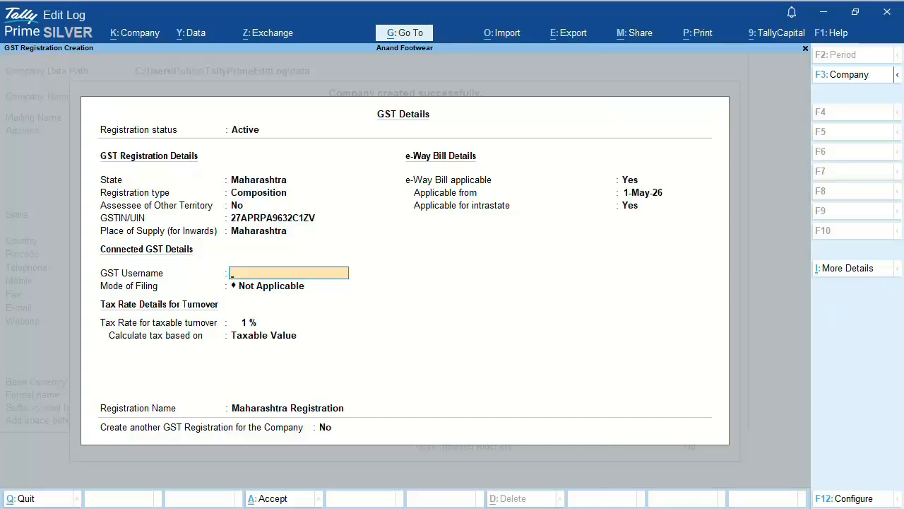
Step: Enter the company's GST username and choose EVC as the mode of filing
type("Anand_050")
key("Return")
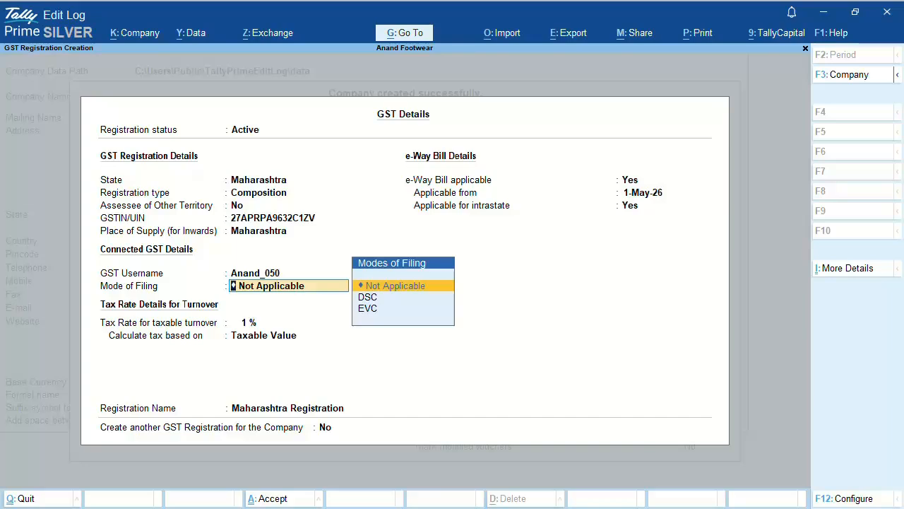
key("Down")
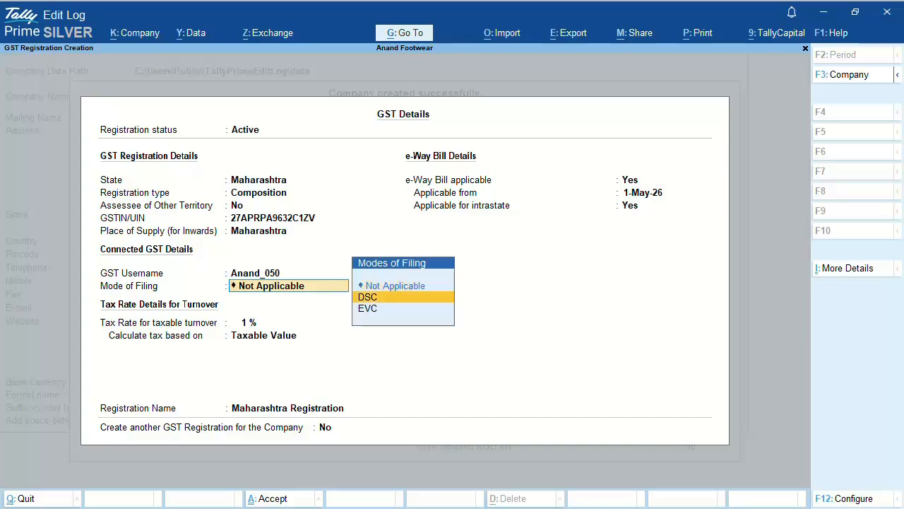
key("Down")
key("Return")
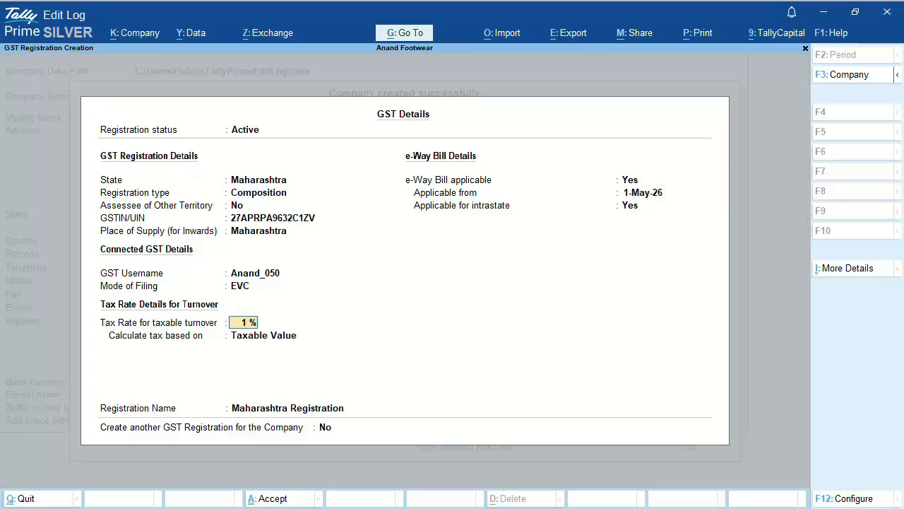
Step: Keep the 1 % turnover tax rate, calculated on Taxable Value
key("Return")
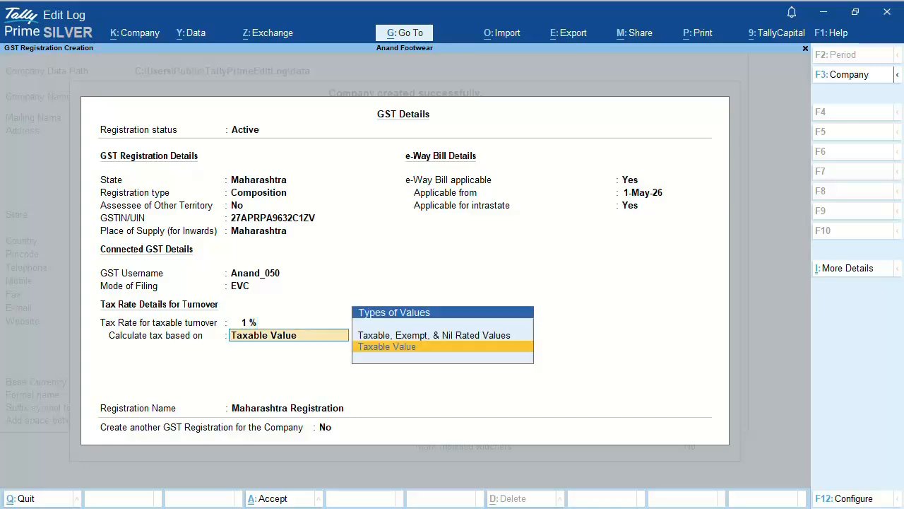
key("Up")
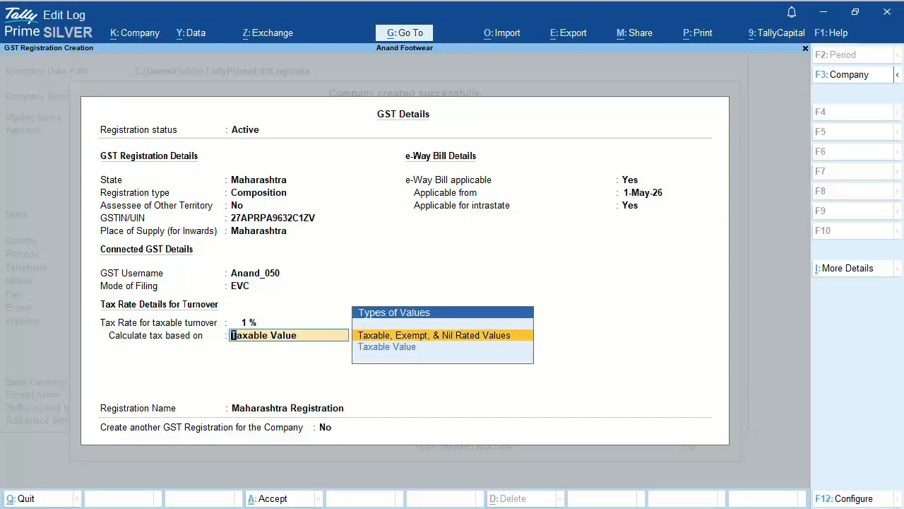
key("Down")
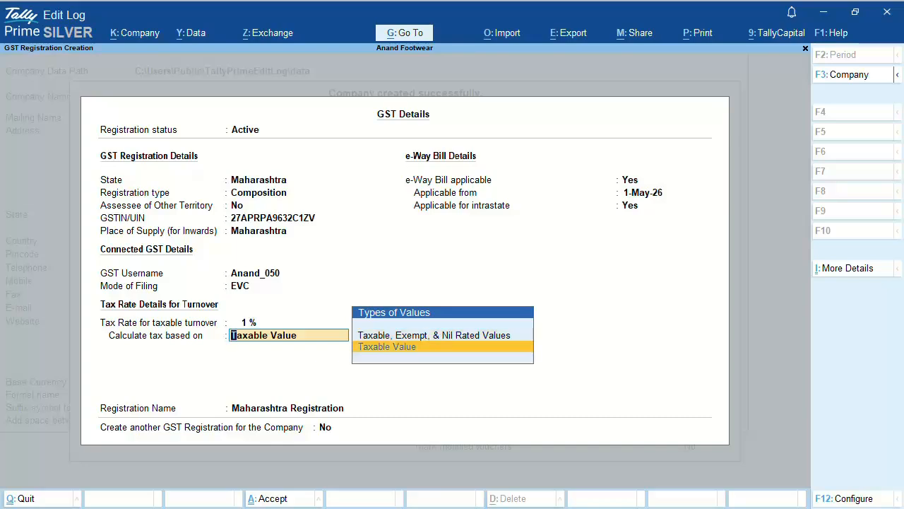
key("Return")
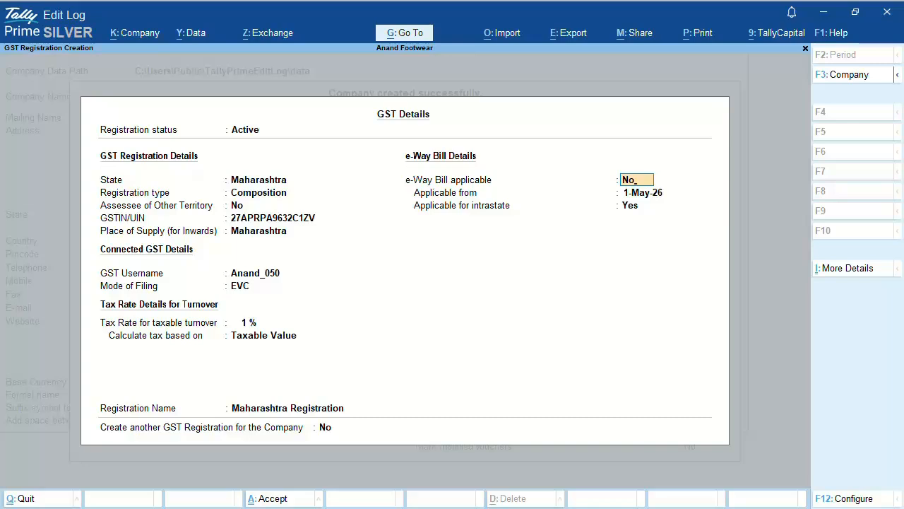
Step: Set e-Way Bill applicable to No and accept the GST details
key("Return")
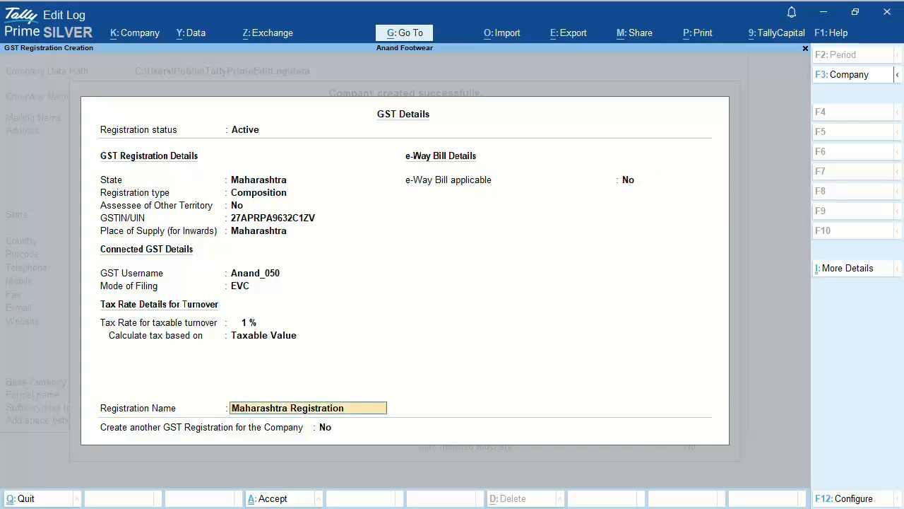
key("ctrl+a")
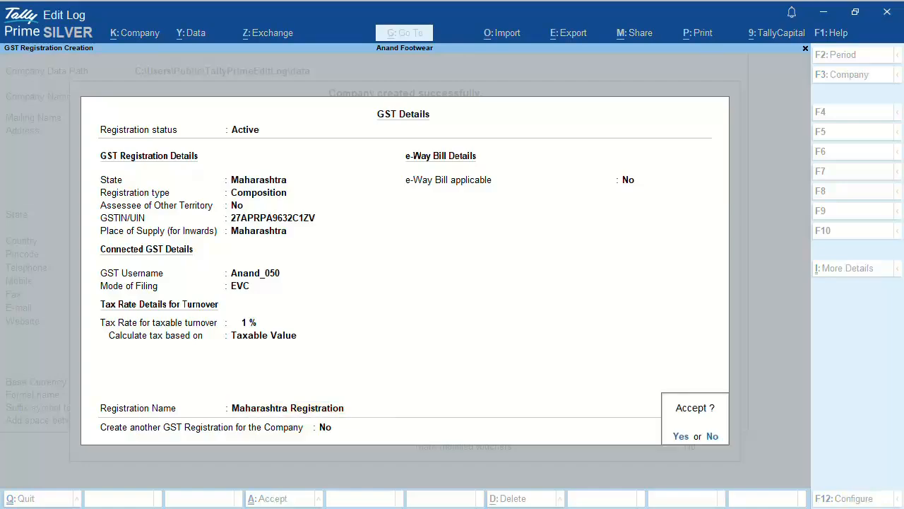
key("Return")
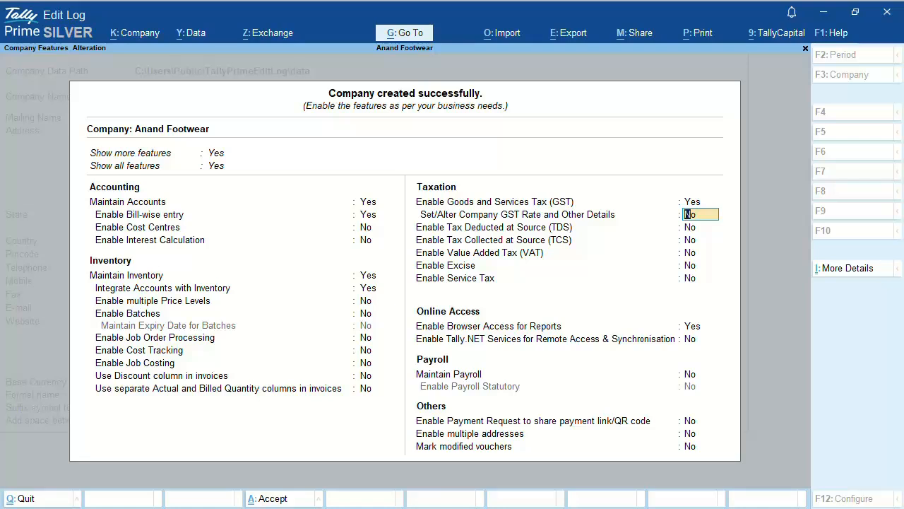
Step: Enter the company's PAN under PAN/CIN Details, leaving CIN blank, and accept Company Features
key("ctrl+i")
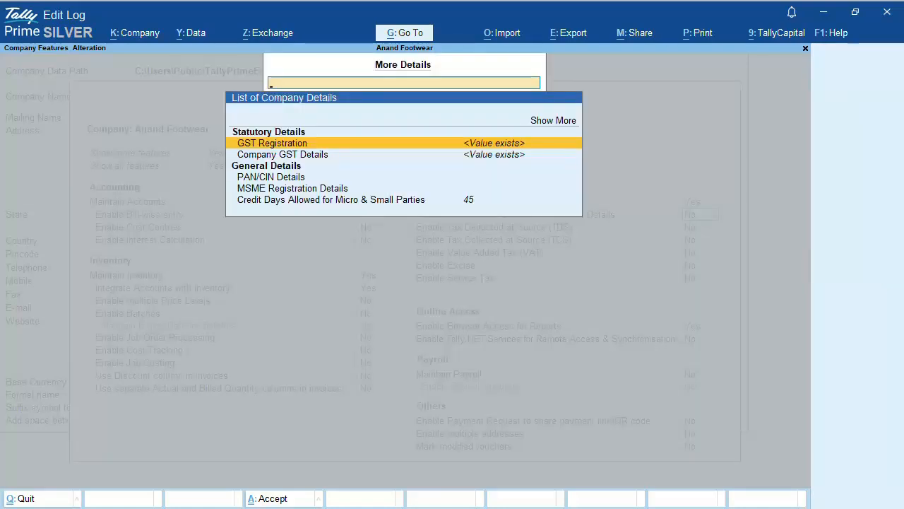
key("Down")
key("Down")
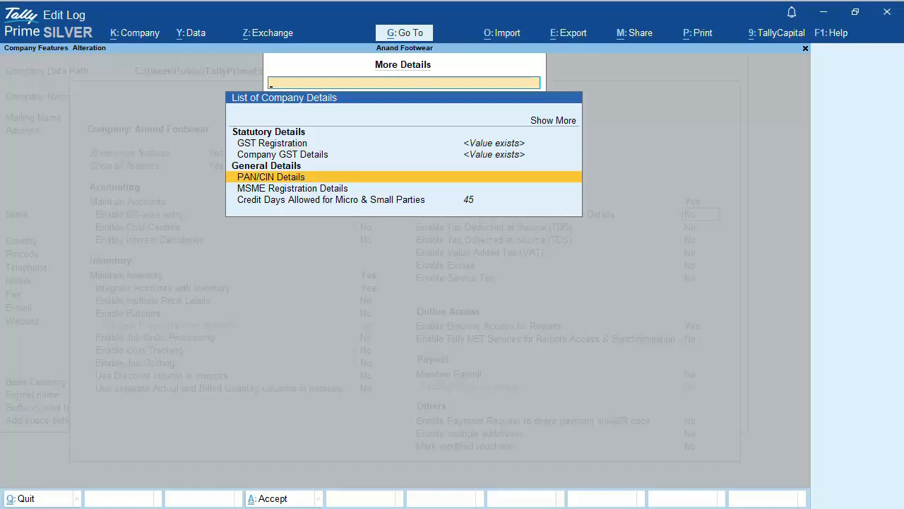
key("Return")
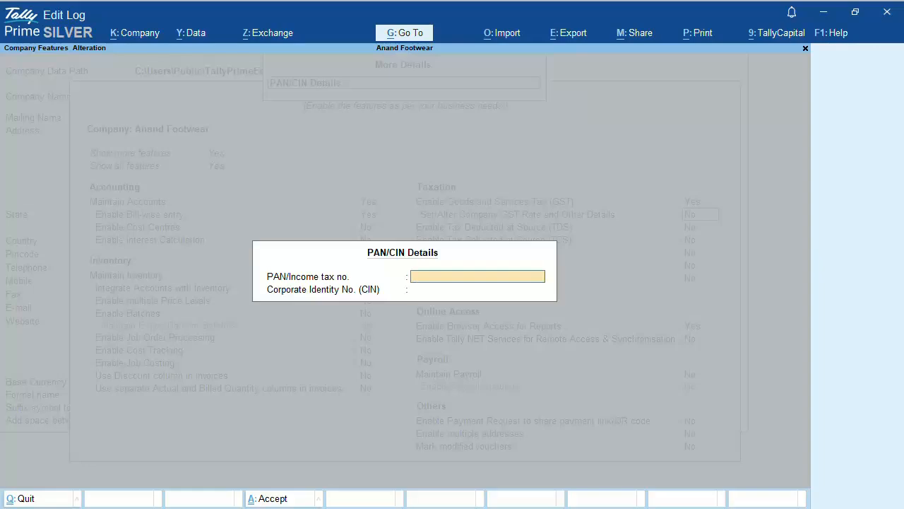
key("Return")
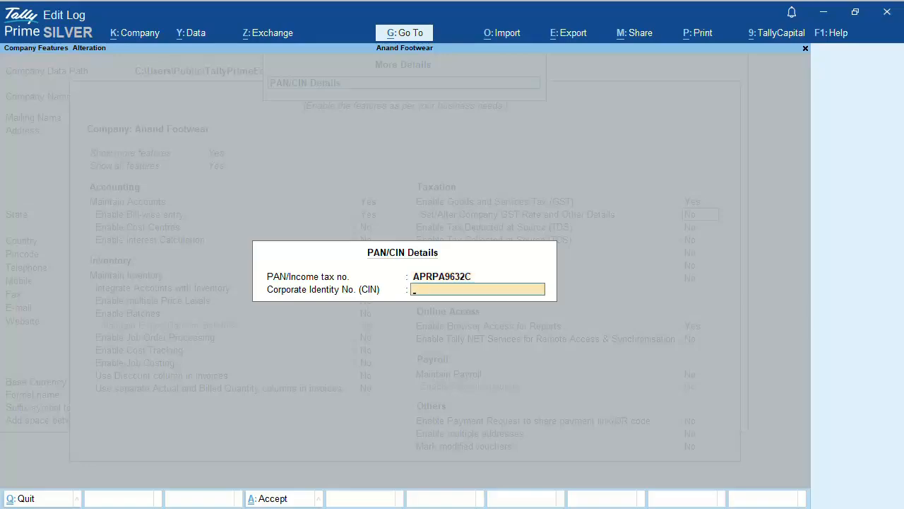
key("Return")
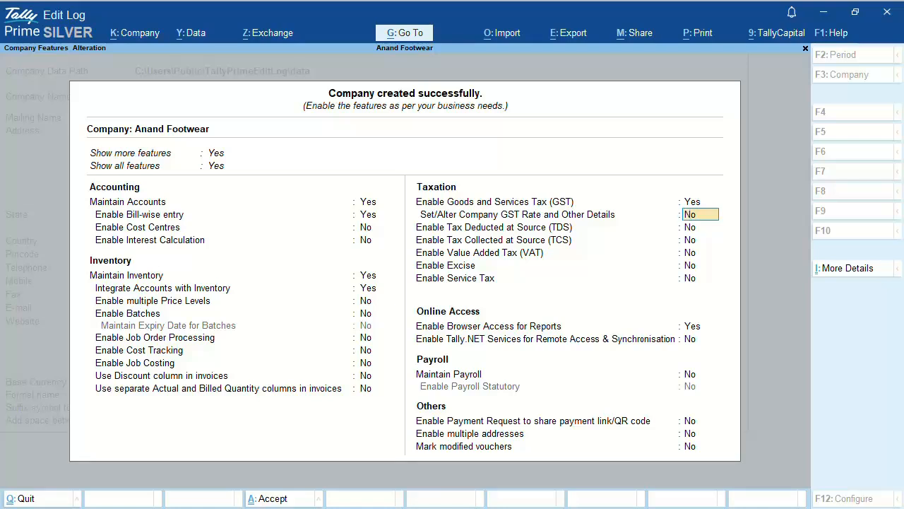
key("ctrl+a")
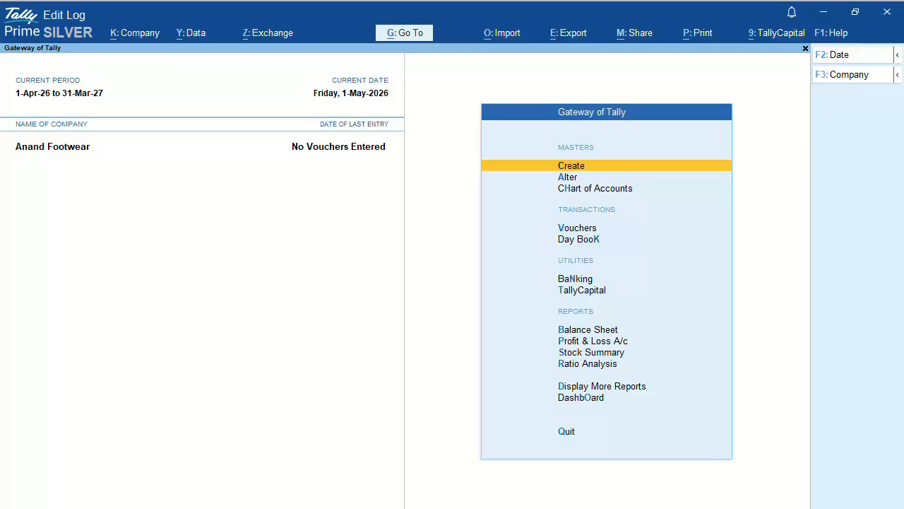
Step: Create a new ledger 'CGST on Purchase' with Indirect Expenses as its group
key("Return")
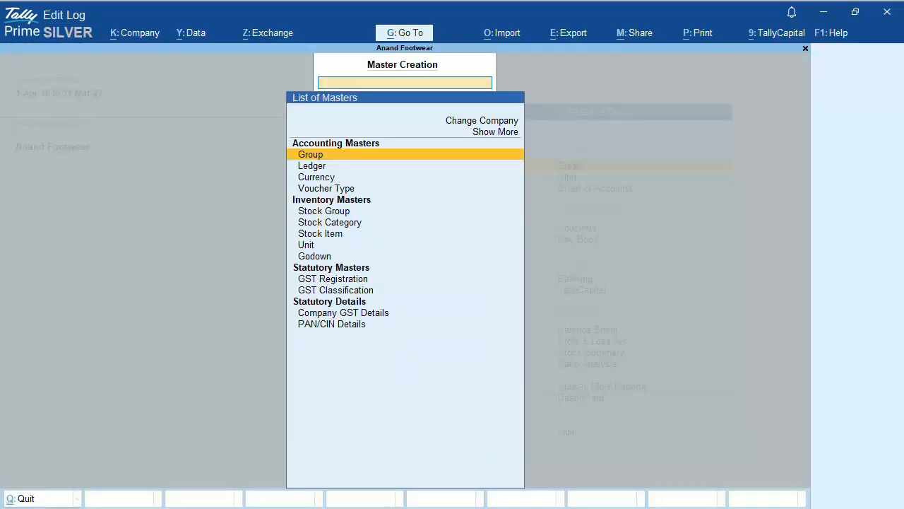
key("Down")
key("Return")
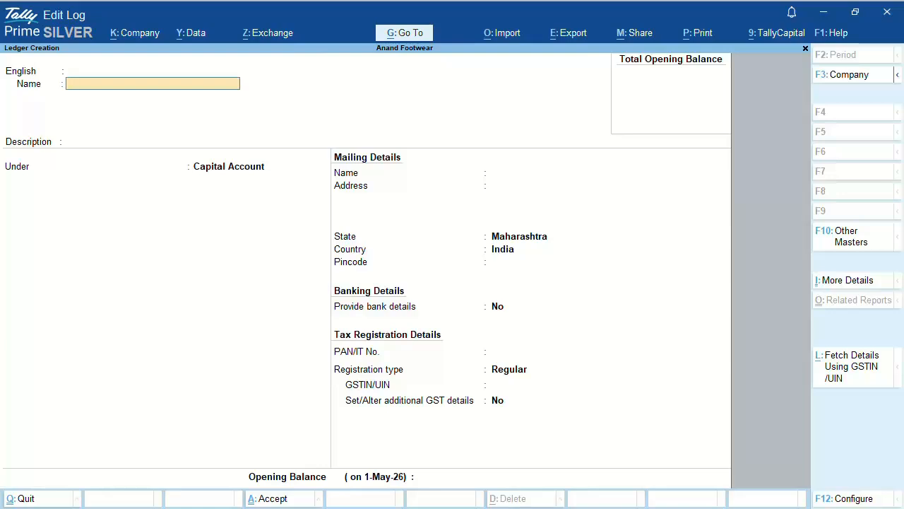
type("CGST on Purchase")
key("Return")
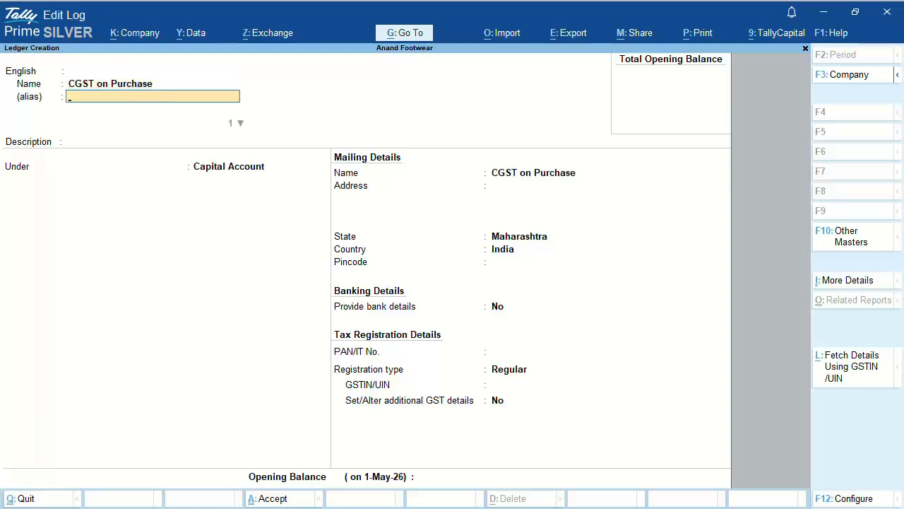
key("Return")
key("Return")
key("Return")
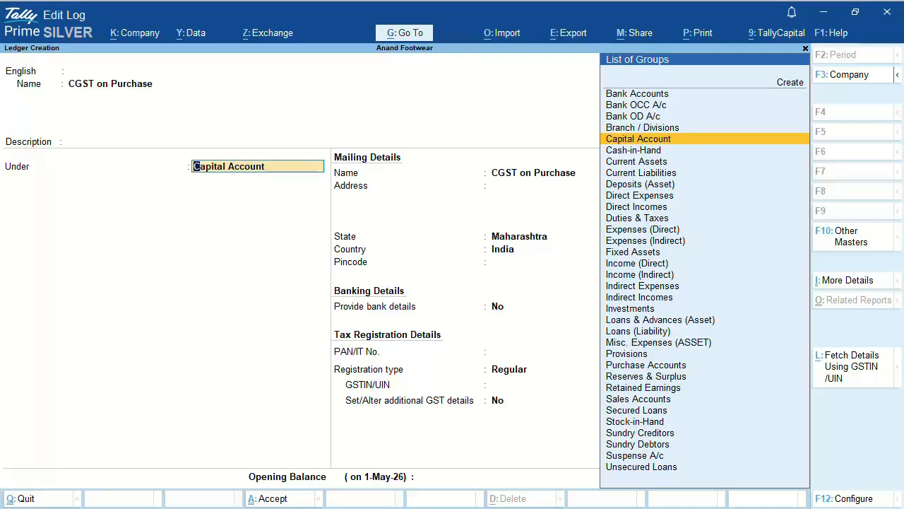
type("Ind")
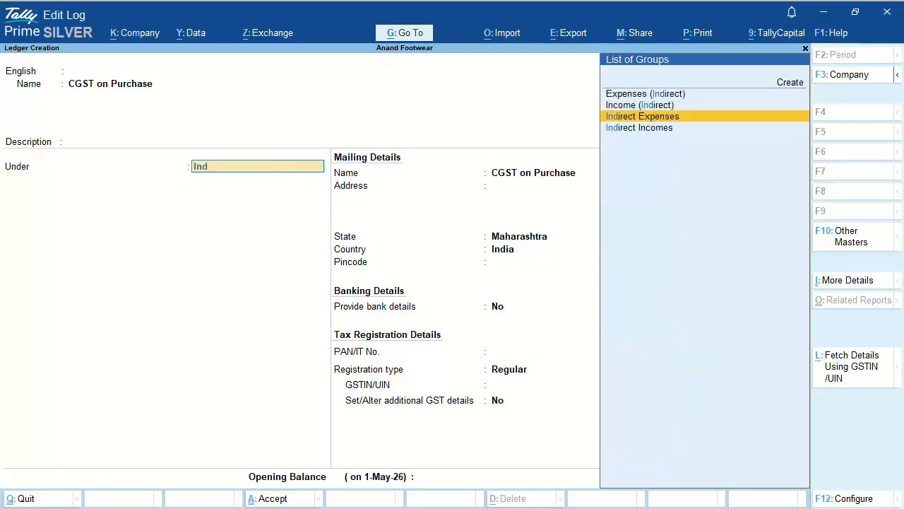
key("Return")
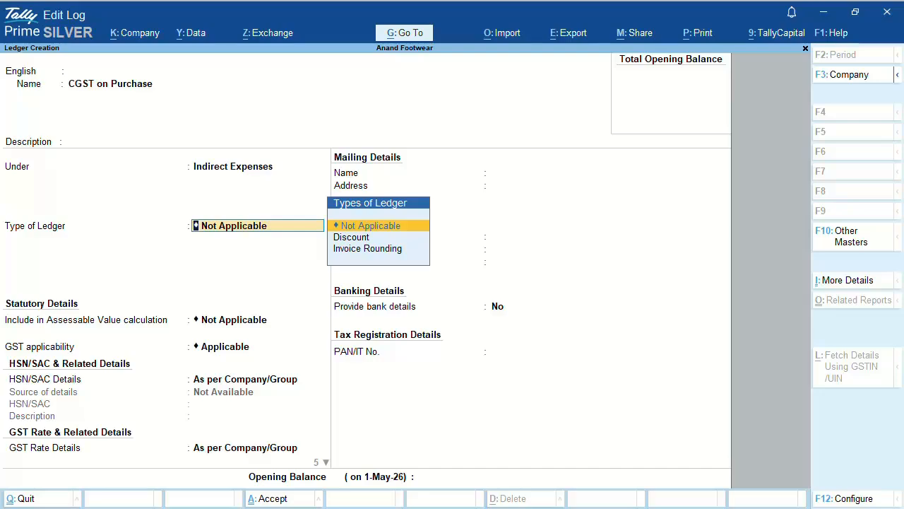
Step: Set 'Set Ledgers to behave as Duties and Taxes' to Yes in the ledger configuration
key("F12")
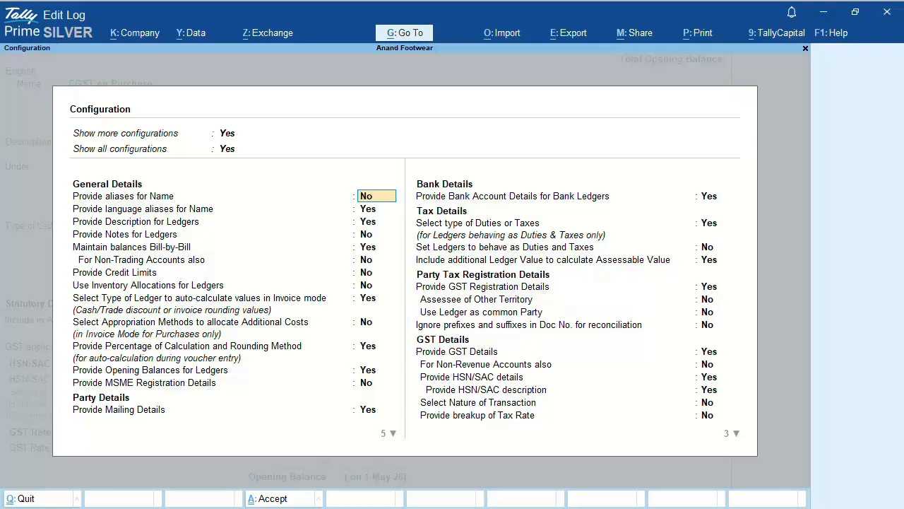
left_click(717, 246)
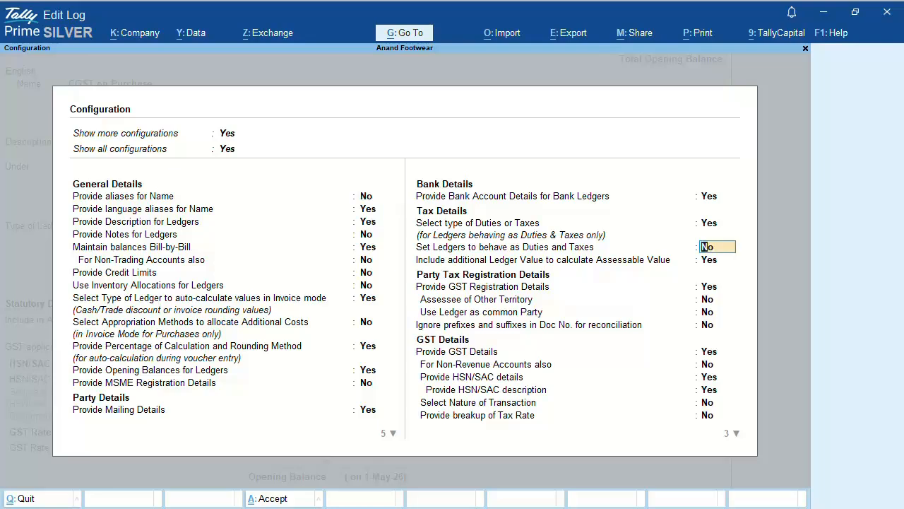
type("Yes")
key("Return")
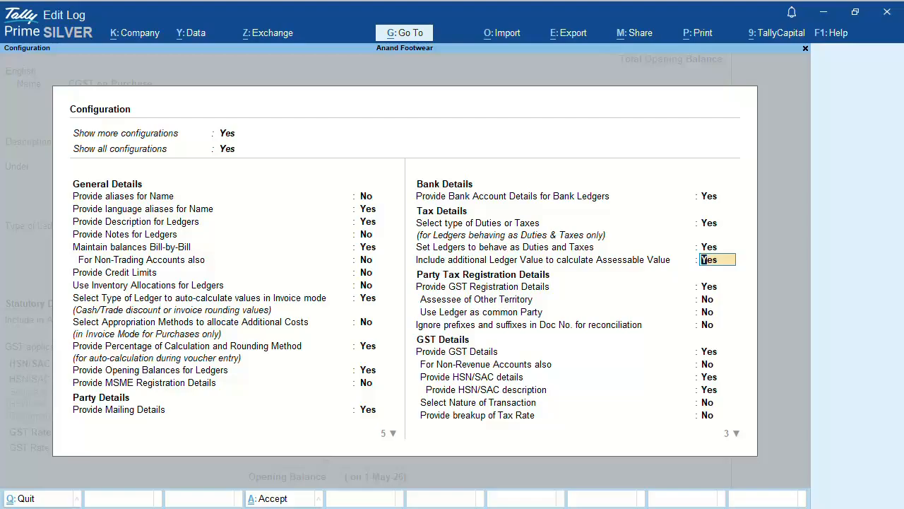
key("ctrl+a")
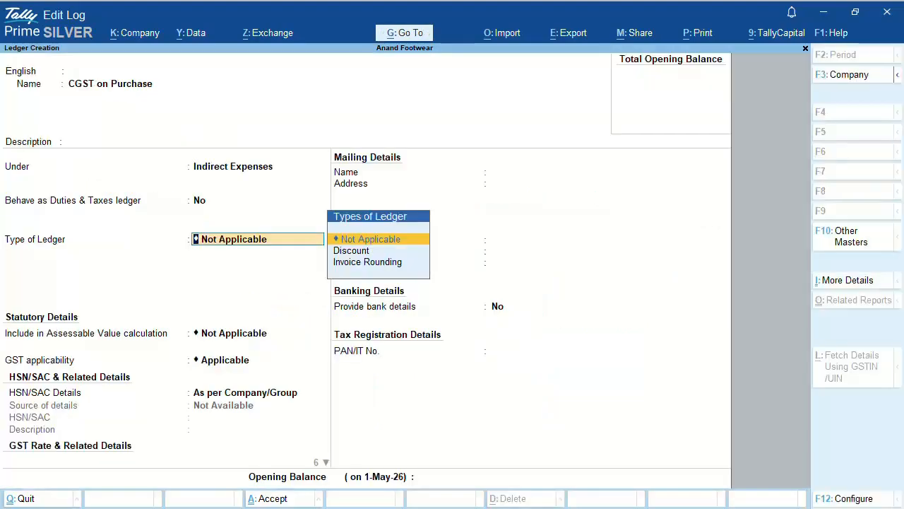
Step: Make CGST on Purchase a GST duty ledger with tax type CGST at 0 %, and save it
key("BackSpace")
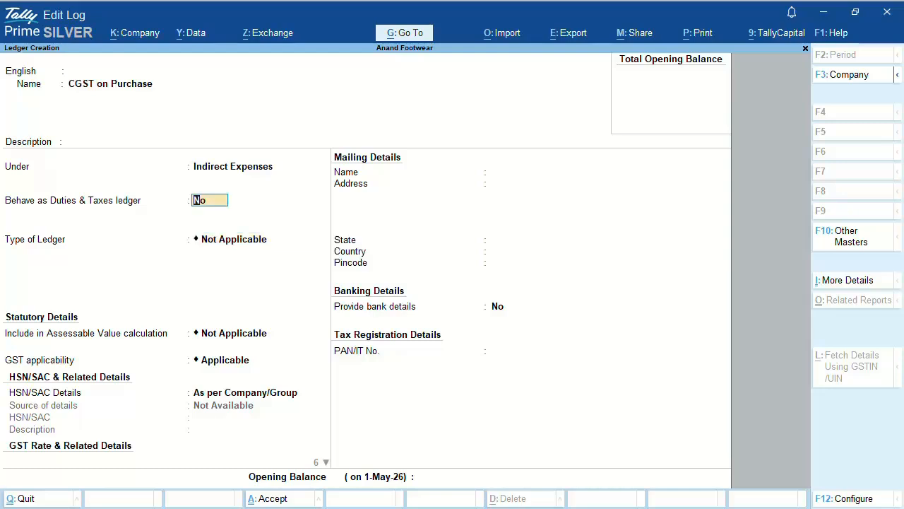
type("Yes")
key("Return")
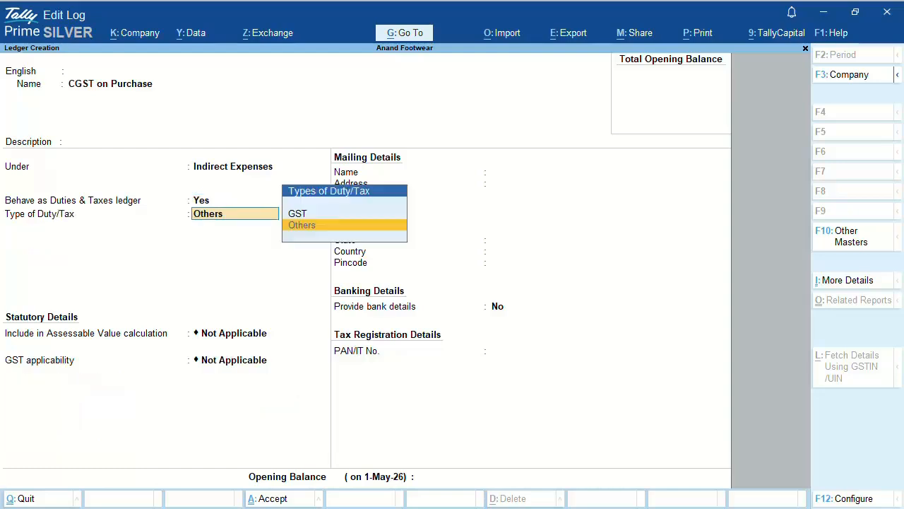
key("Up")
key("Return")
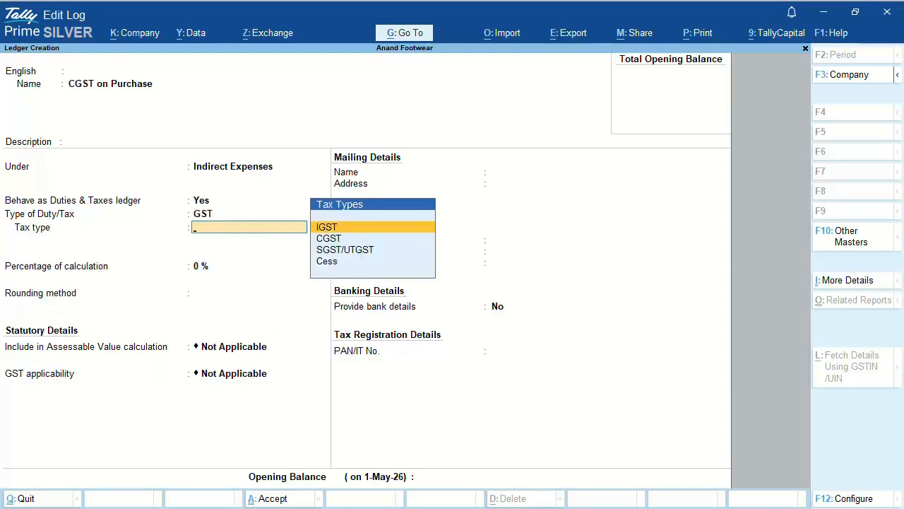
key("Down")
key("Return")
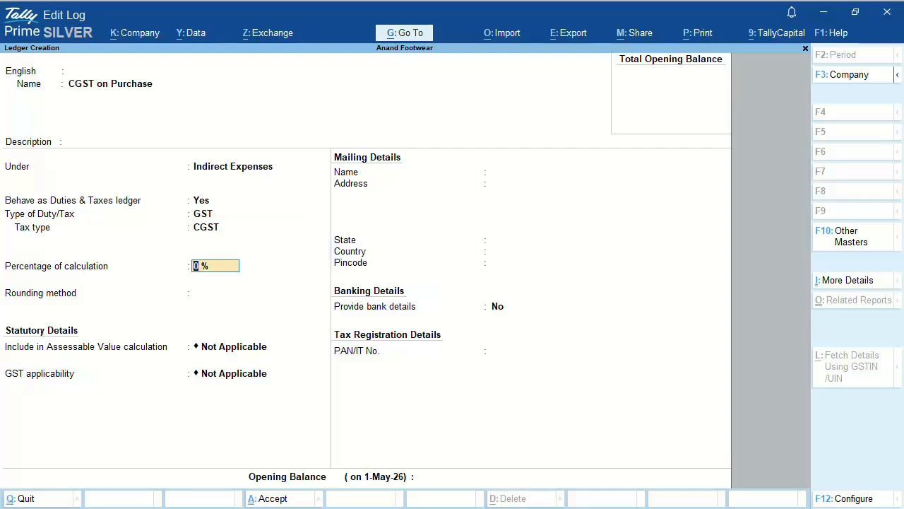
key("Return")
key("Return")
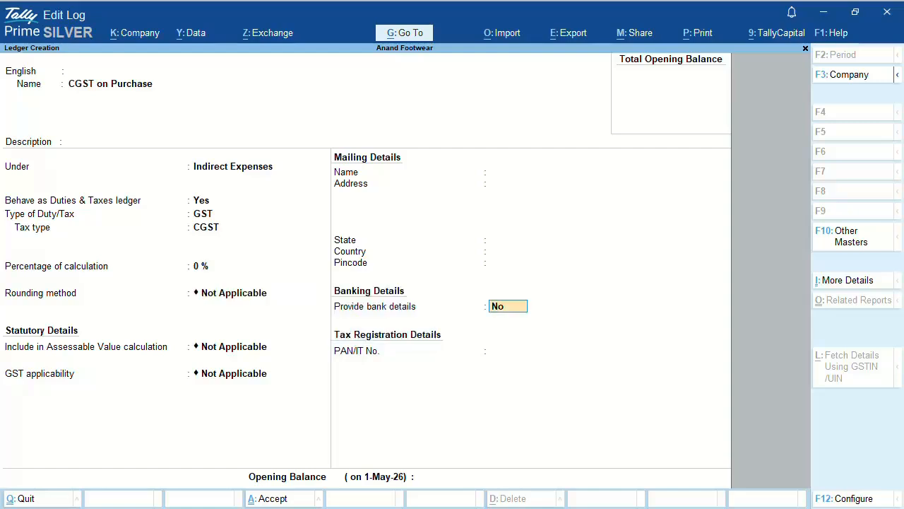
key("Return")
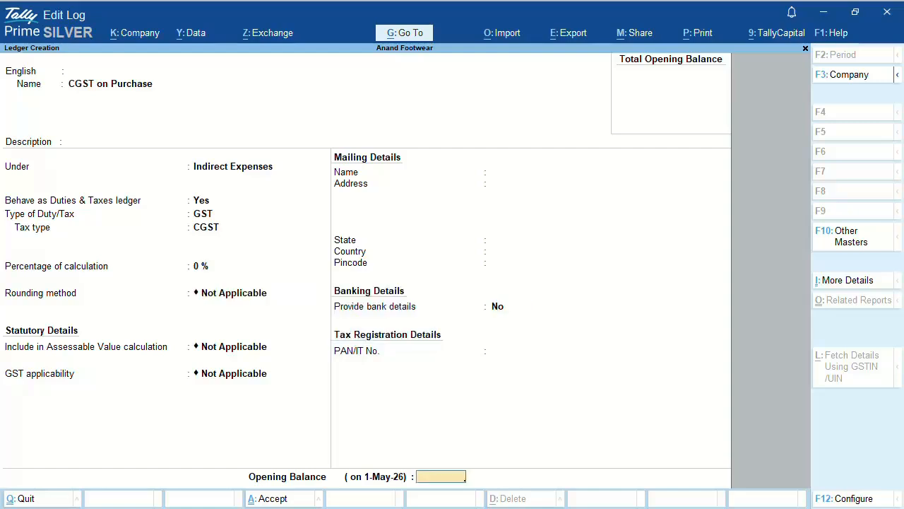
key("Return")
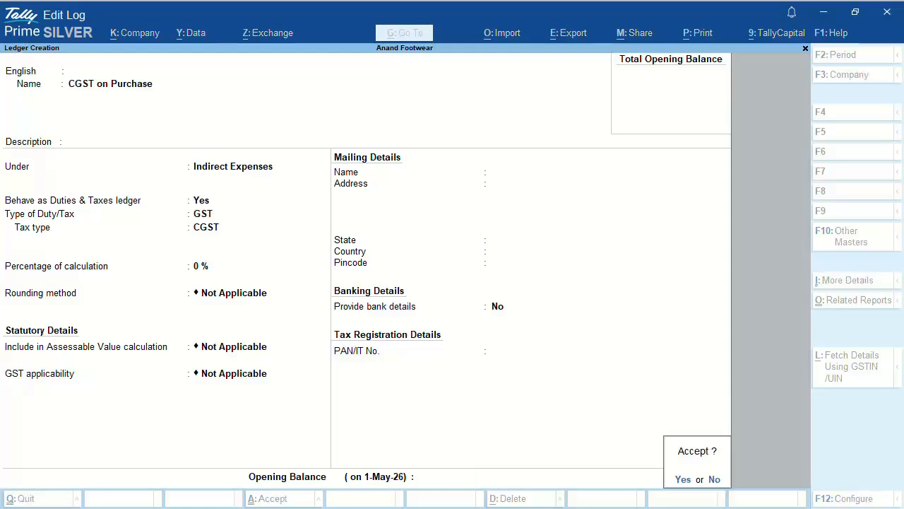
key("Return")
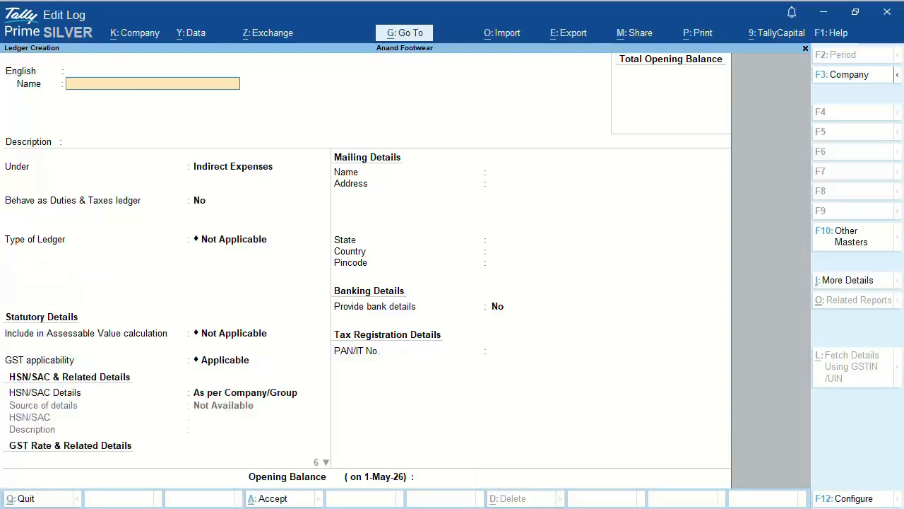
Step: Name the next ledger 'SGST on Purchase', keeping it under Indirect Expenses
type("SGST on Purchase")
key("Return")
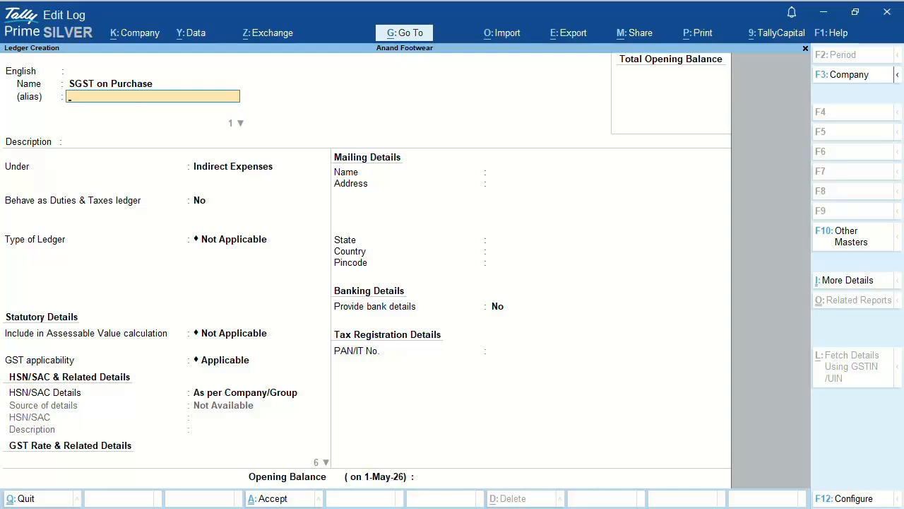
key("Return")
key("Return")
key("Return")
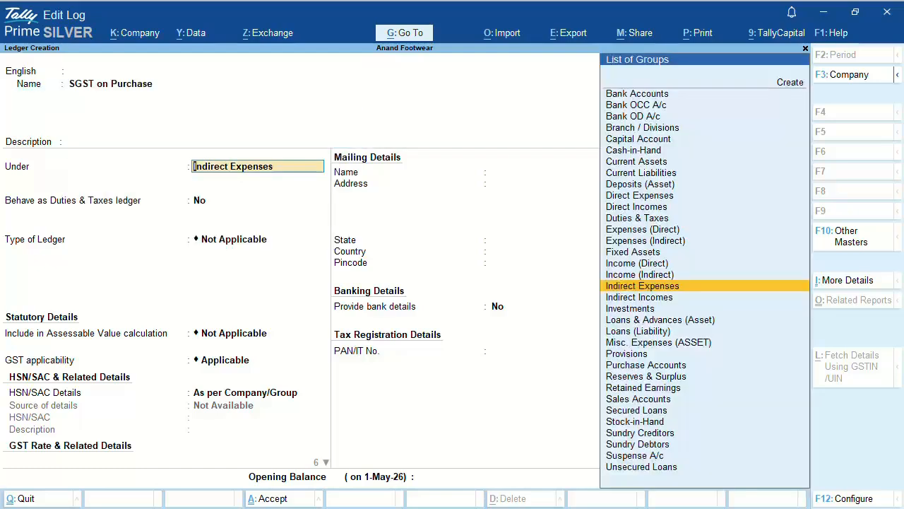
key("Return")
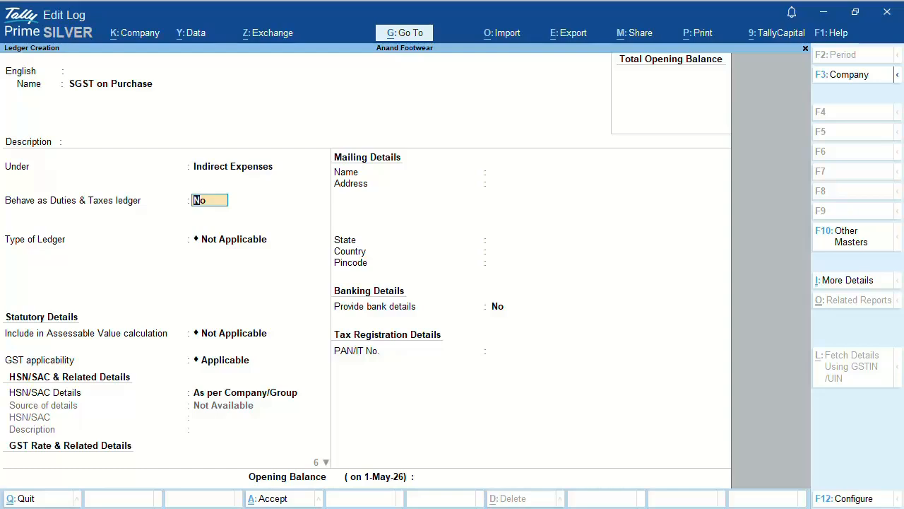
Step: Make it a GST duty ledger with SGST/UTGST tax type, 0 % and no rounding
type("Yes")
key("Return")
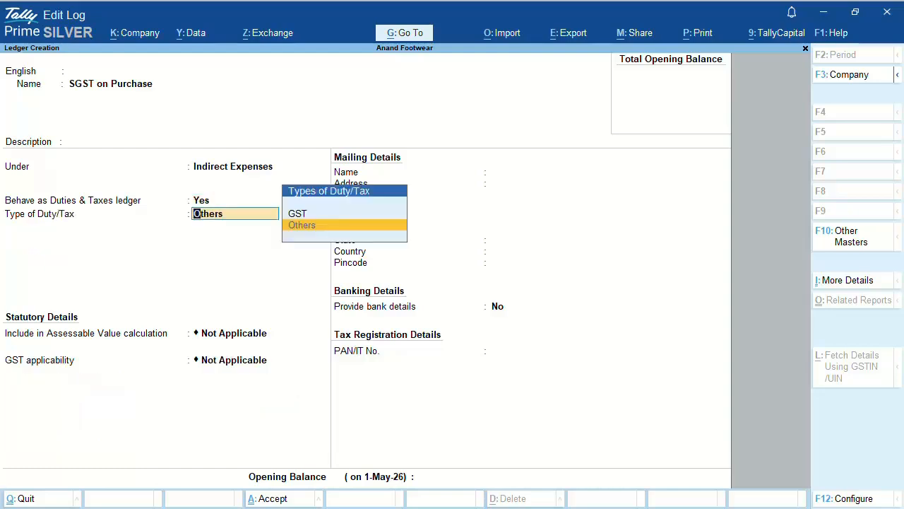
key("Up")
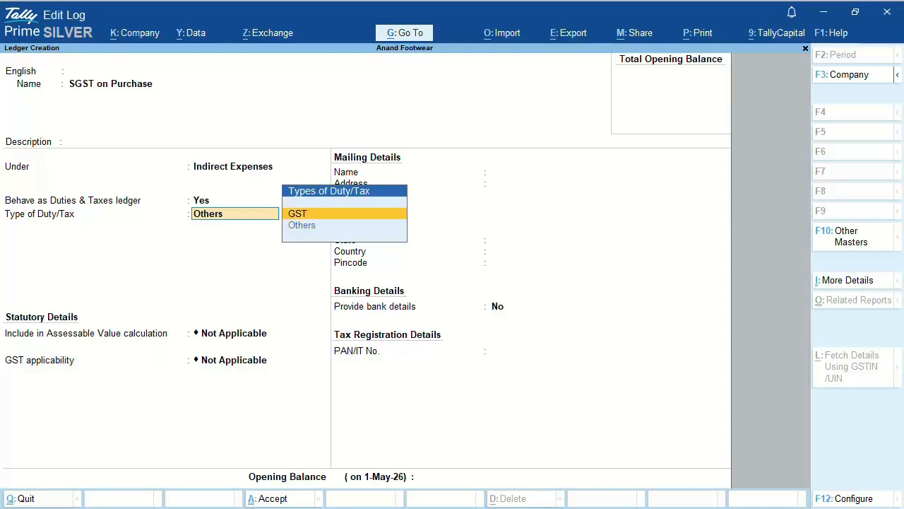
key("Return")
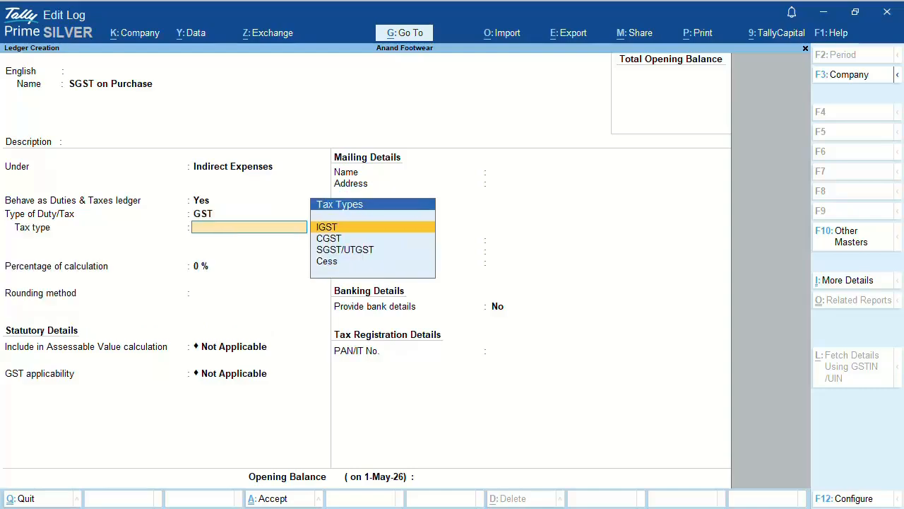
key("Down")
key("Down")
key("Return")
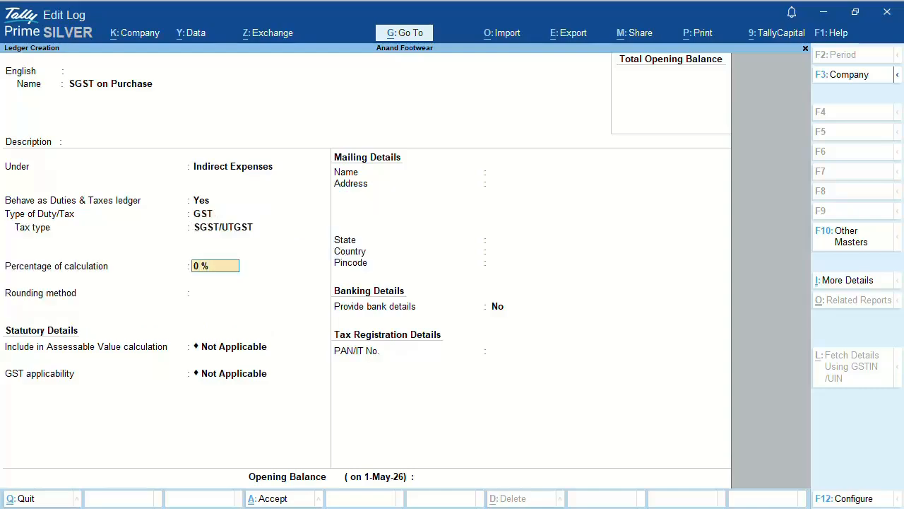
key("Return")
key("Return")
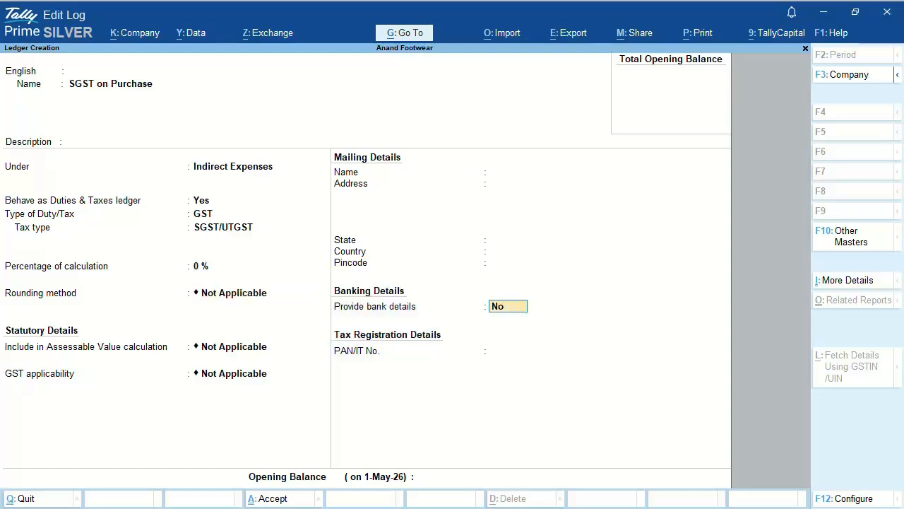
key("Return")
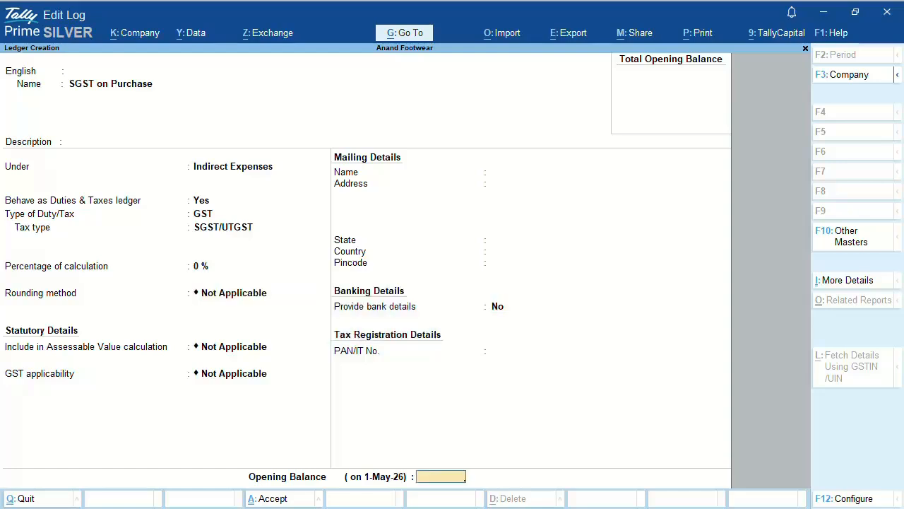
key("Return")
Step: Save SGST on Purchase and start the ledger 'IGST on Purchase' under Indirect Expenses
key("Return")
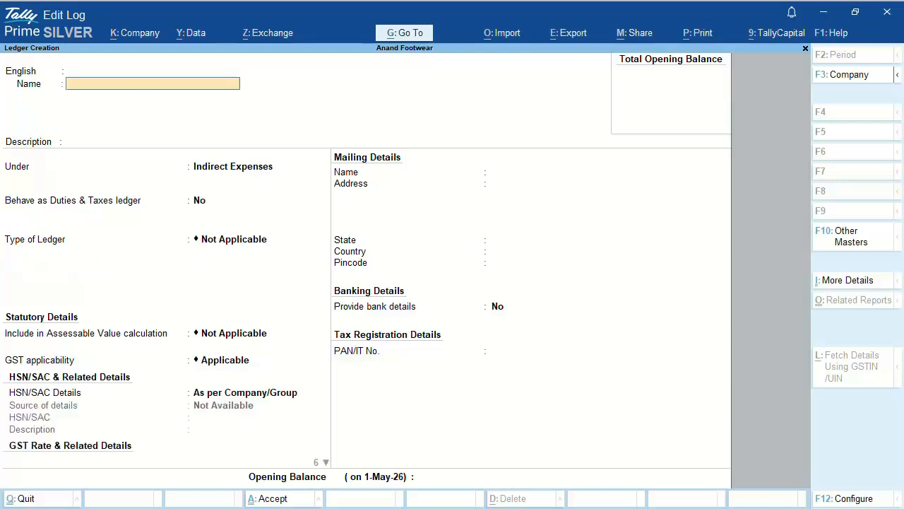
type("IGST on Purchase")
key("Return")
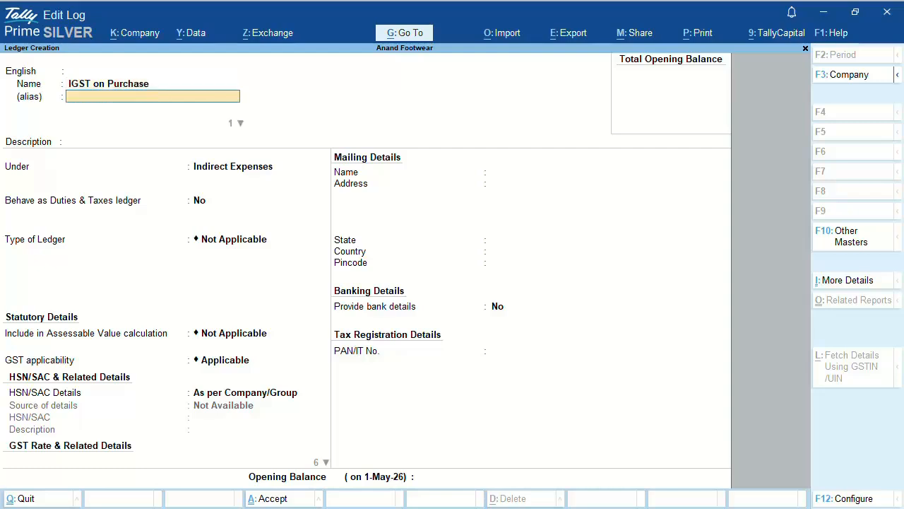
key("Return")
key("Return")
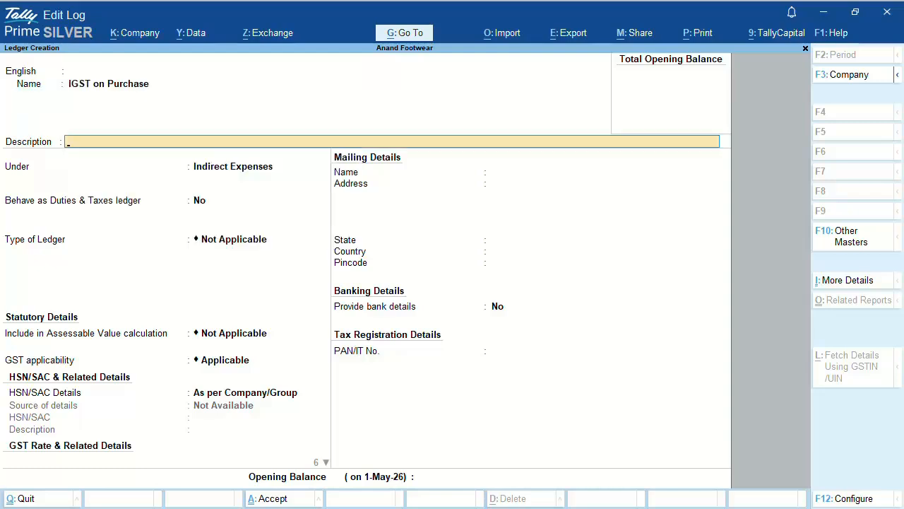
key("Return")
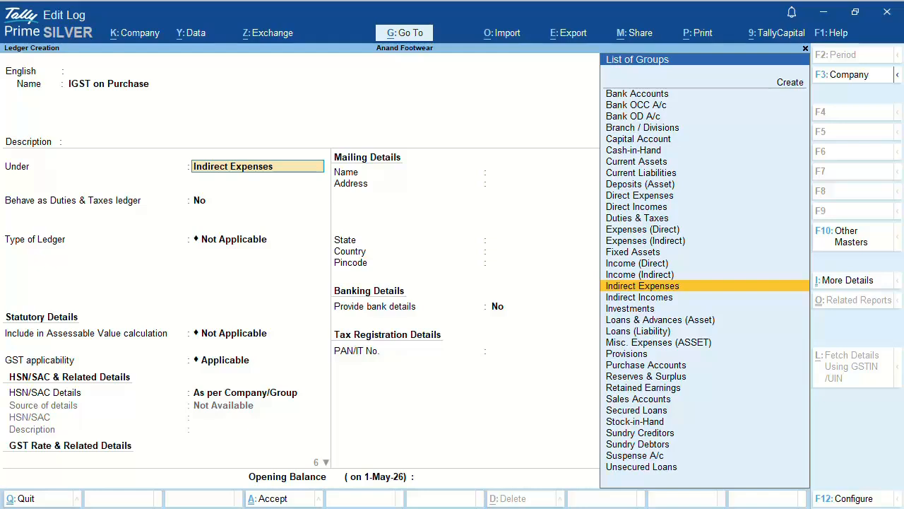
key("Return")
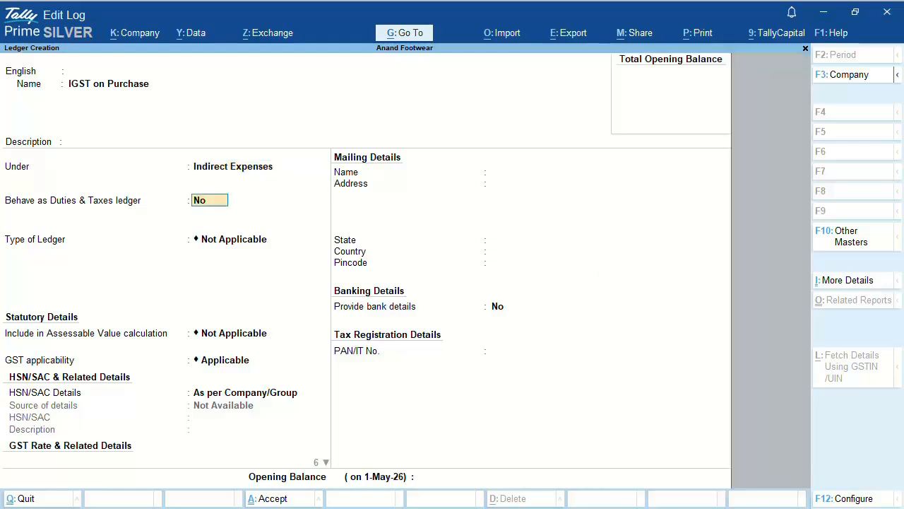
Step: Make IGST on Purchase a GST duty ledger with IGST tax type at 0 %
type("Yes")
key("Return")
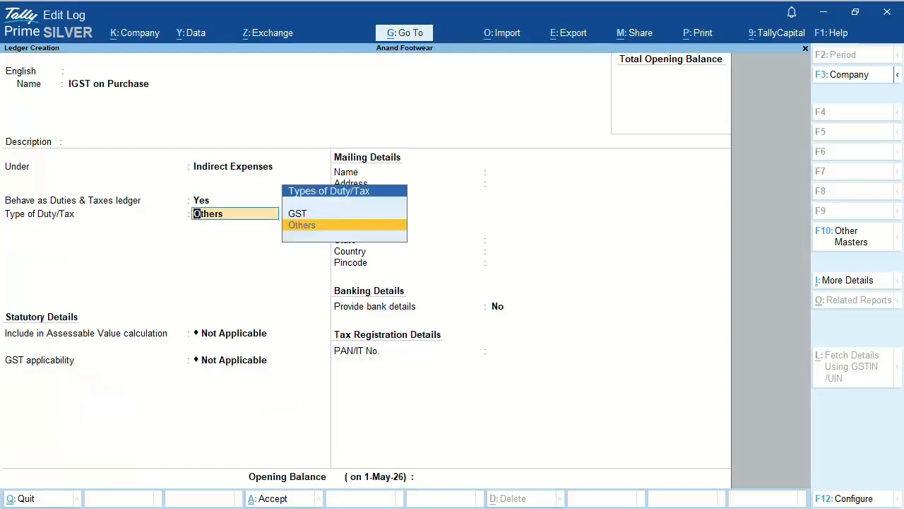
key("Up")
key("Return")
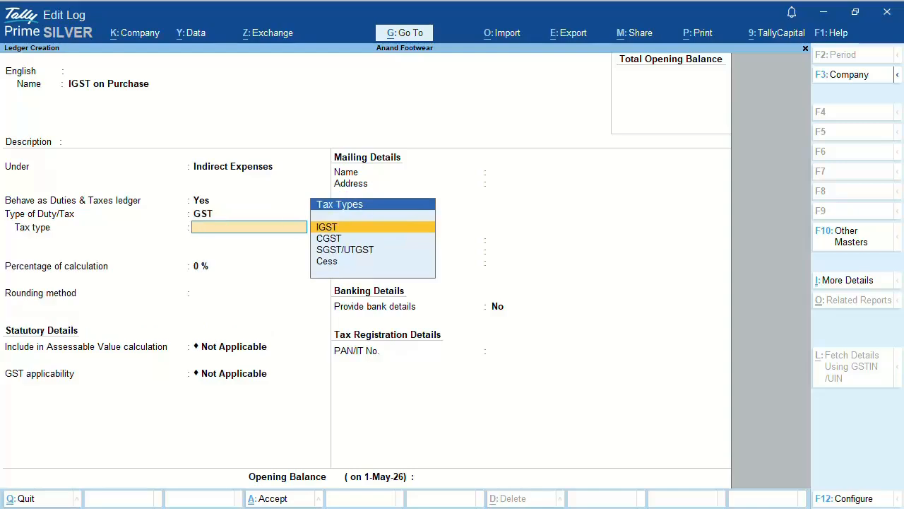
key("Return")
key("Return")
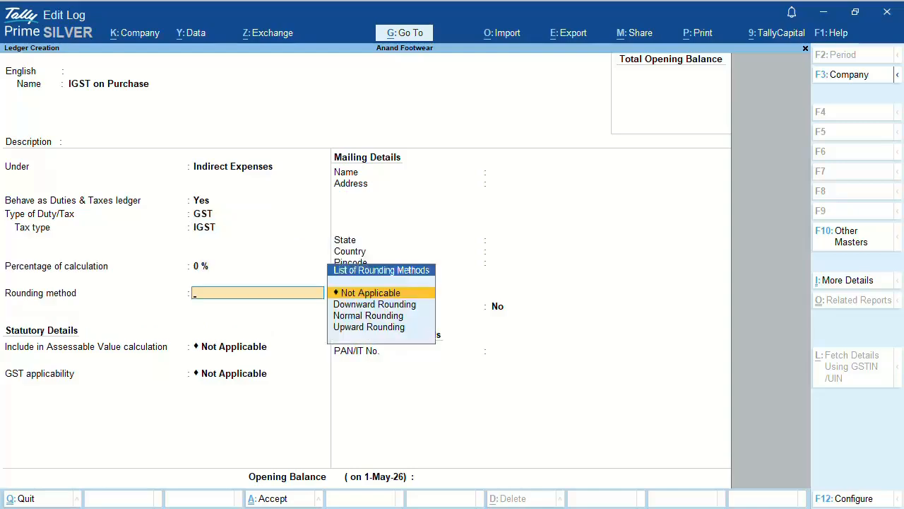
key("Return")
key("Return")
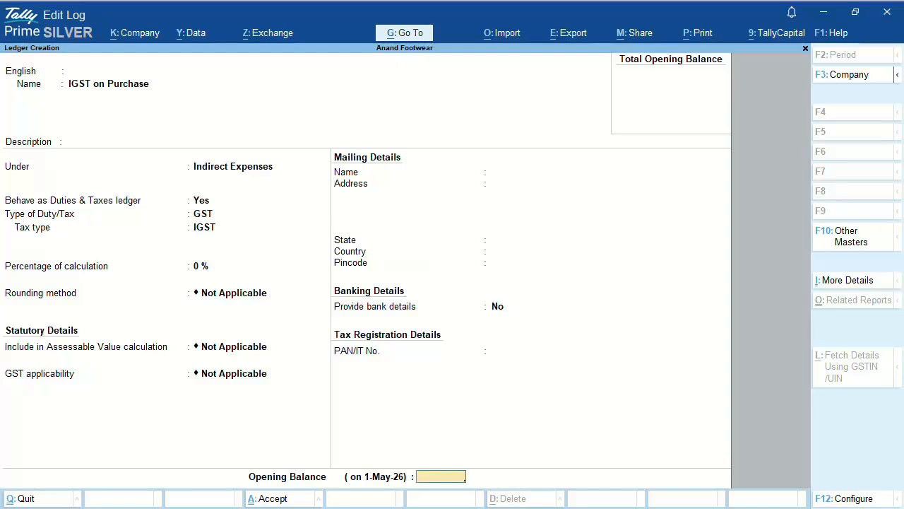
key("Return")
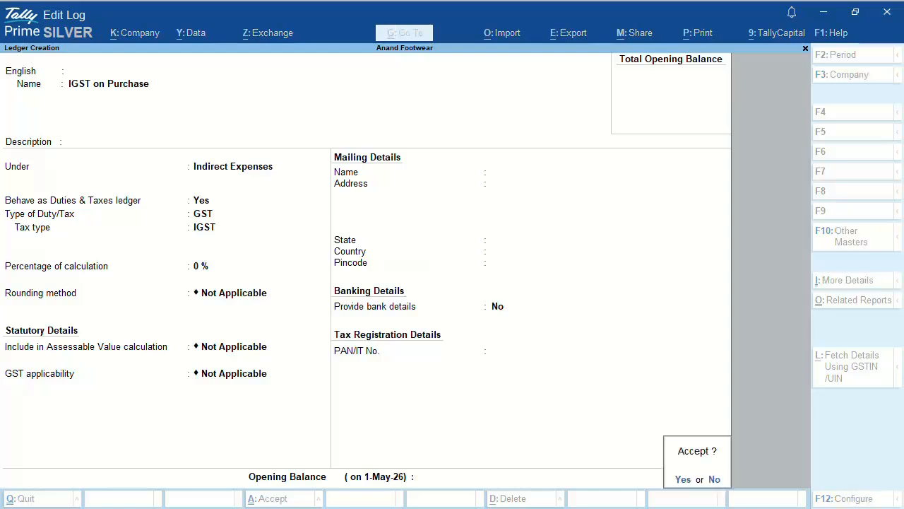
key("Return")
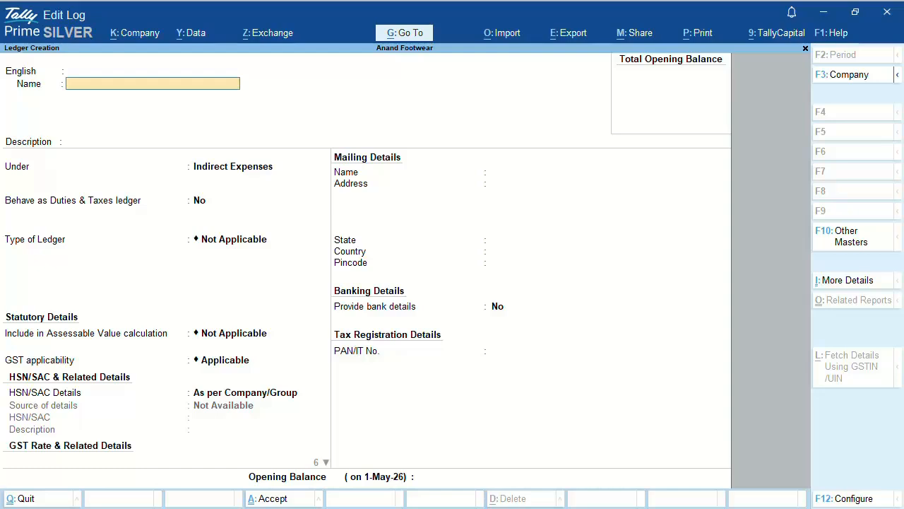
Step: Quit ledger creation and open the Ledgers list from Chart of Accounts
key("Escape")
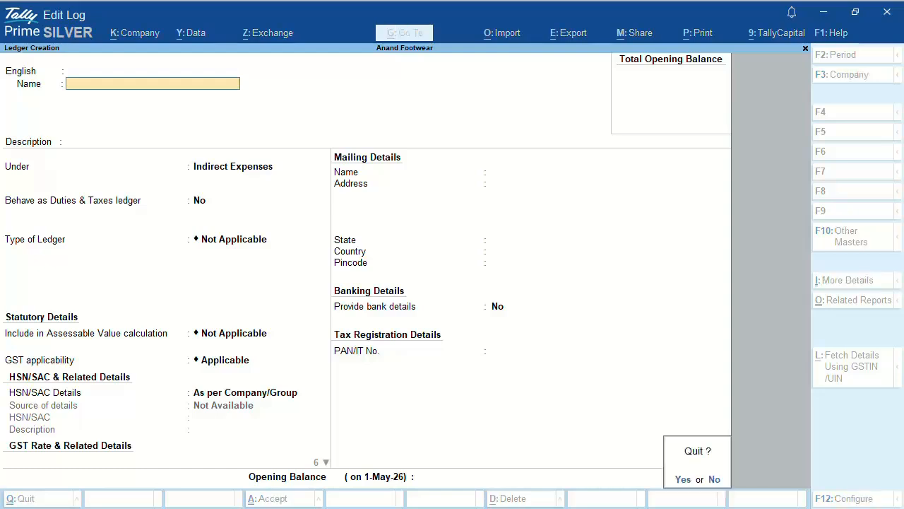
key("Return")
key("Escape")
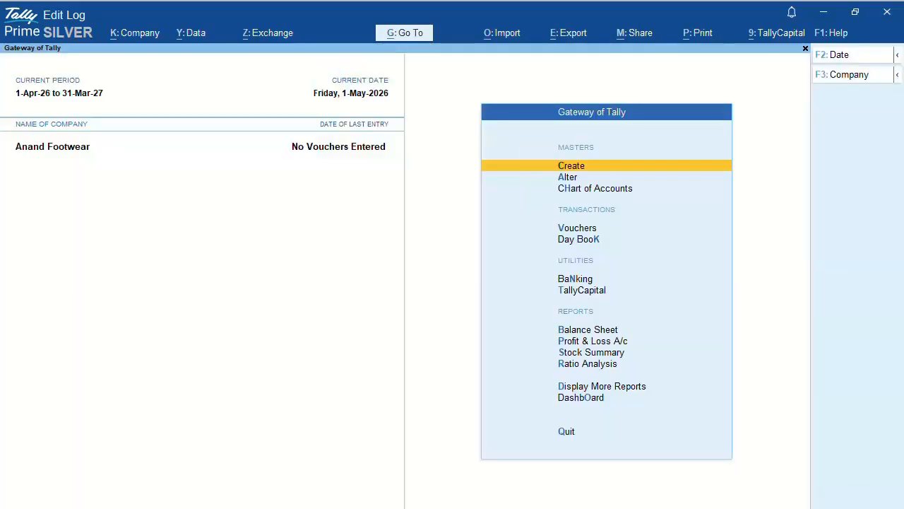
key("Down")
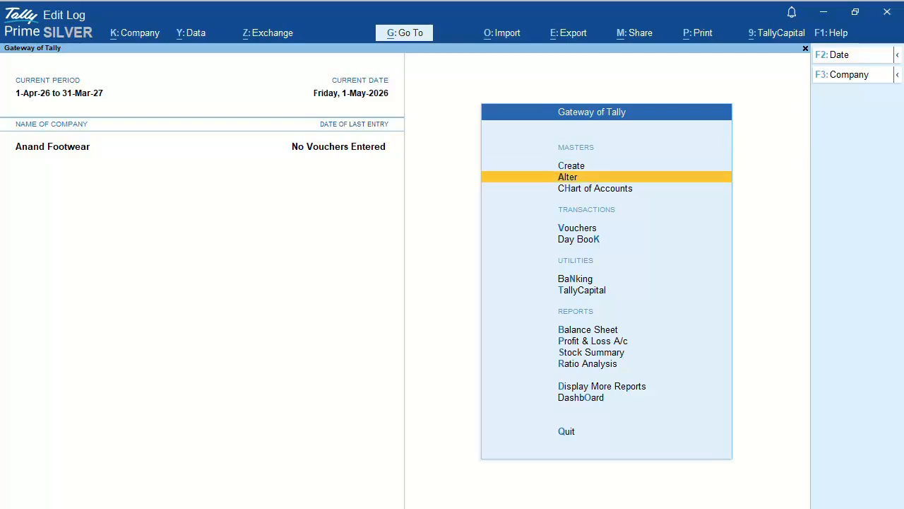
key("Down")
key("Return")
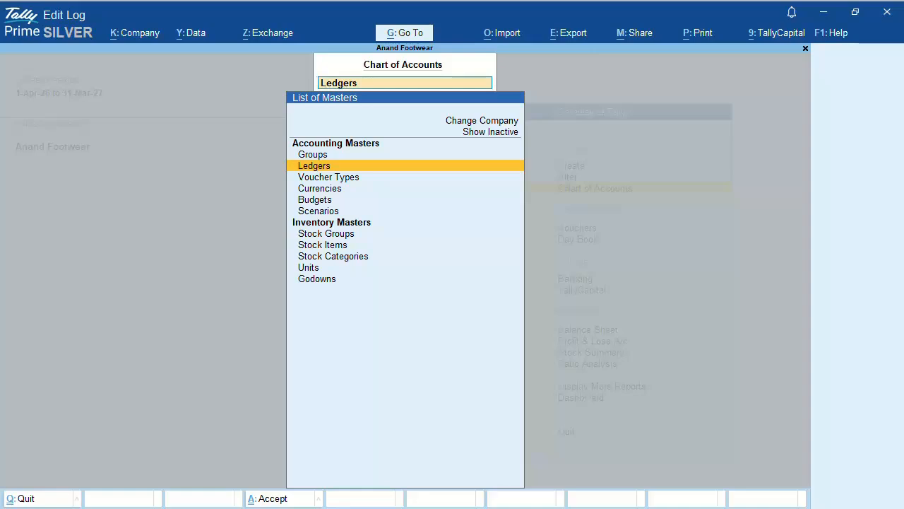
key("Return")
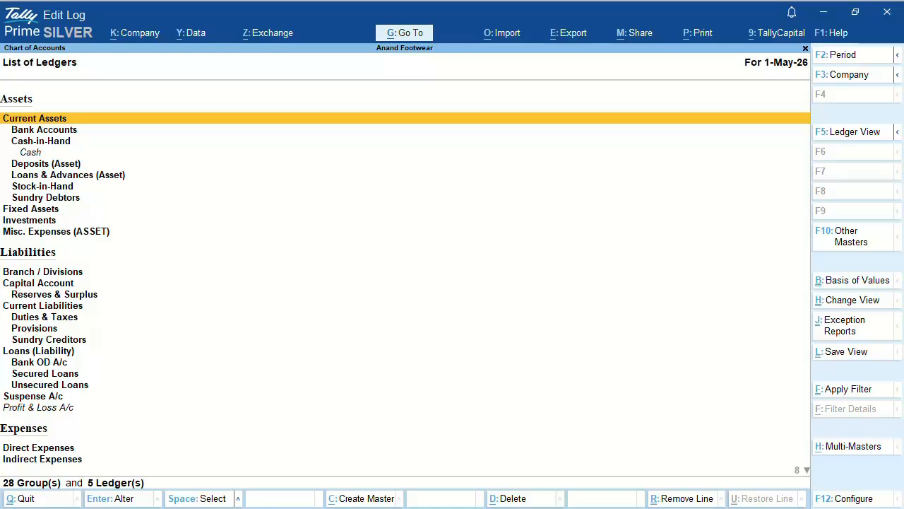
Step: Under Indirect Expenses, mark the CGST, IGST and SGST on Purchase ledgers
left_click(42, 305)
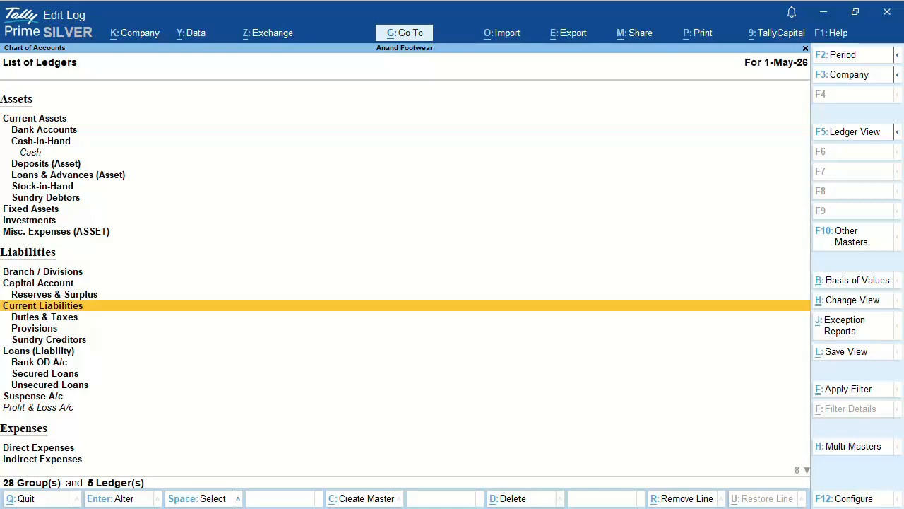
key("Down")
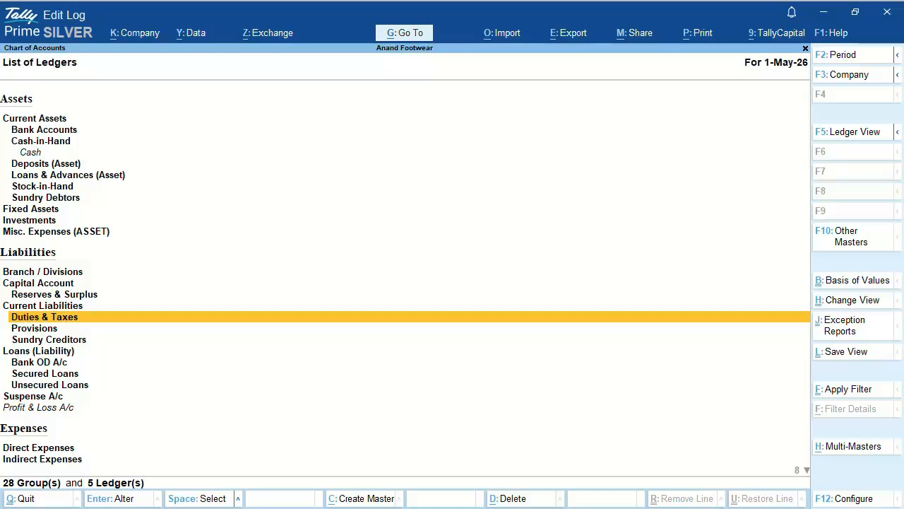
key("Down")
key("Down")
key("Down")
key("Down")
key("Down")
key("Down")
key("Down")
key("Down")
key("Down")
key("Down")
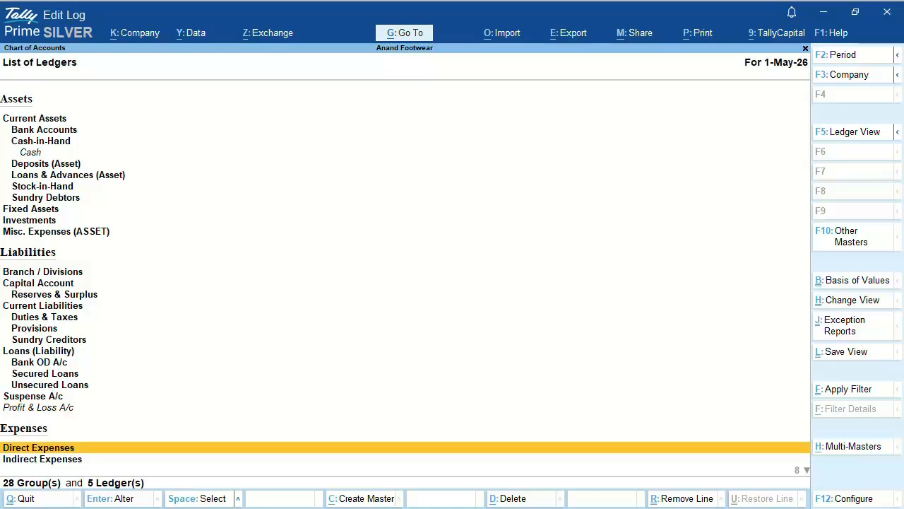
key("Down")
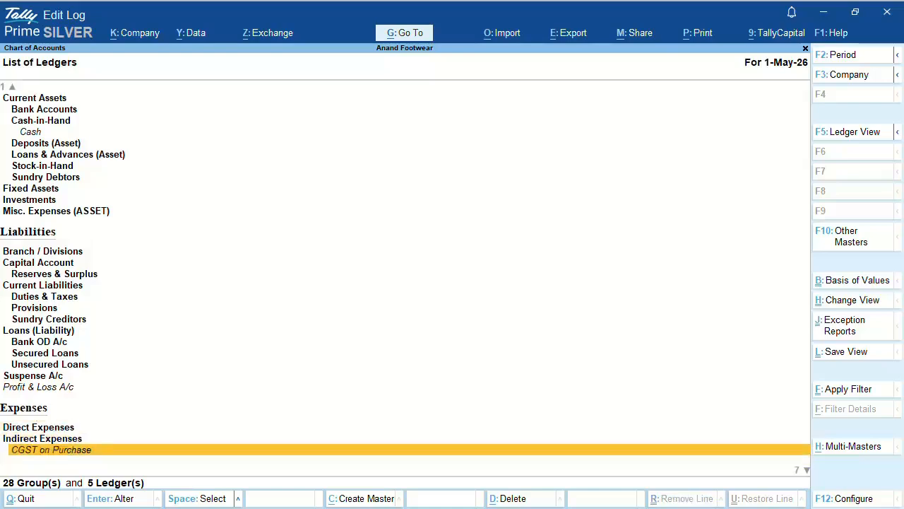
key("space")
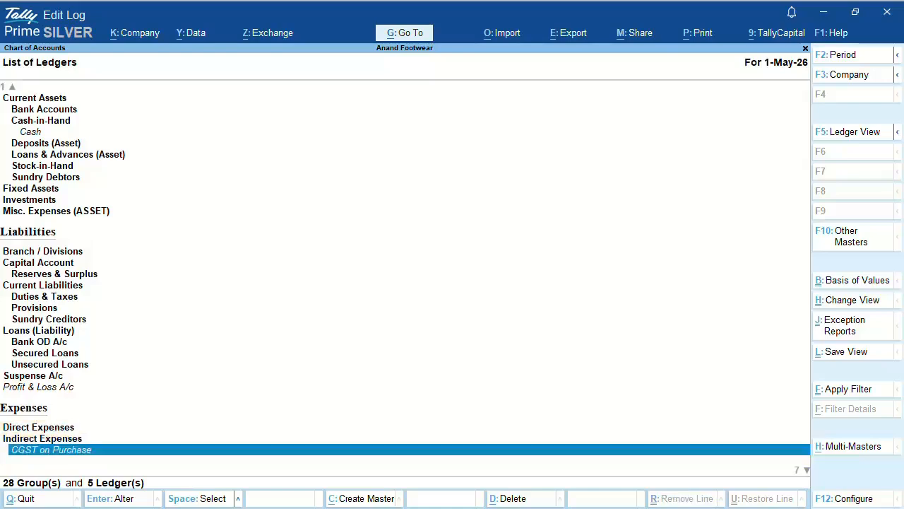
key("Down")
key("space")
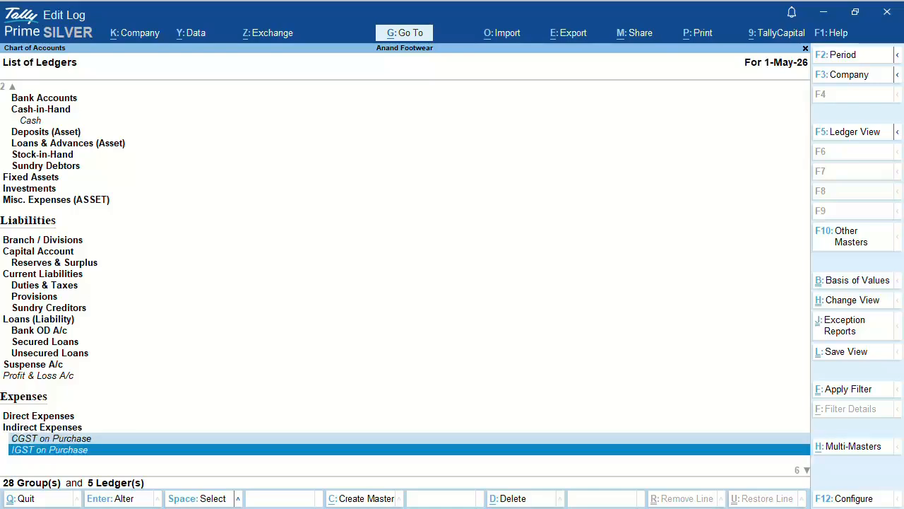
key("Down")
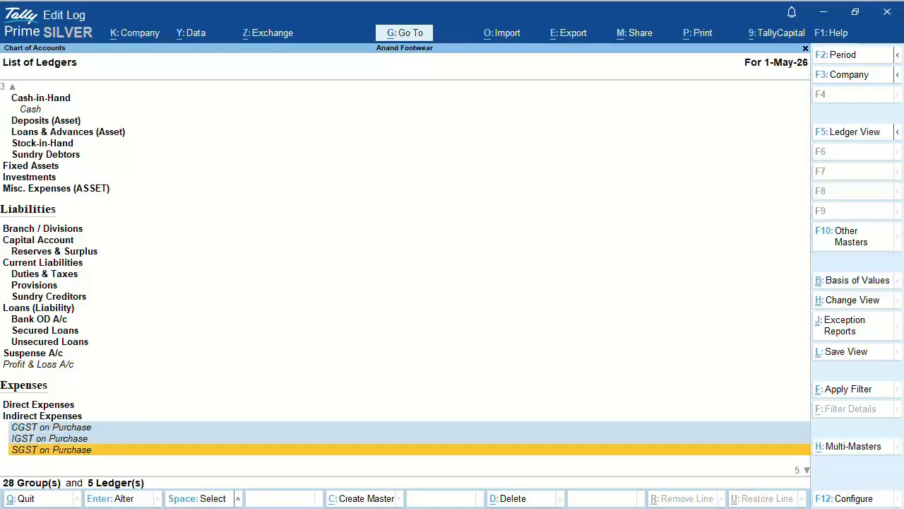
key("space")
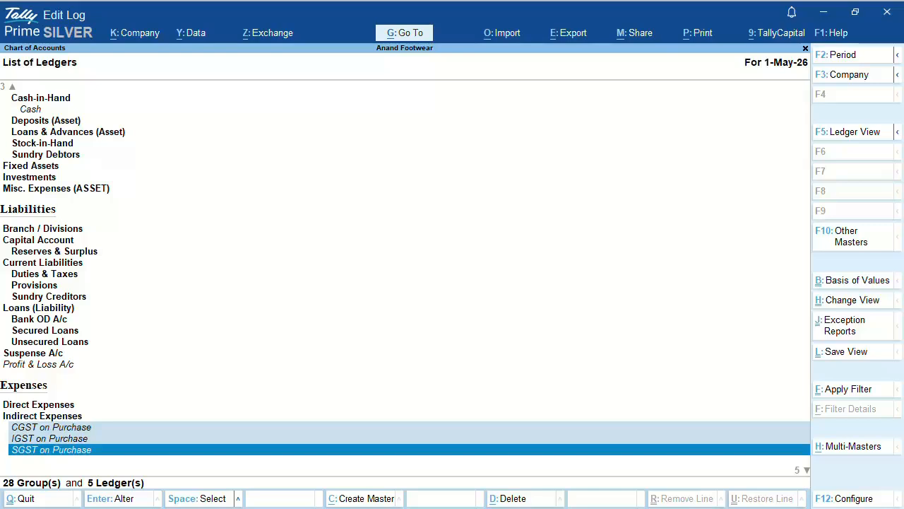
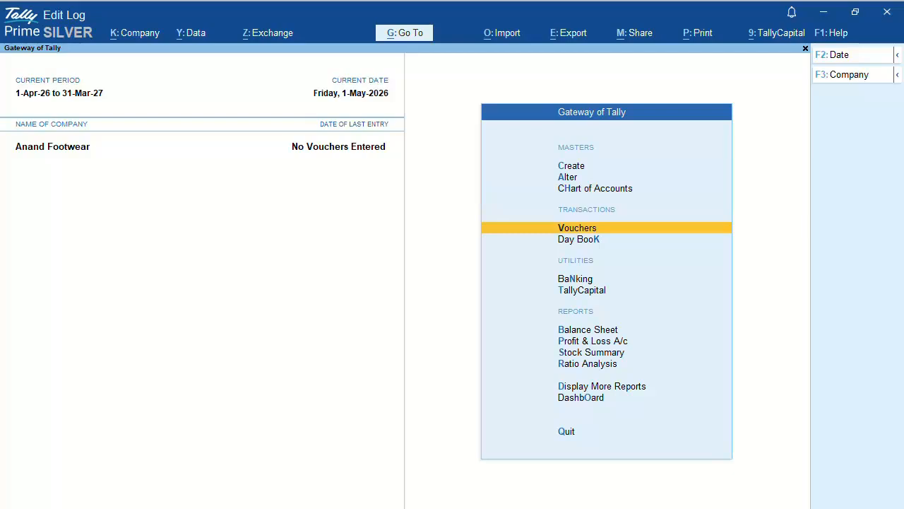
Step: Start a Purchase voucher dated 10-05-2026
key("Return")
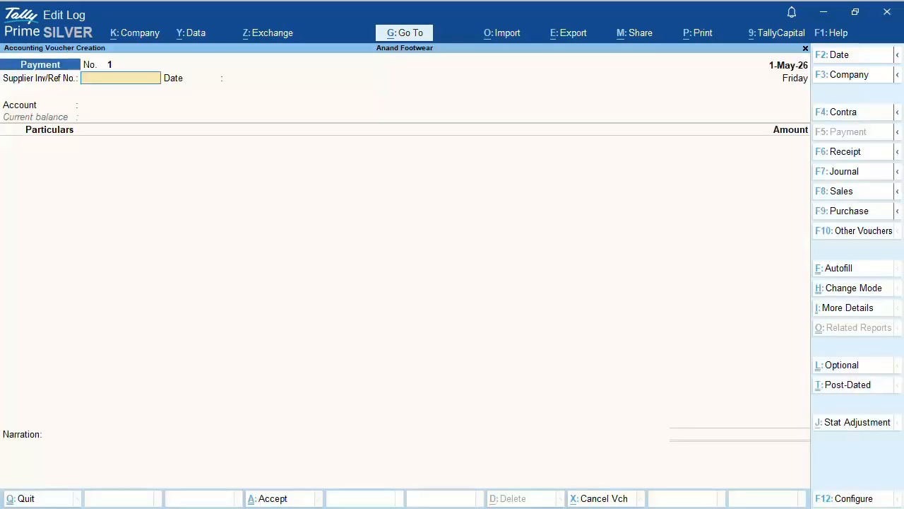
key("F9")
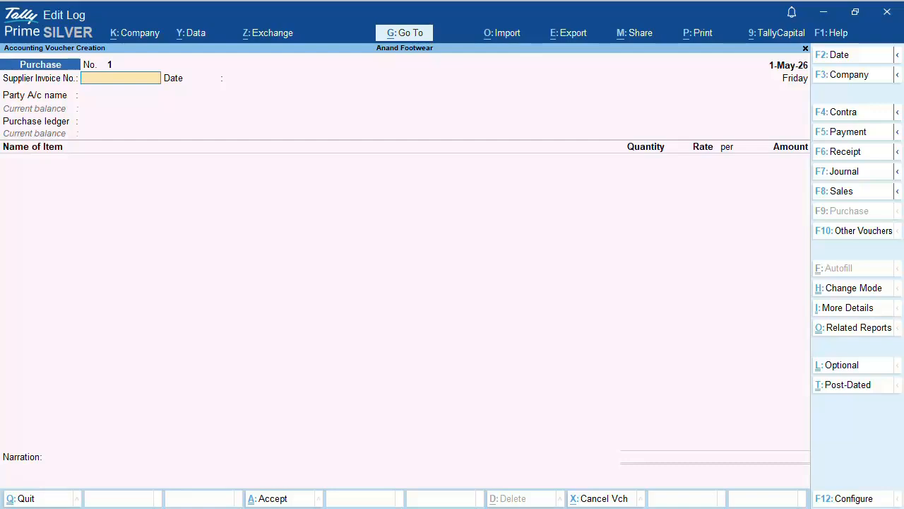
key("F2")
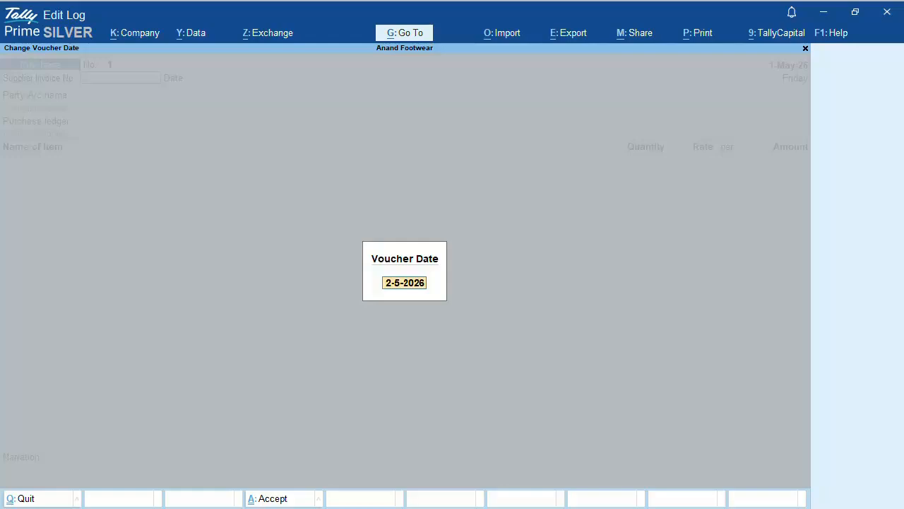
type("10-05-2026")
key("Return")
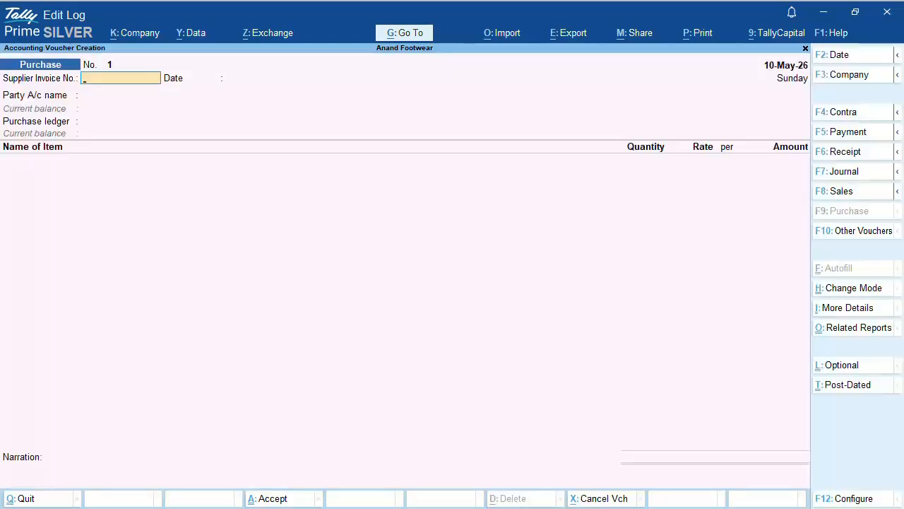
Step: Switch to Accounting Invoice mode and enter supplier invoice number C4550 with its date
key("ctrl+h")
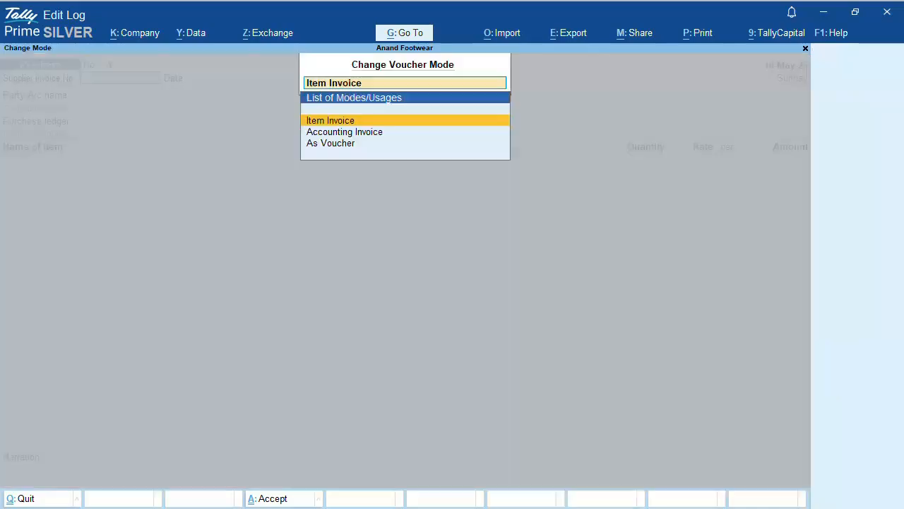
key("Down")
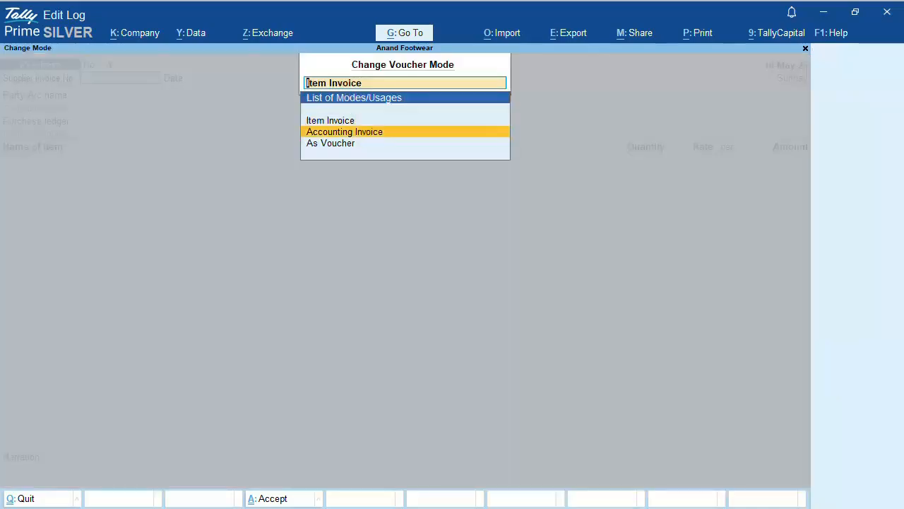
key("Return")
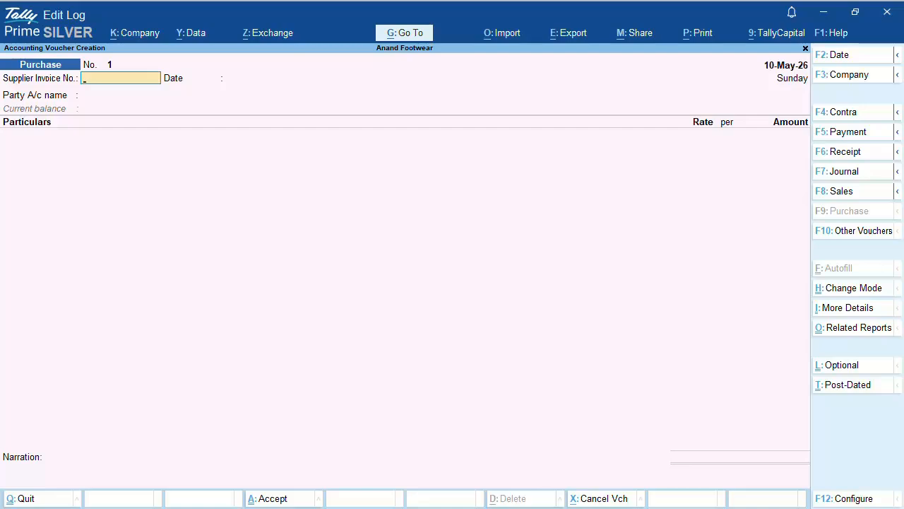
type("C4550")
key("Return")
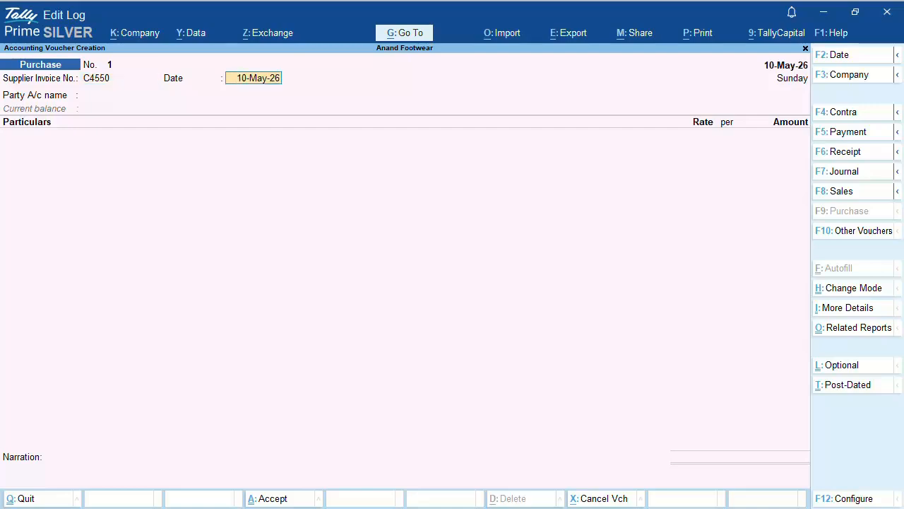
key("Return")
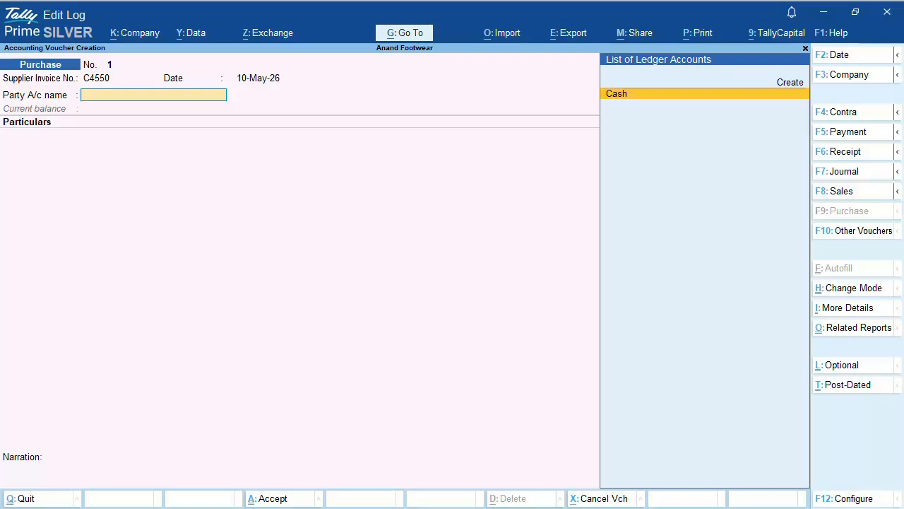
Step: Create party ledger 'CA Kumar & Associates' under Sundry Creditors, bill-by-bill, 7-day credit period
key("Up")
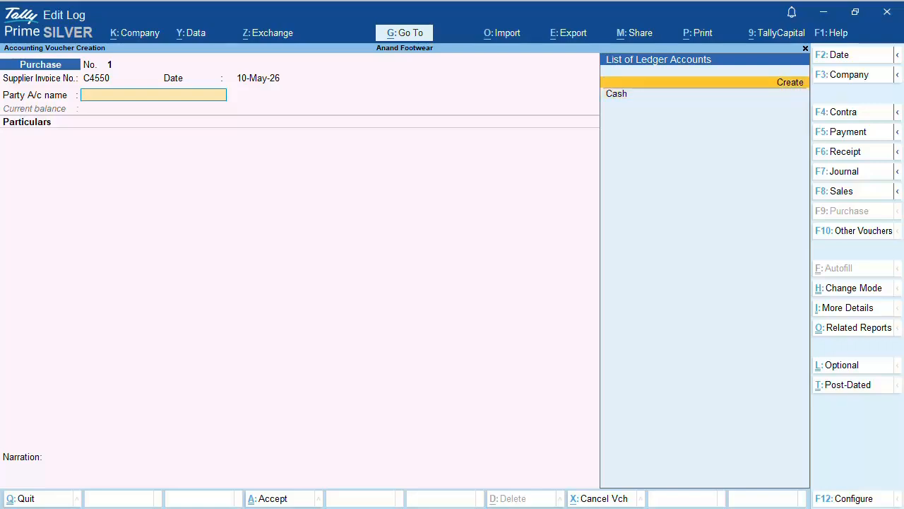
key("Return")
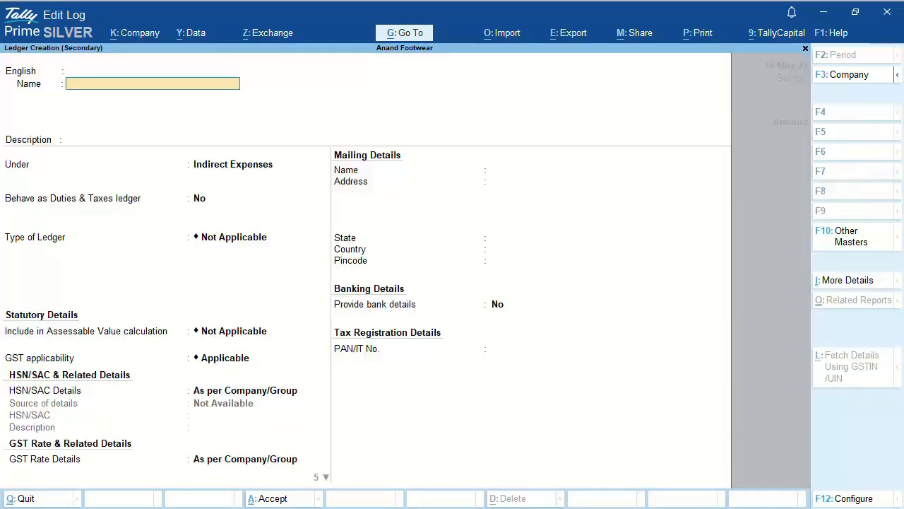
type("CA Kumar & Associates")
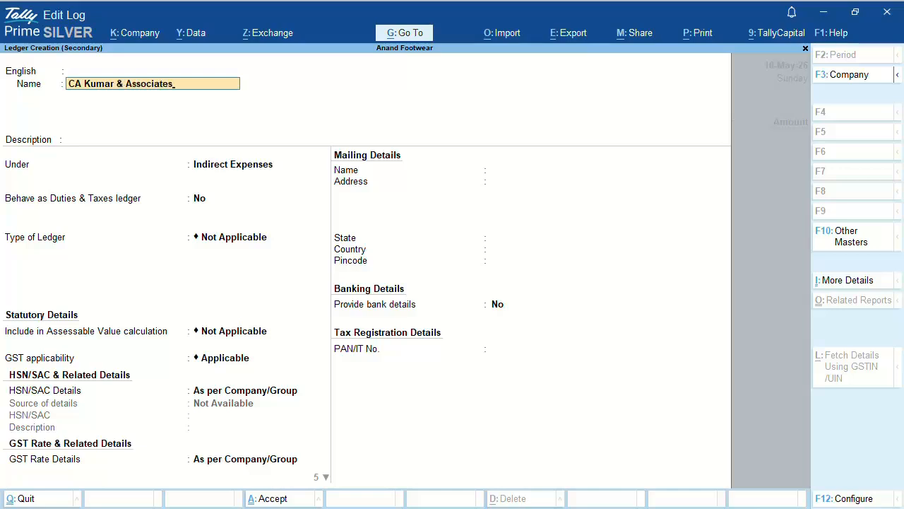
key("Return")
key("Return")
key("Return")
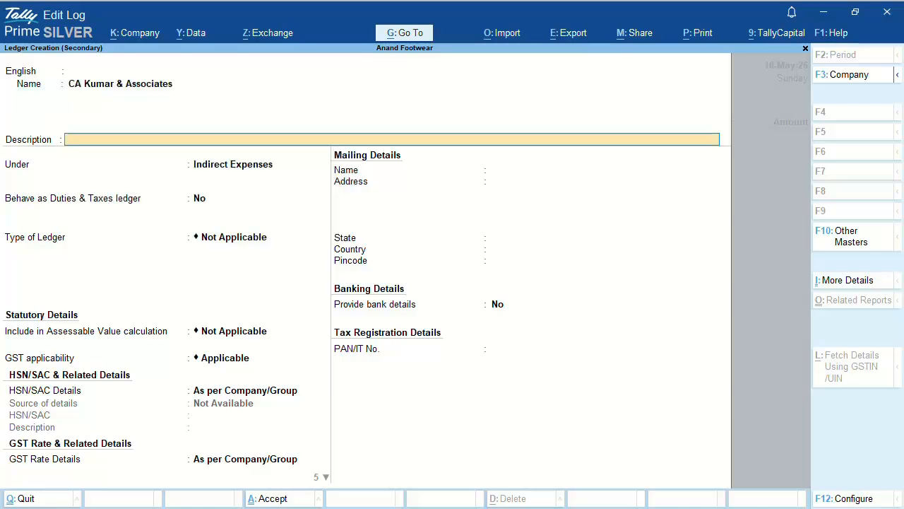
key("Return")
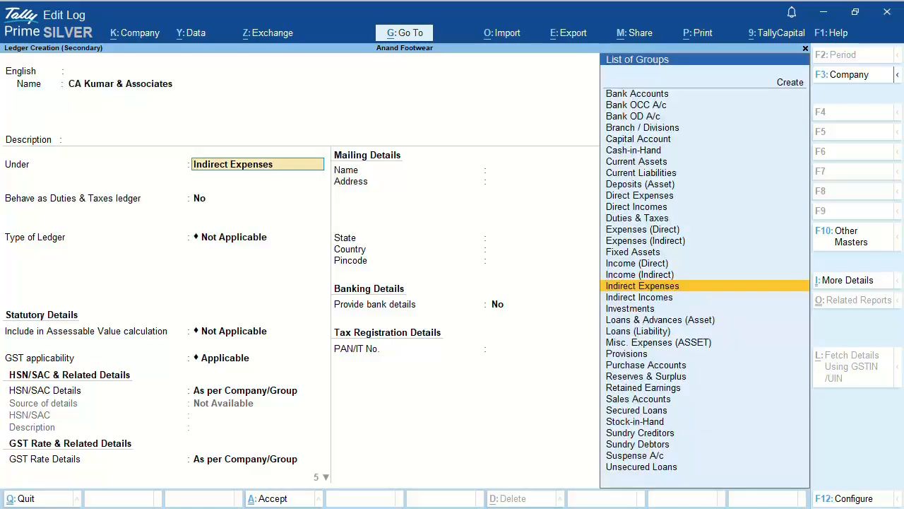
type("Sun")
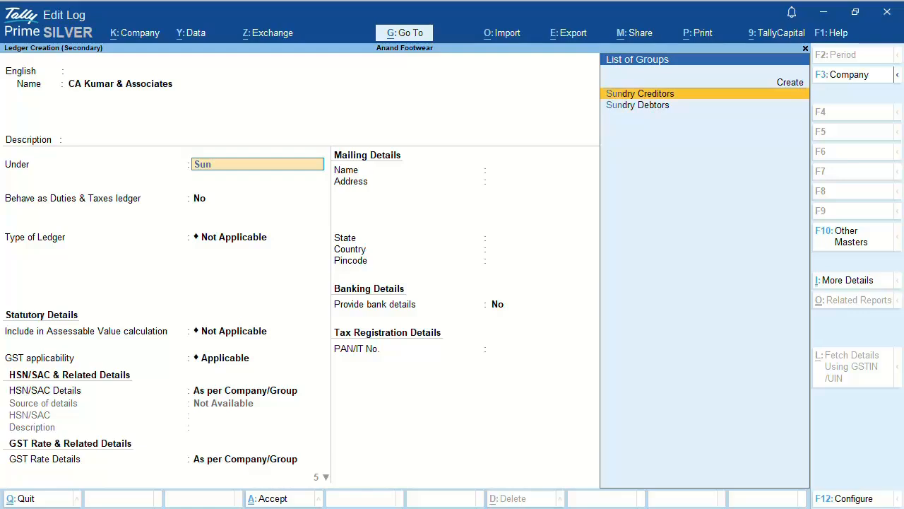
key("Return")
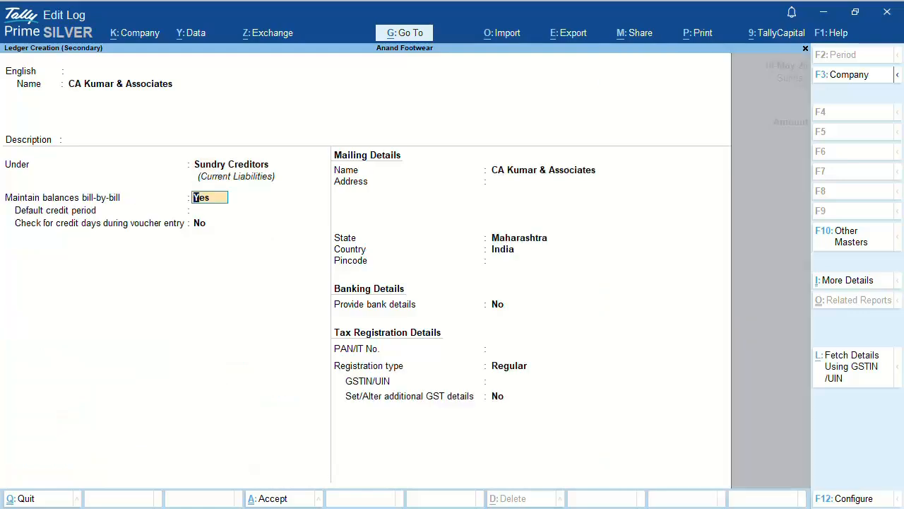
key("Return")
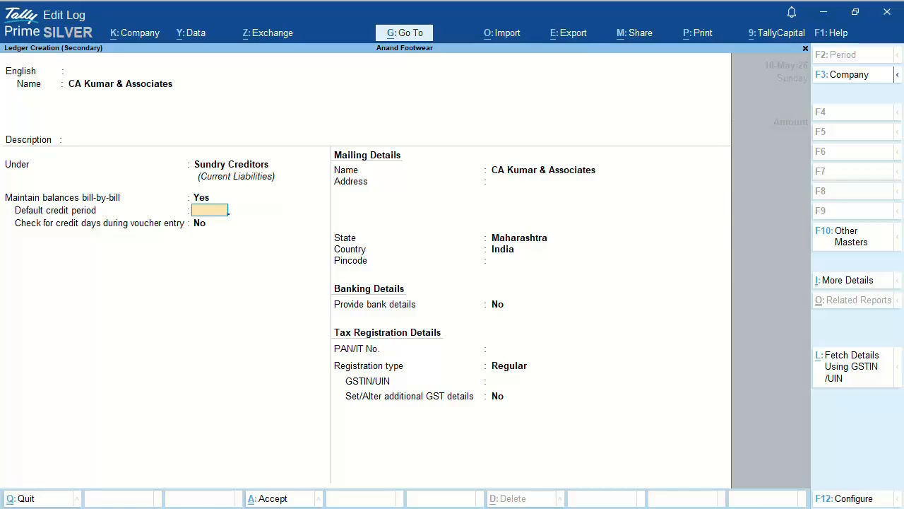
type("7")
key("Return")
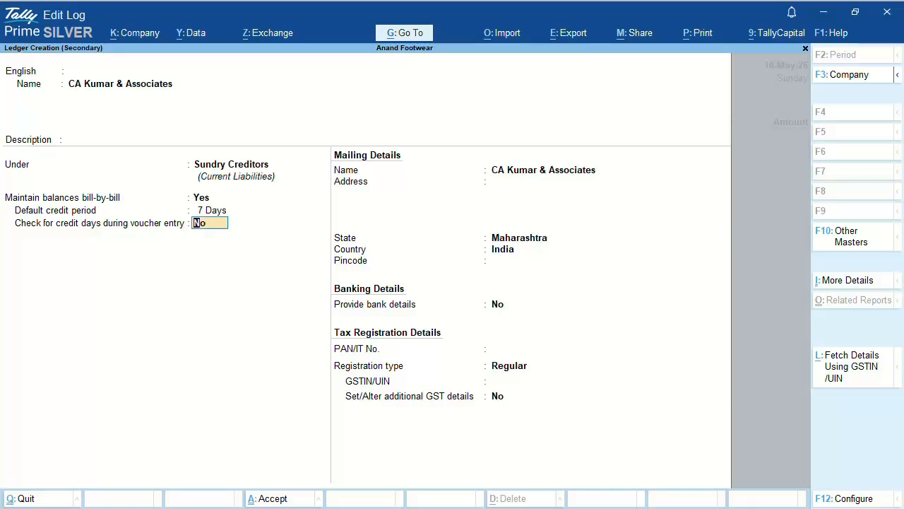
key("Return")
key("Return")
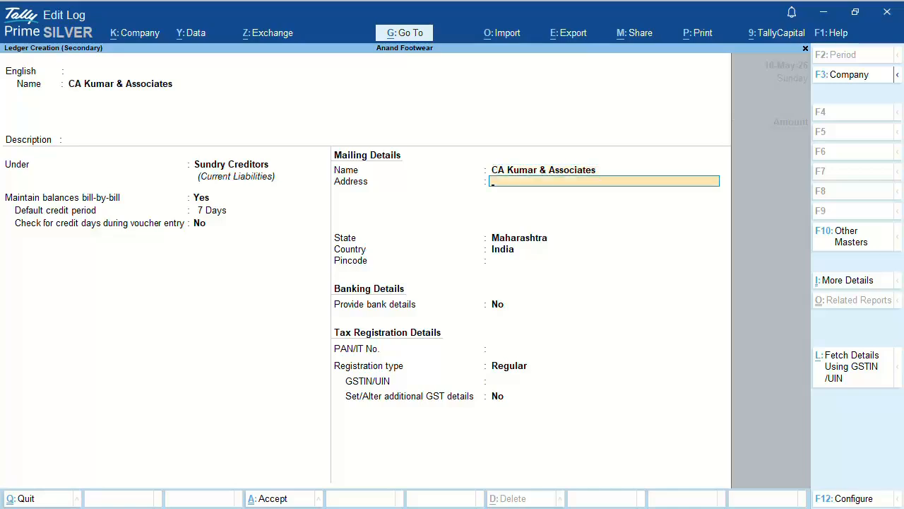
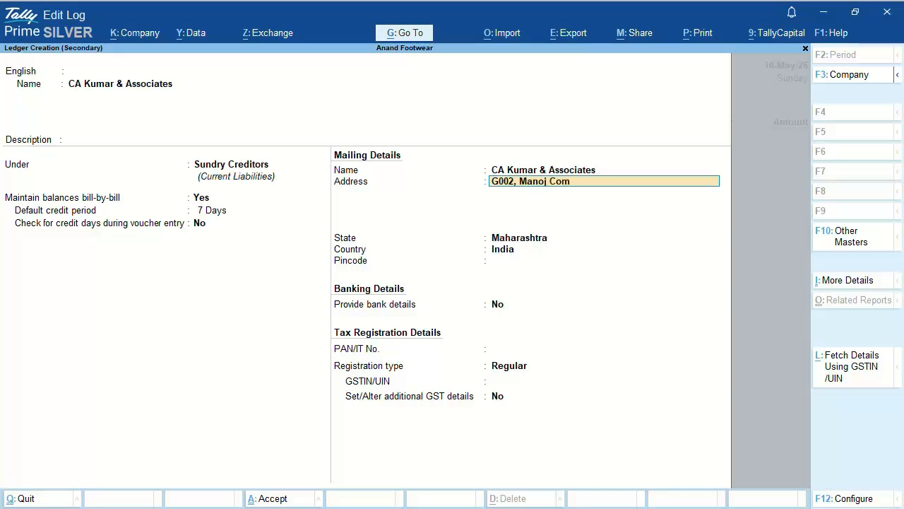
Step: Fill in the supplier's two-line mailing address, Maharashtra state and pincode
key("Return")
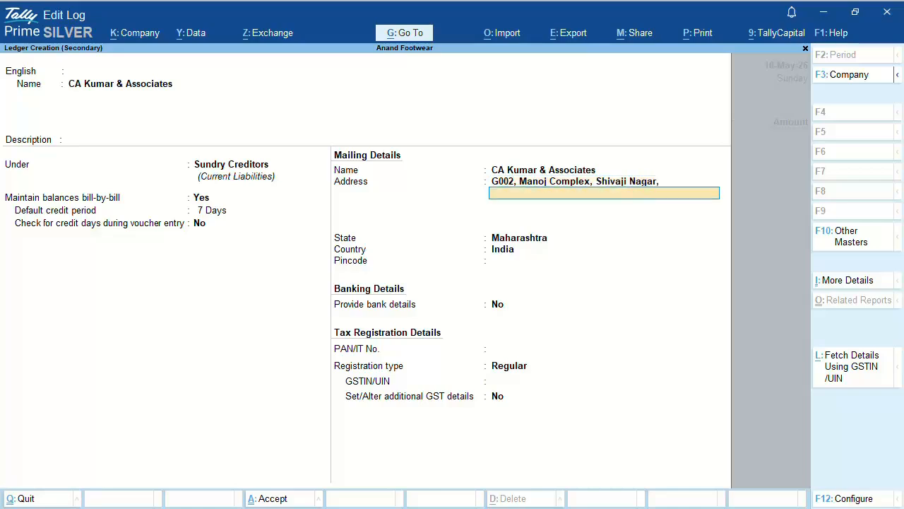
key("Return")
key("Return")
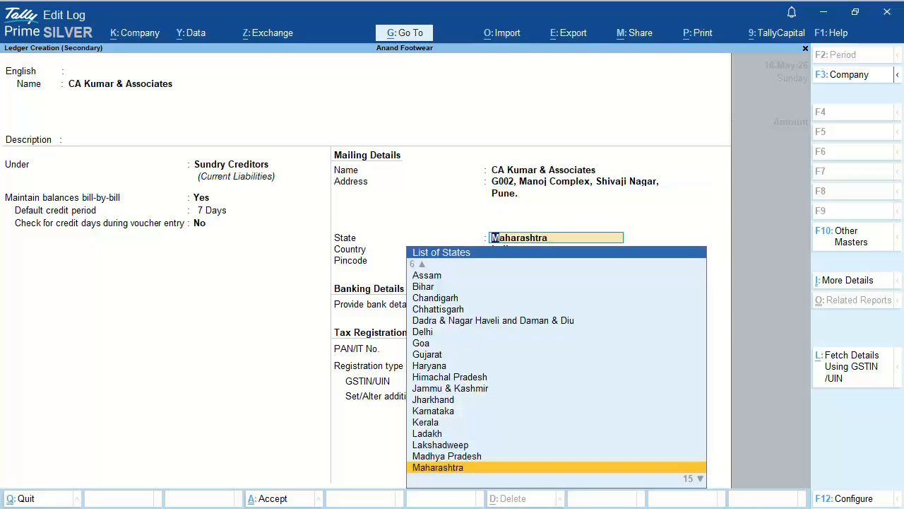
key("Return")
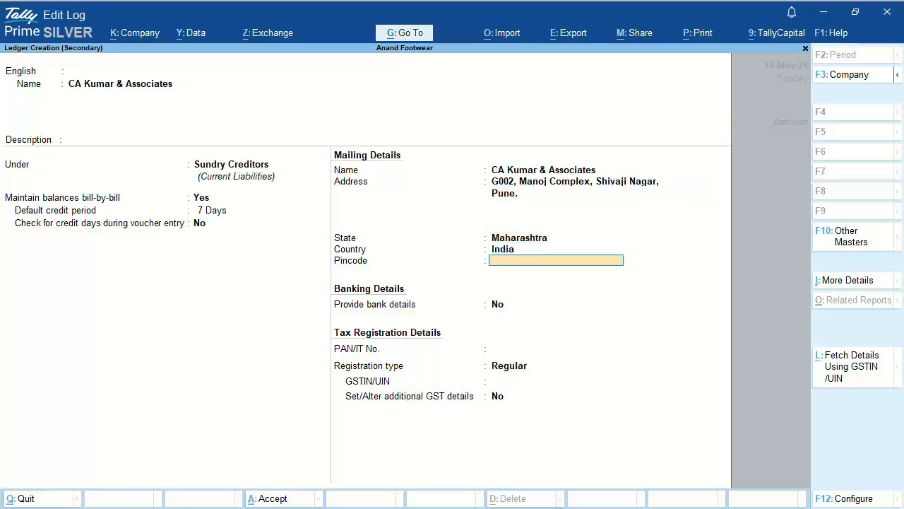
type("411025")
key("Return")
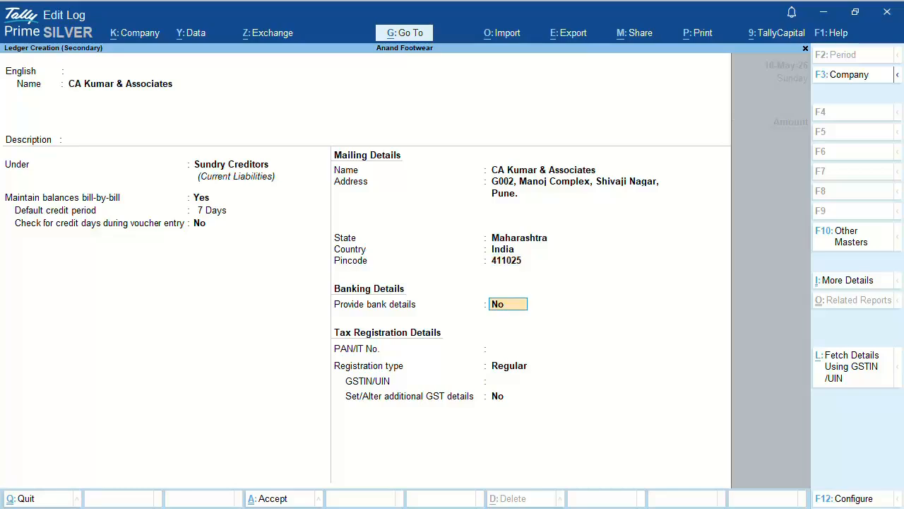
key("Return")
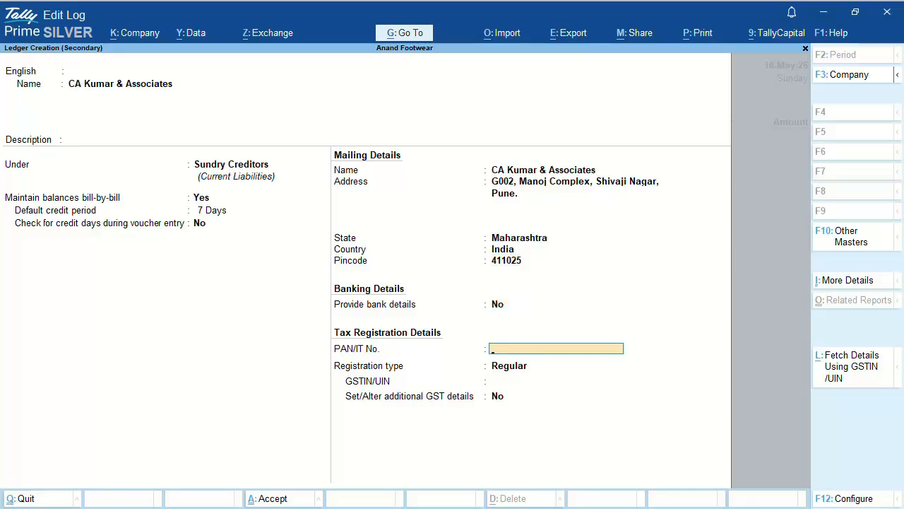
Step: Enter the supplier's PAN, keep Regular registration, add its GSTIN and save the ledger
key("Return")
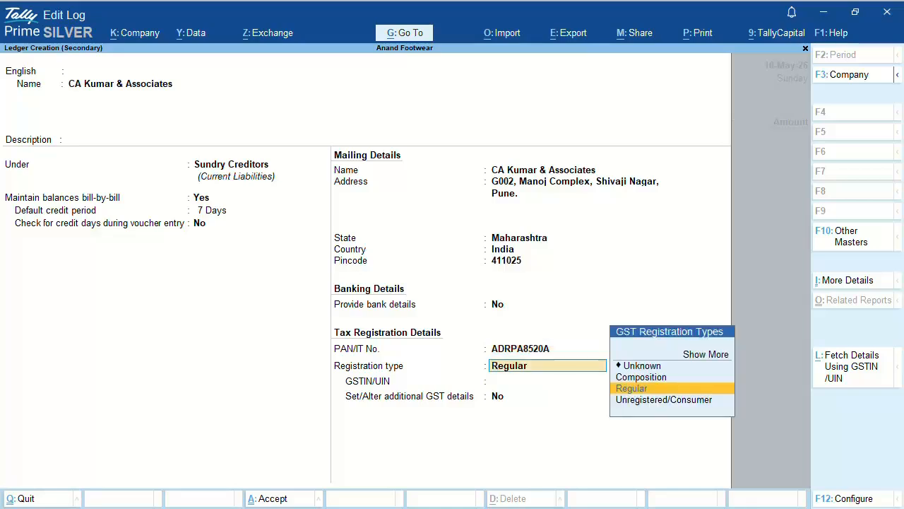
key("Return")
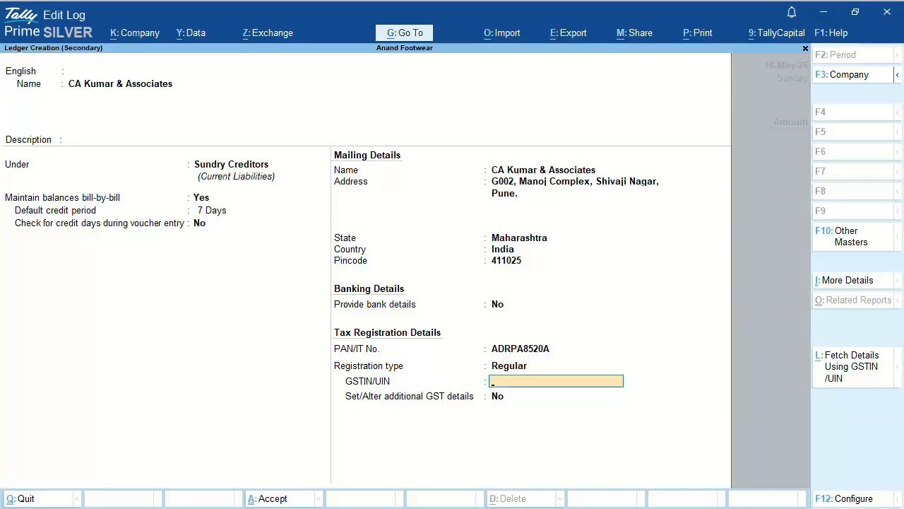
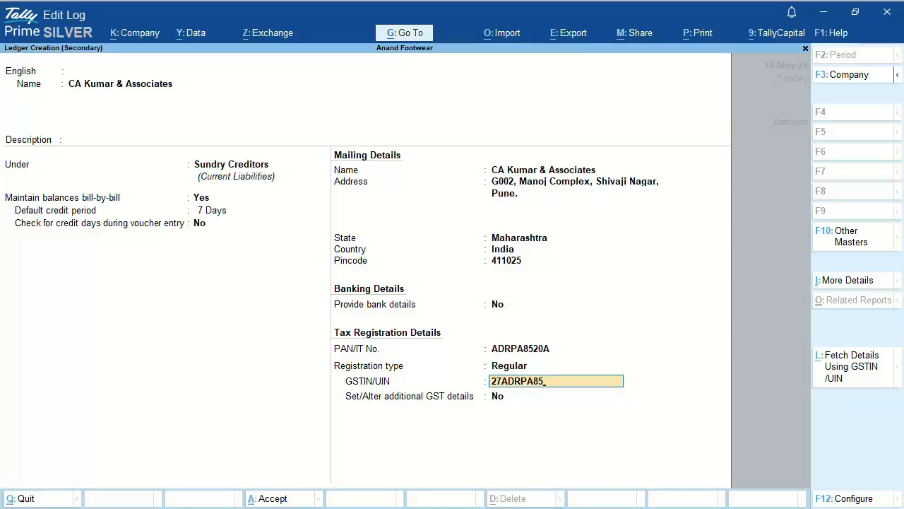
key("Return")
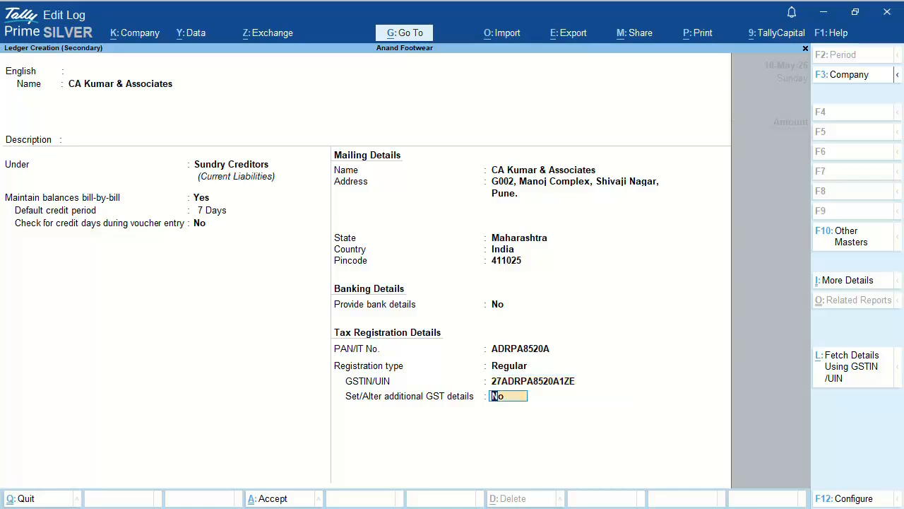
key("Return")
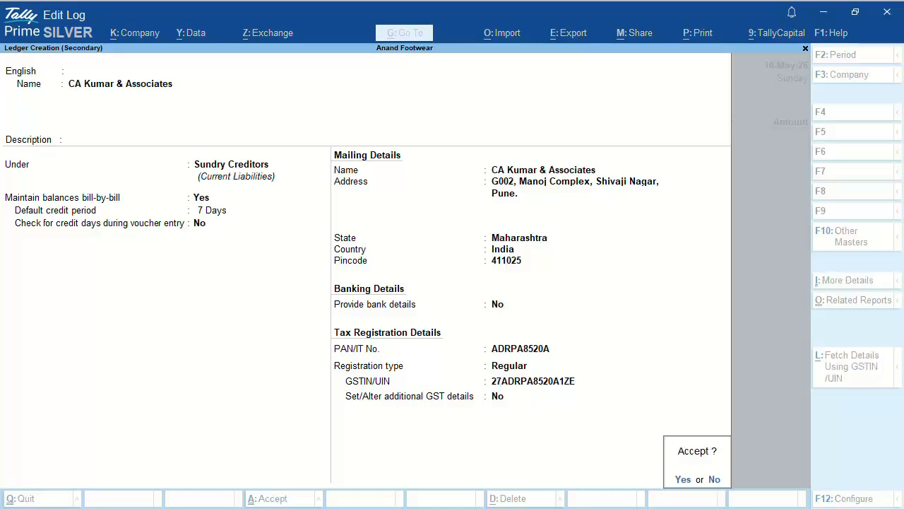
key("Return")
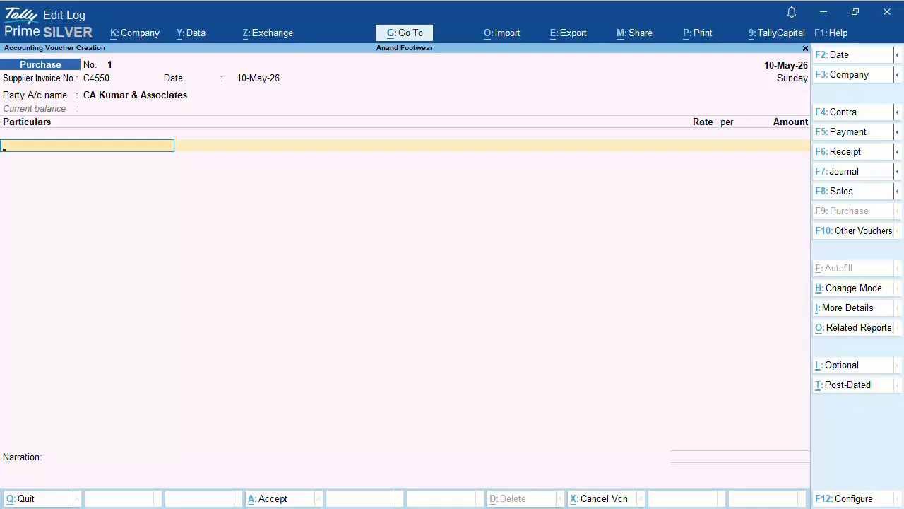
Step: Create a 'Professional Service Charges' ledger under Indirect Expenses, not a tax ledger
key("space")
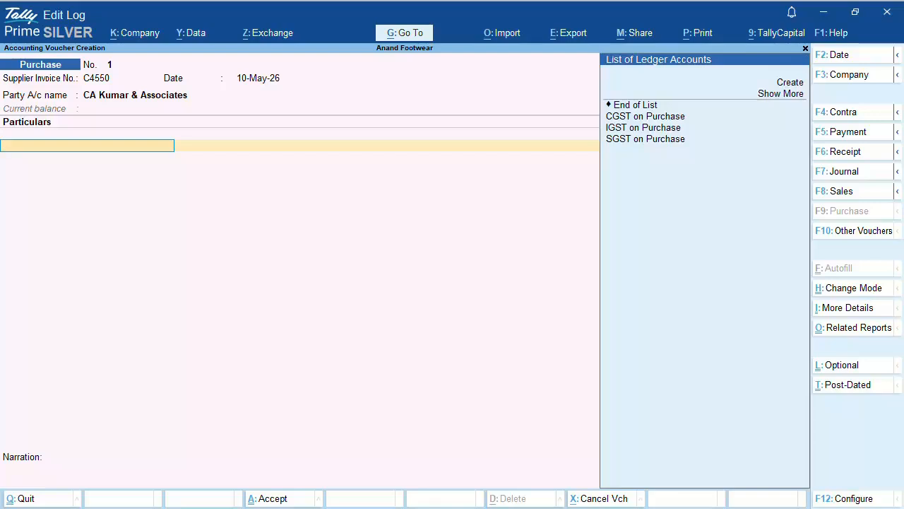
key("Down")
key("Down")
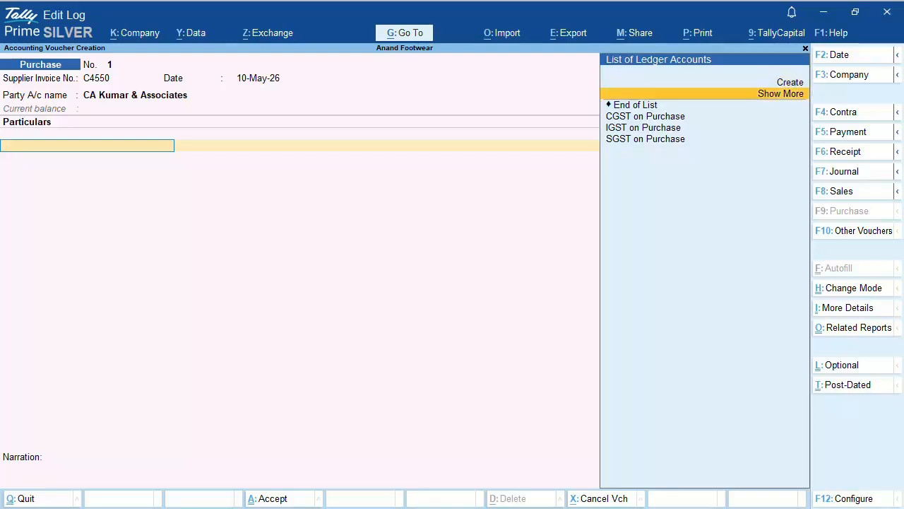
key("Return")
key("alt+c")
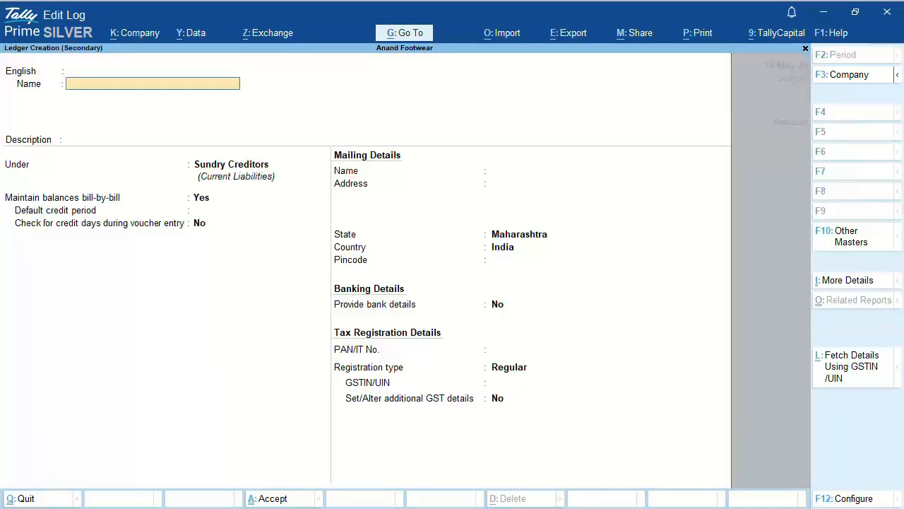
type("Professional Service")
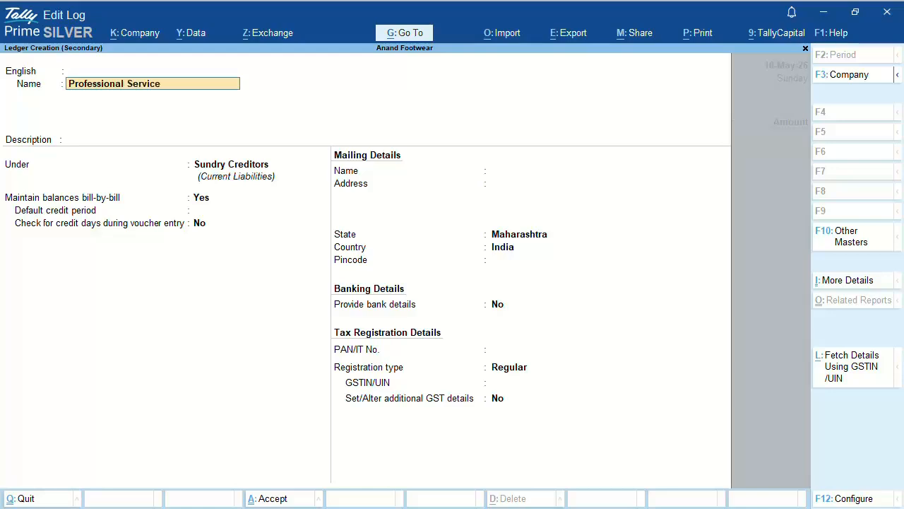
type(" Charges")
key("Return")
key("Return")
key("Return")
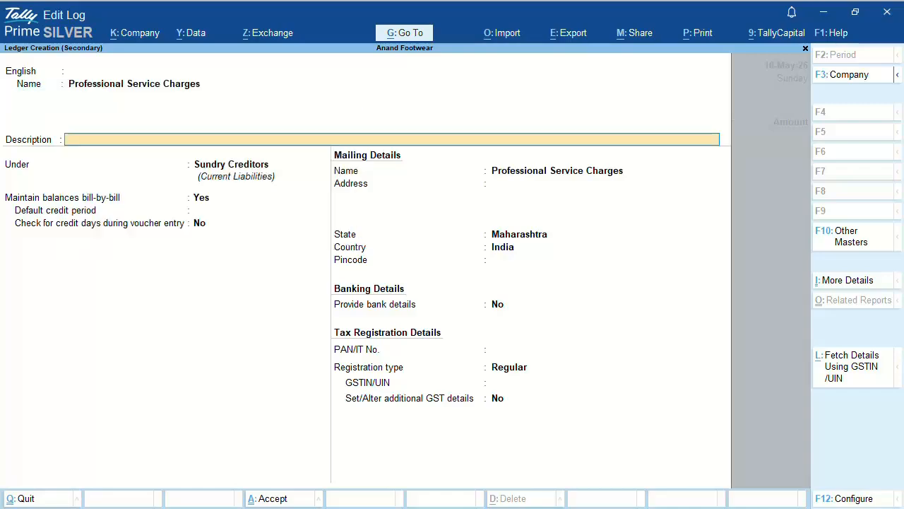
key("Return")
type("Ind")
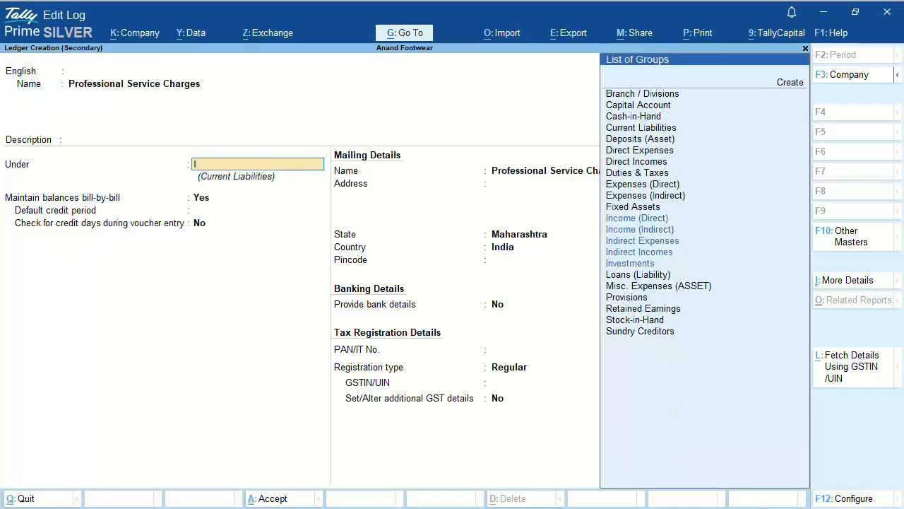
key("Down")
key("Down")
key("Return")
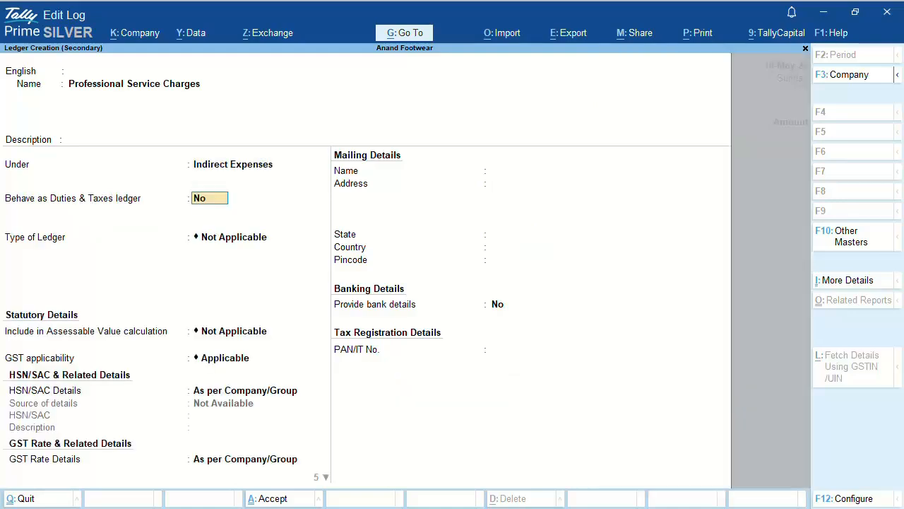
key("Return")
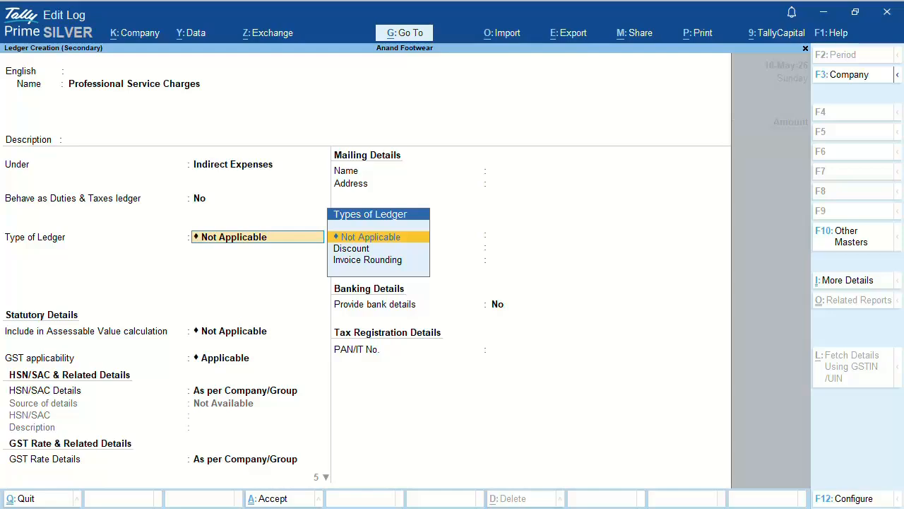
key("Return")
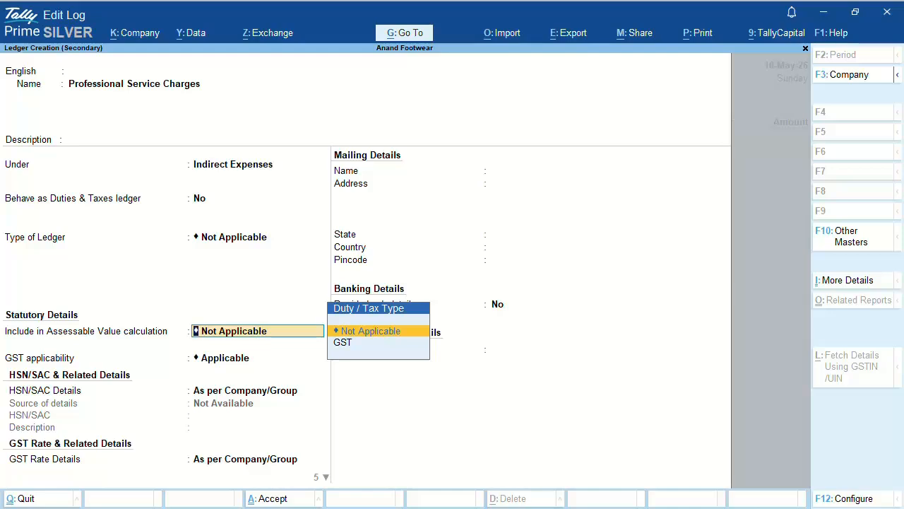
key("Return")
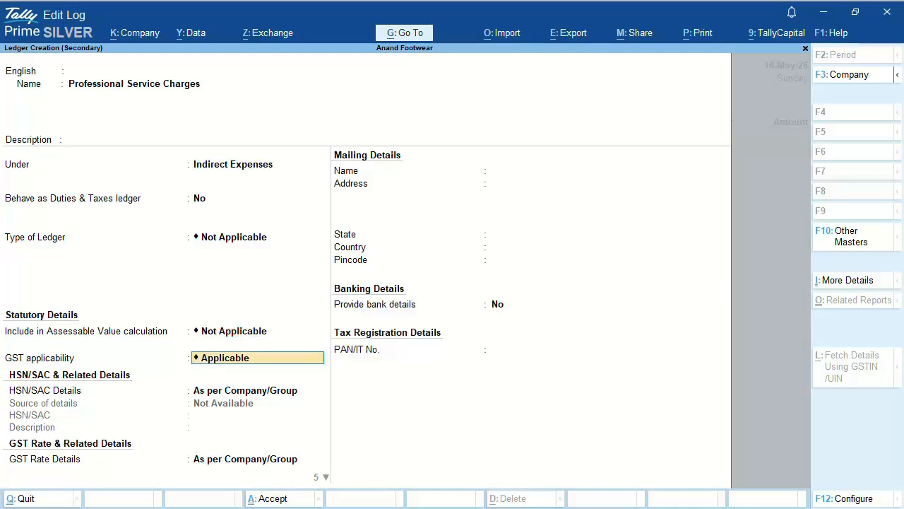
Step: Give the ledger SAC 920125 with description 'Professional Service'
key("Return")
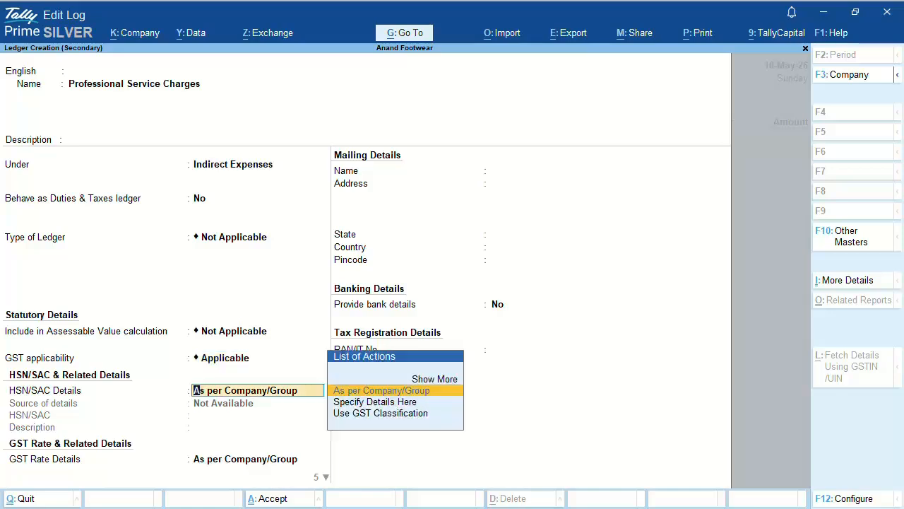
key("Down")
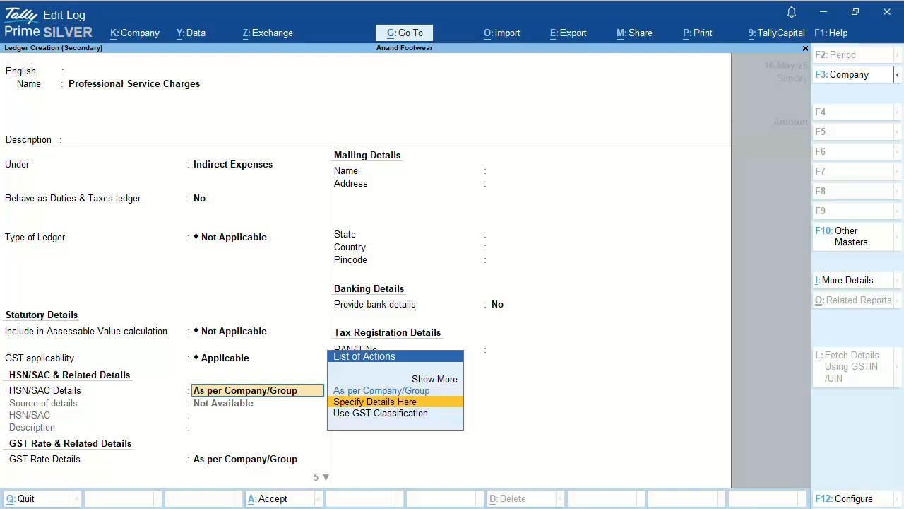
key("Return")
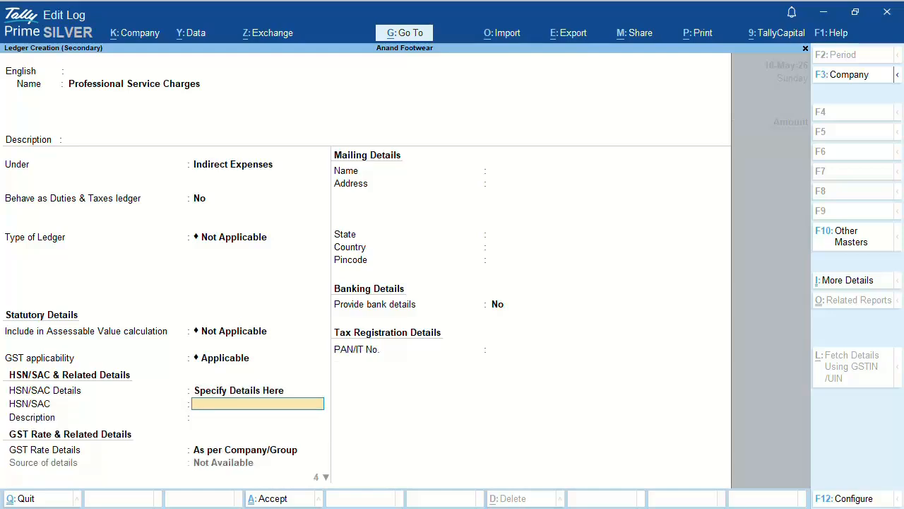
type("920125")
key("Return")
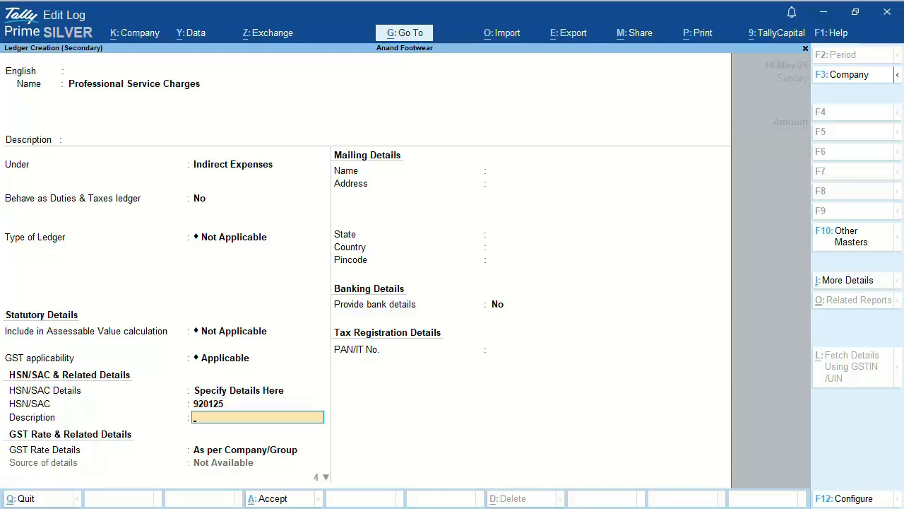
type("Professional Service")
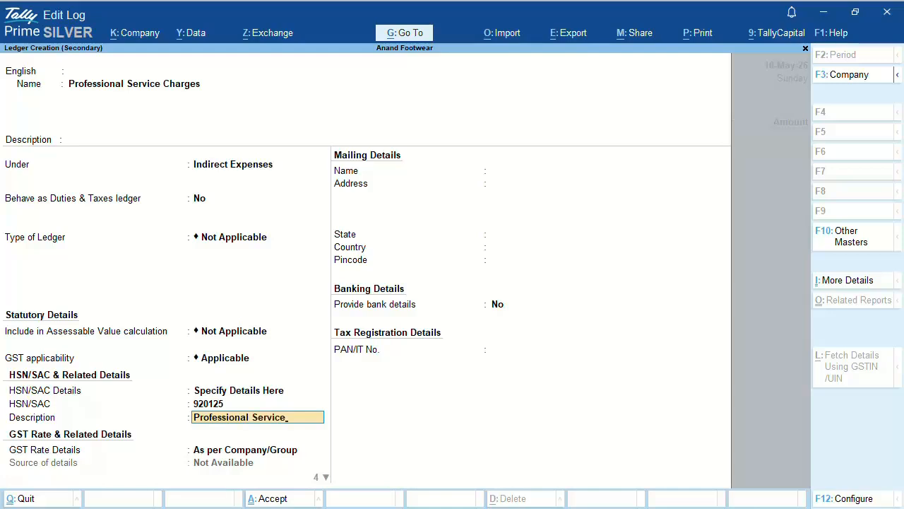
key("Return")
Step: Set it Taxable at 18% GST, no reverse charge, supply type Services, and save
key("Down")
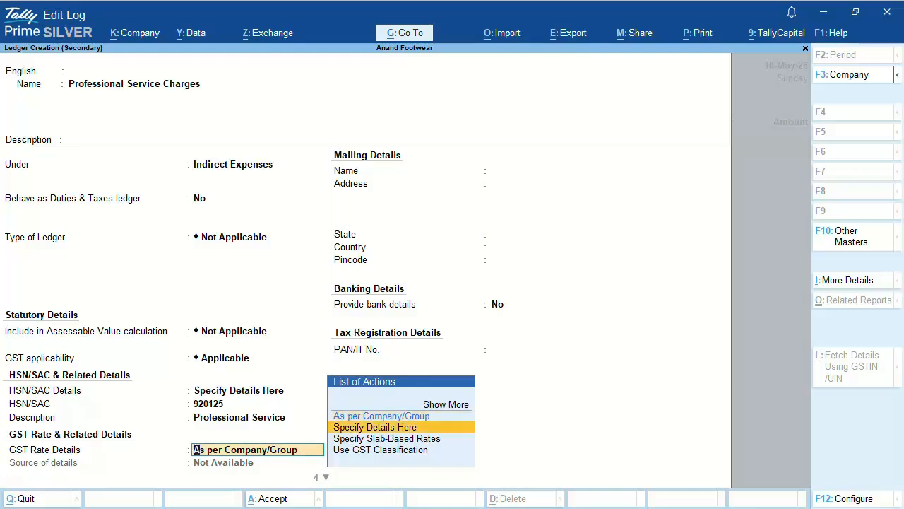
key("Return")
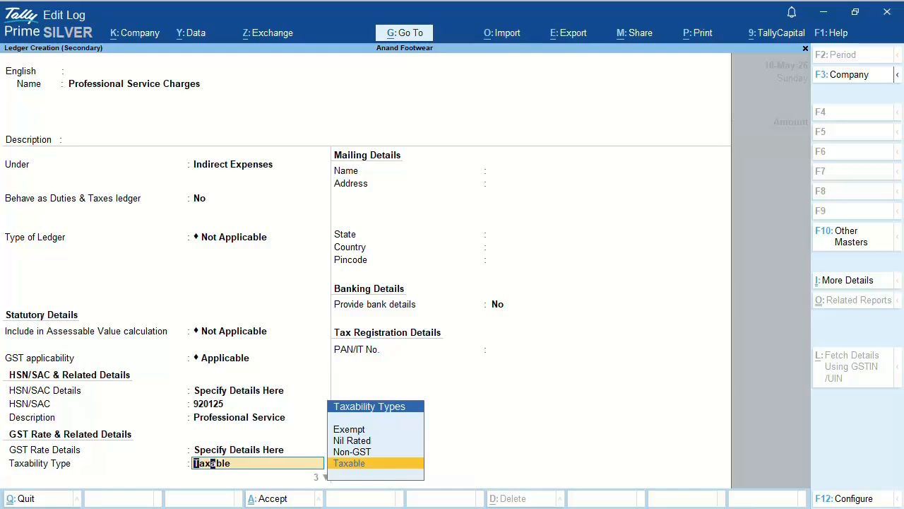
key("Return")
type("18")
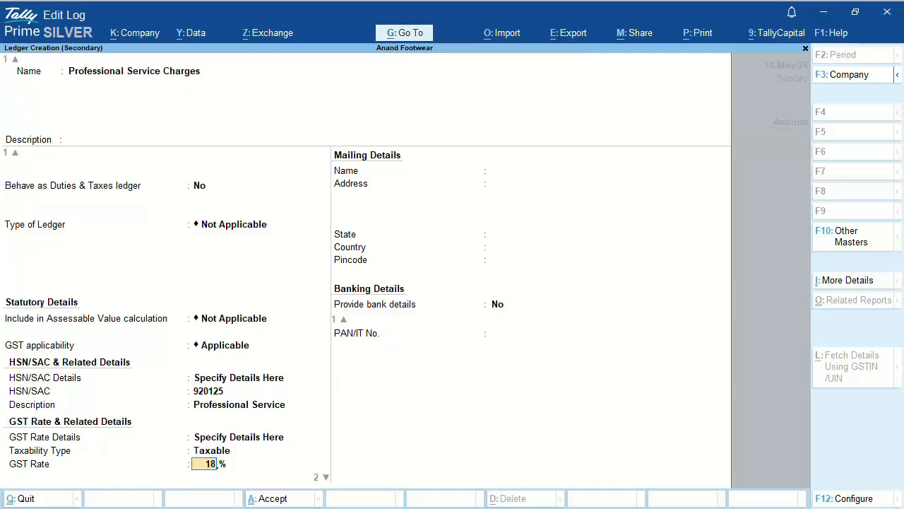
key("Return")
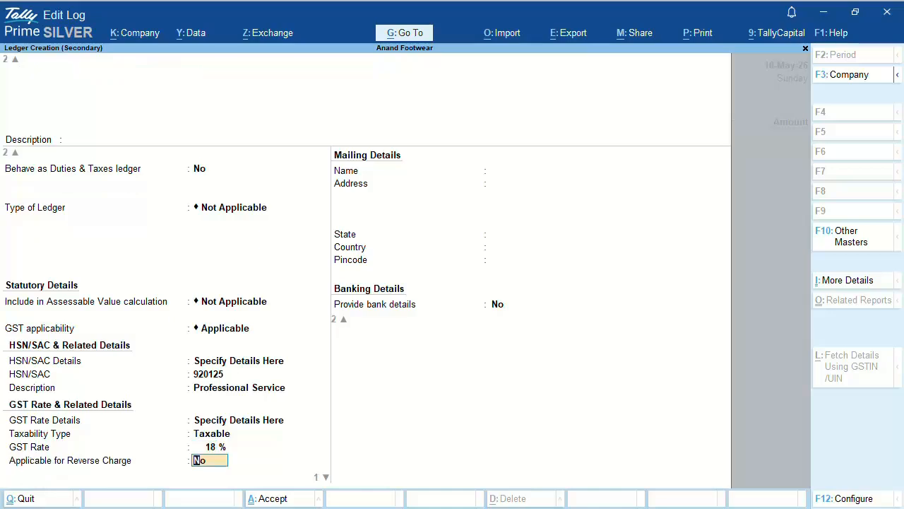
key("Return")
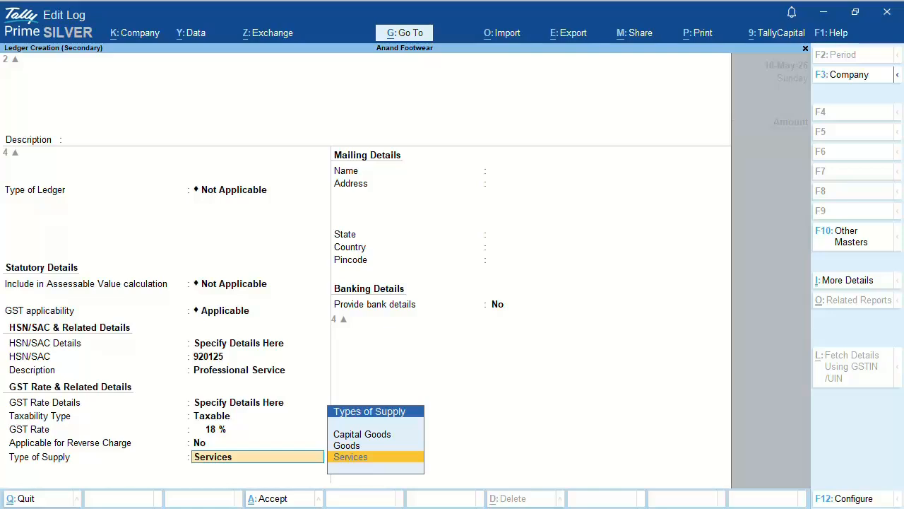
key("Return")
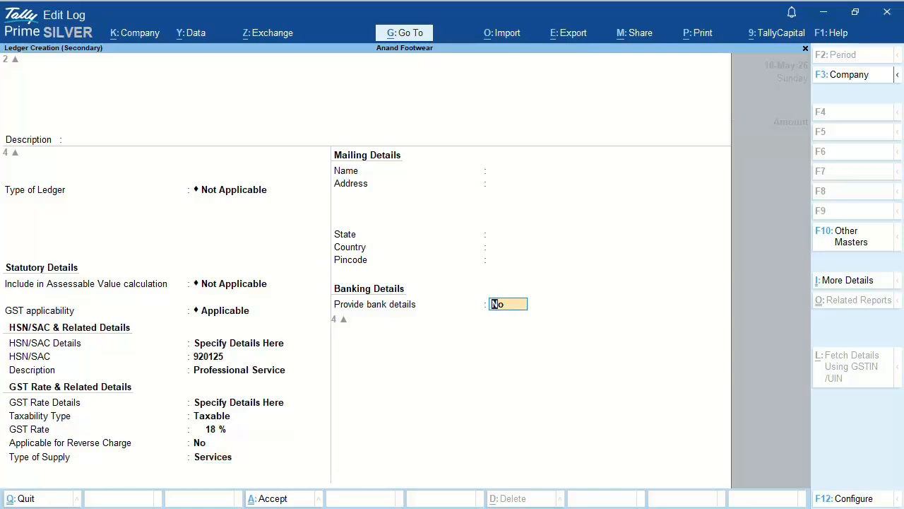
key("Return")
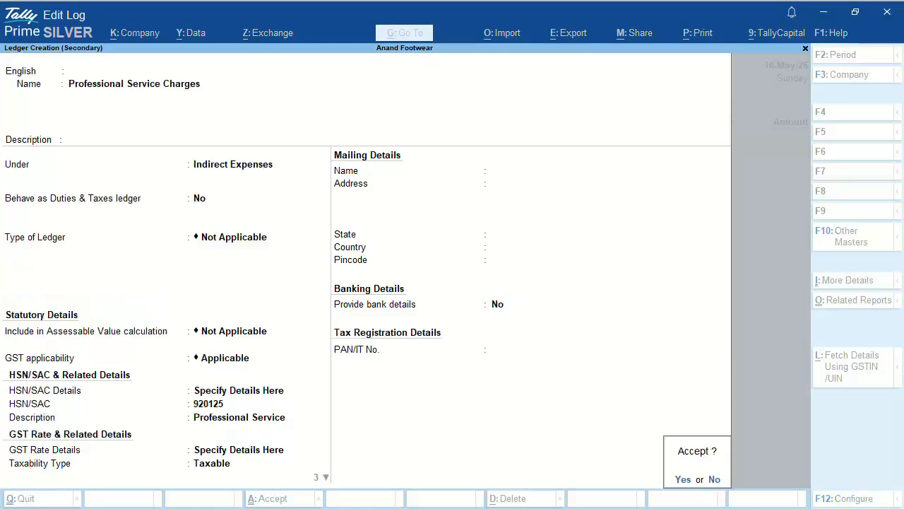
key("Return")
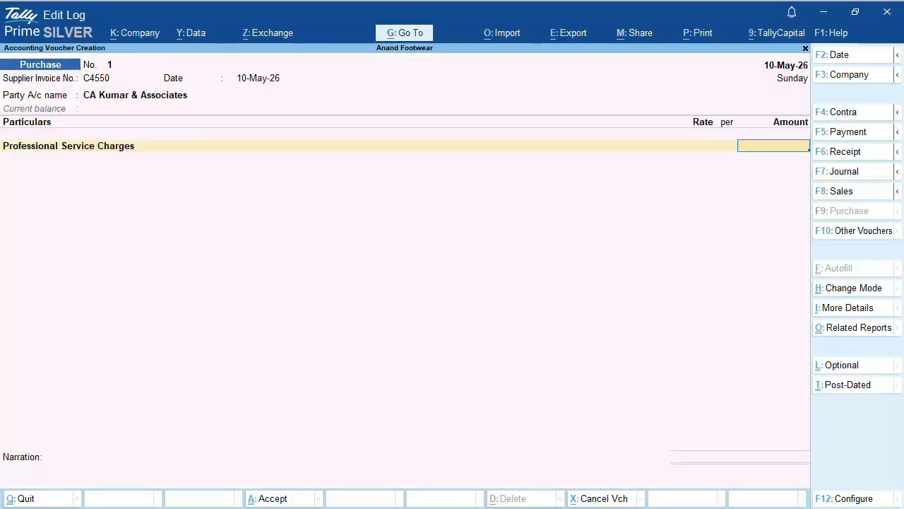
Step: Enter 12,000 against Professional Service Charges, taking GST rate and SAC from the ledger as Services
type("12000")
key("Return")
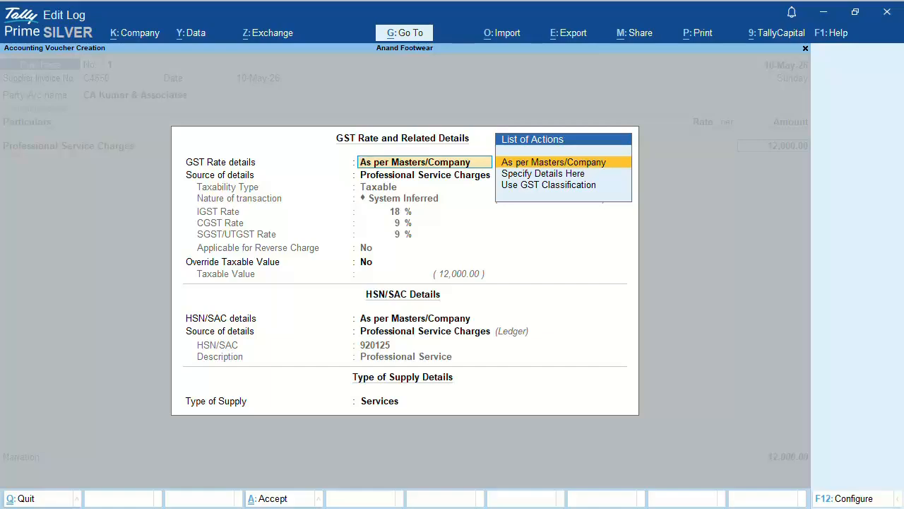
key("Return")
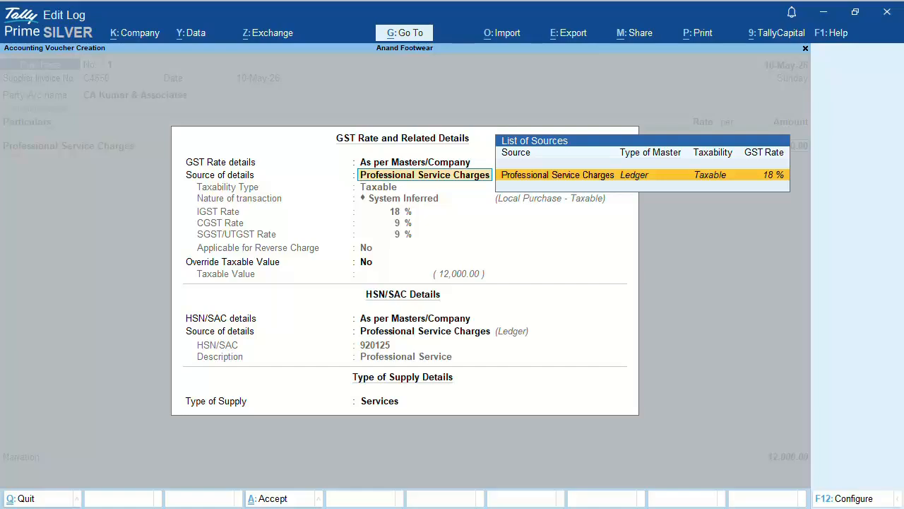
key("Return")
key("Return")
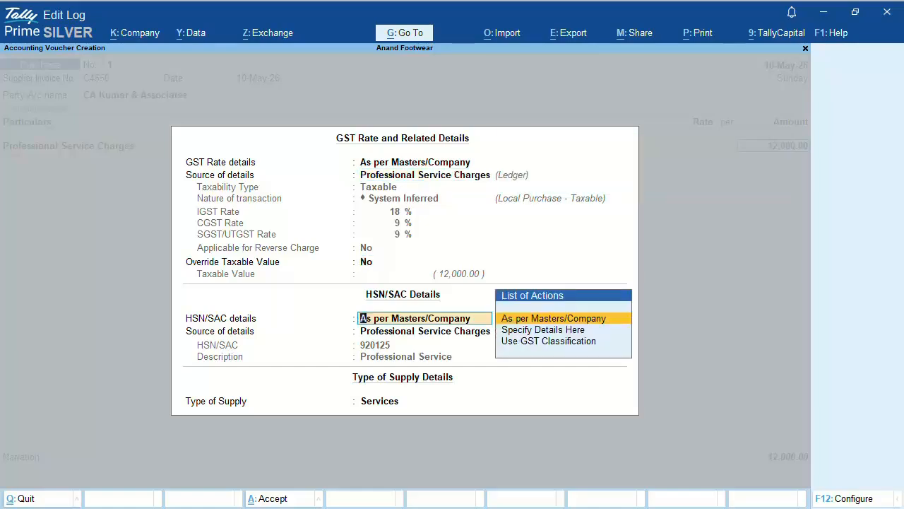
key("Return")
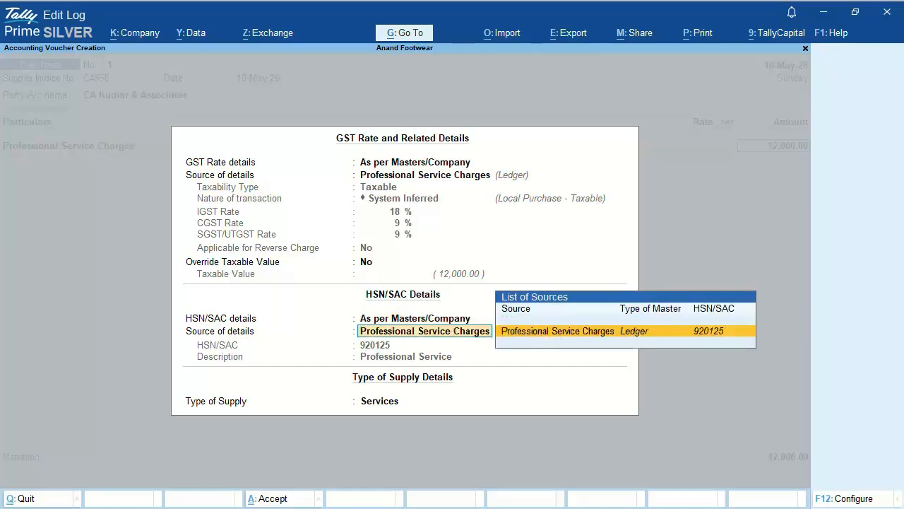
key("Return")
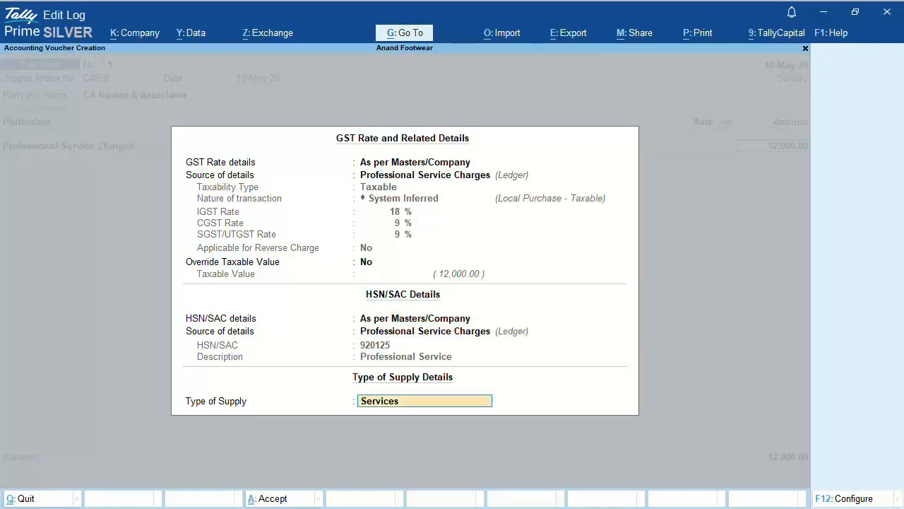
key("Return")
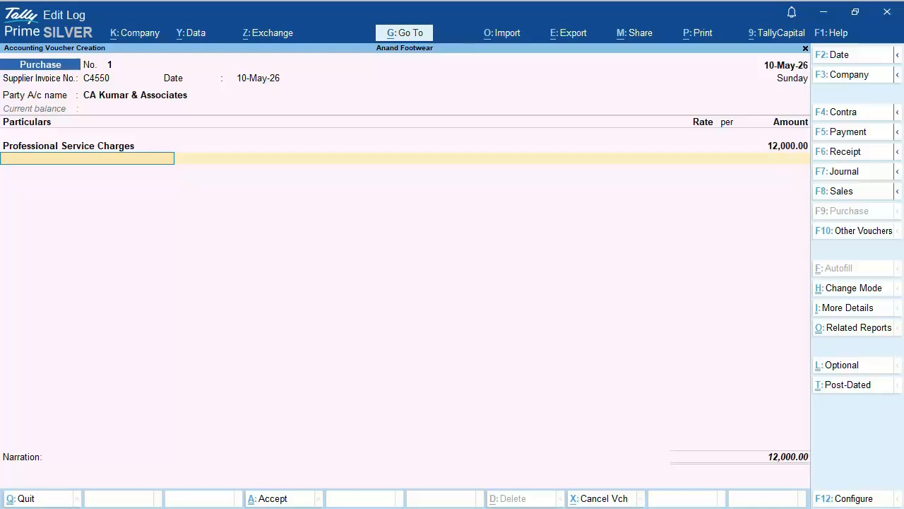
Step: Add CGST on Purchase and SGST on Purchase at 1,080.00 each, totalling 14,160.00
type("CGS")
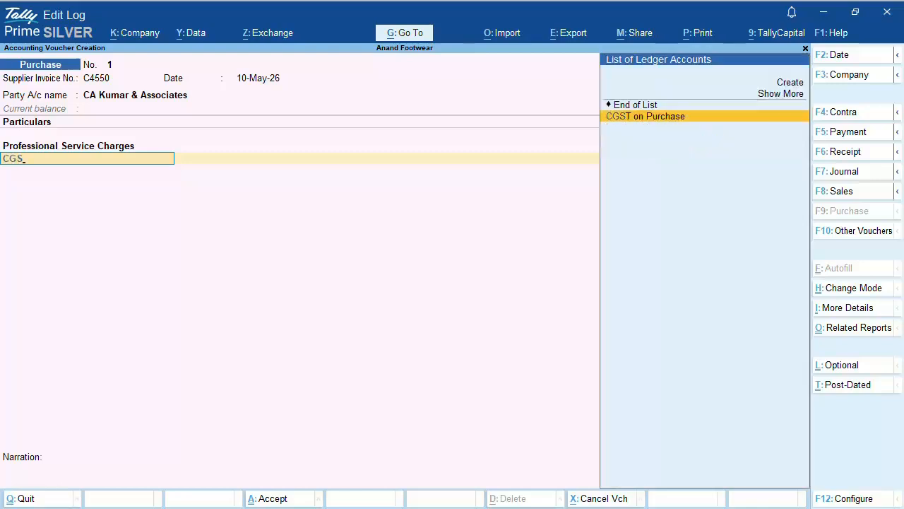
key("Return")
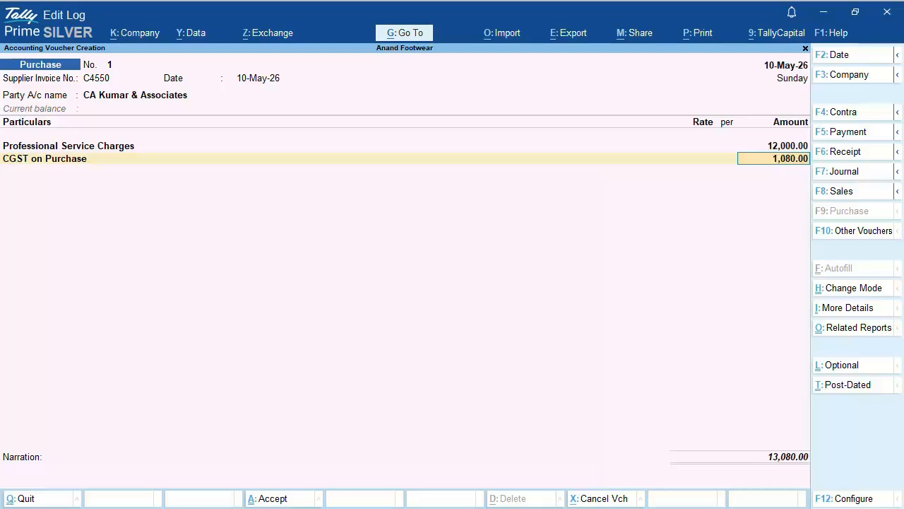
key("Return")
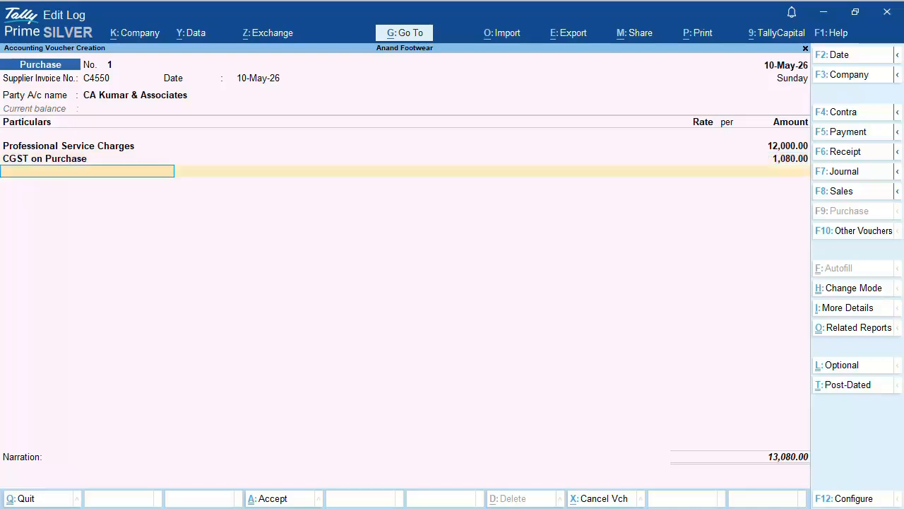
type("SGS")
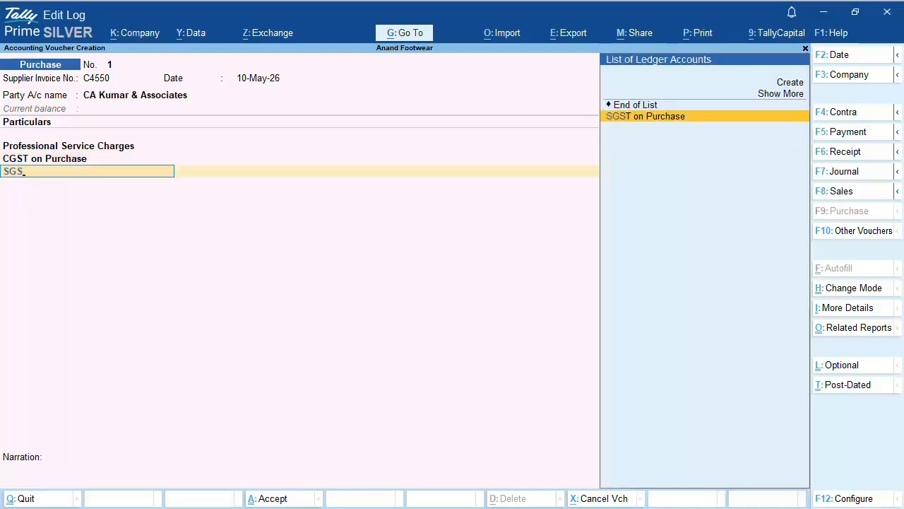
key("Return")
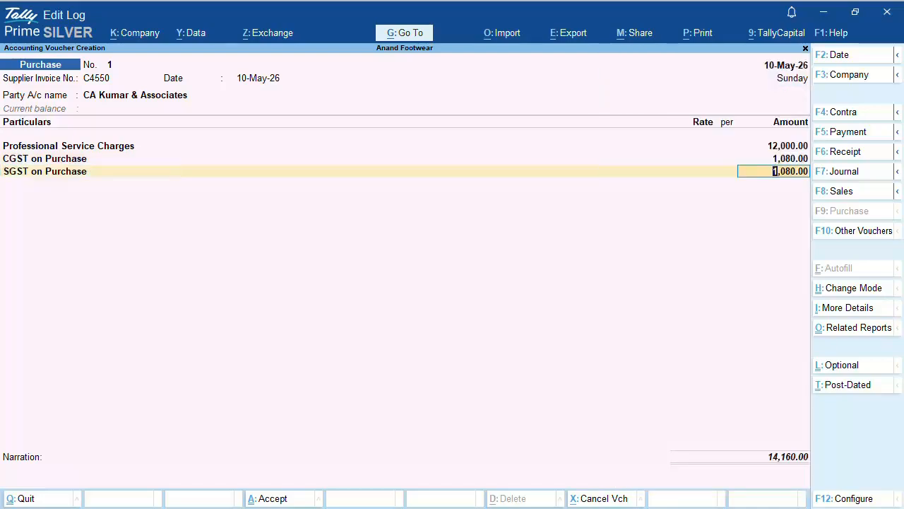
key("Return")
key("Return")
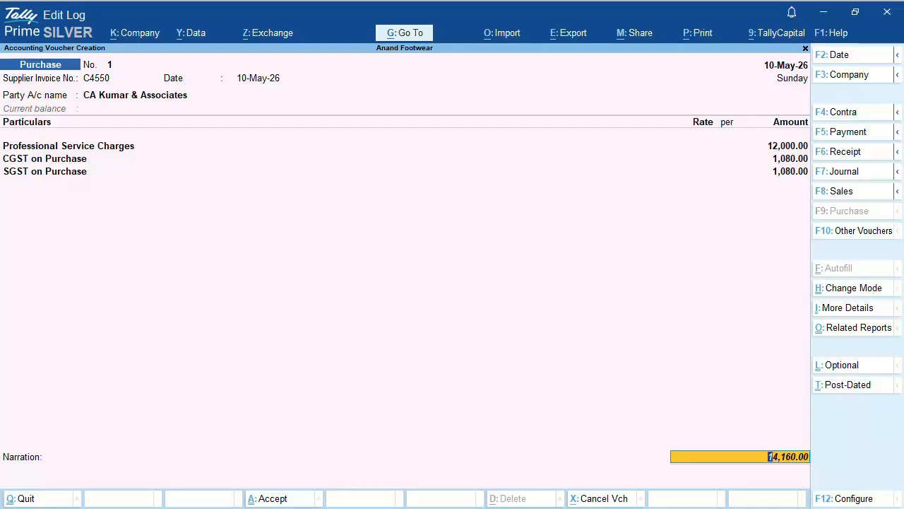
Step: Record bill-wise details as New Ref C4550, 7 Days, 14,160.00 Cr
key("Return")
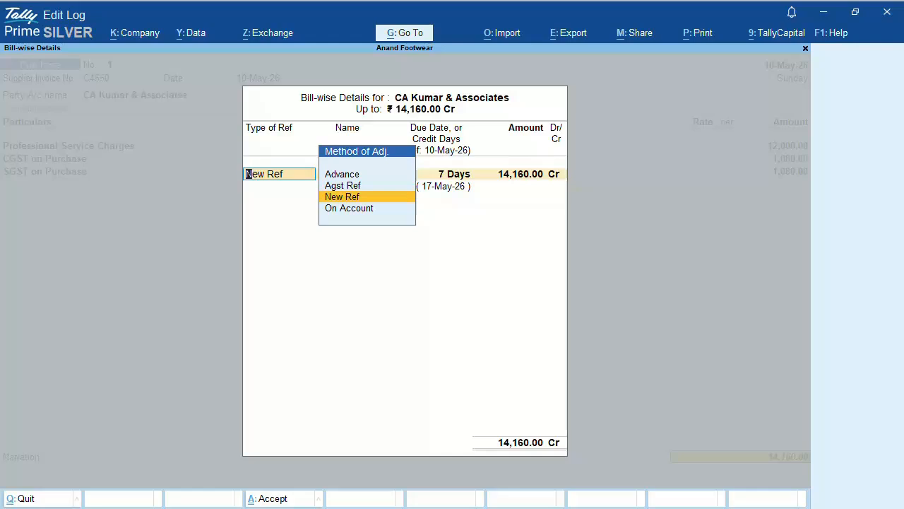
key("Return")
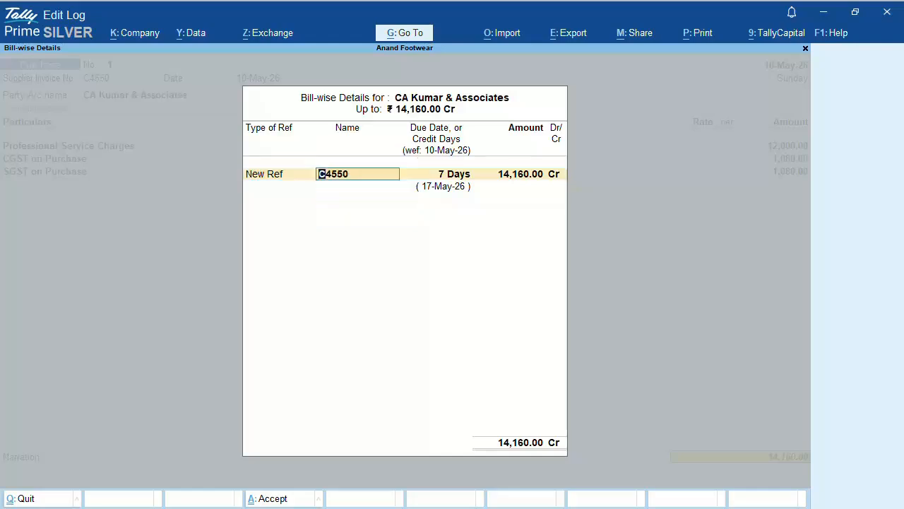
key("Return")
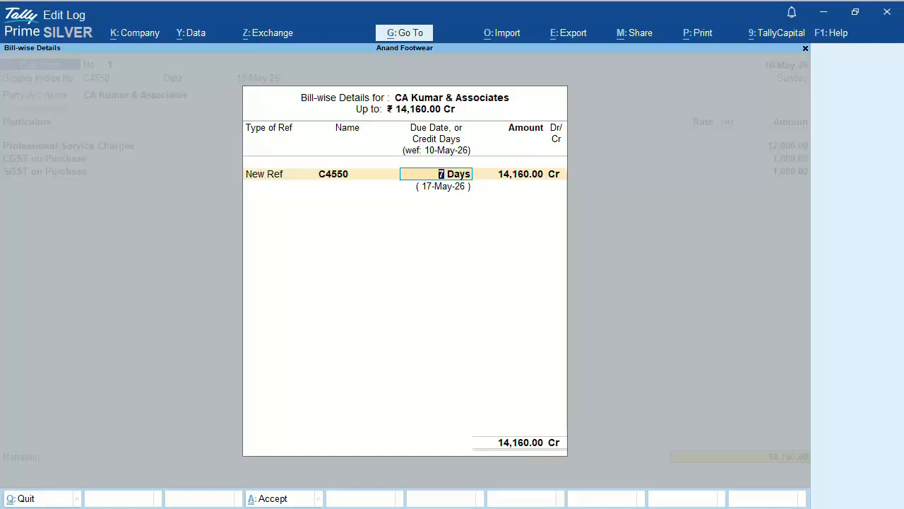
key("Return")
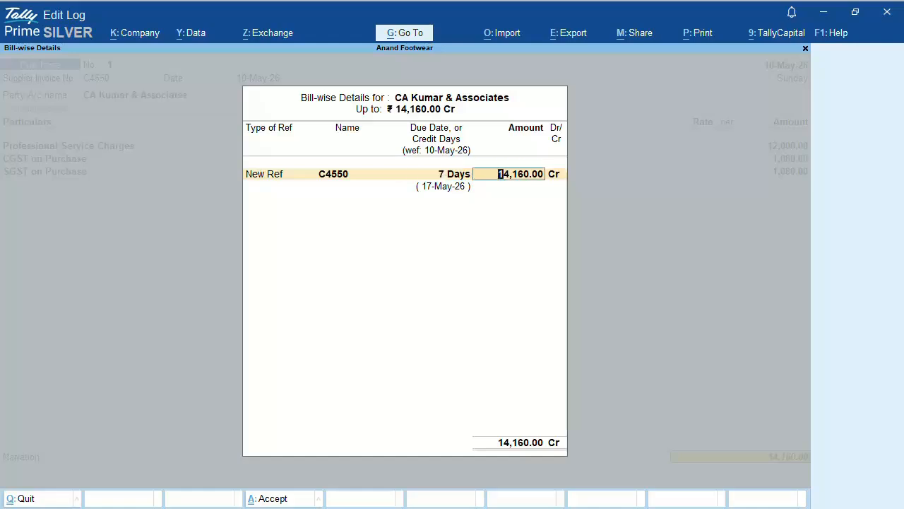
key("Return")
key("Return")
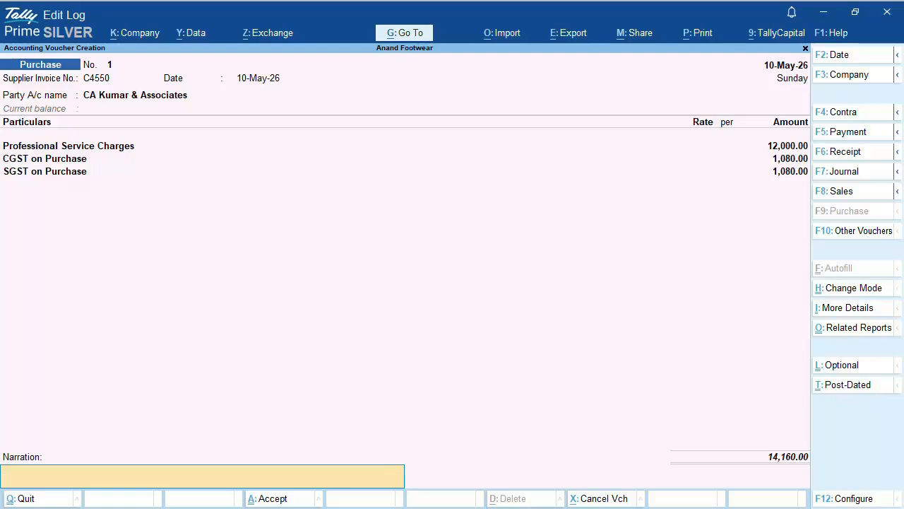
Step: Add narration 'Being service invoice recorded for business registration and compliance setup.' and save the voucher
type("Being service invoice recorded for")
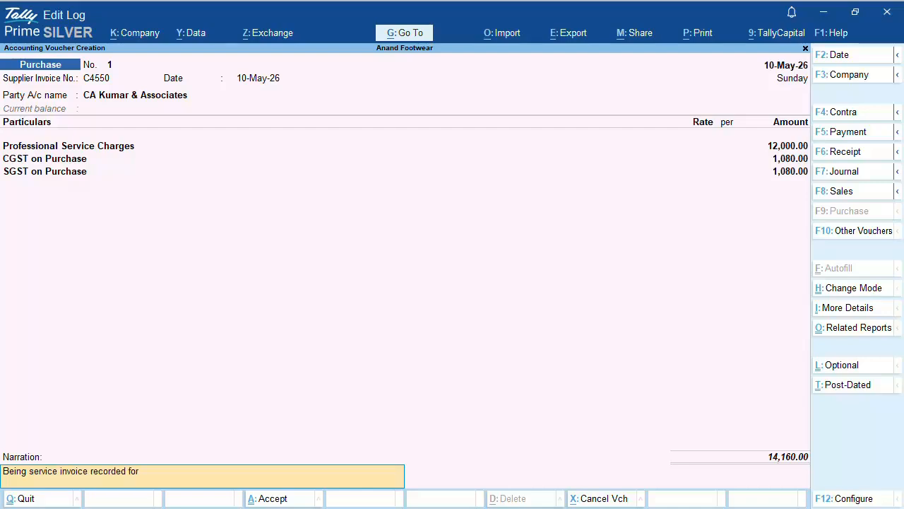
type(" business registration and complia")
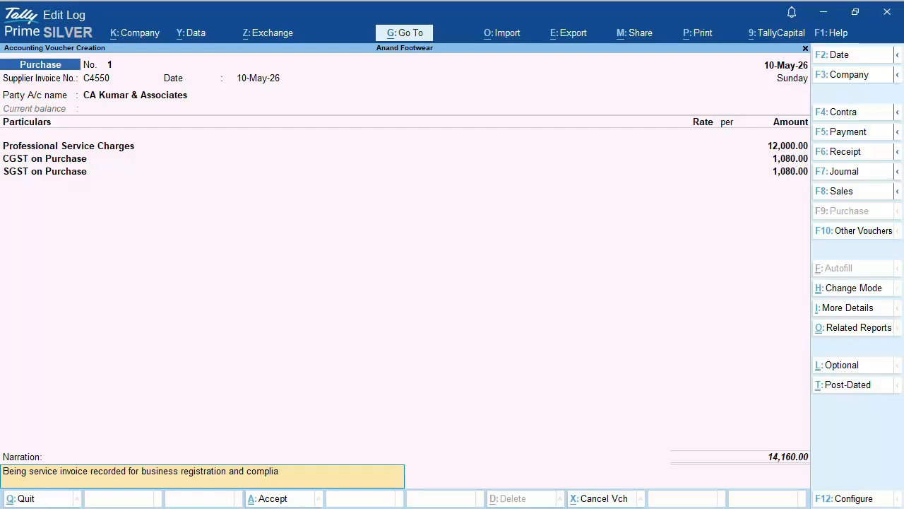
type("nce setup.")
key("Return")
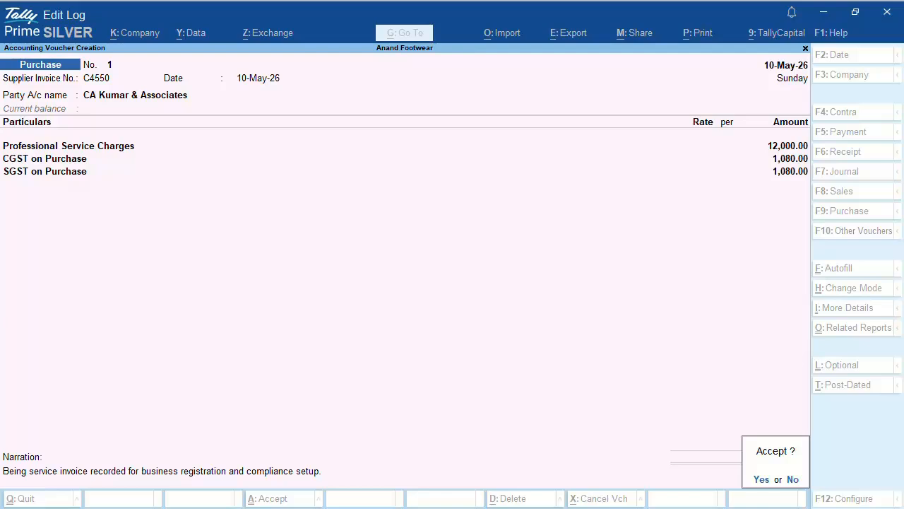
key("Return")
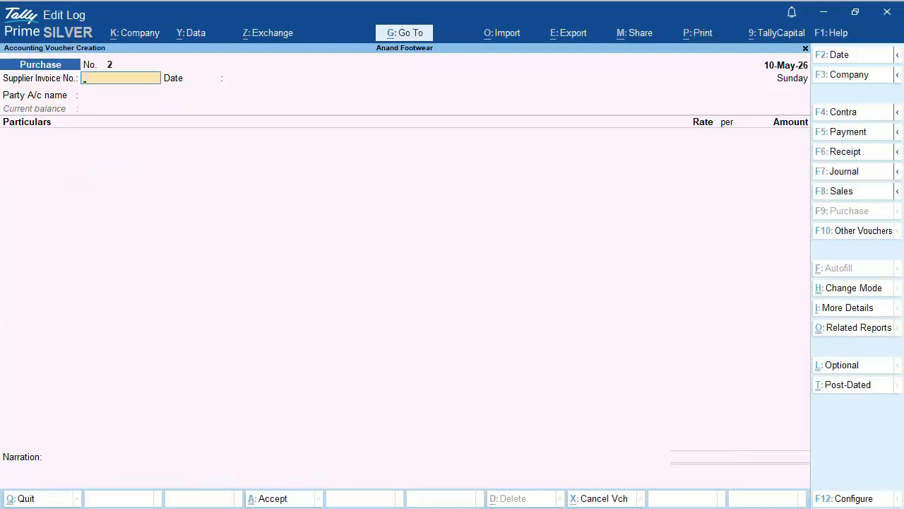
Step: Discard blank voucher No. 2 and open the Profit & Loss A/c showing the 14,160.00 Nett Loss
key("Escape")
key("Return")
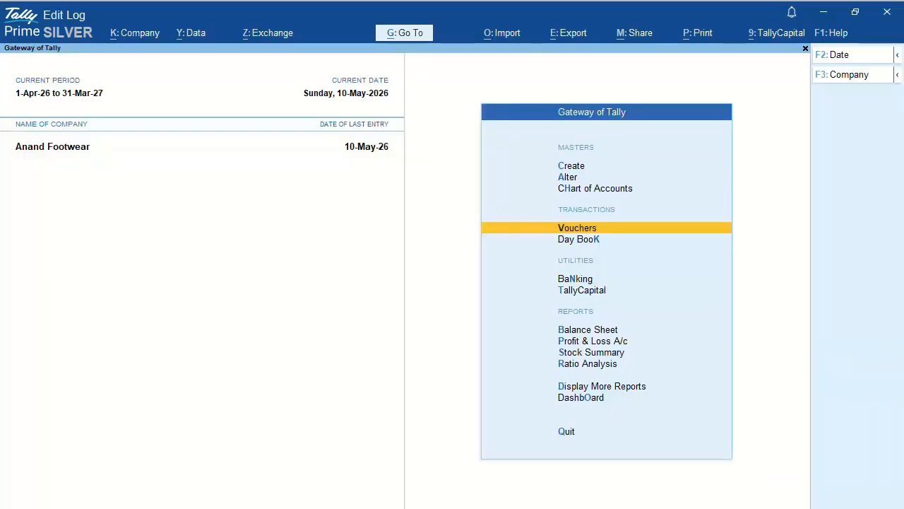
key("Down")
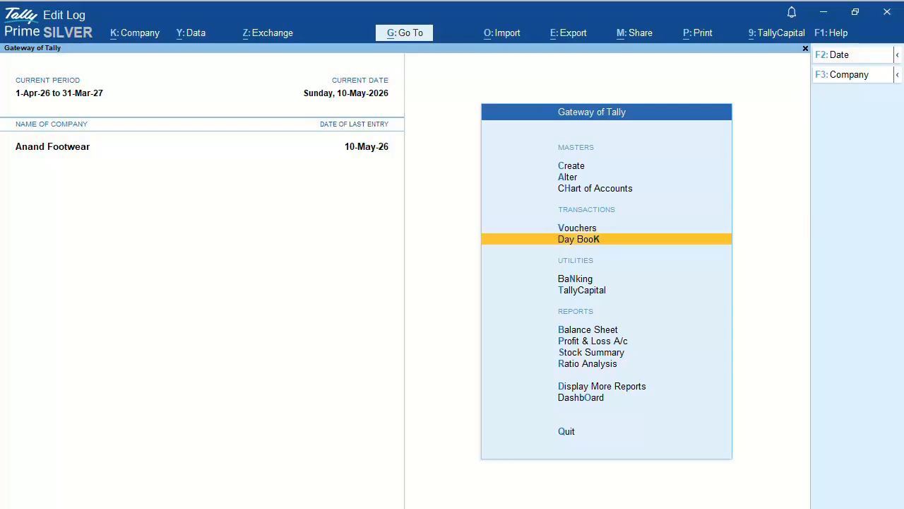
key("Down")
key("Down")
key("Down")
key("Down")
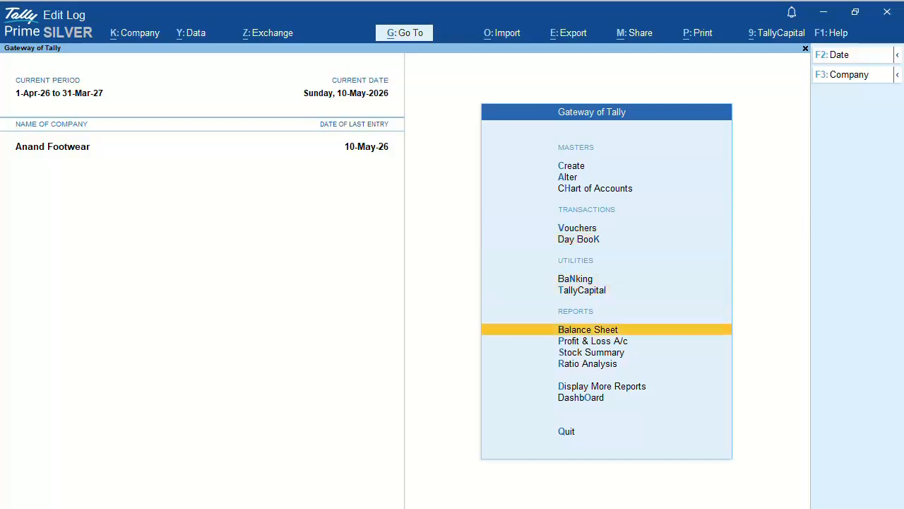
key("Return")
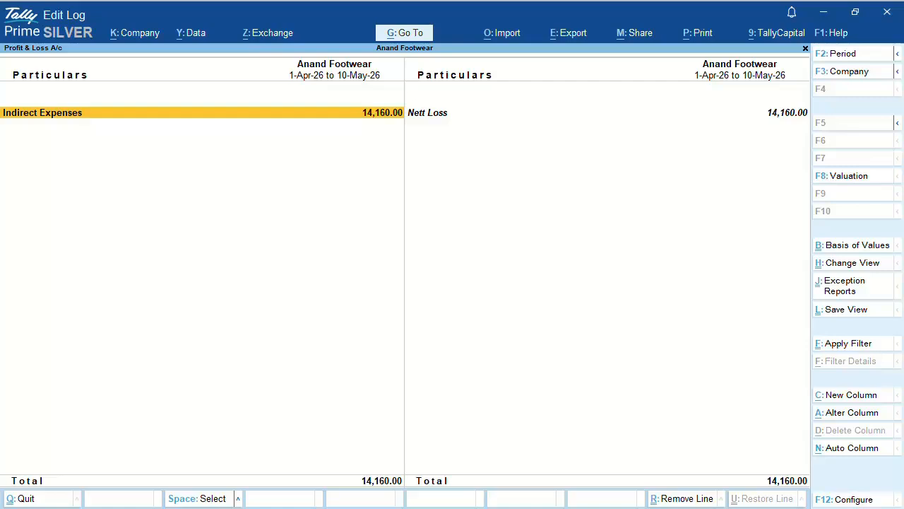
Step: Expand Indirect Expenses, mark the CGST and SGST on Purchase lines, then advance to the Reliable Repairs slide
key("shift+Return")
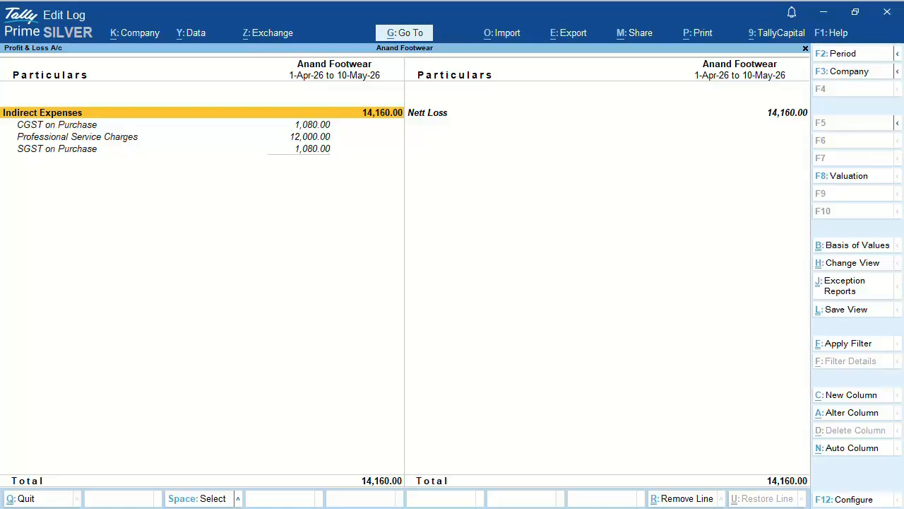
key("Down")
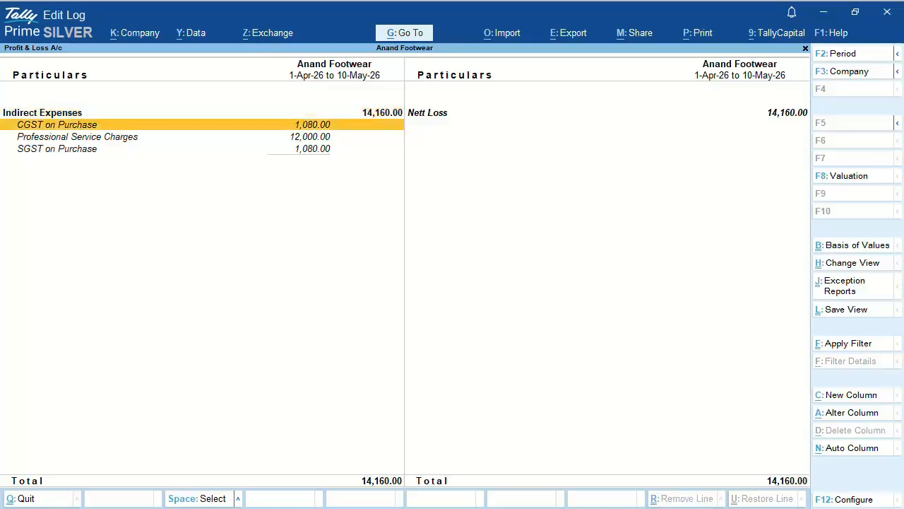
key("Down")
key("space")
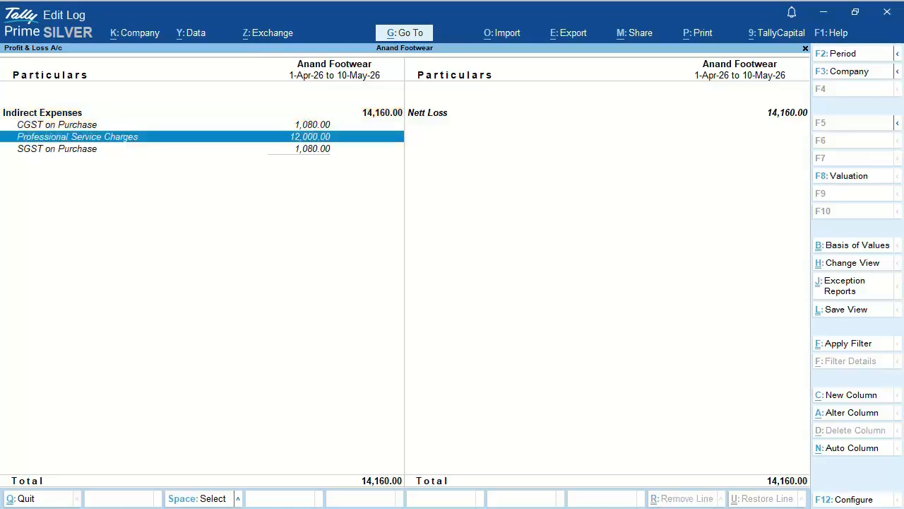
key("space")
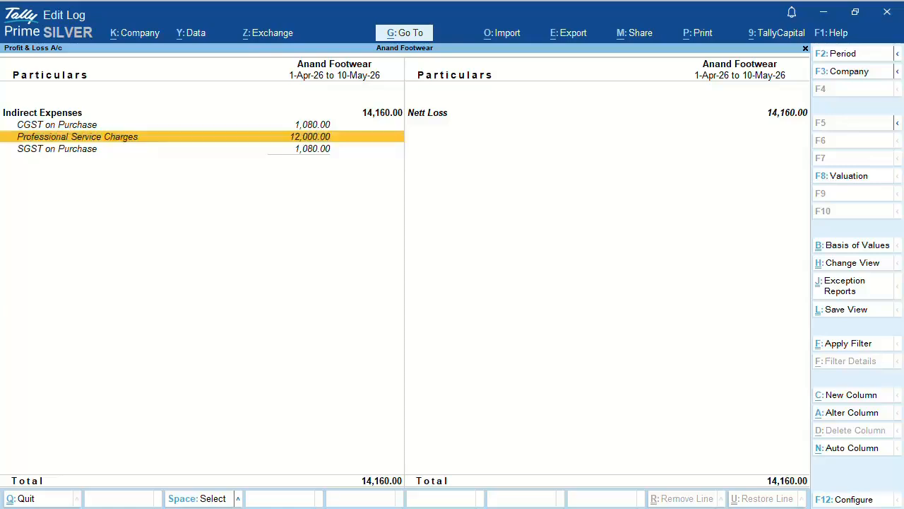
key("Up")
key("space")
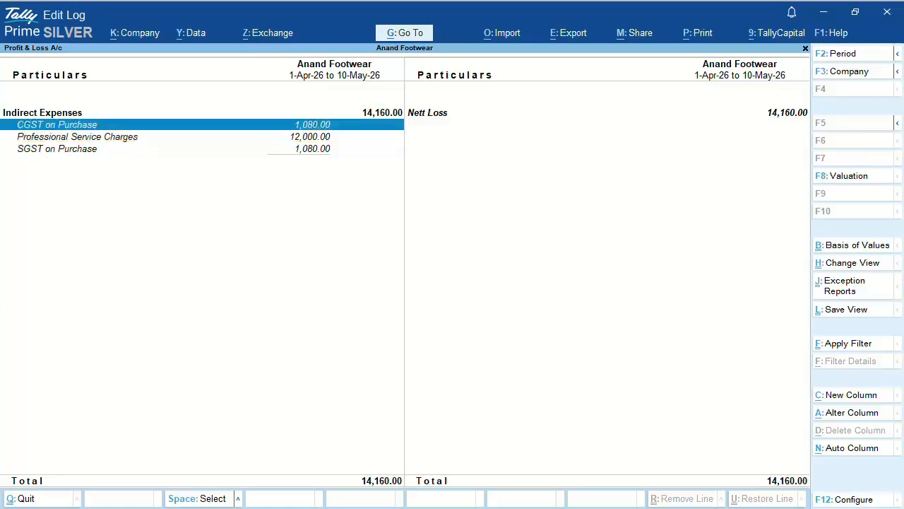
key("Down")
key("Down")
key("space")
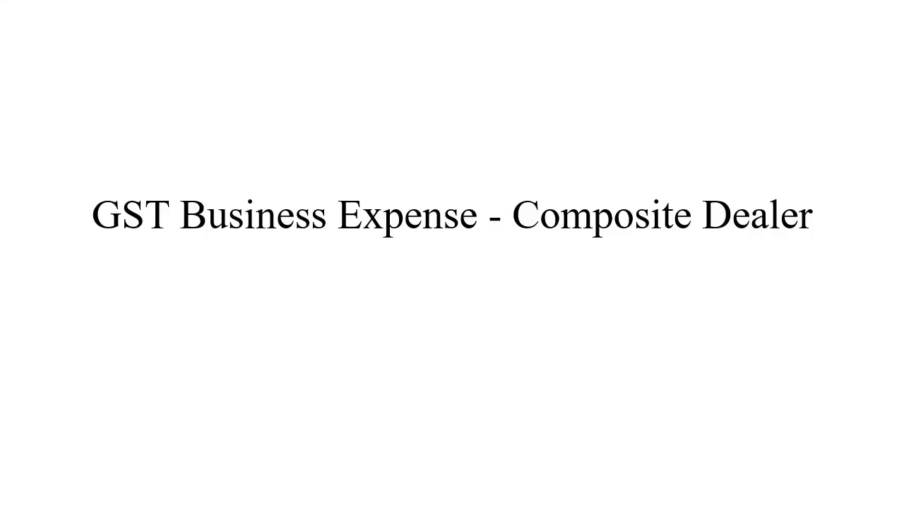
key("Right")
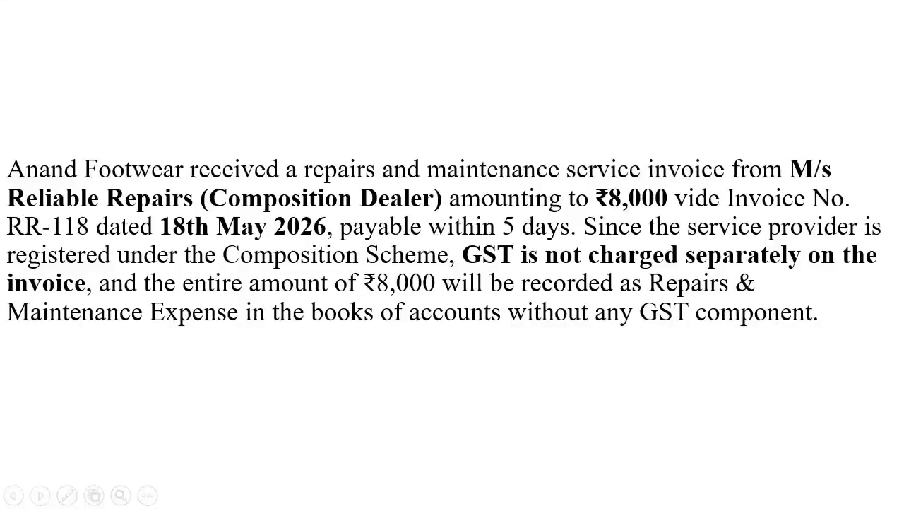
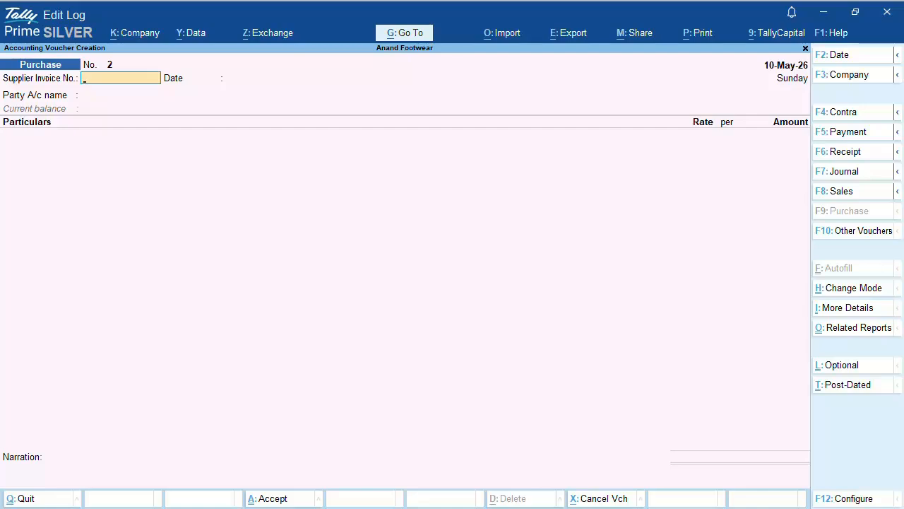
Step: Date purchase voucher 2 as 18-05-2026 and record supplier invoice RR-118 dated 18-May-26
key("F2")
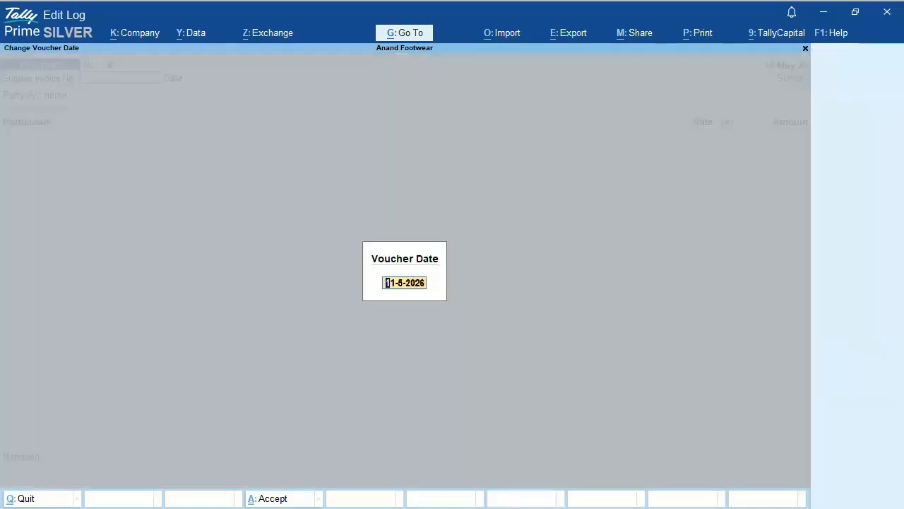
type("18-05-2026")
key("Return")
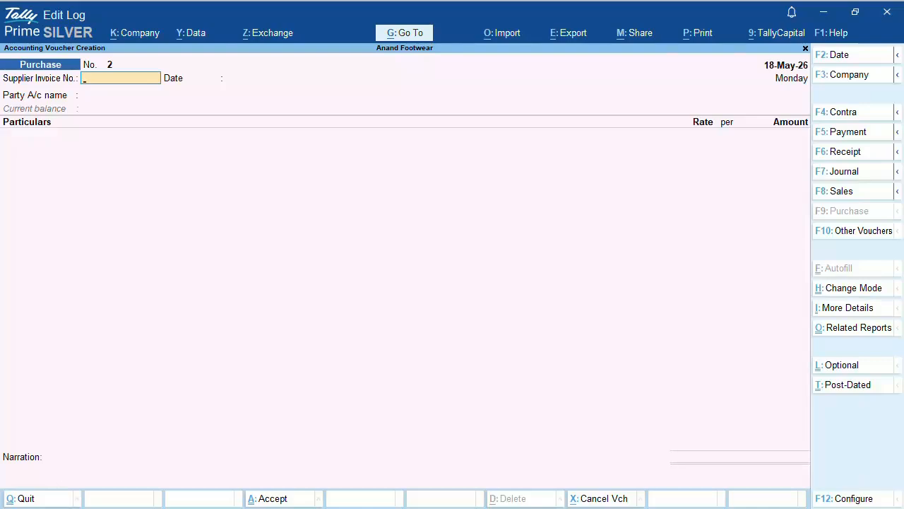
type("RR-118")
key("Return")
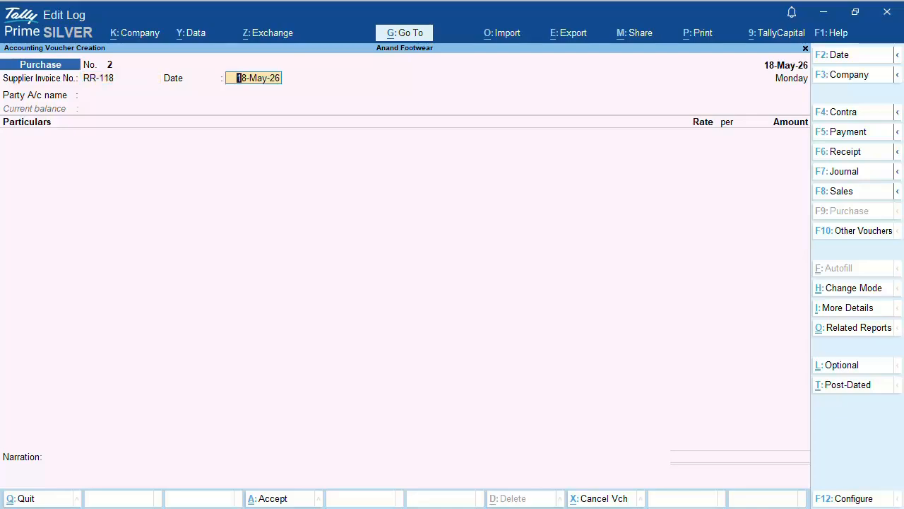
key("Return")
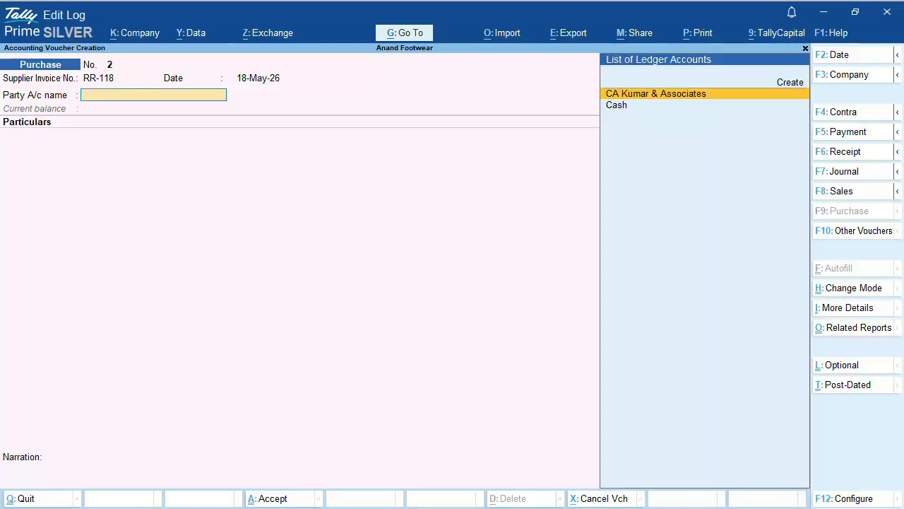
key("Up")
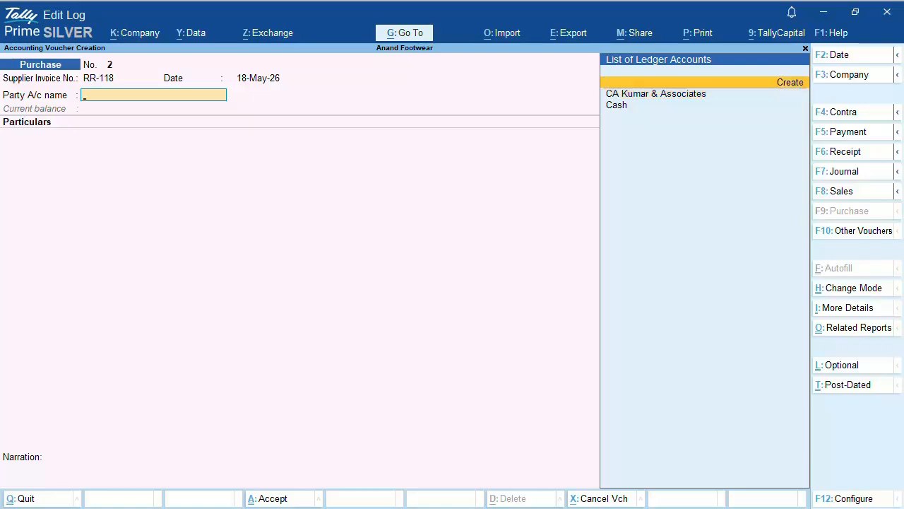
Step: Create ledger Reliable Repairs under Sundry Creditors with bill-by-bill balances and 7-day credit
key("Return")
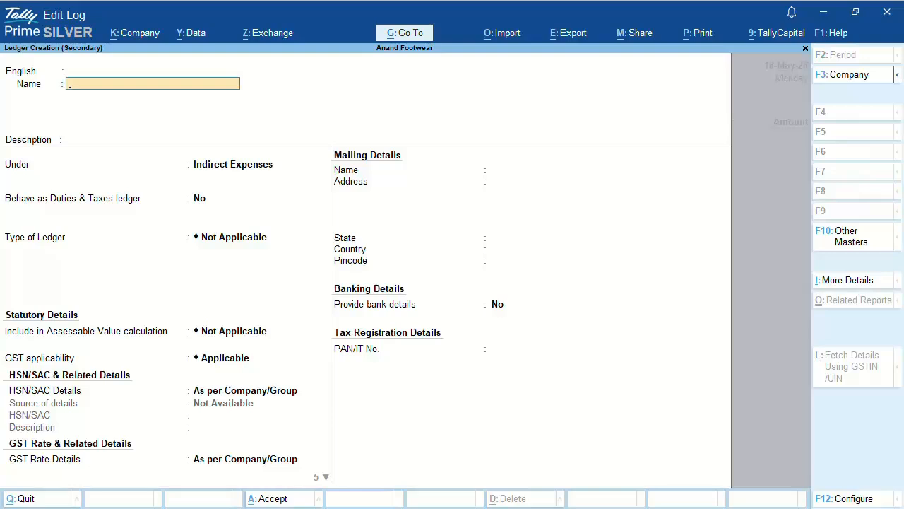
type("Reliable Repairs")
key("Return")
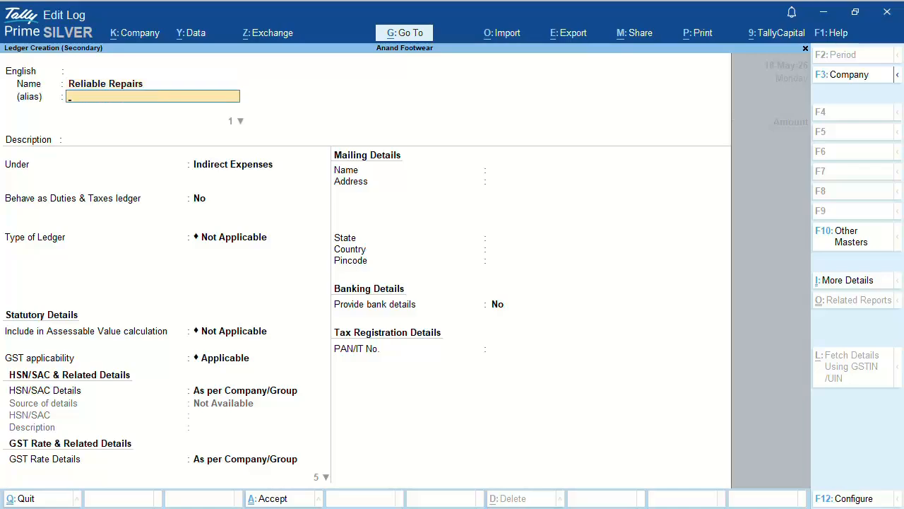
key("Return")
key("Return")
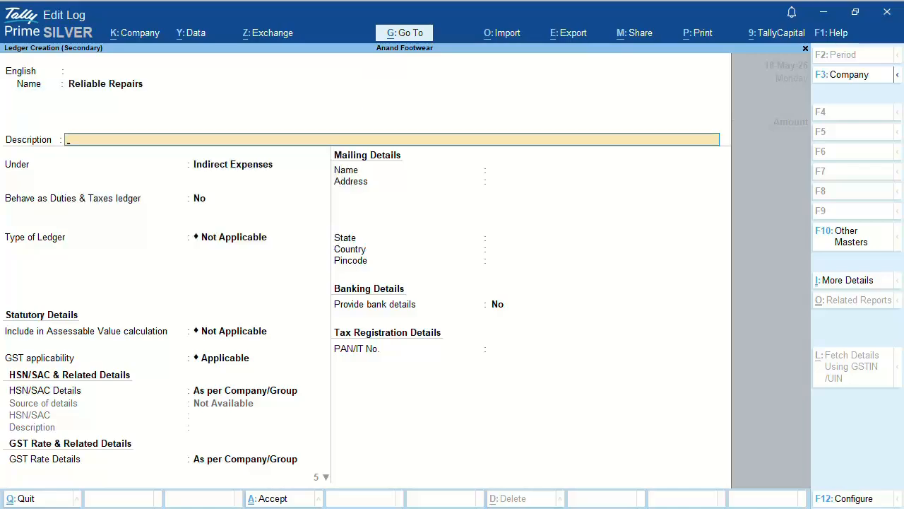
key("Return")
type("Sun")
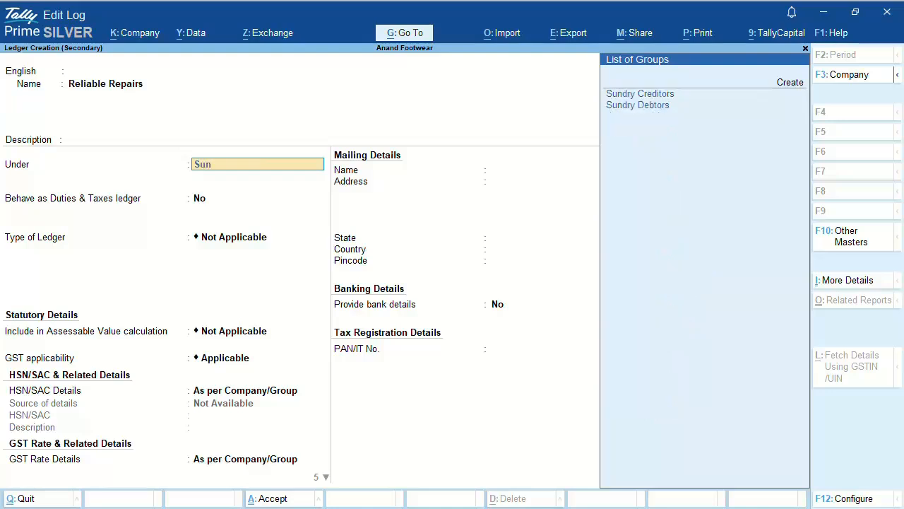
key("Return")
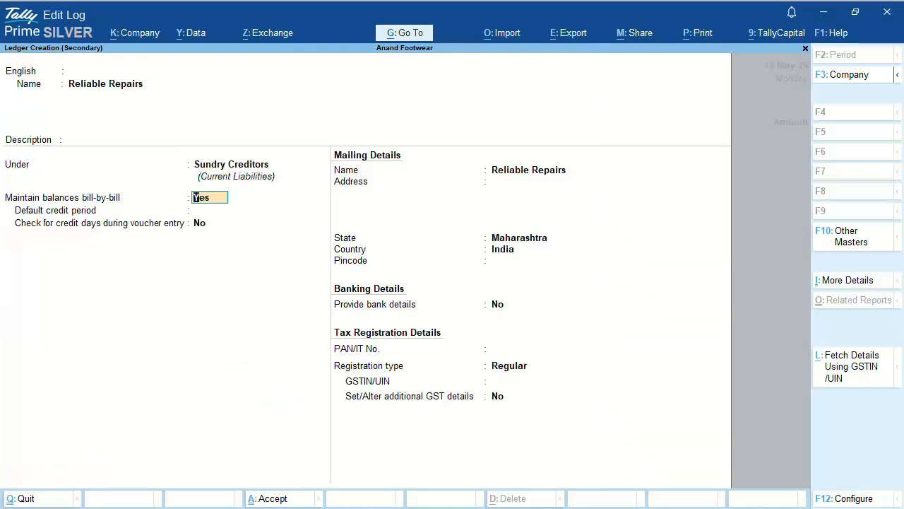
key("Return")
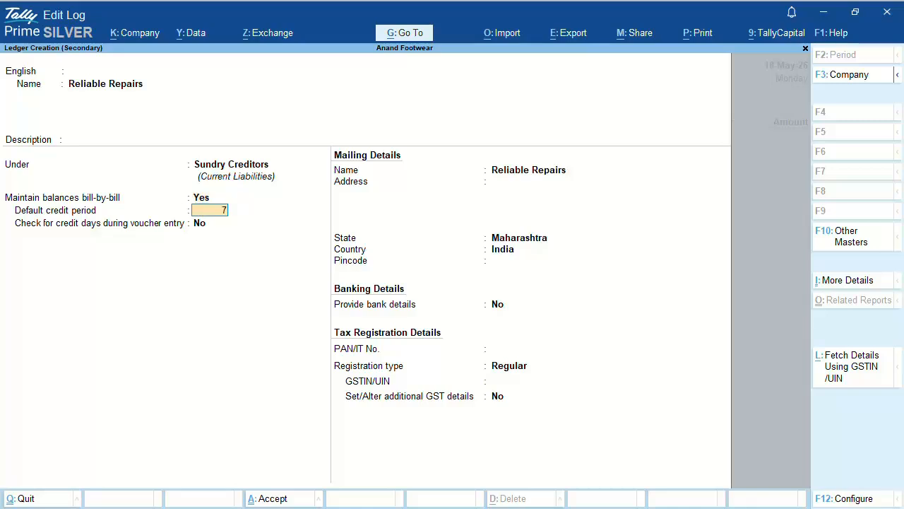
key("Return")
key("Return")
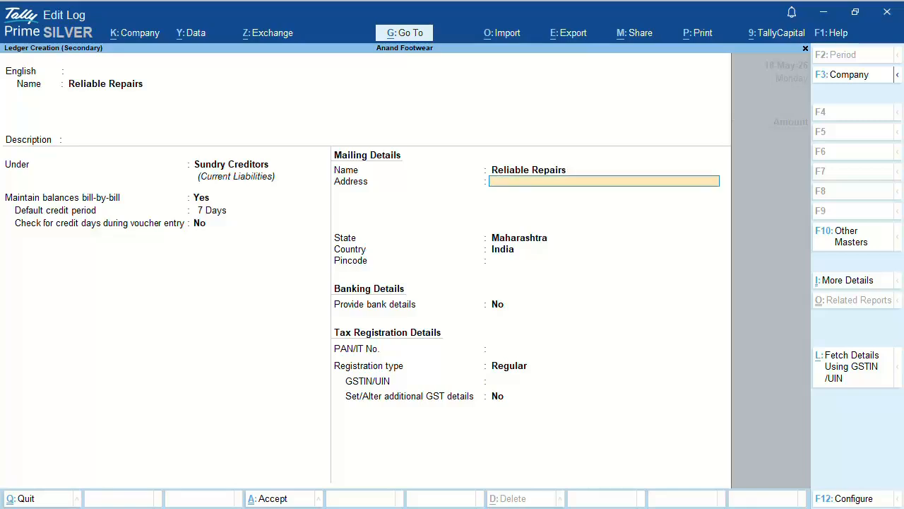
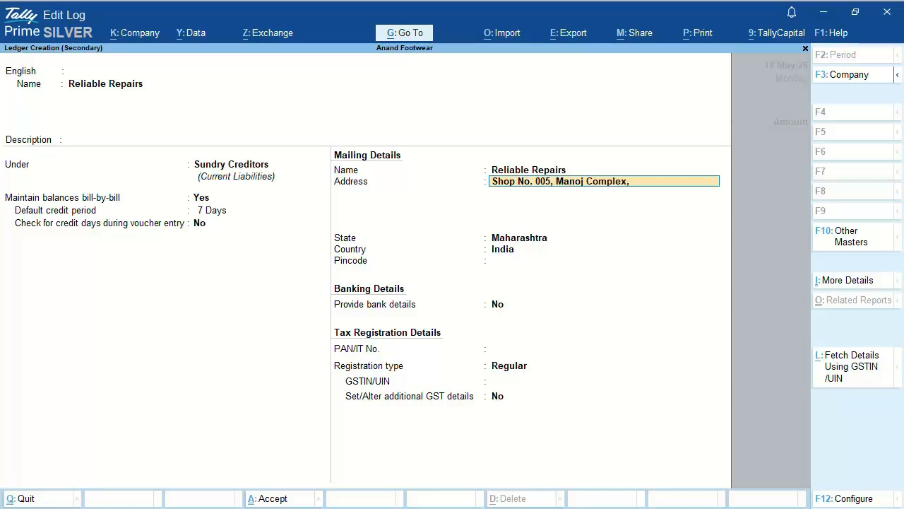
Step: Enter the supplier's two-line mailing address on the Reliable Repairs ledger
key("Return")
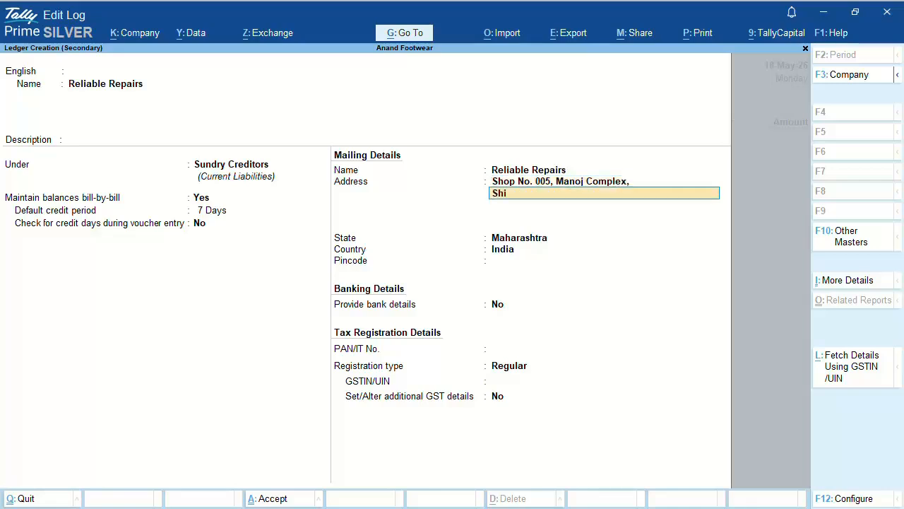
key("Return")
key("Return")
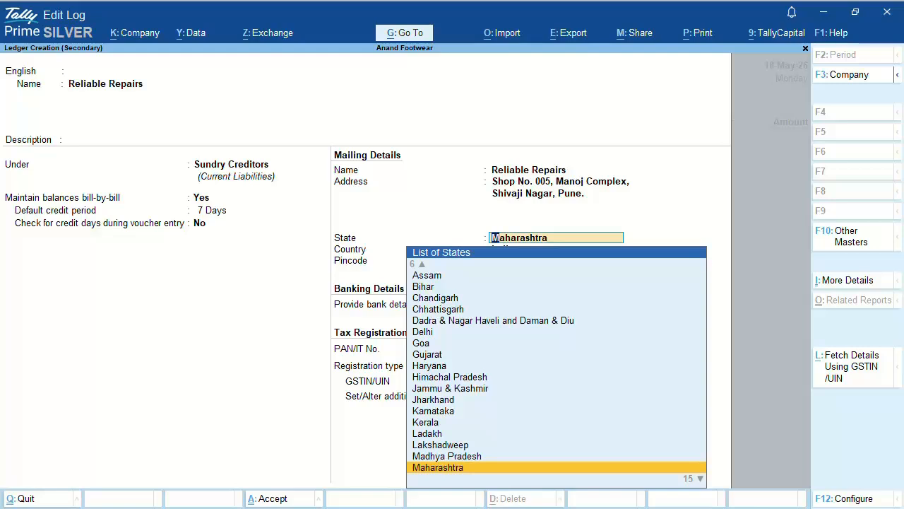
Step: Keep Maharashtra as the state and enter the supplier's pincode and PAN
key("Return")
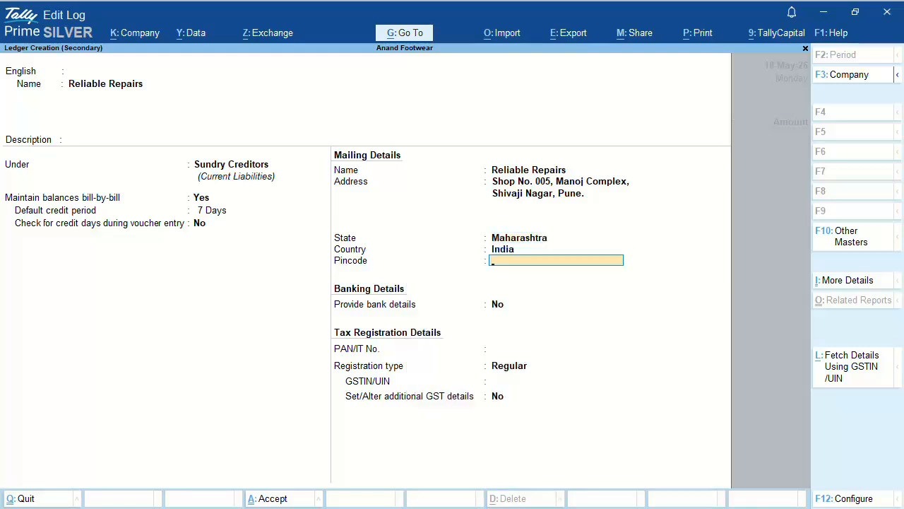
type("411025")
key("Return")
key("Return")
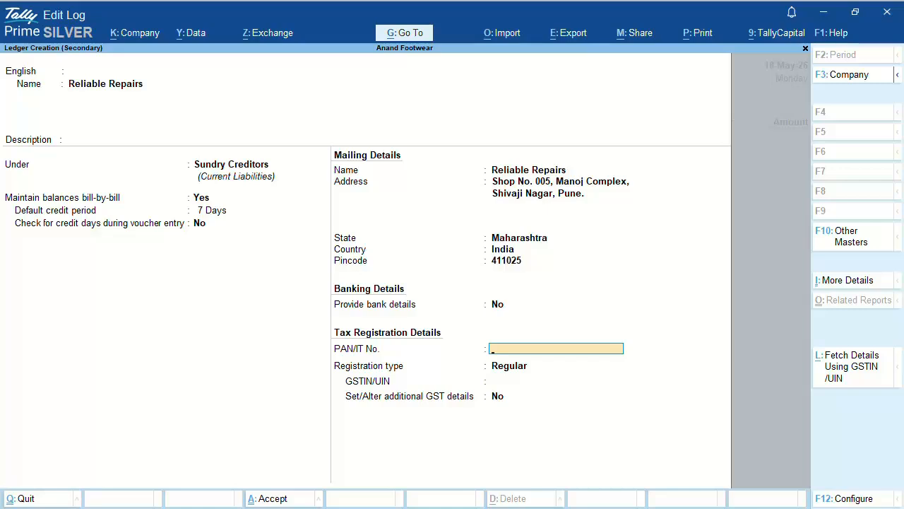
key("Return")
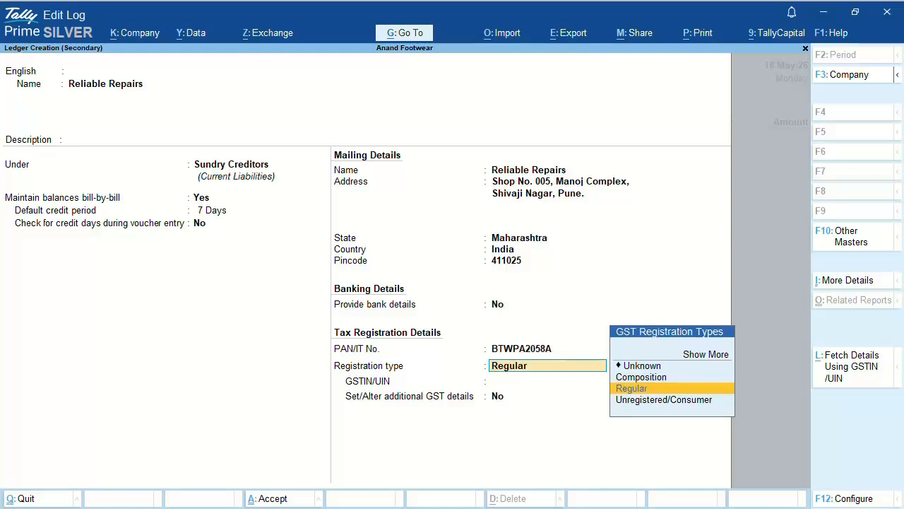
Step: Set GST registration to Composition, enter the supplier's GSTIN, and save the ledger
key("Up")
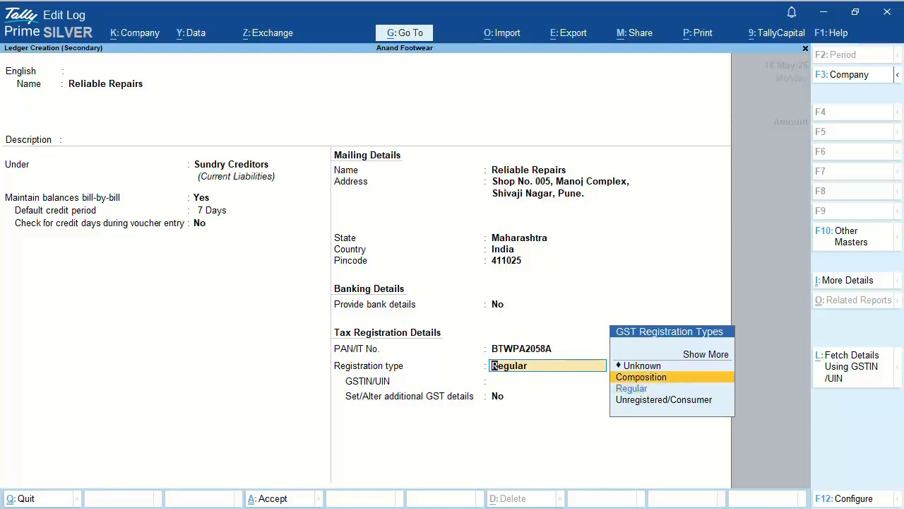
key("Return")
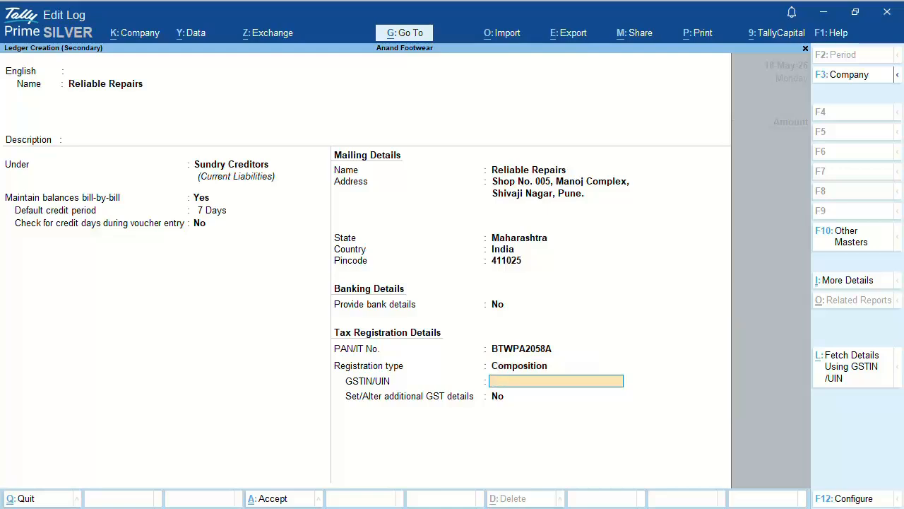
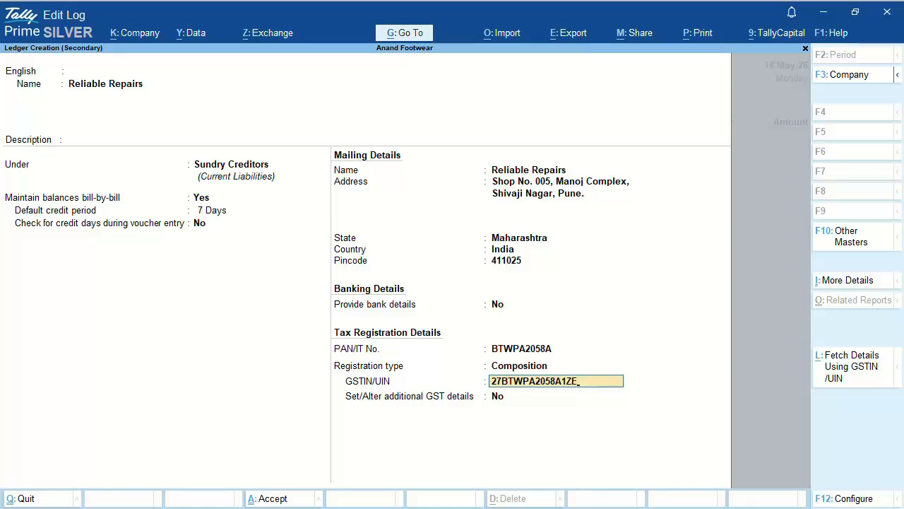
key("Return")
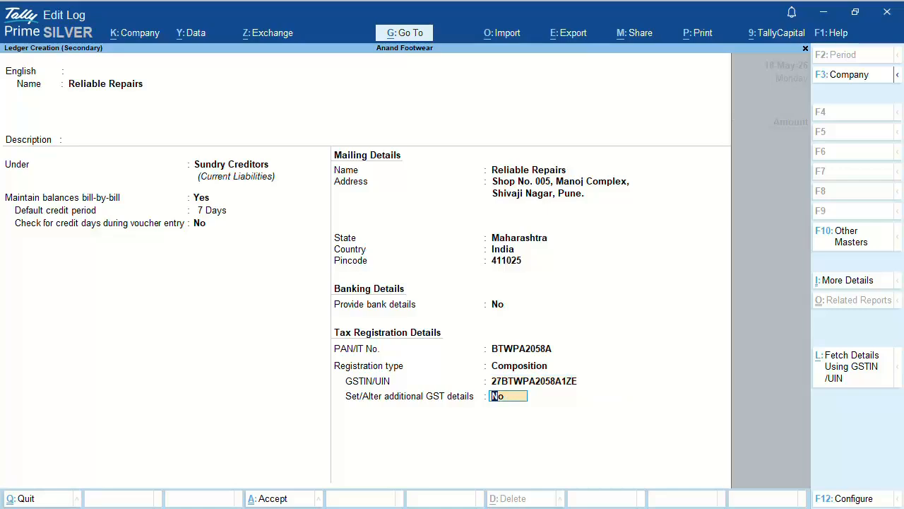
key("Return")
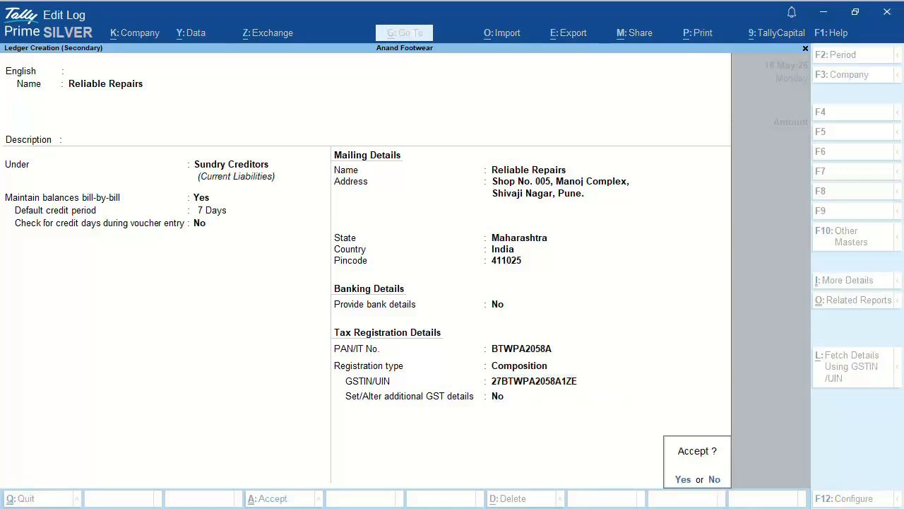
key("Return")
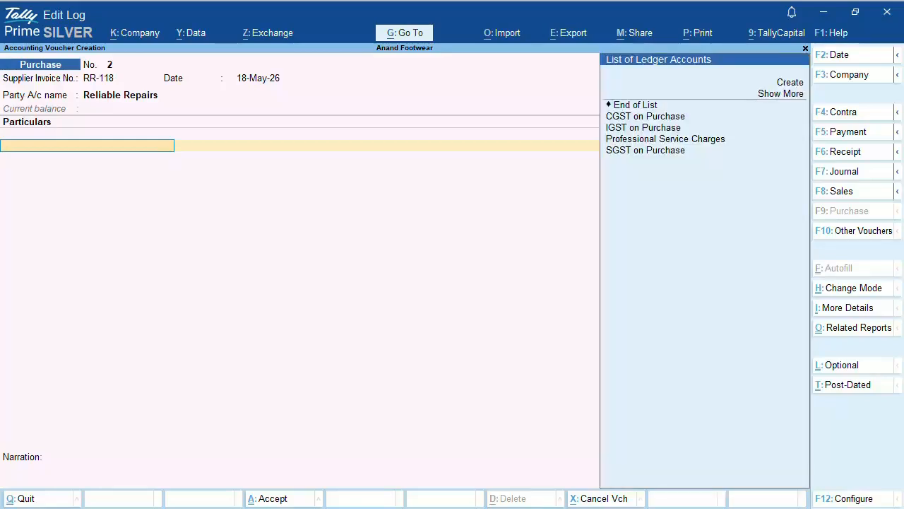
Step: Create a Repairs & Maintenance ledger under Indirect Expenses with GST applicable
key("Down")
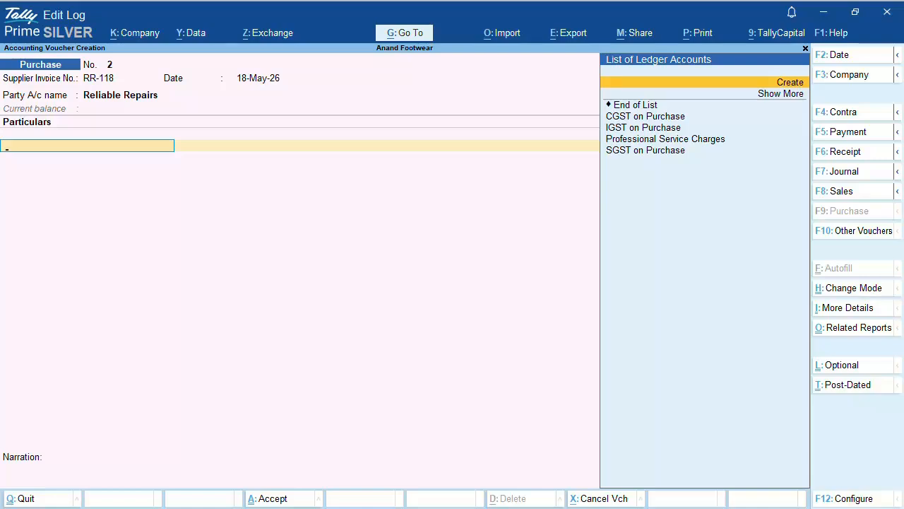
key("Return")
type("R")
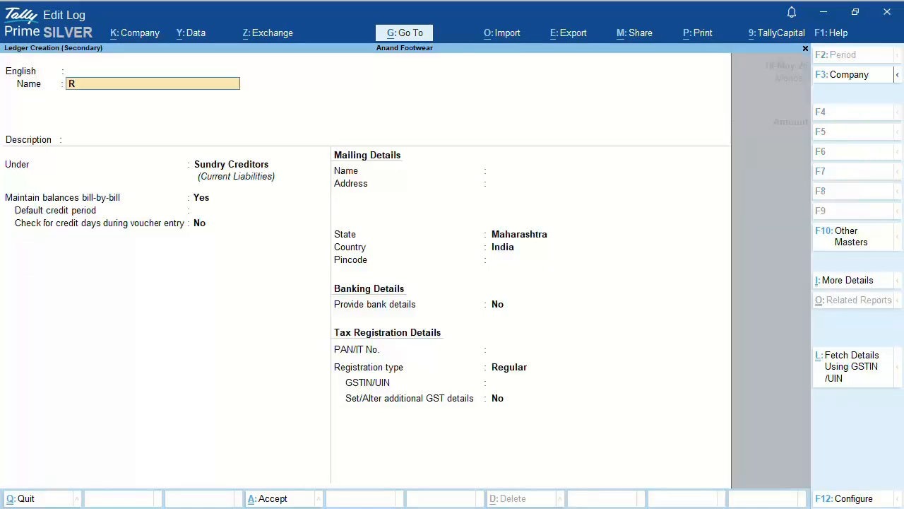
type("epairs & Mainte")
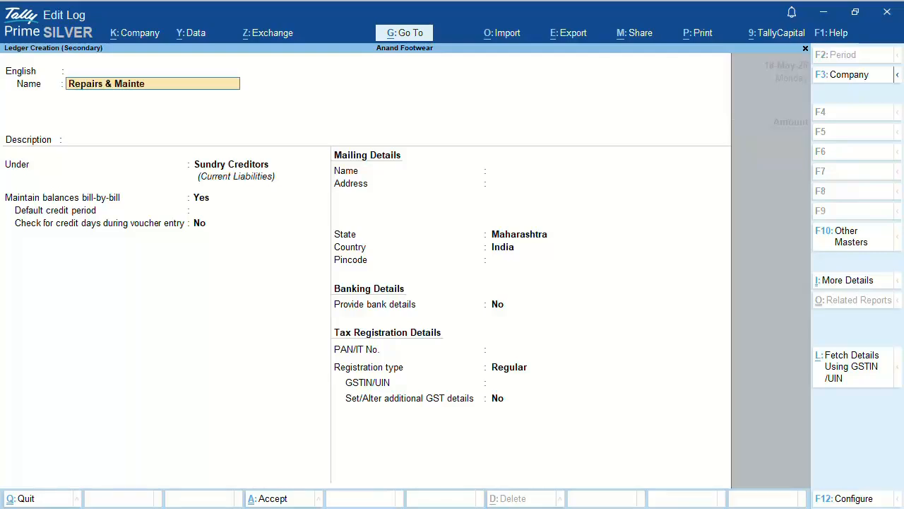
type("nance")
key("Return")
key("Return")
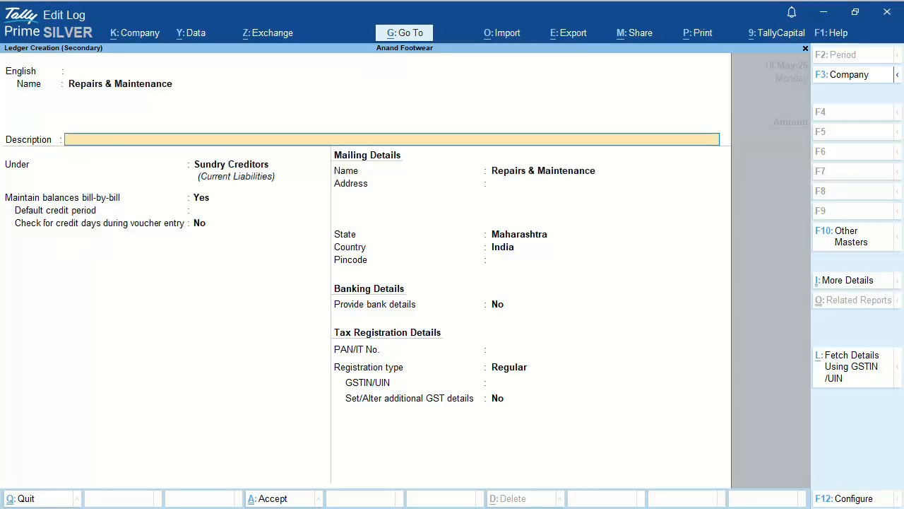
key("Return")
type("Ind")
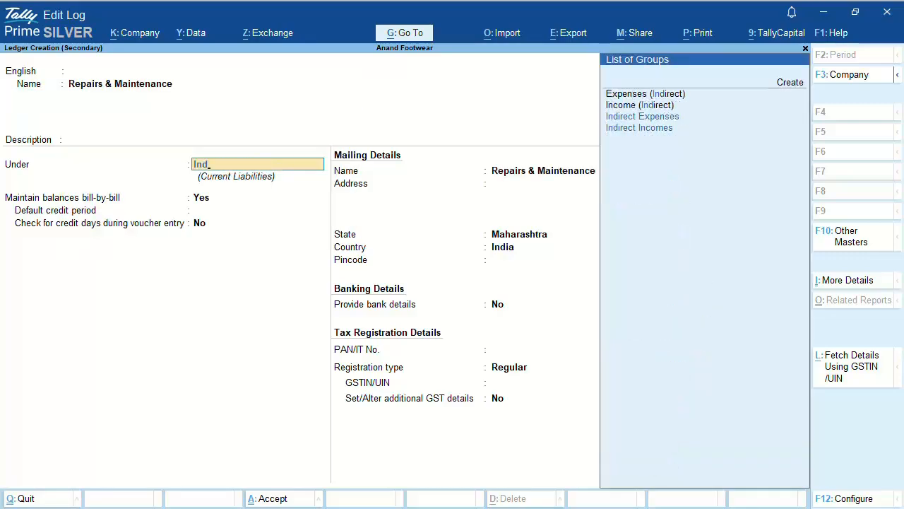
key("Down")
key("Down")
key("Return")
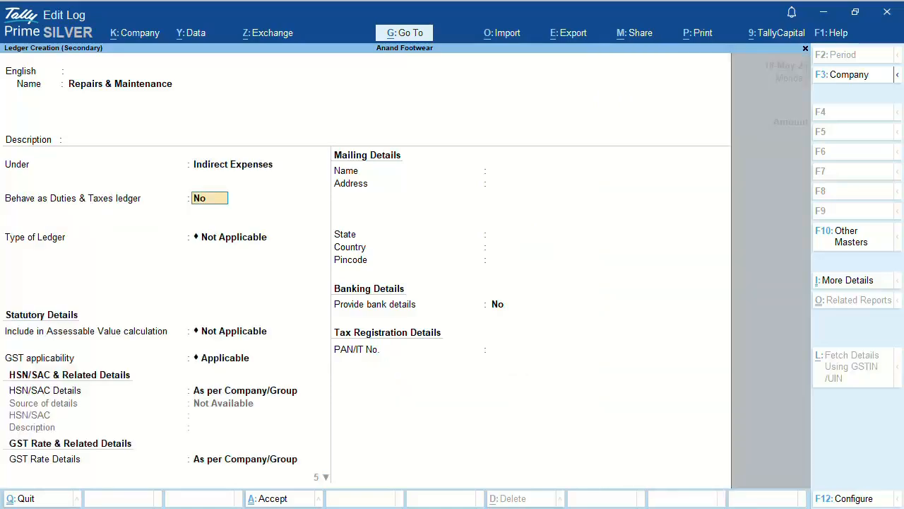
key("Return")
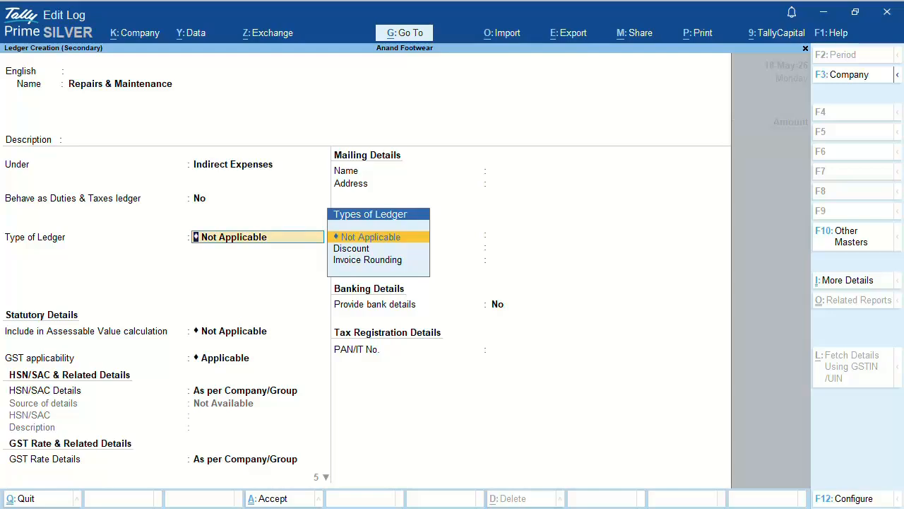
key("Return")
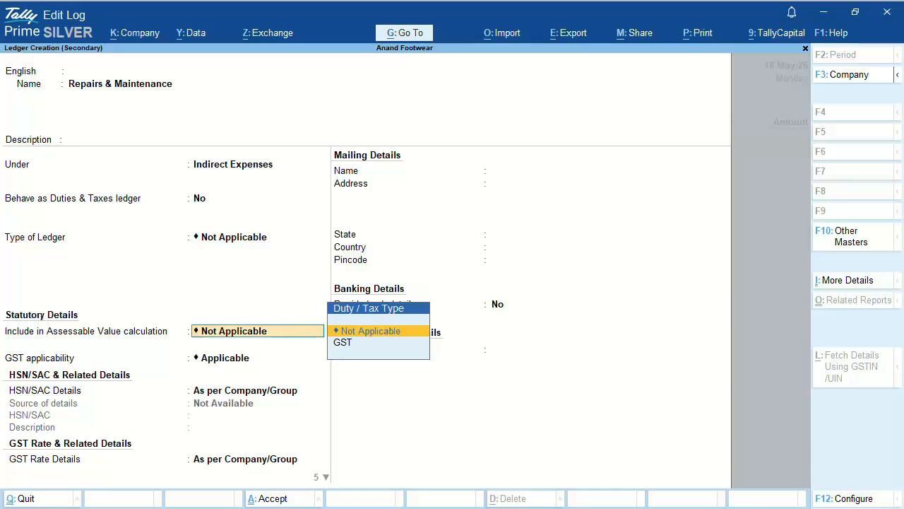
key("Return")
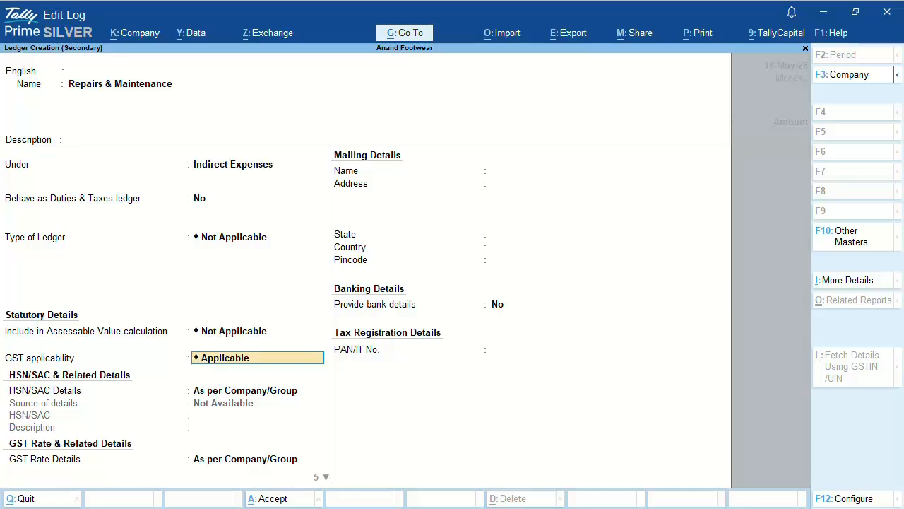
key("Return")
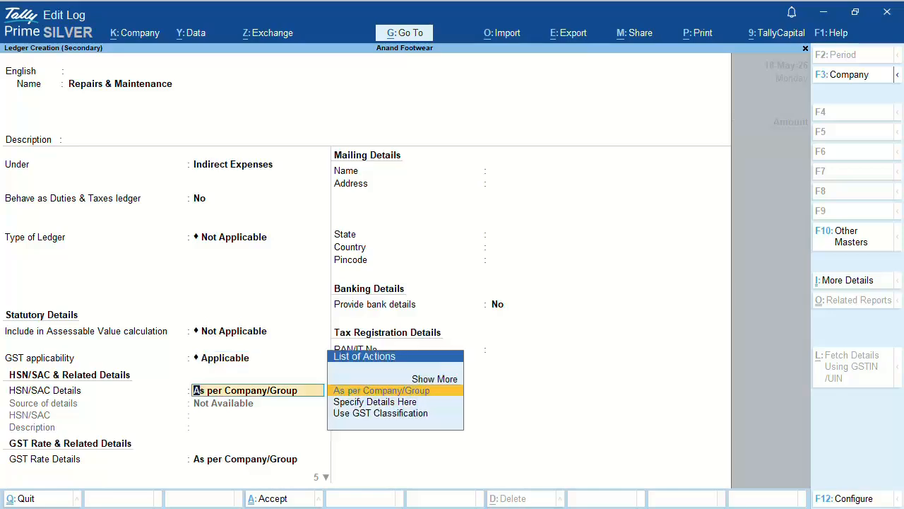
Step: Specify HSN/SAC 920110 with description 'Repairs & Maintenance' on the ledger
key("Down")
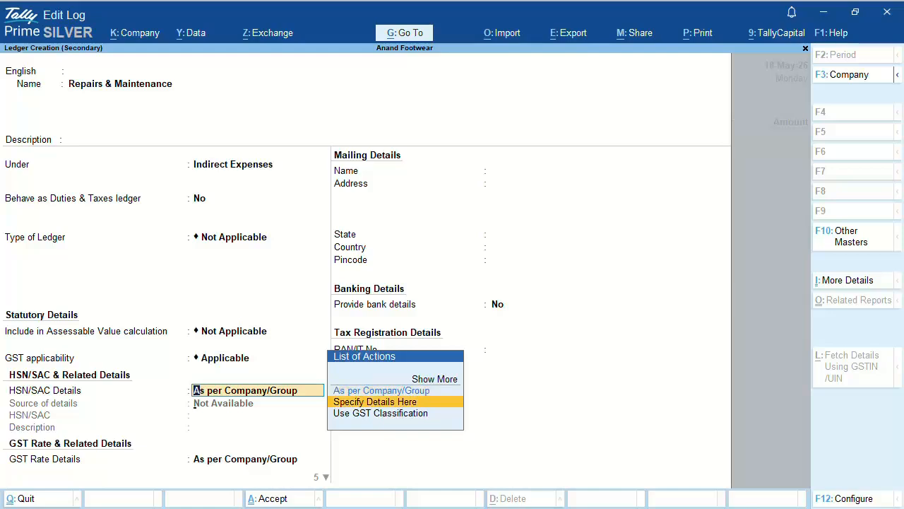
key("Return")
type("92")
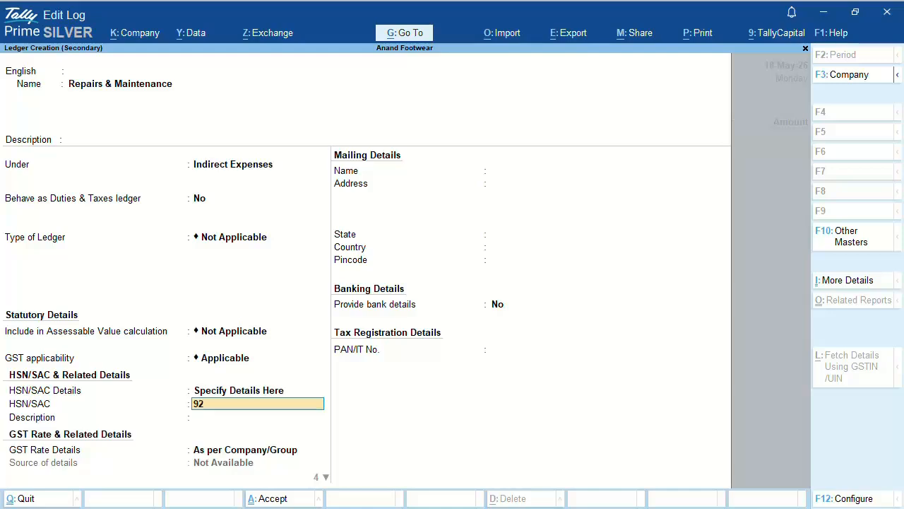
type("0110")
key("Return")
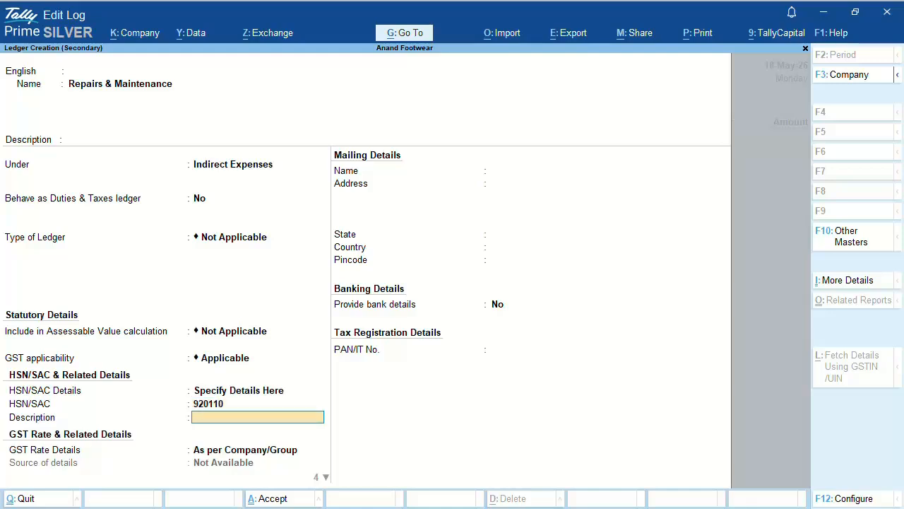
type("Repairs & Maintenance")
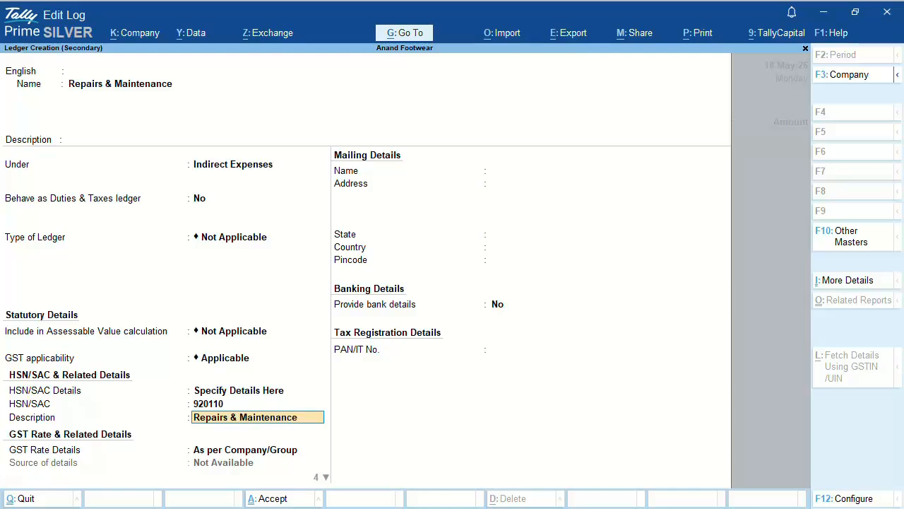
key("Return")
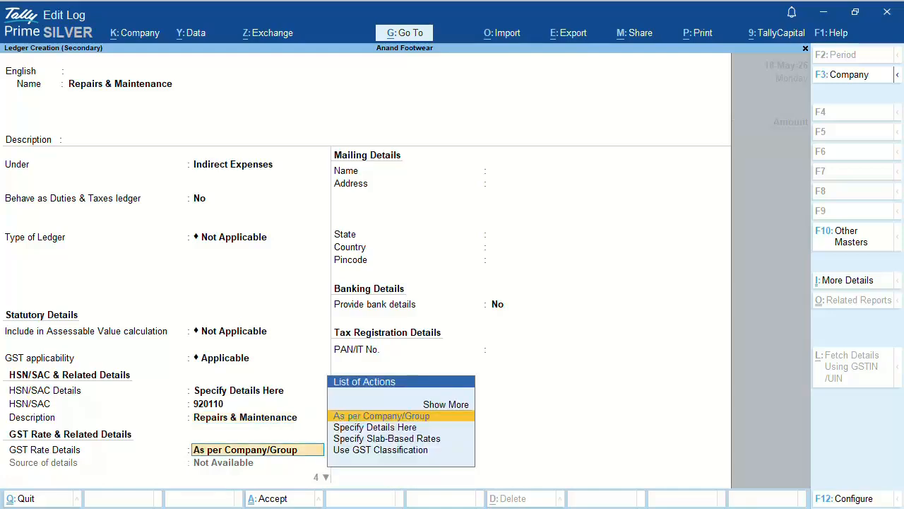
Step: Set GST to Taxable at 18%, no reverse charge, Services supply, and save the ledger
key("Down")
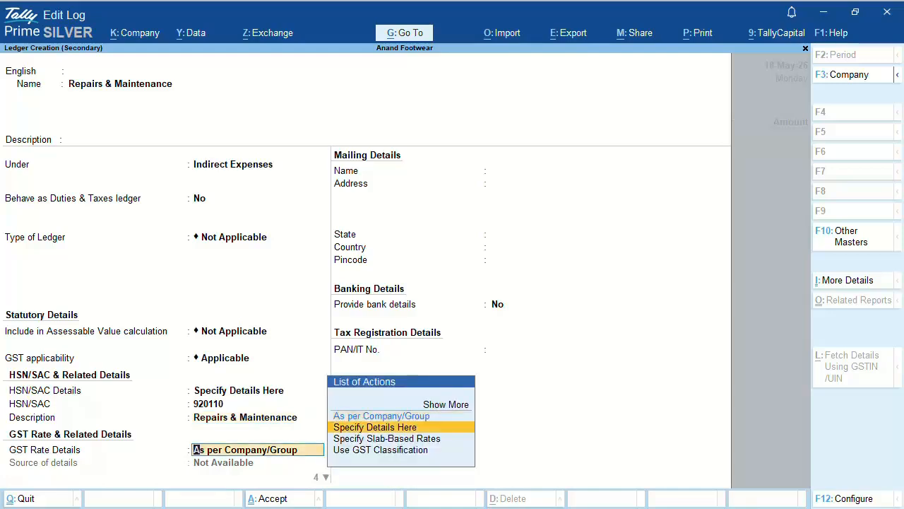
key("Return")
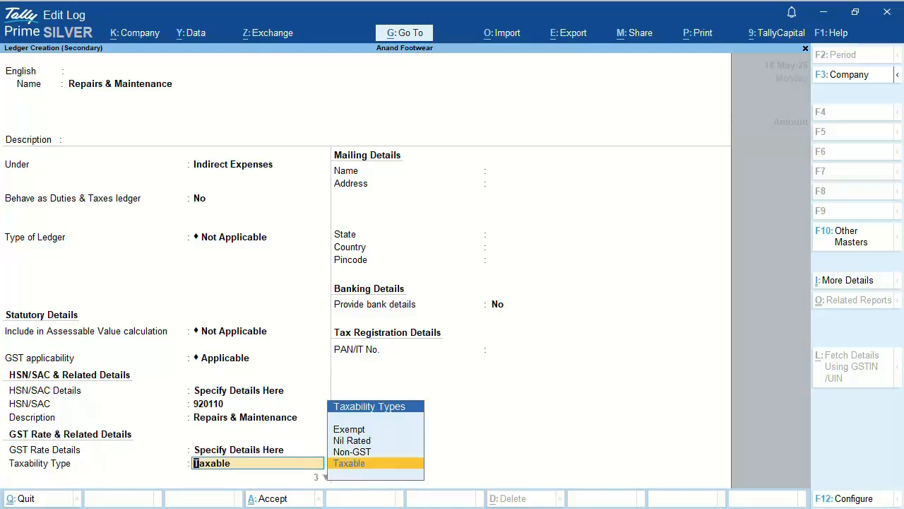
key("Return")
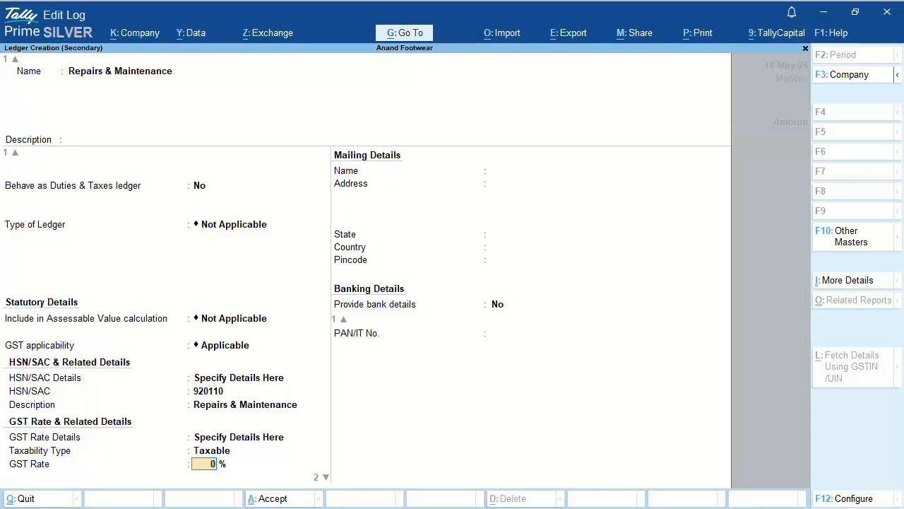
type("18")
key("Return")
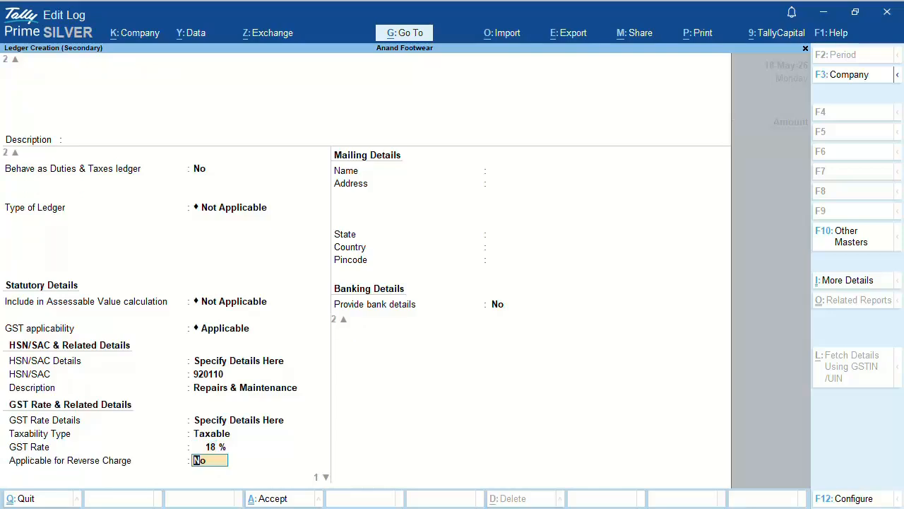
key("Return")
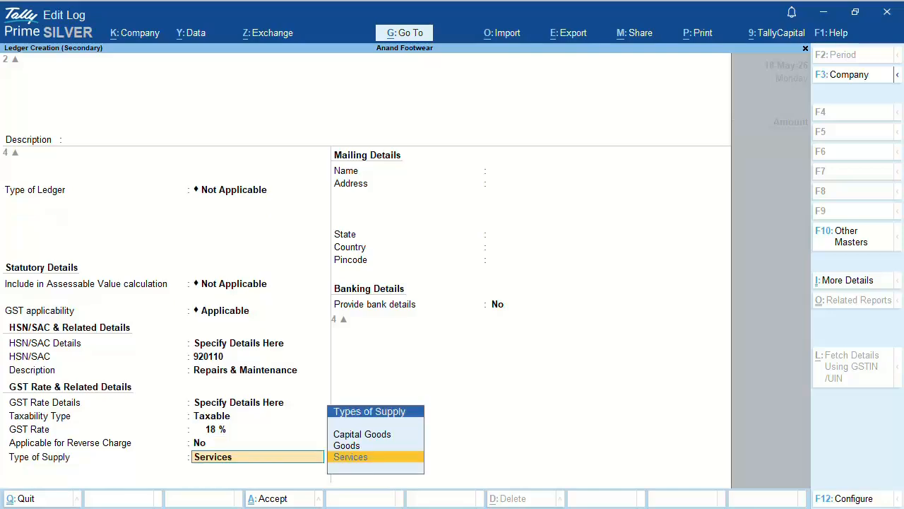
key("Return")
key("Return")
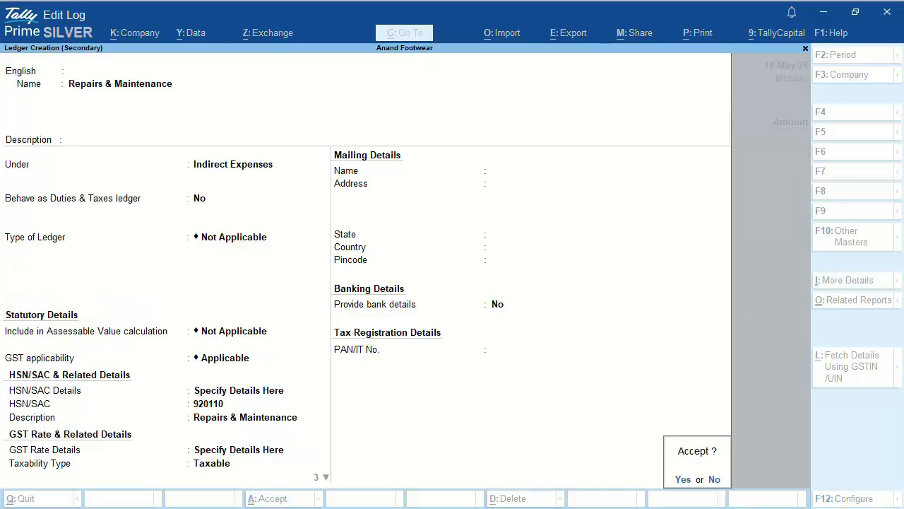
key("Return")
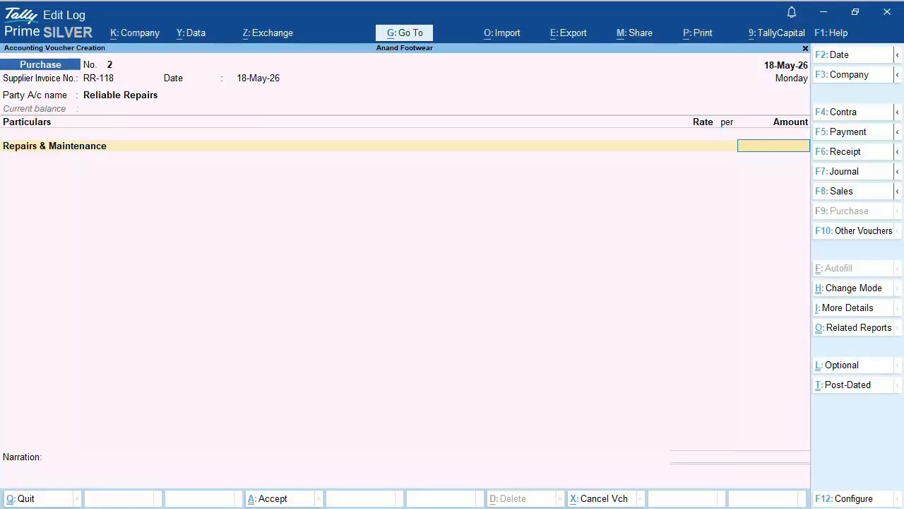
Step: Enter 8,000 on the Repairs & Maintenance line, taking GST and HSN details from its ledger
type("8000")
key("Return")
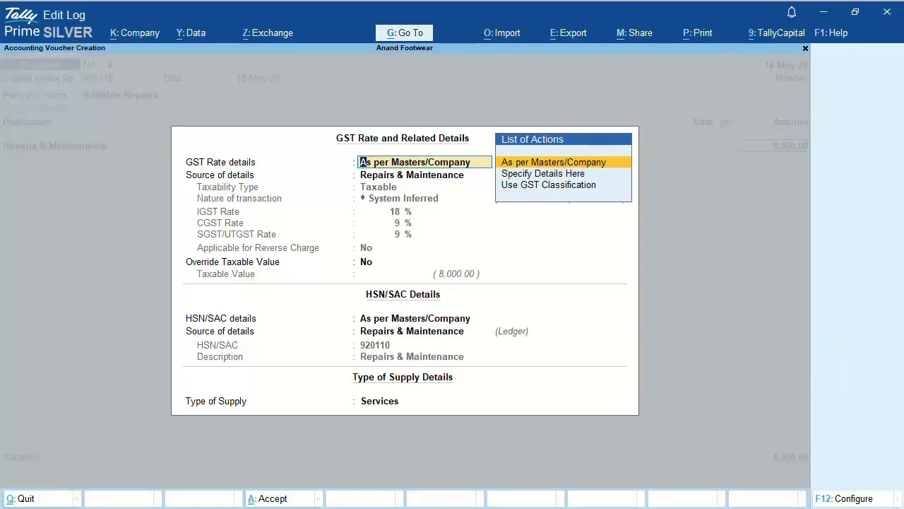
key("Return")
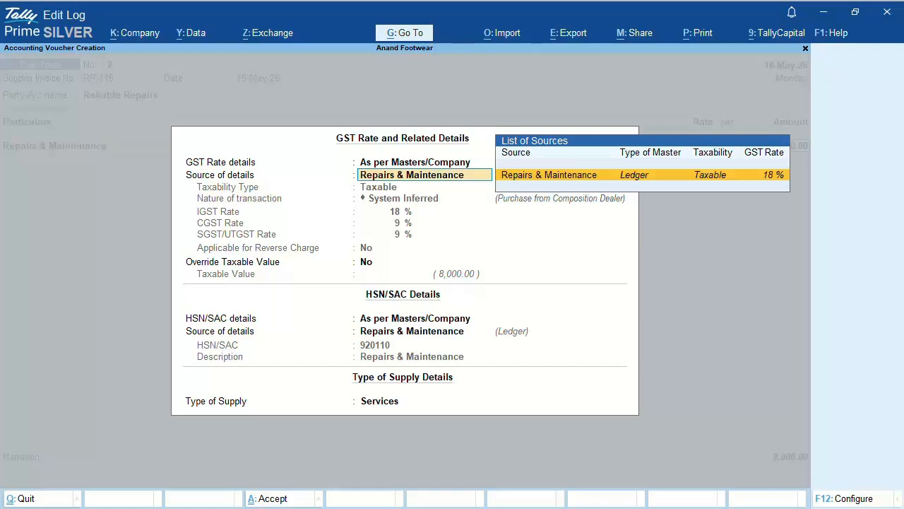
key("Return")
key("Return")
key("Return")
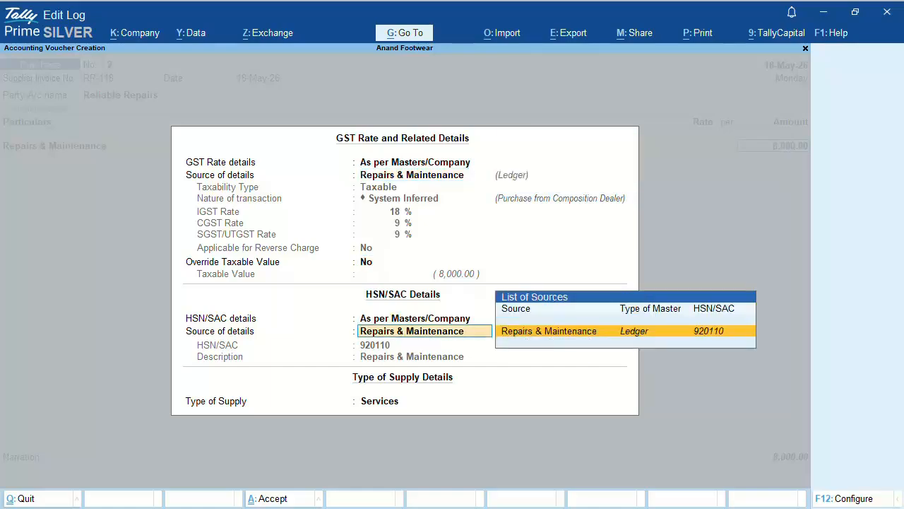
key("Return")
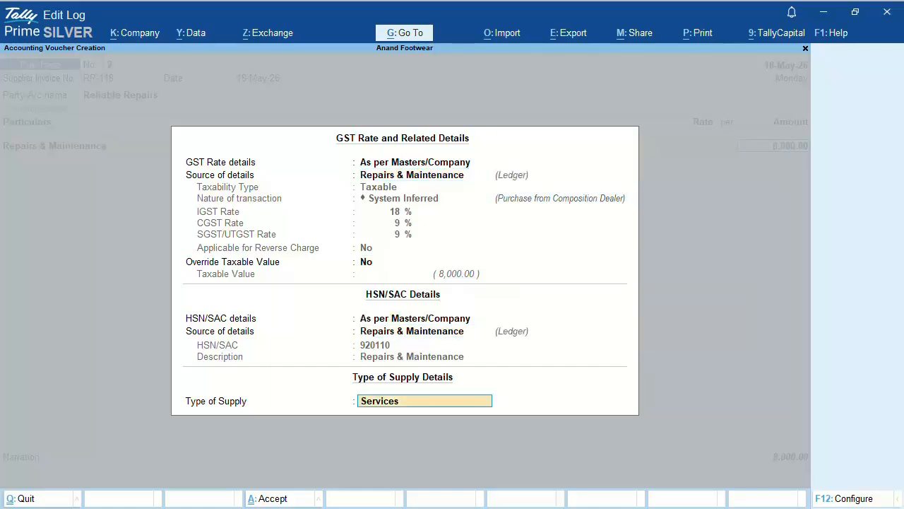
key("Return")
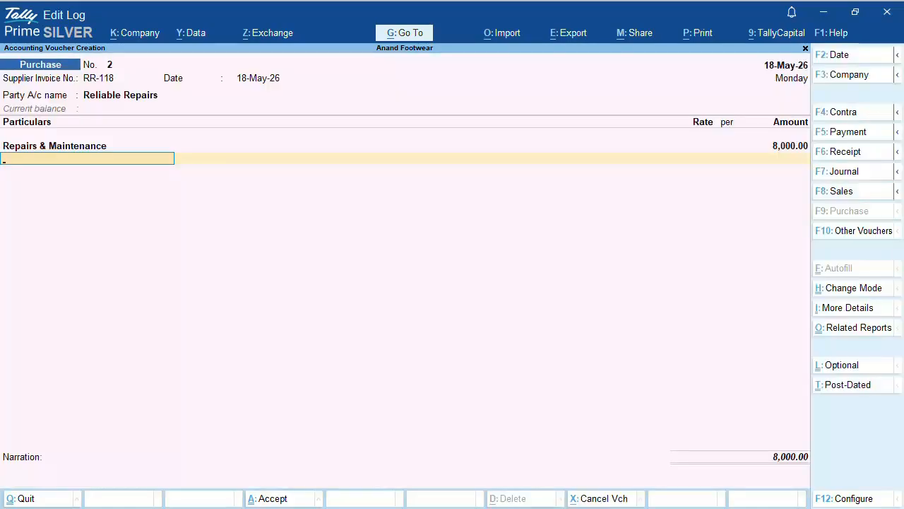
Step: Drop the unneeded CGST on Purchase line and end the ledger list
type("CGST")
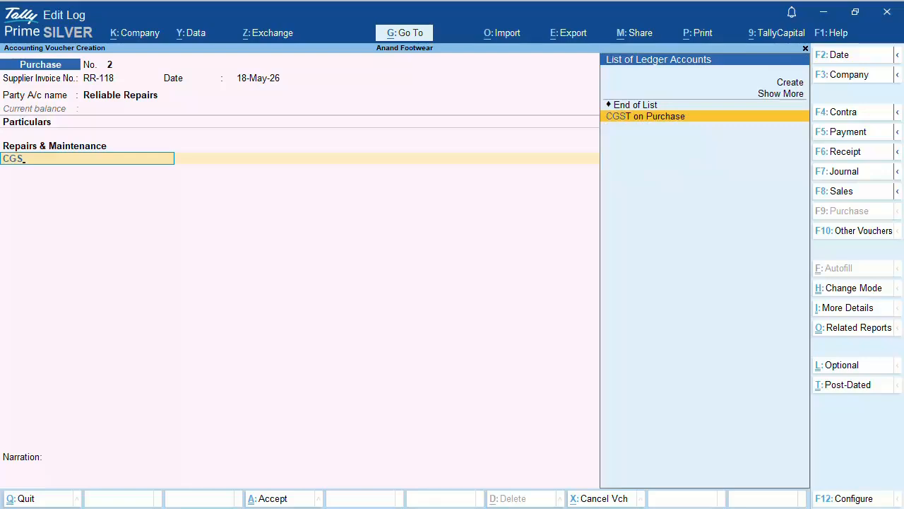
key("Return")
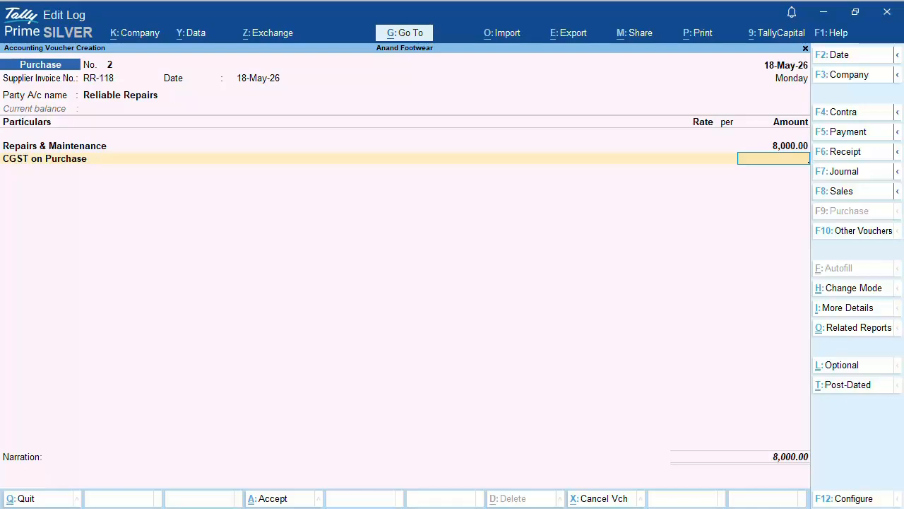
key("BackSpace")
key("Up")
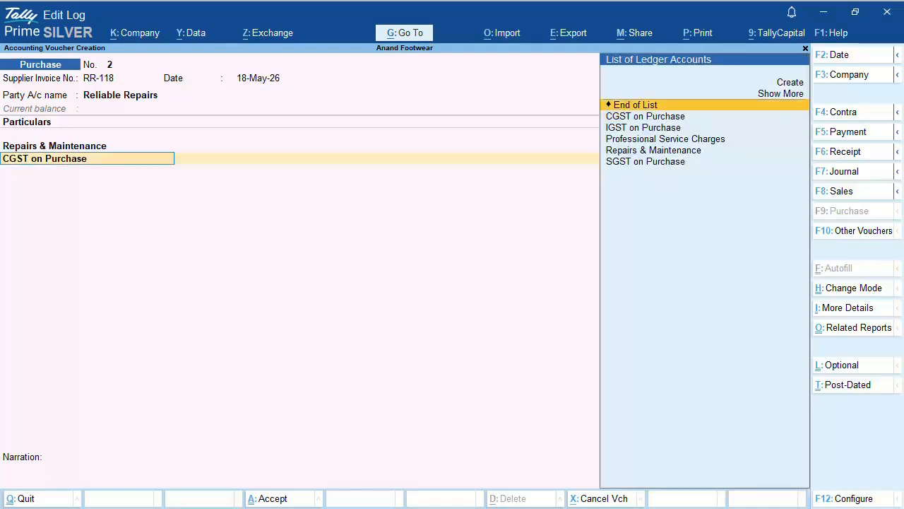
key("Return")
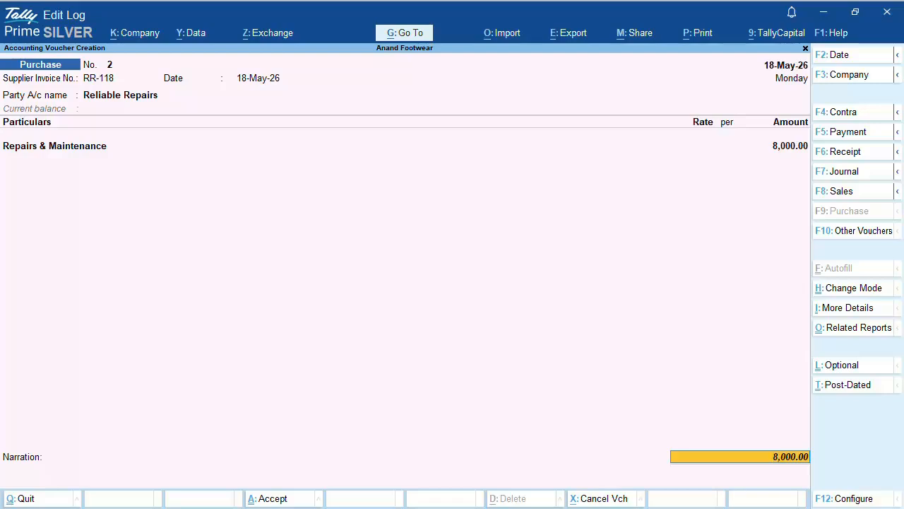
Step: Accept New Ref RR-118 with 7-day credit, add the composite-dealer repair narration, and save
key("Return")
key("Return")
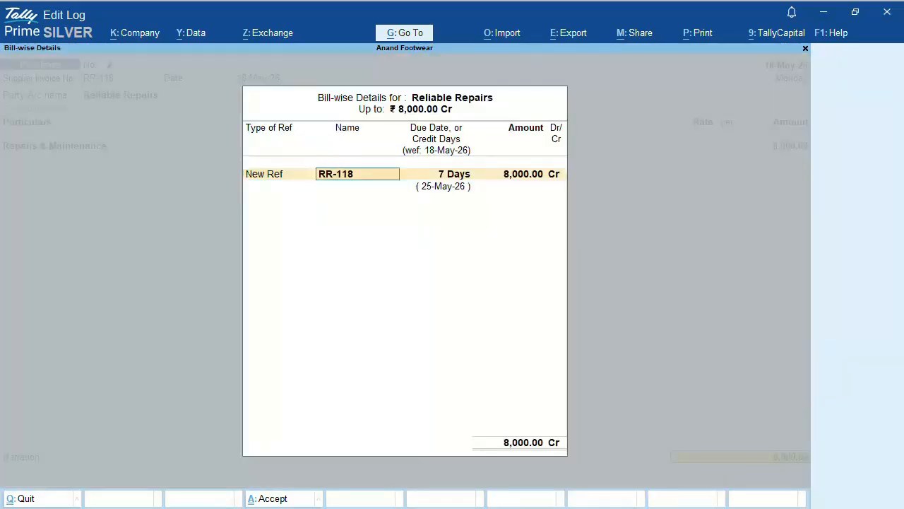
key("Return")
key("Return")
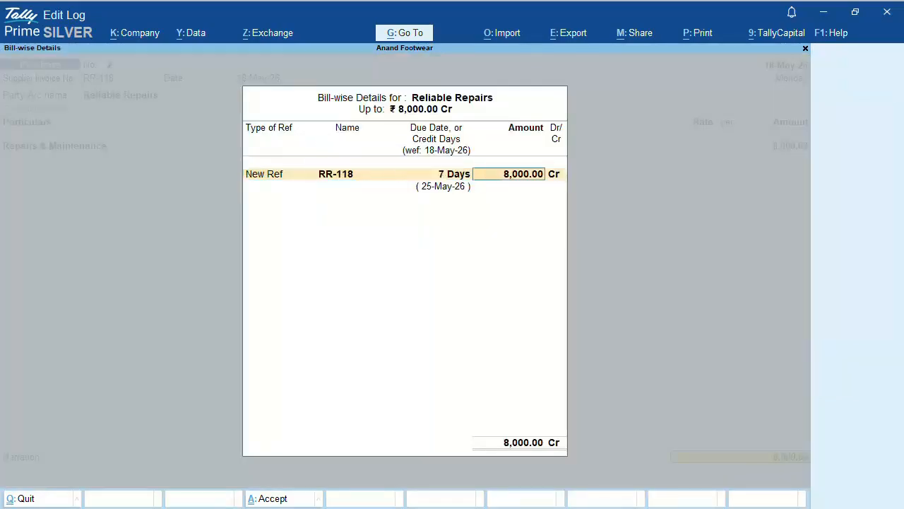
key("Return")
key("Return")
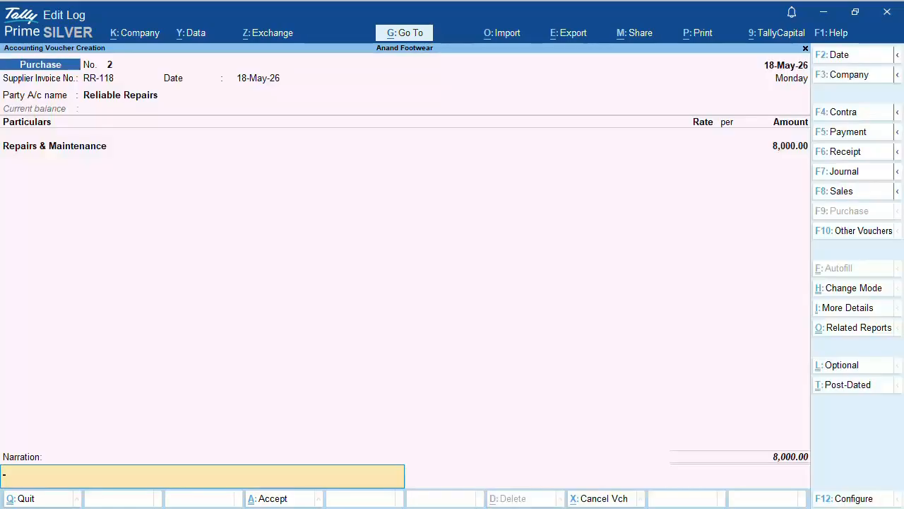
type("Being repai")
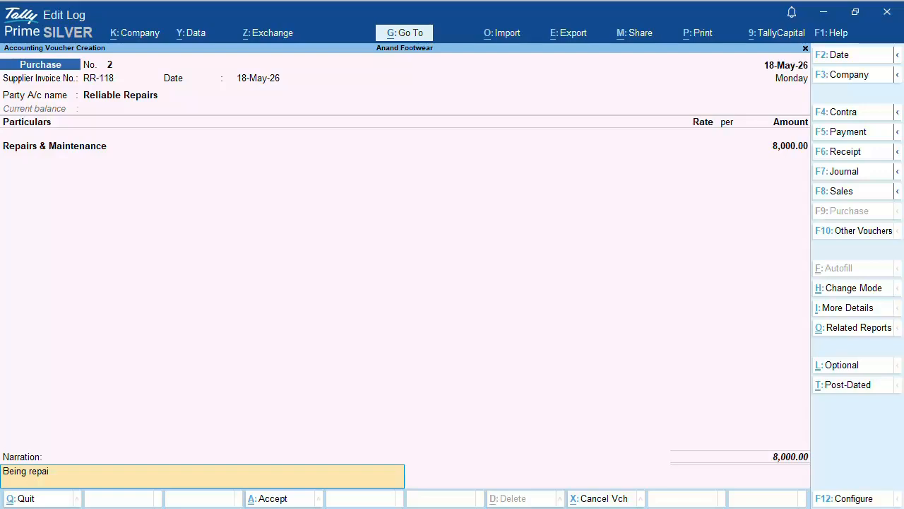
type("r service invoice recorded fro")
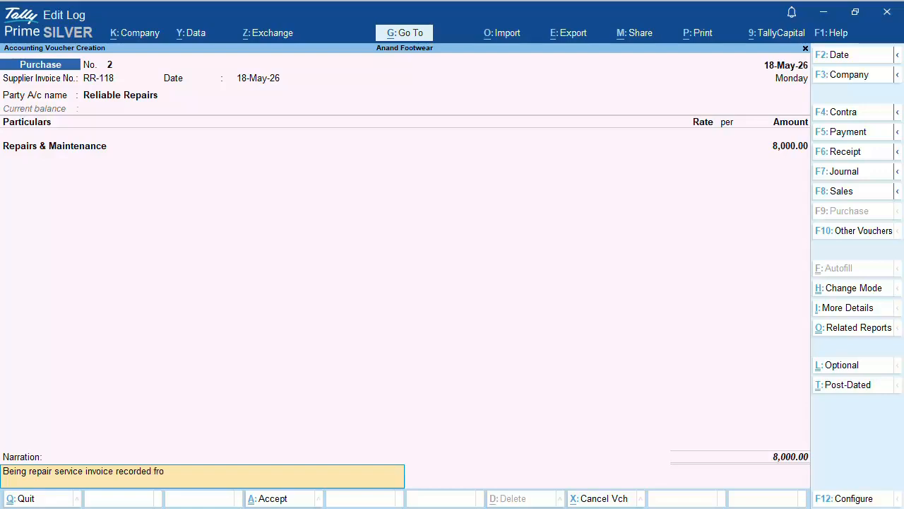
type("m a composite dealer.")
key("Return")
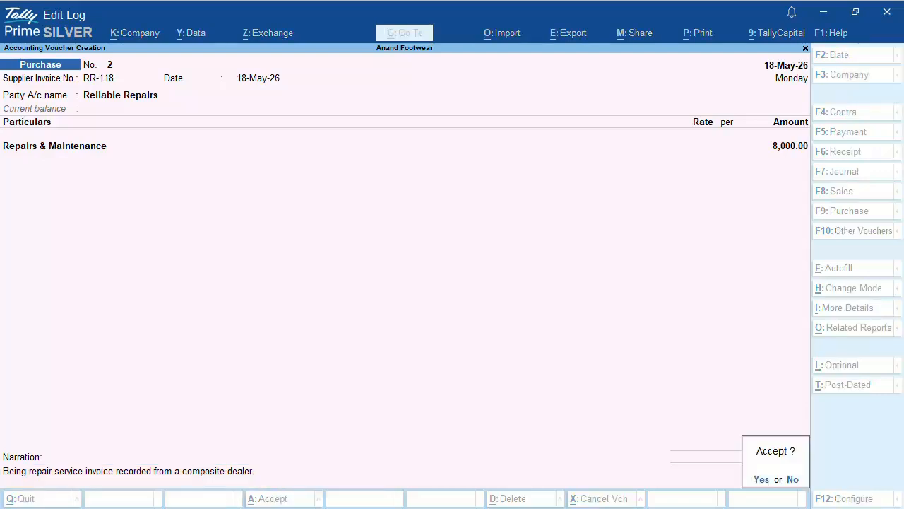
key("Return")
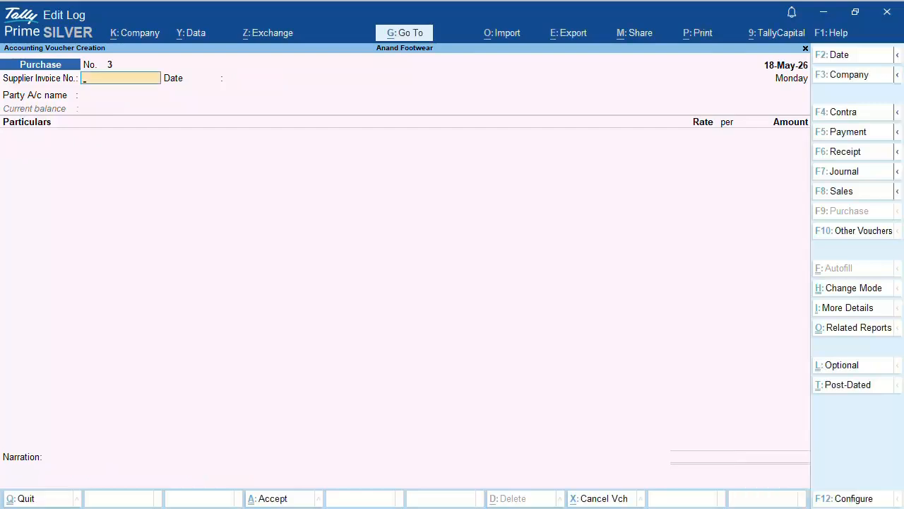
Step: Quit voucher entry, open the Profit & Loss A/c, and expand Indirect Expenses
key("Escape")
key("Return")
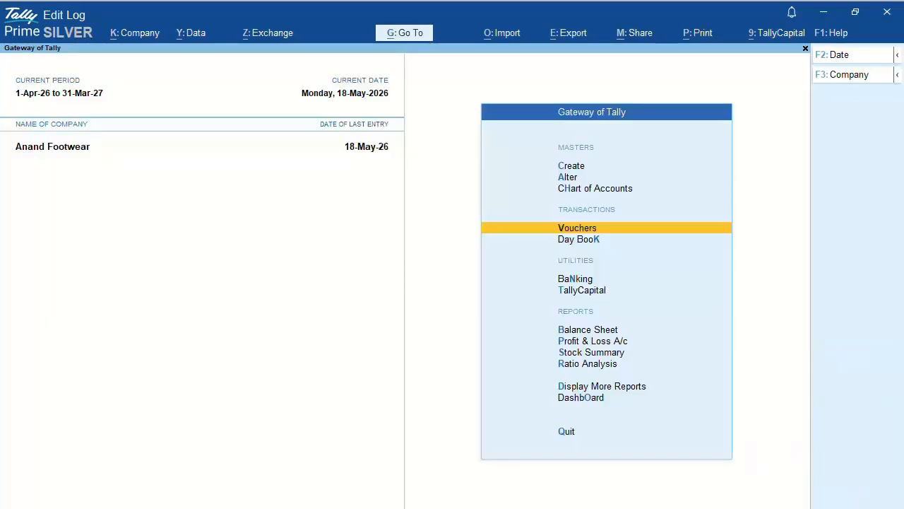
key("Down")
key("Down")
key("Down")
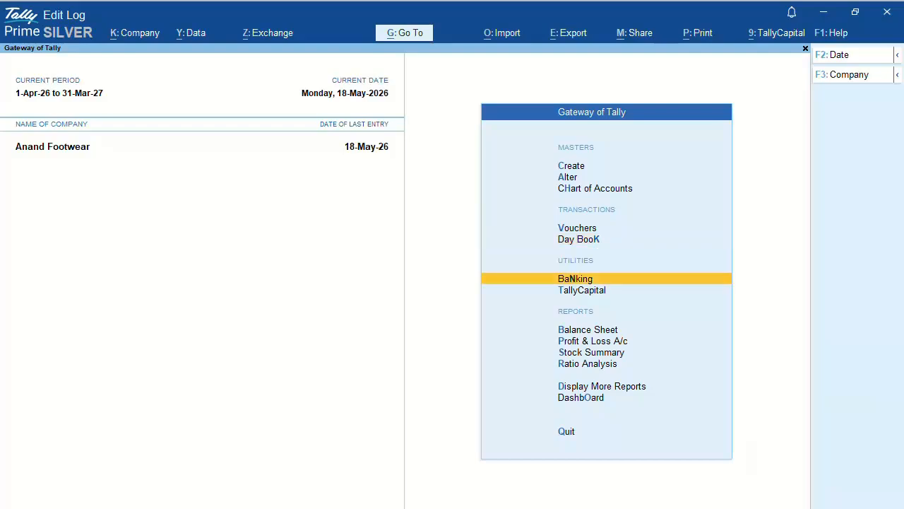
key("Down")
key("Down")
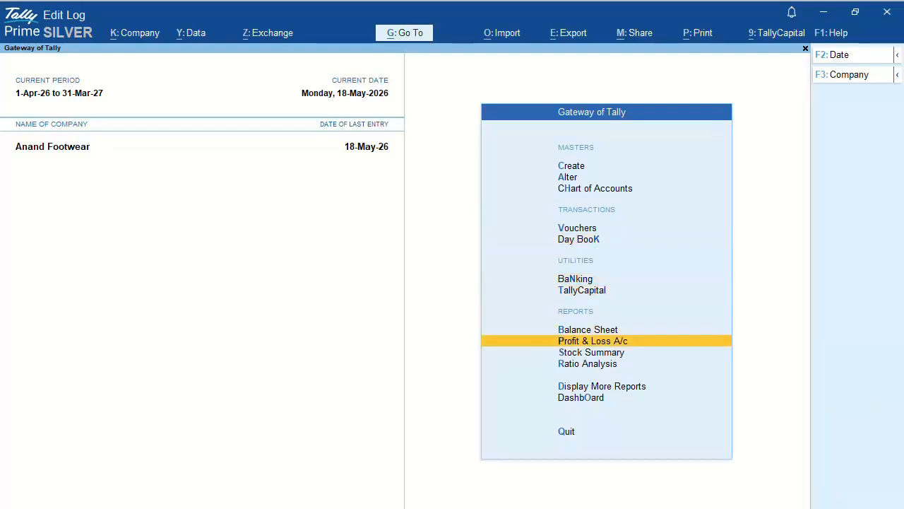
key("Return")
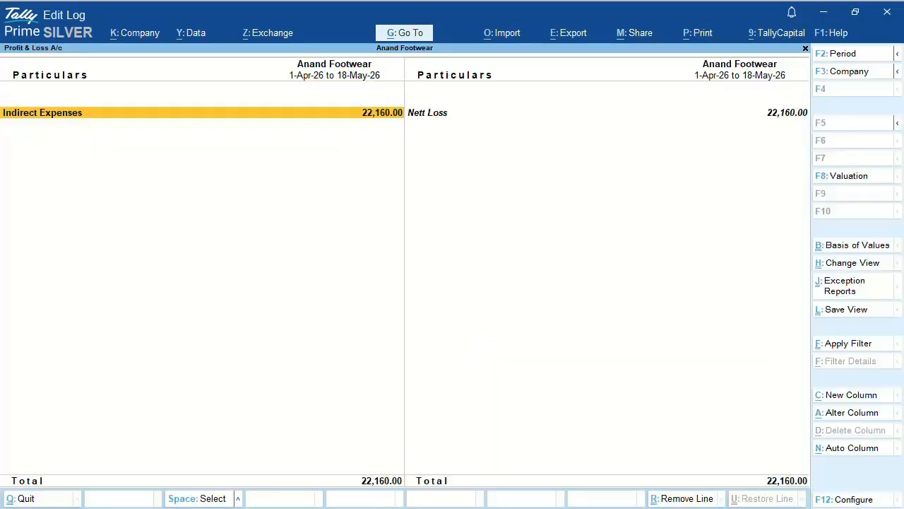
key("shift+Return")
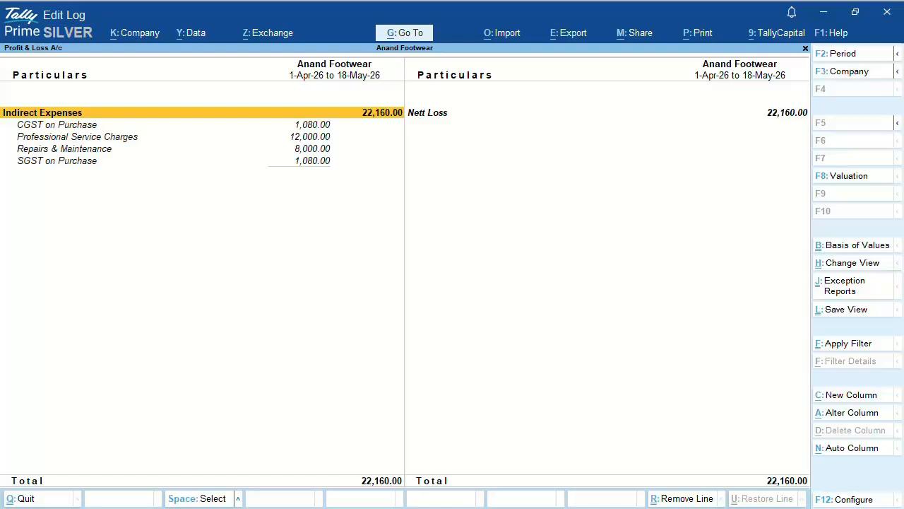
Step: Check Repairs & Maintenance, mark CGST and SGST on Purchase, then advance to the sports shoes slide
key("Down")
key("Down")
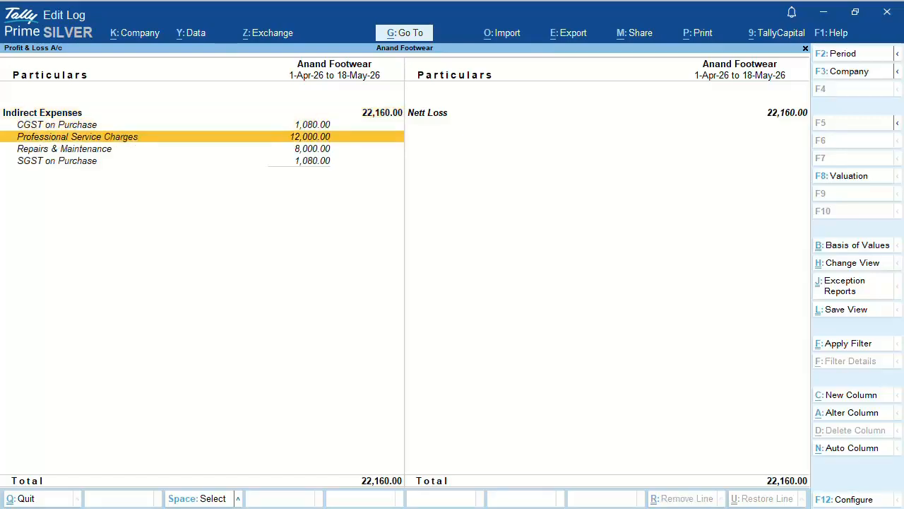
key("Down")
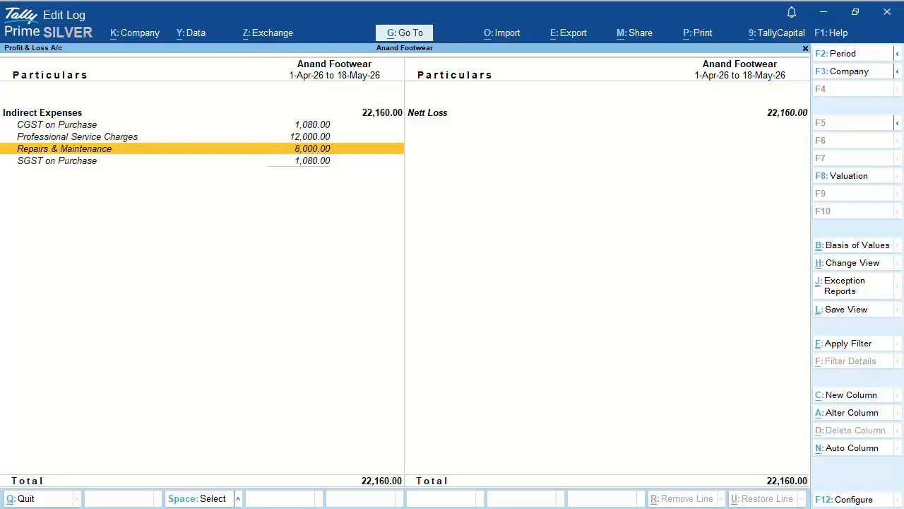
key("space")
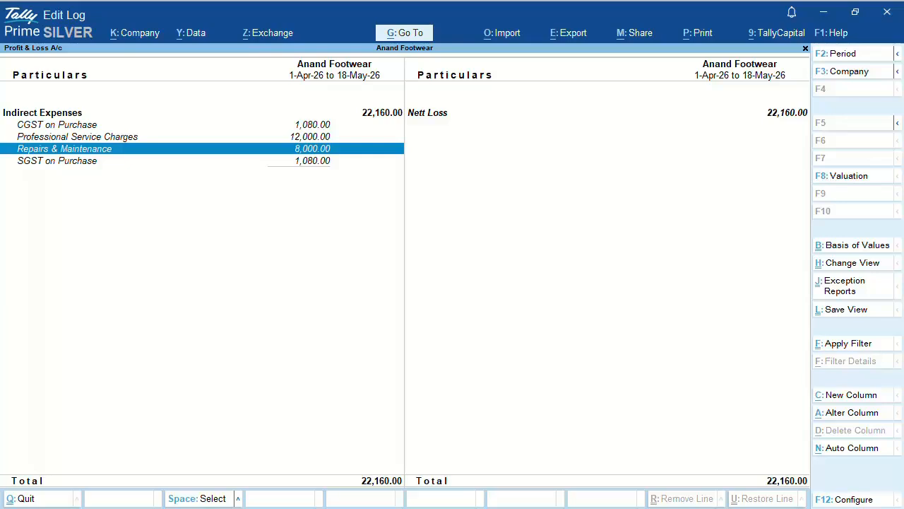
key("space")
key("Up")
key("Up")
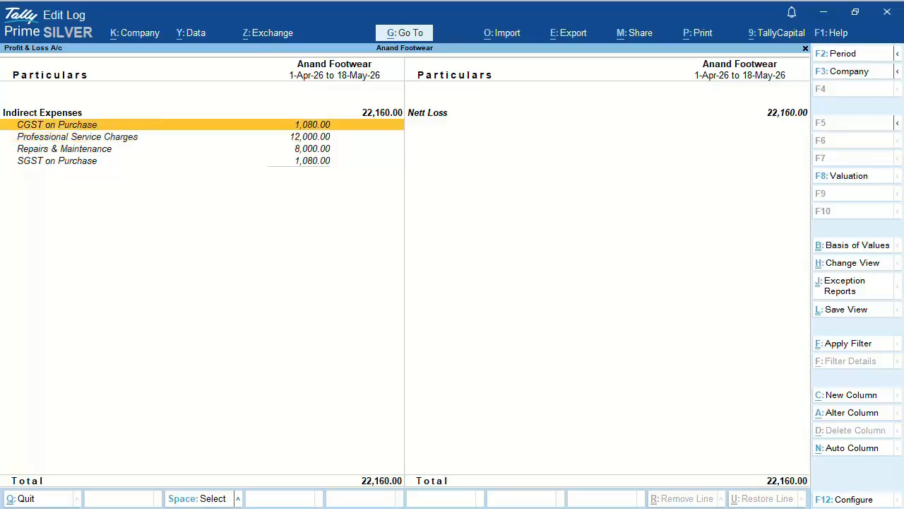
key("space")
key("Down")
key("Down")
key("Down")
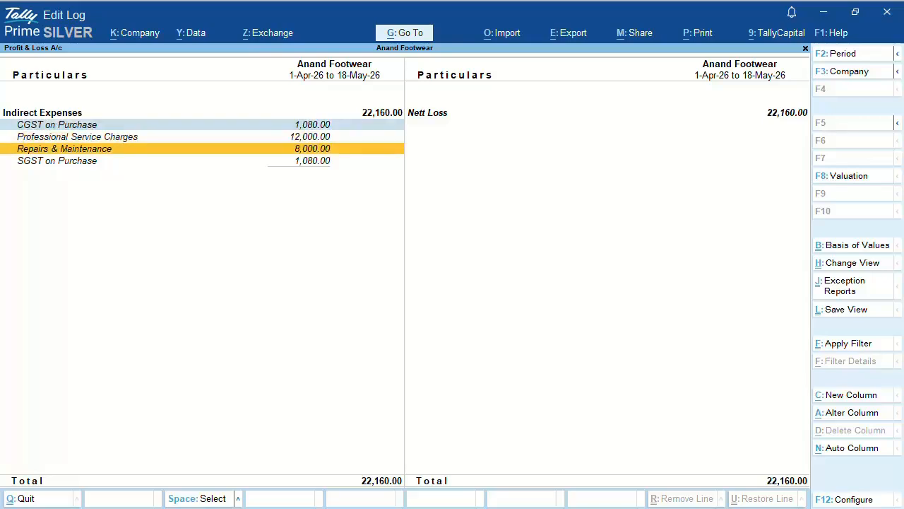
key("space")
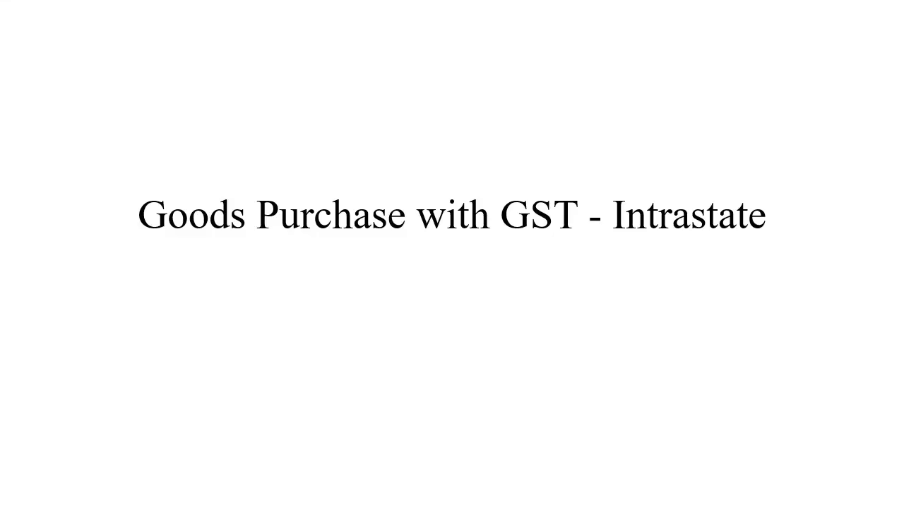
key("Right")
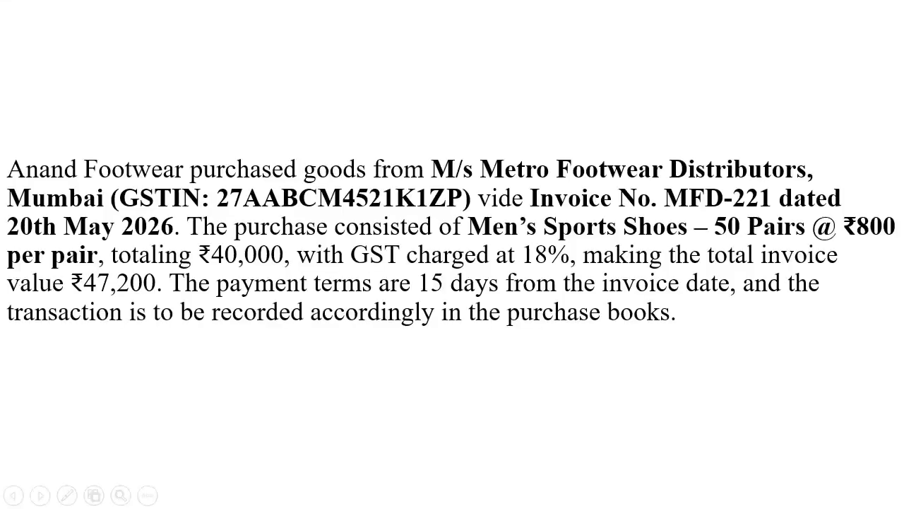
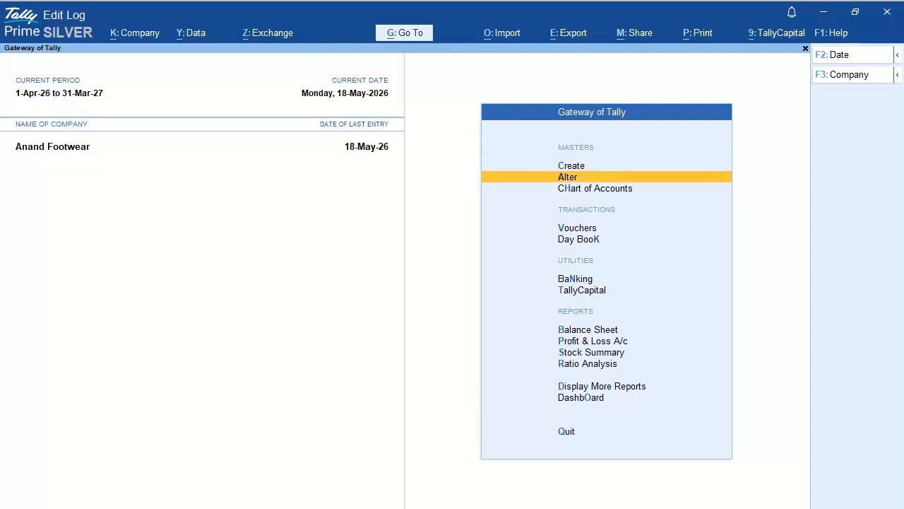
key("Down")
key("Down")
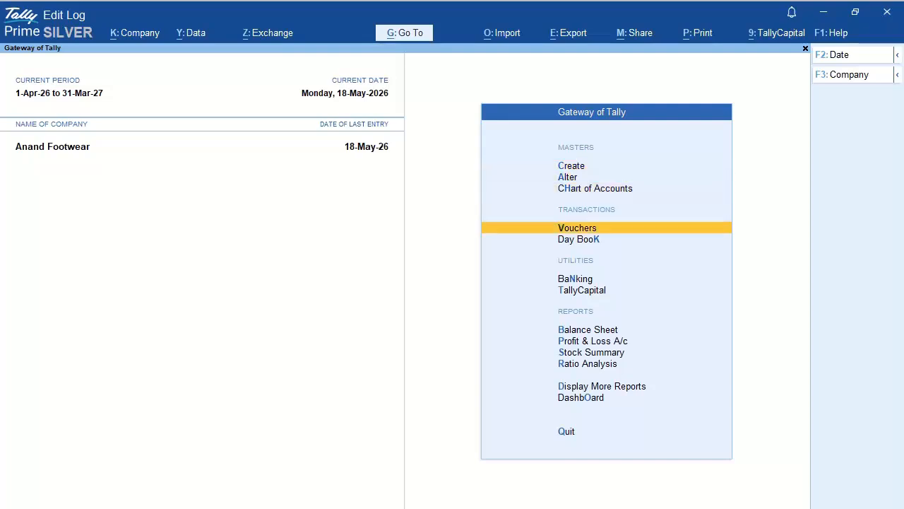
Step: Start a Purchase voucher and set its date to 20-05-2026
key("Return")
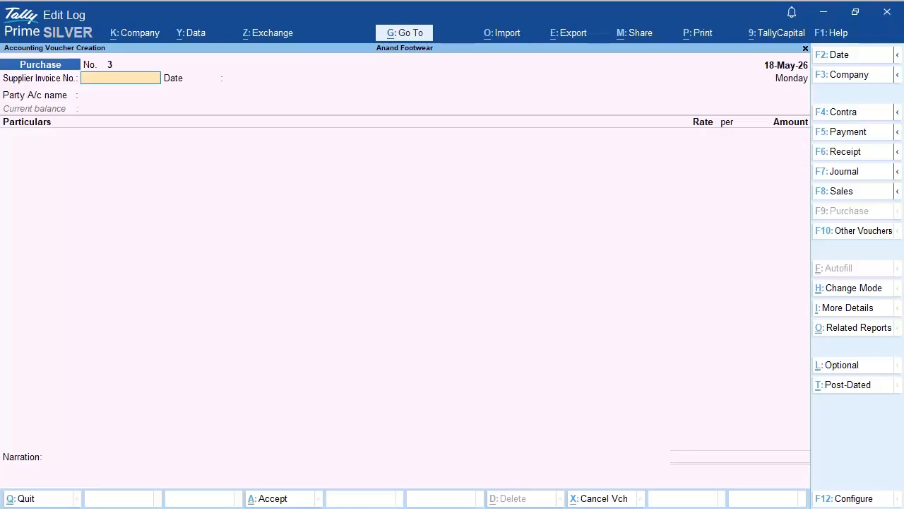
key("F2")
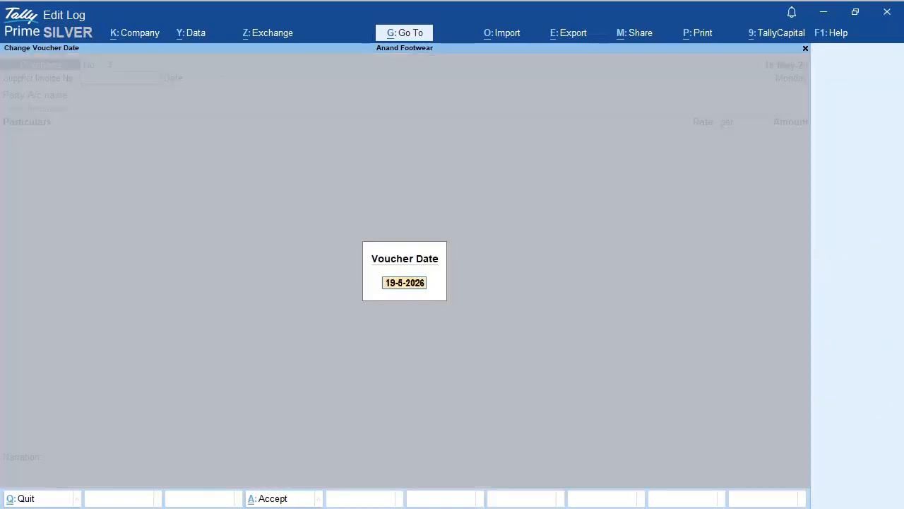
type("20-05-2026")
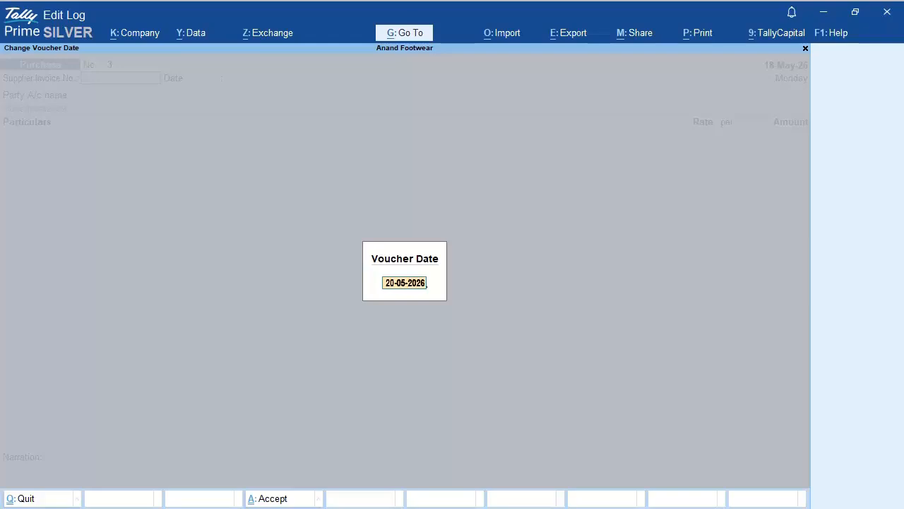
key("Return")
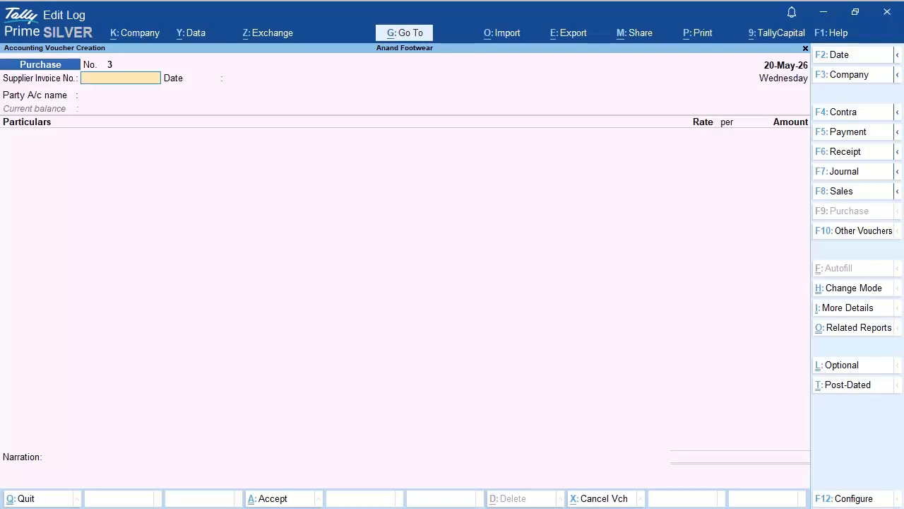
Step: Switch to Item Invoice mode and enter supplier invoice number MFD-221, keeping the invoice date
key("ctrl+h")
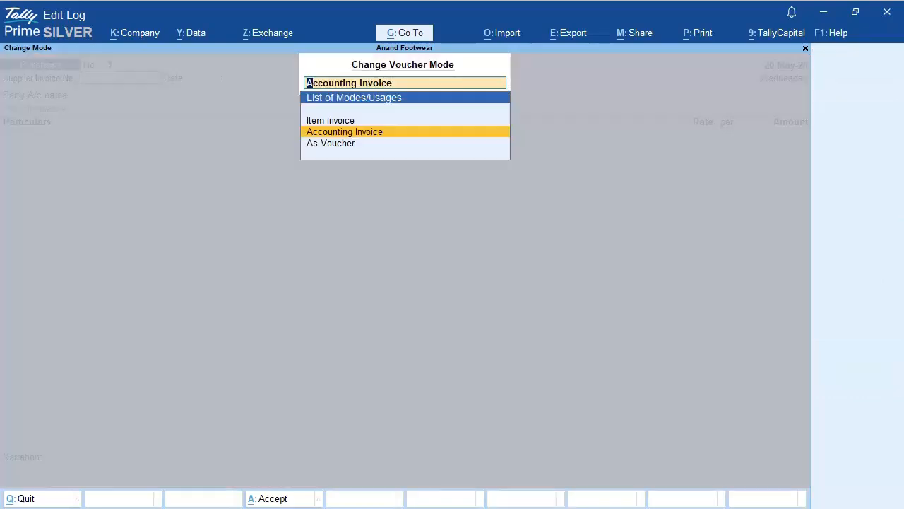
key("Up")
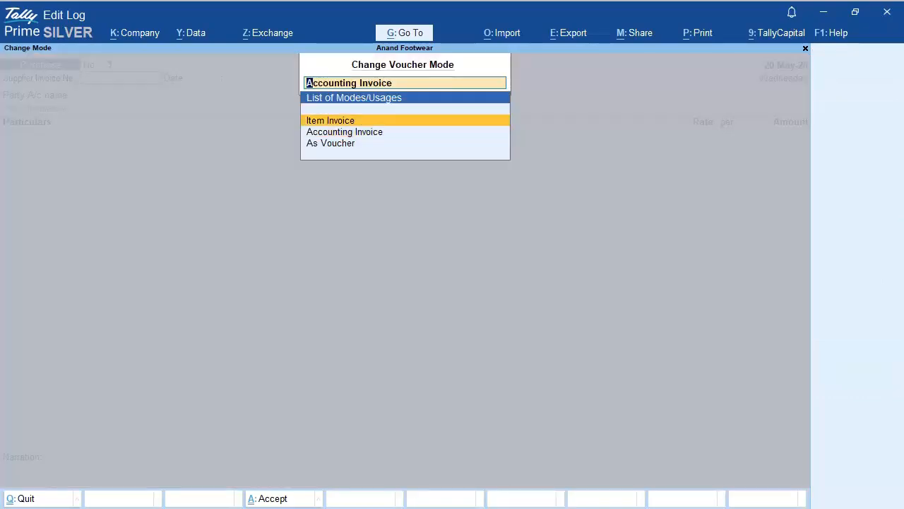
key("Return")
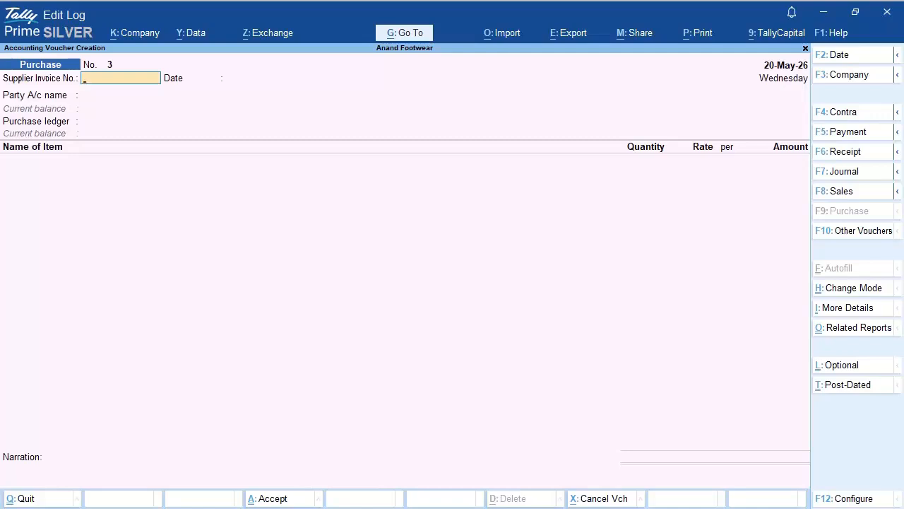
type("MFD-221")
key("Return")
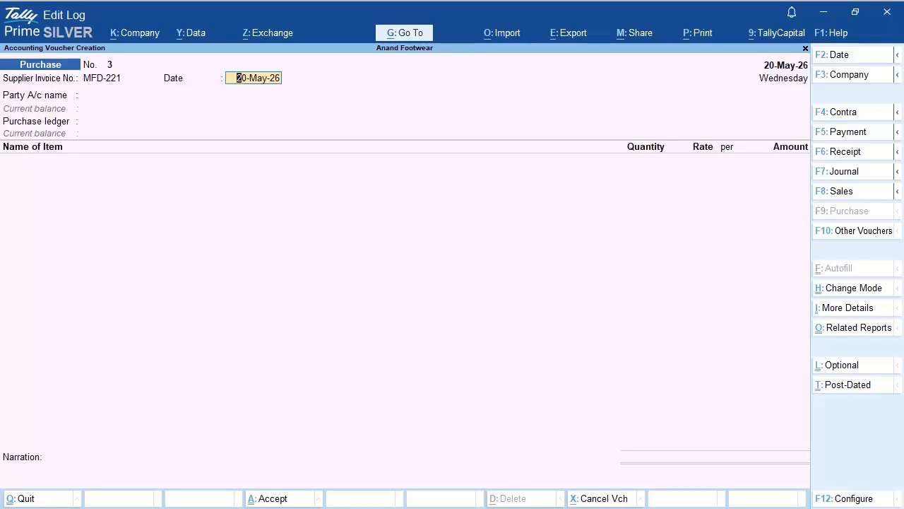
key("Return")
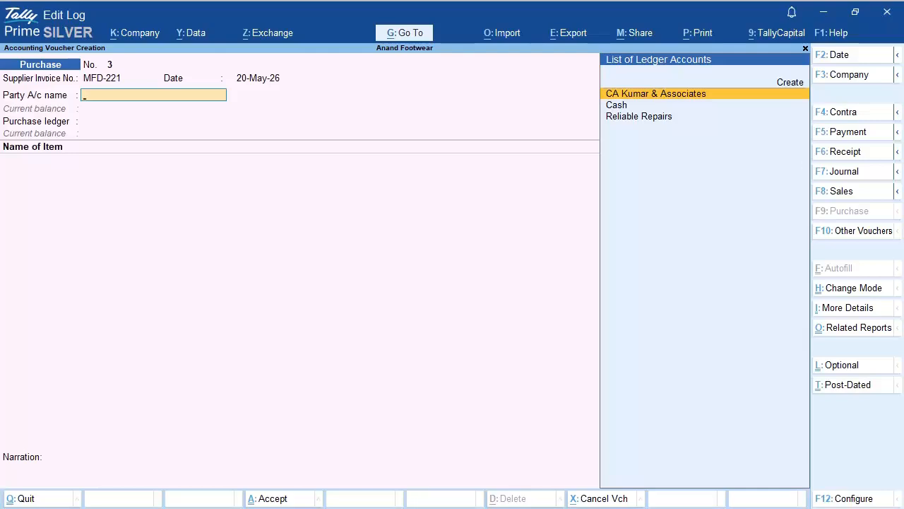
key("Up")
Step: Create ledger 'M/s Metro Footwear Distributors' under Sundry Creditors, bill-by-bill, 15-day credit period
key("Return")
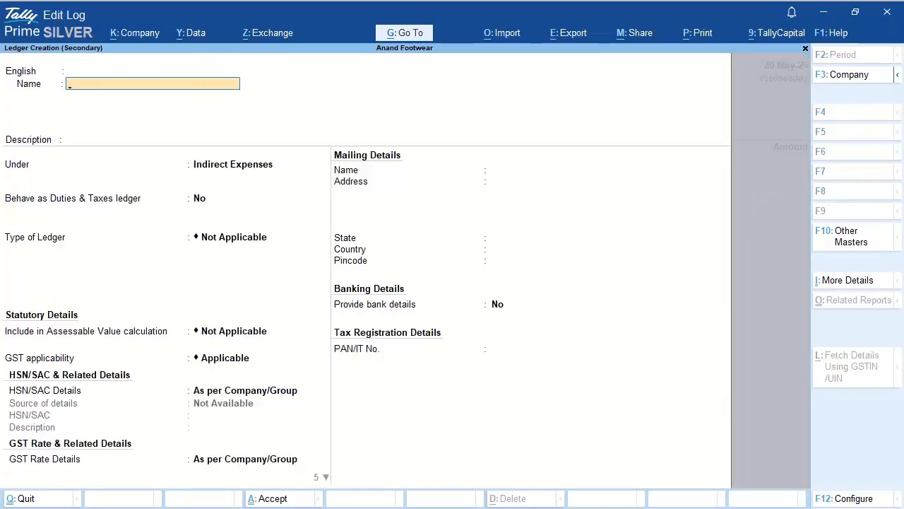
type("M/s Metro Footwear")
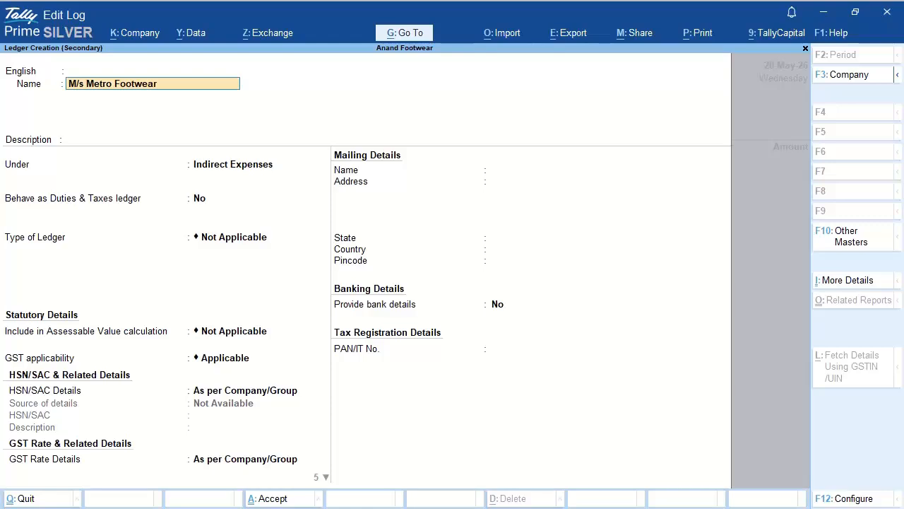
type(" Distributors")
key("Return")
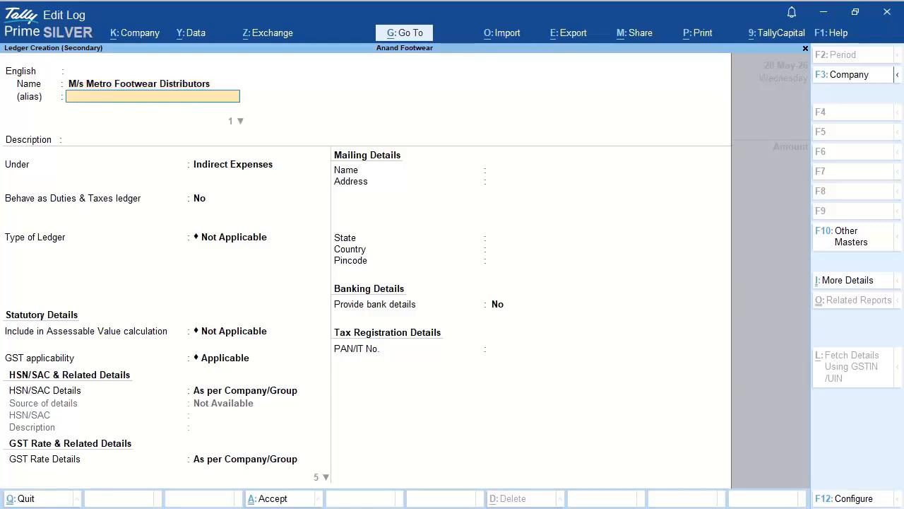
key("Return")
key("Return")
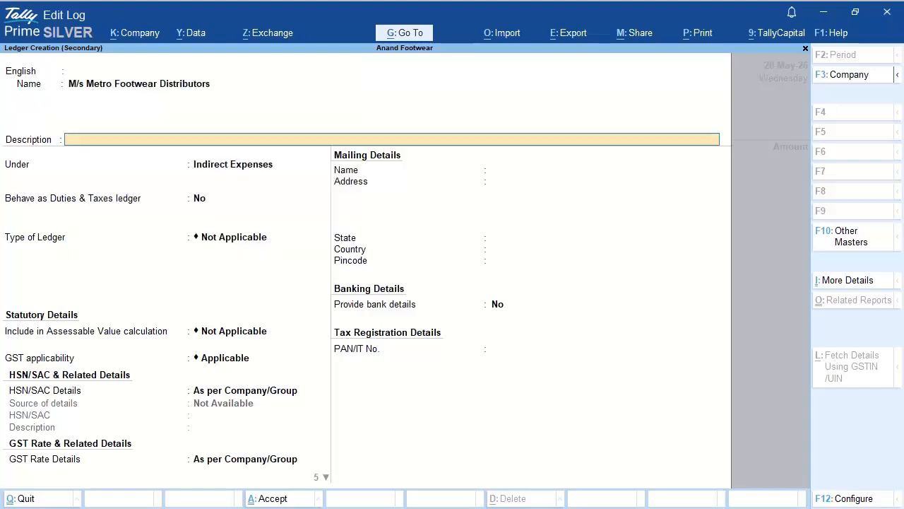
key("Return")
type("Sun")
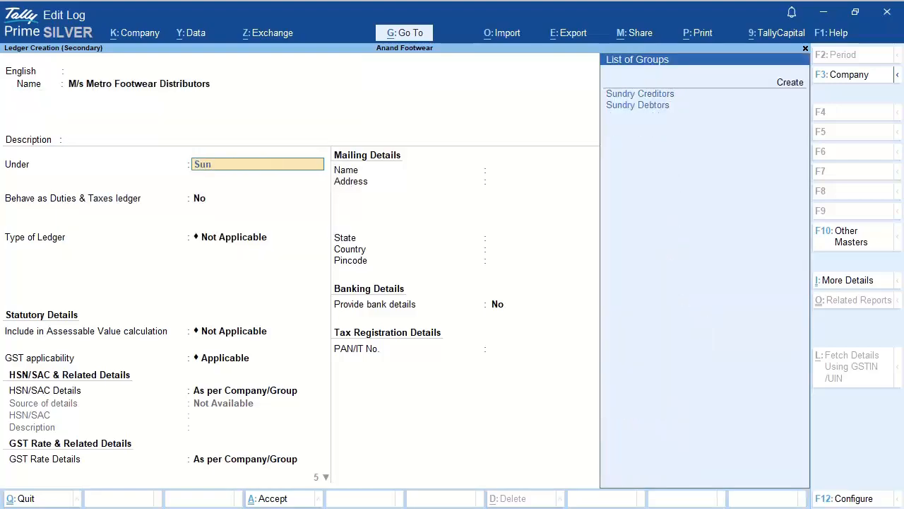
key("Return")
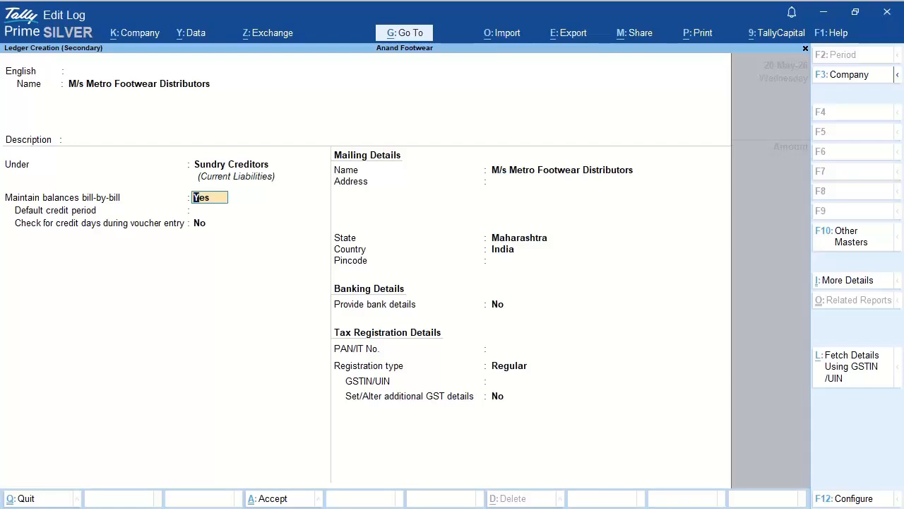
key("Return")
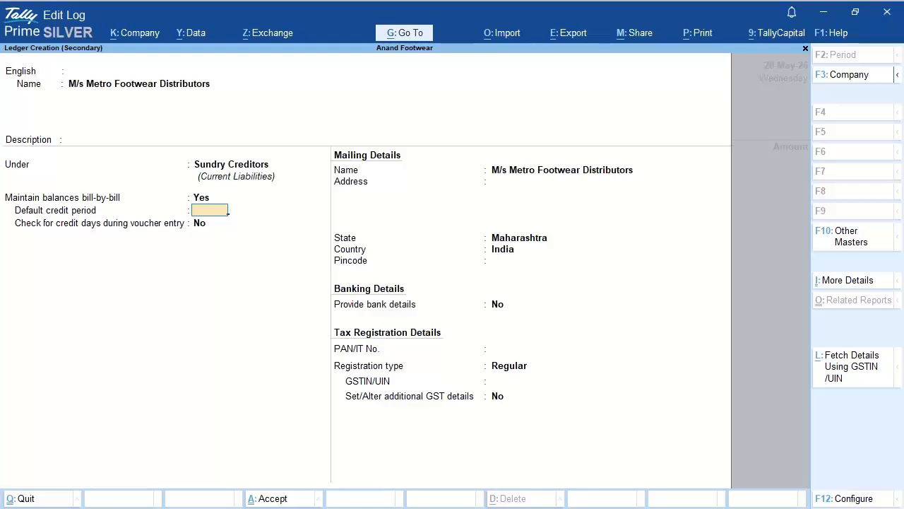
key("Return")
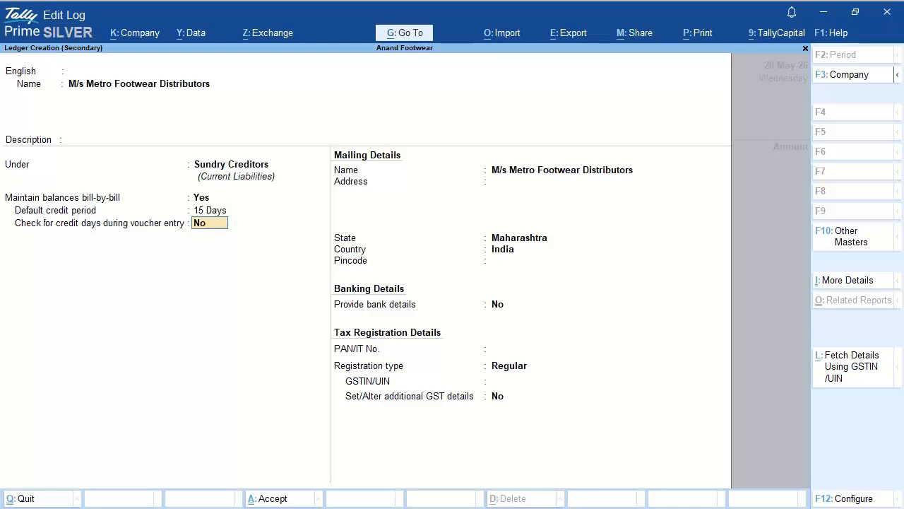
key("Return")
key("Return")
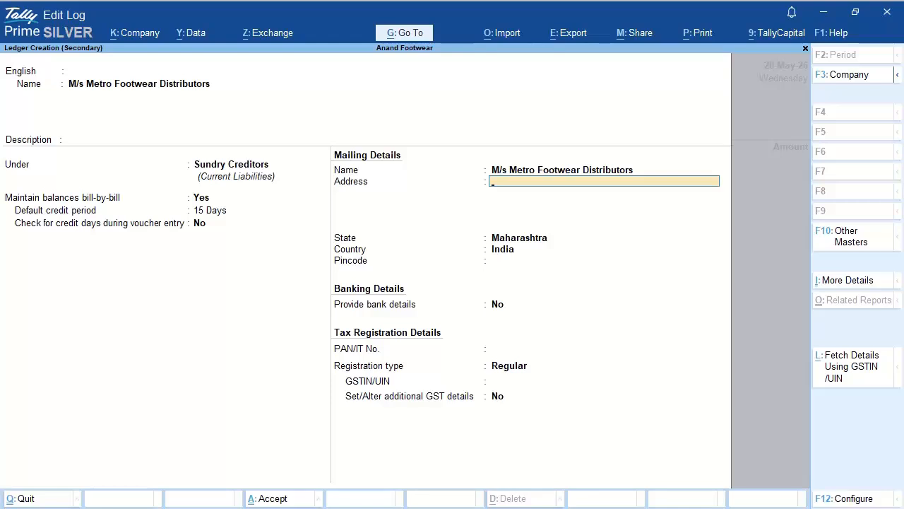
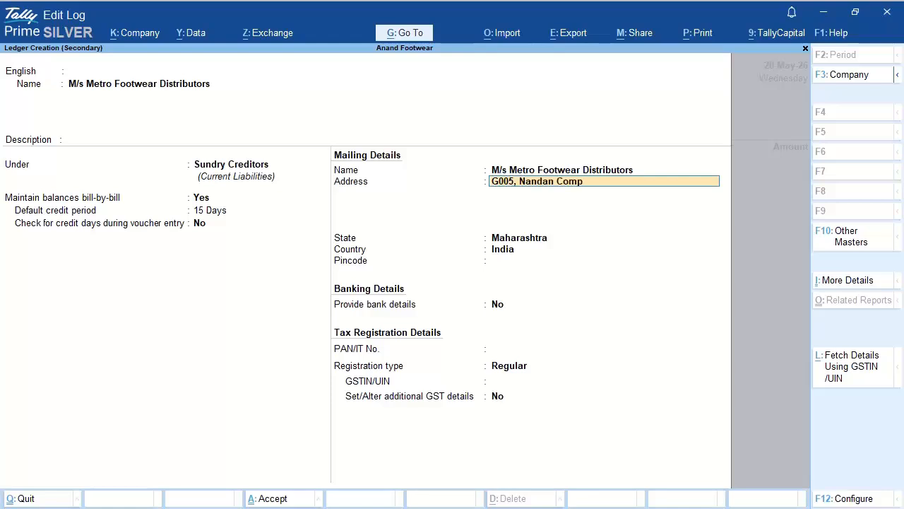
Step: Enter the supplier's three-line Mumbai mailing address, Maharashtra state and pincode
key("Return")
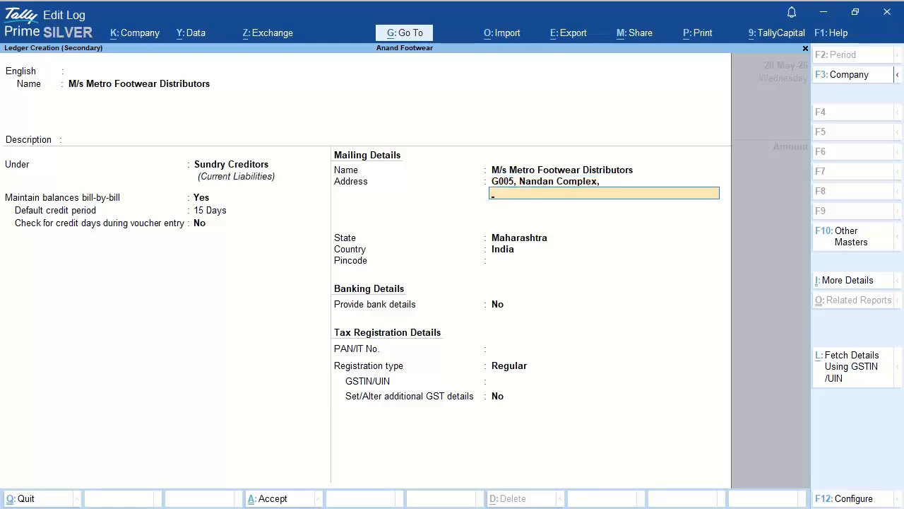
key("Return")
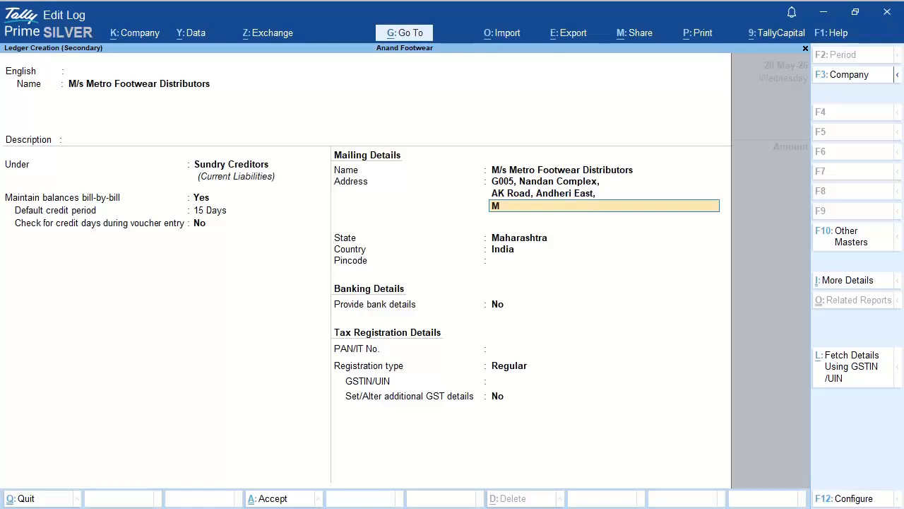
key("Return")
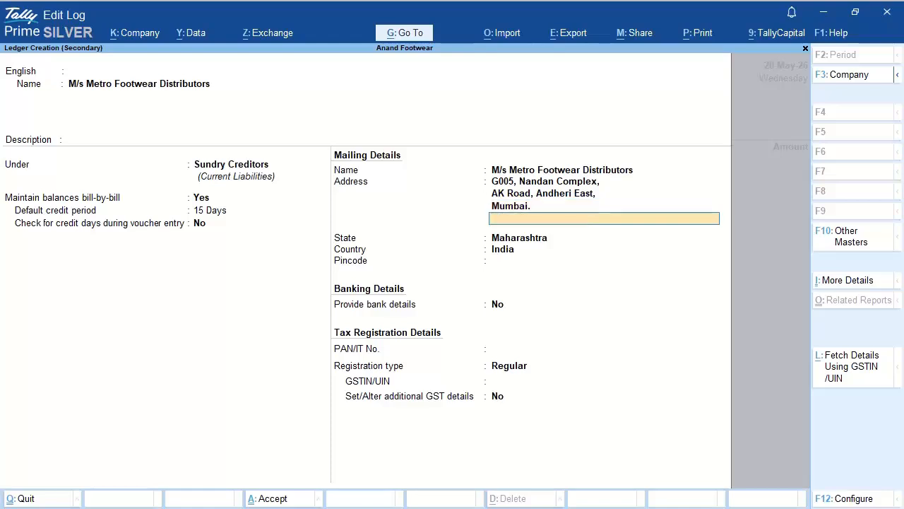
key("Return")
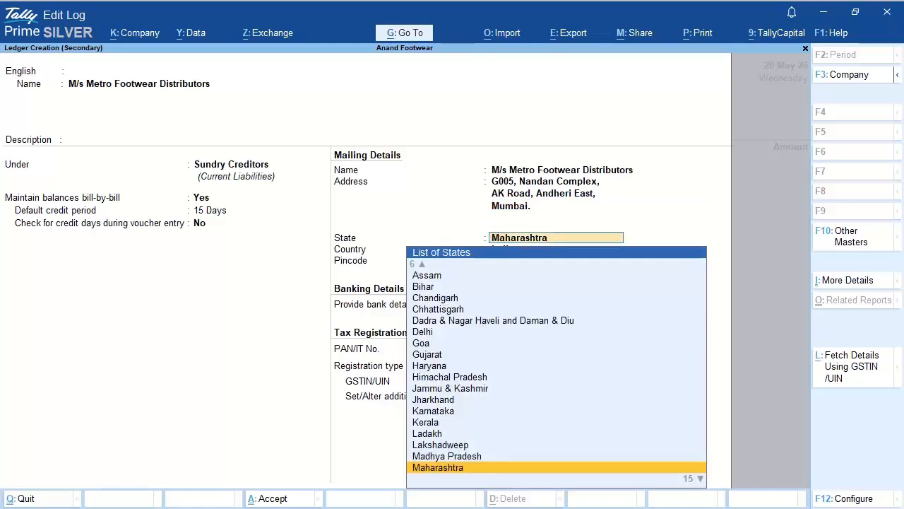
key("Return")
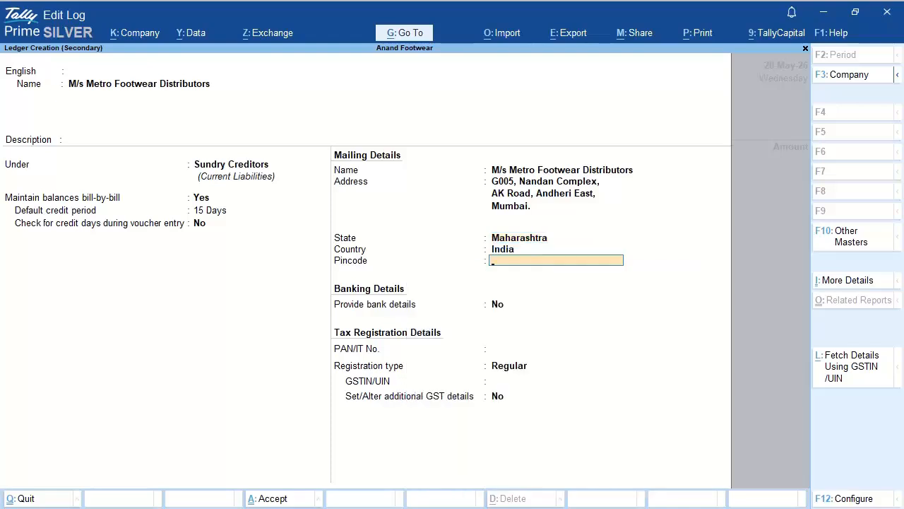
type("400091")
key("Return")
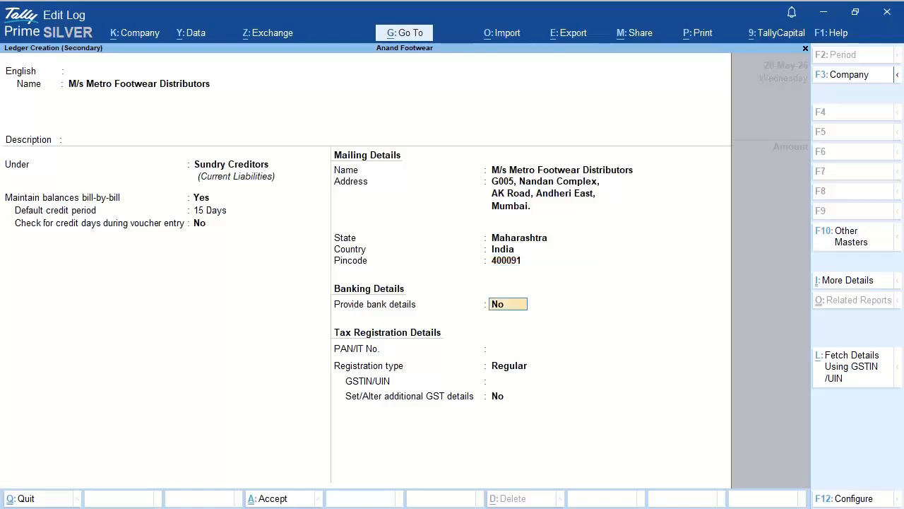
Step: Enter the supplier's PAN and Regular GSTIN, with no additional GST details
key("Return")
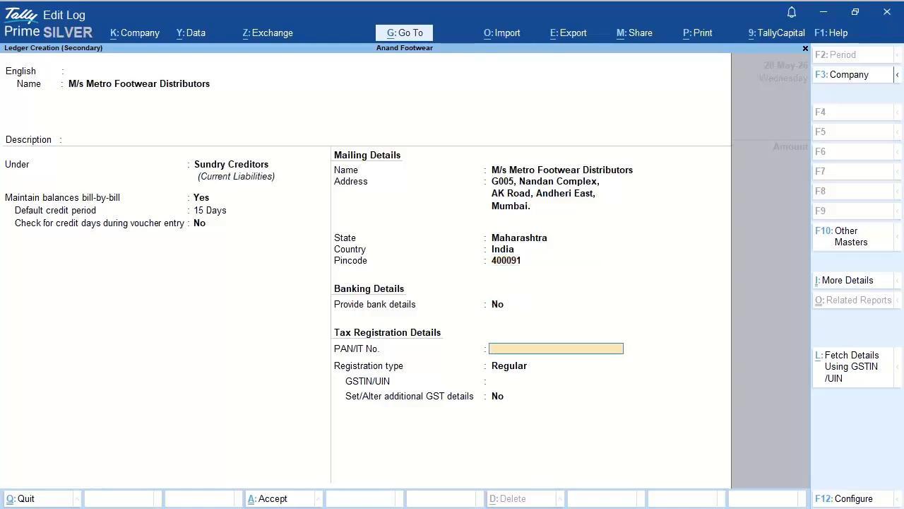
key("Return")
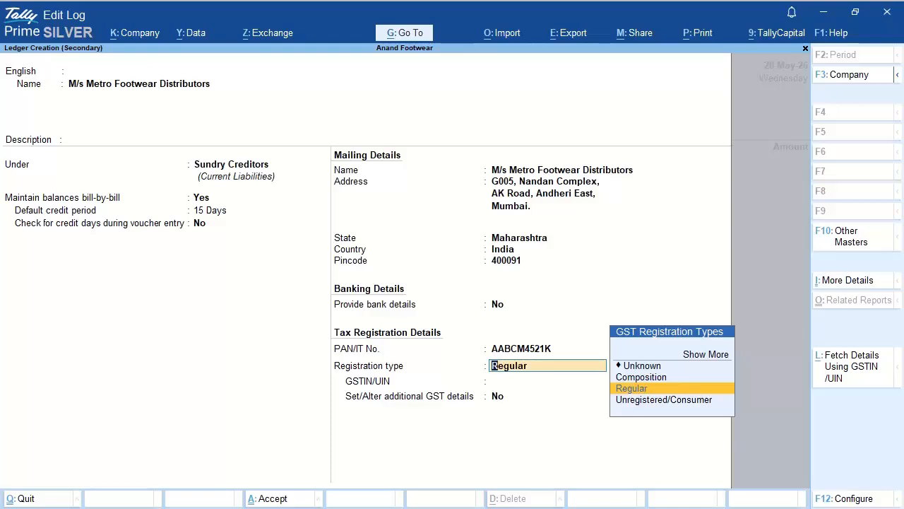
key("Return")
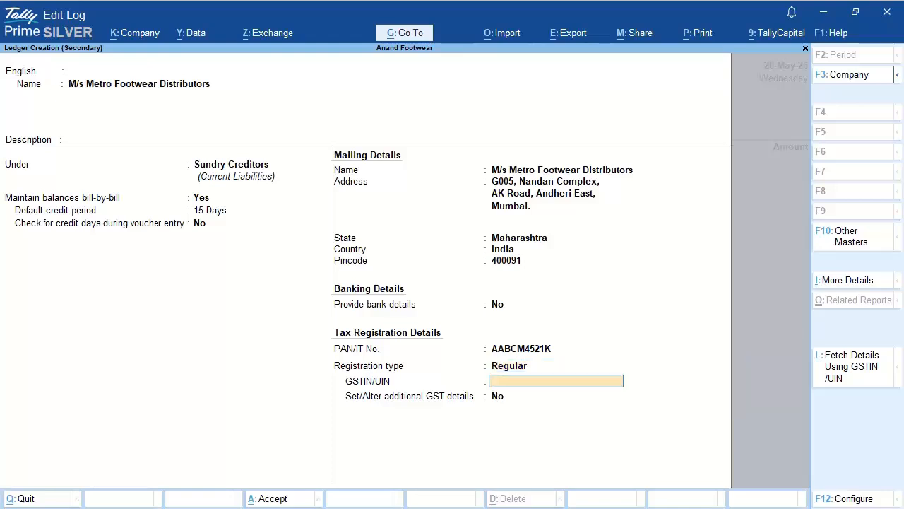
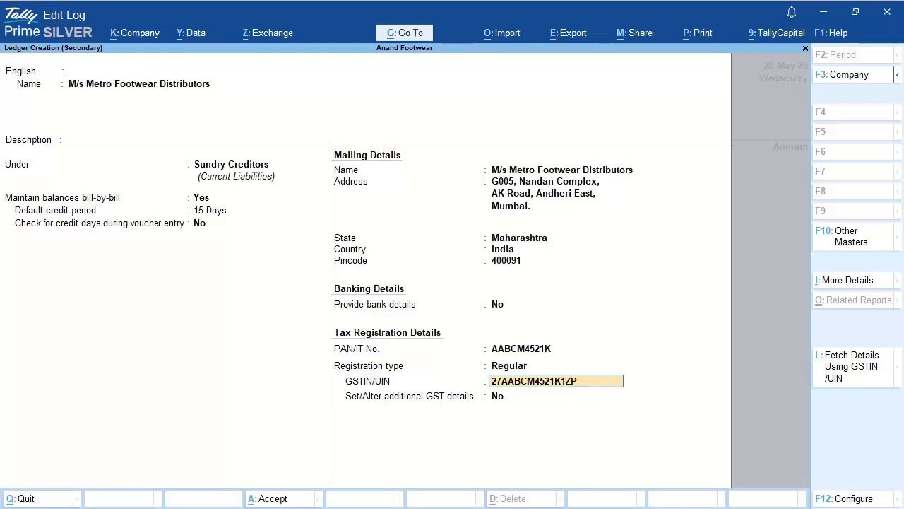
key("Return")
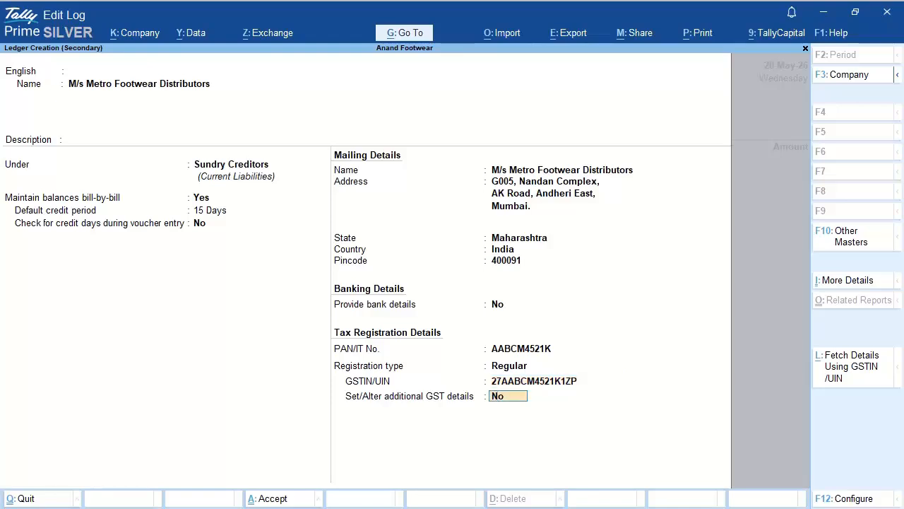
key("Return")
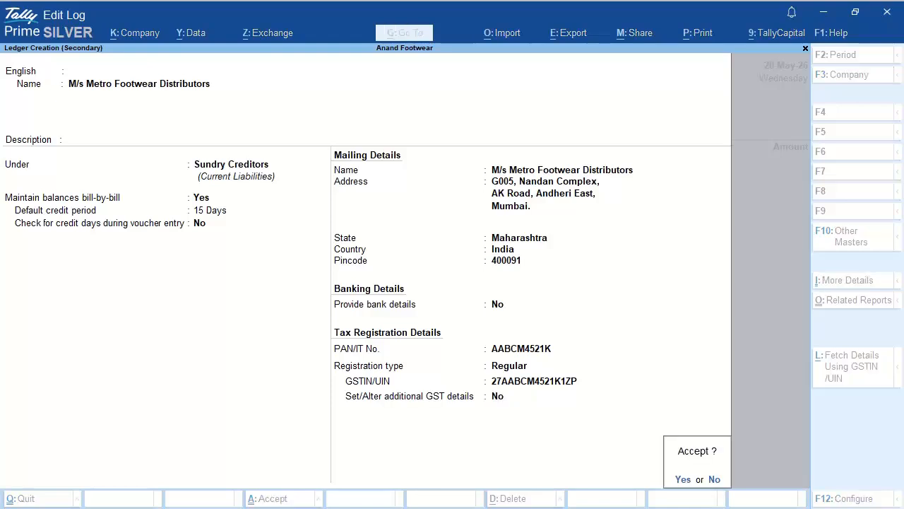
Step: Save the supplier ledger and close Party Details to return to the voucher
key("y")
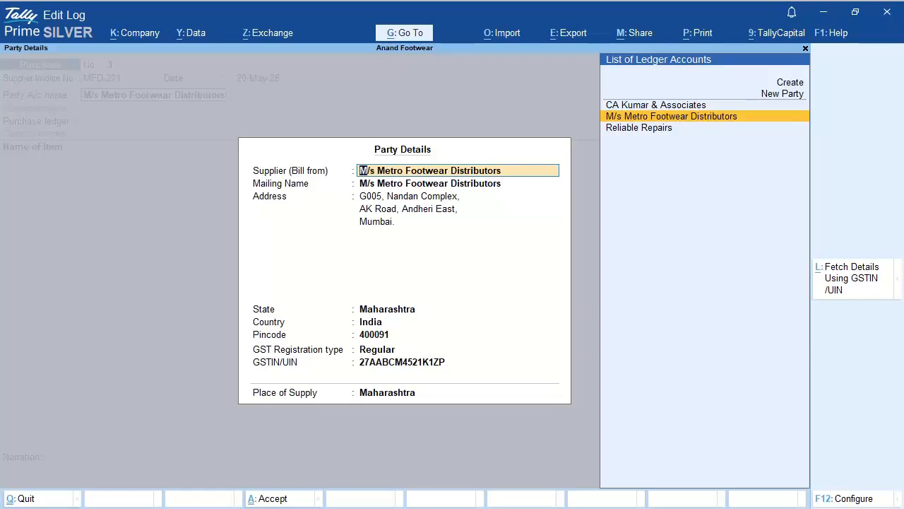
key("ctrl+a")
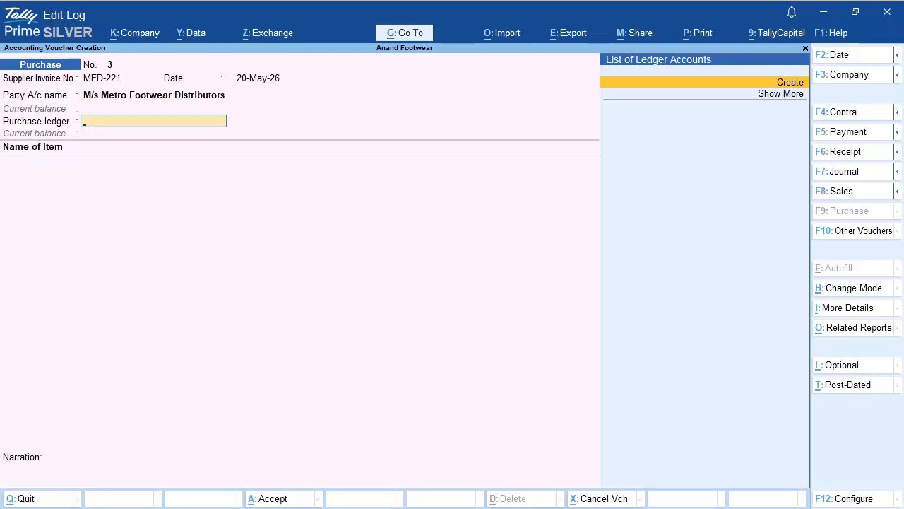
Step: Create a ledger named Purchase Accounts under the Purchase Accounts group
key("alt+c")
type("P")
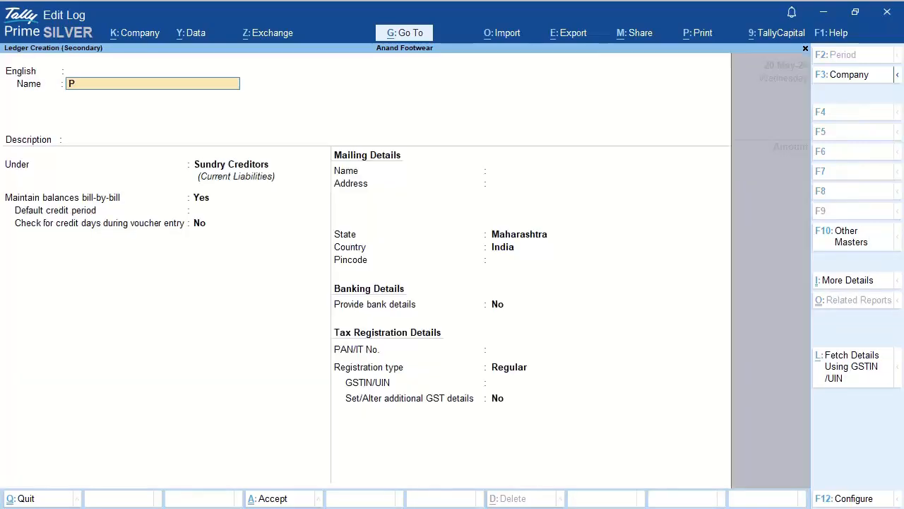
type("urchase Accounts")
key("Return")
key("Return")
key("Return")
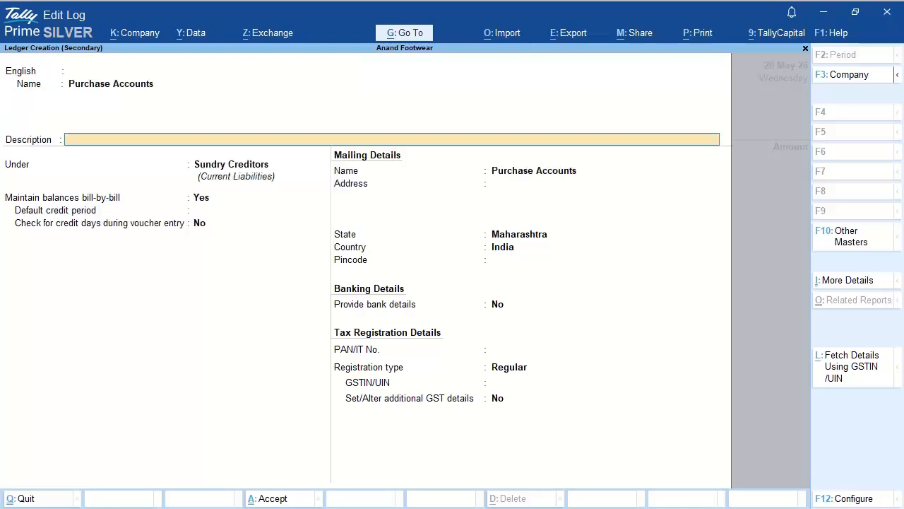
key("Return")
type("Purc")
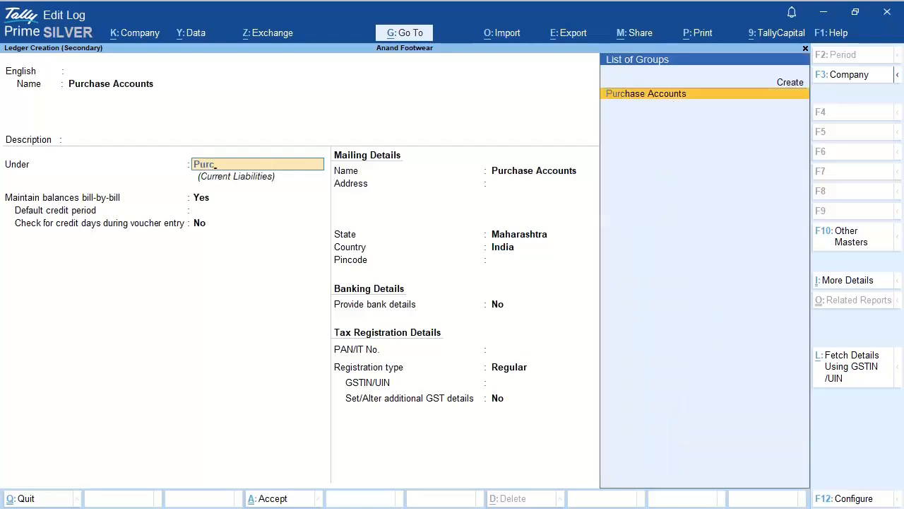
key("Return")
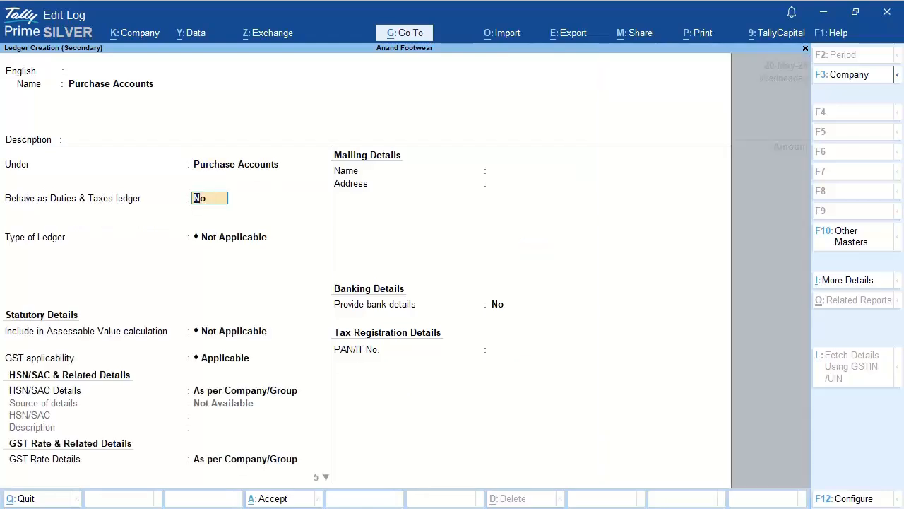
key("Return")
key("Return")
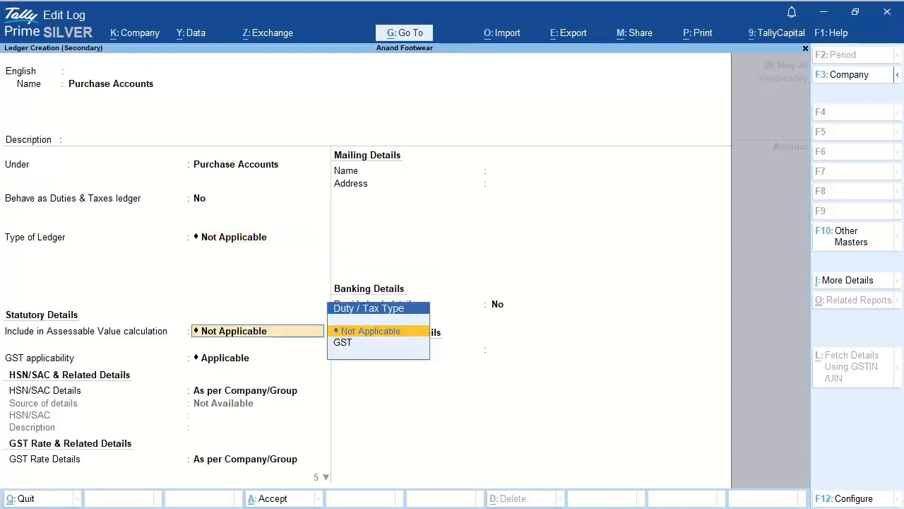
key("Return")
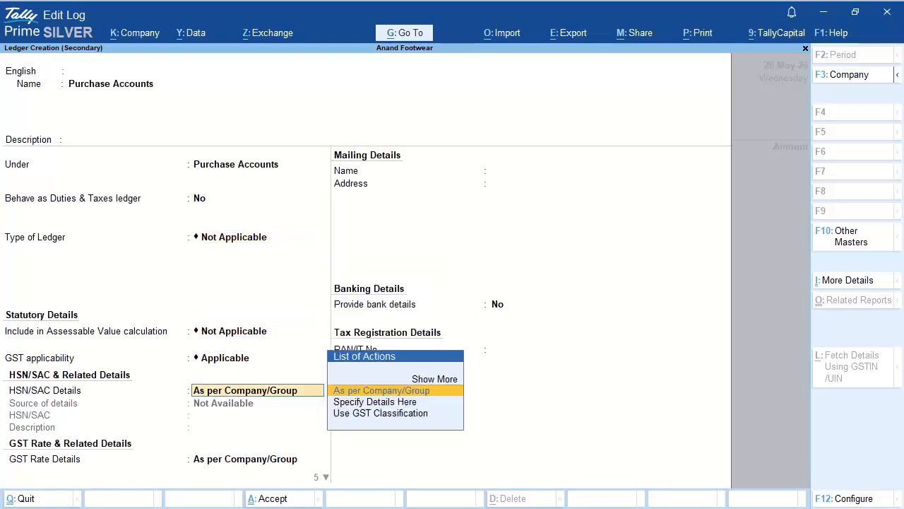
Step: Keep GST applicable with rates per company, set supply type to Goods, and save
key("Return")
key("Return")
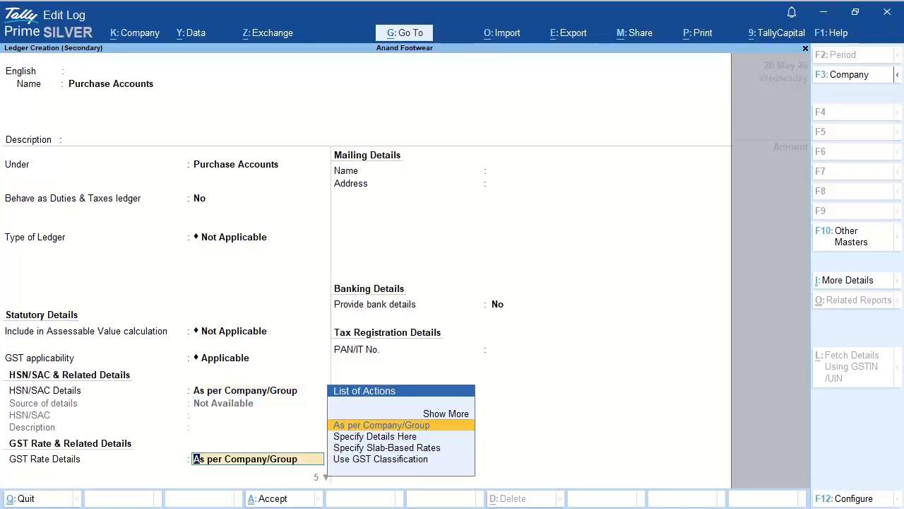
key("Return")
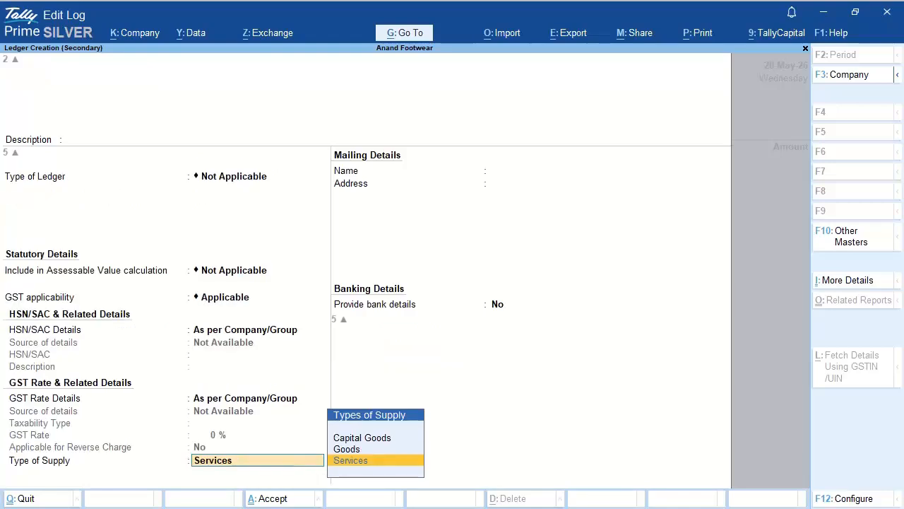
key("Up")
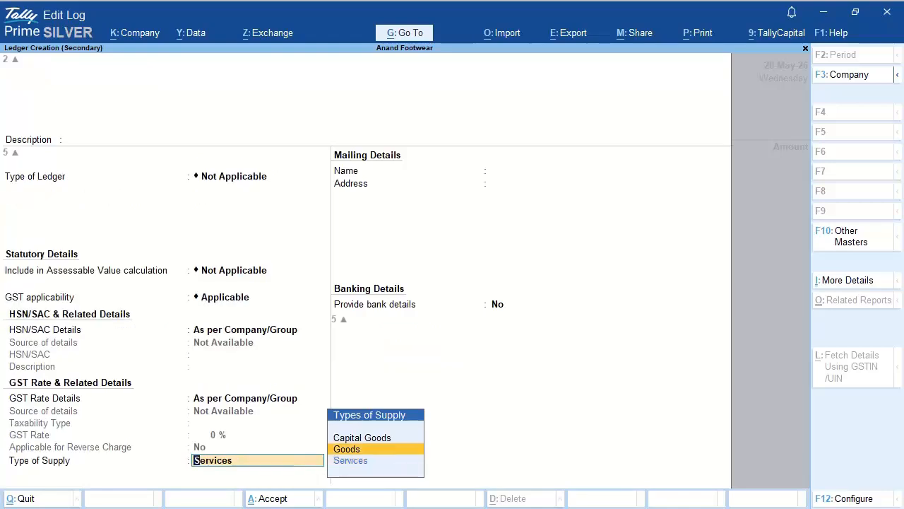
key("Return")
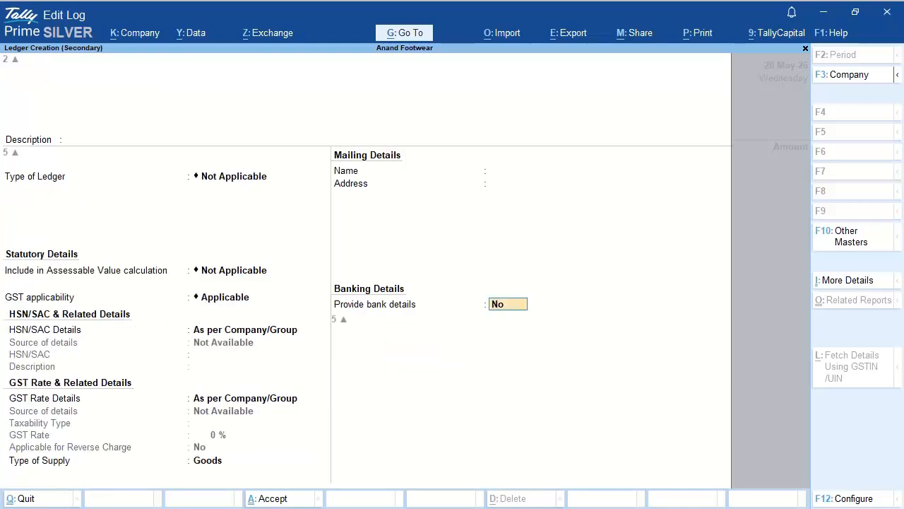
key("Return")
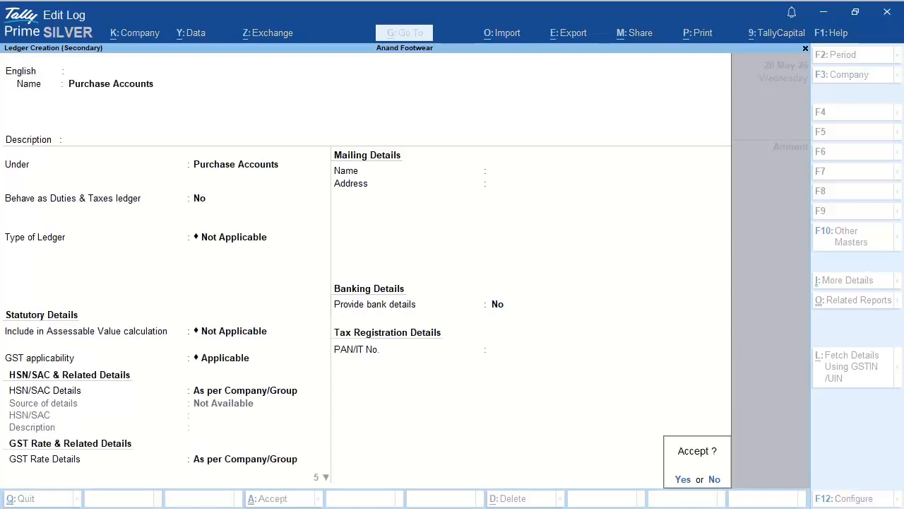
key("Return")
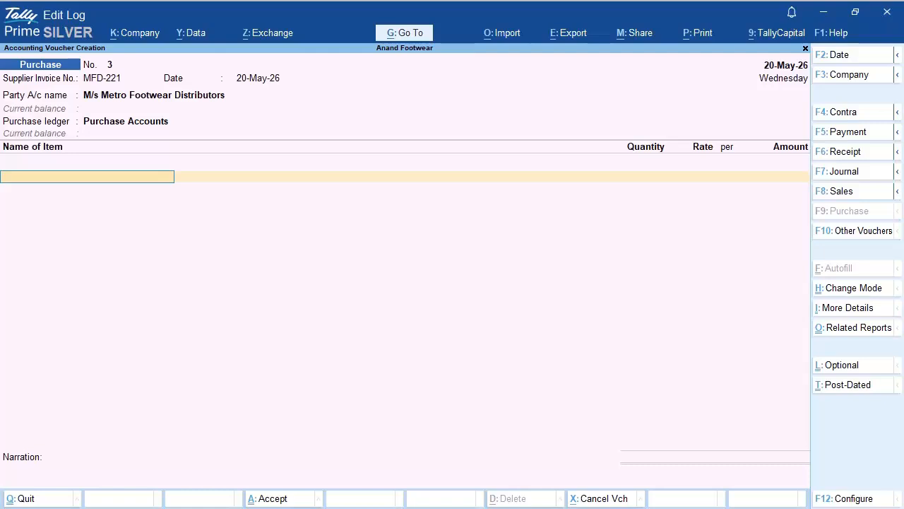
Step: Create stock item Men's Sports Shoes under Primary with category Not Applicable
key("space")
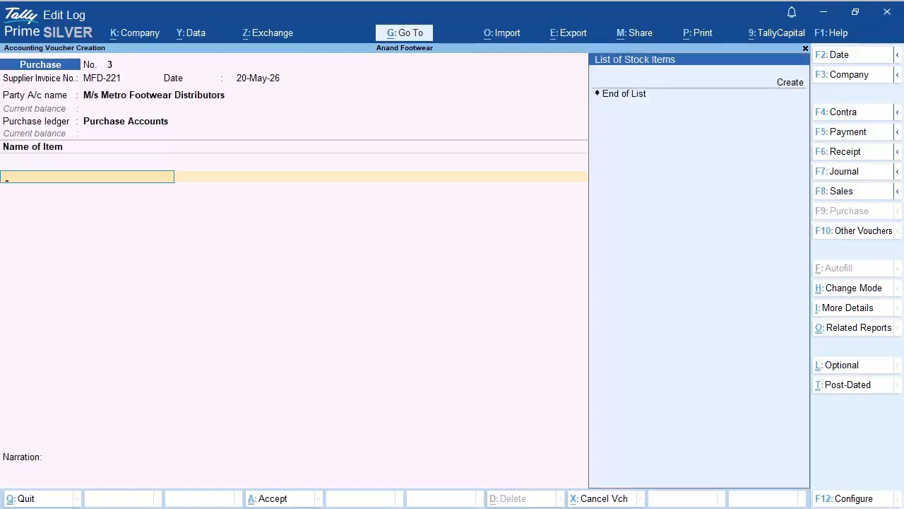
key("Up")
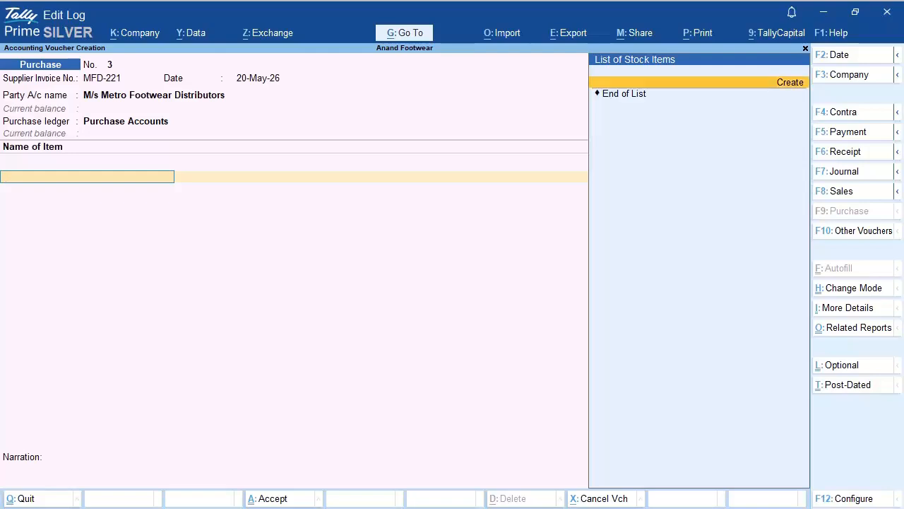
key("Return")
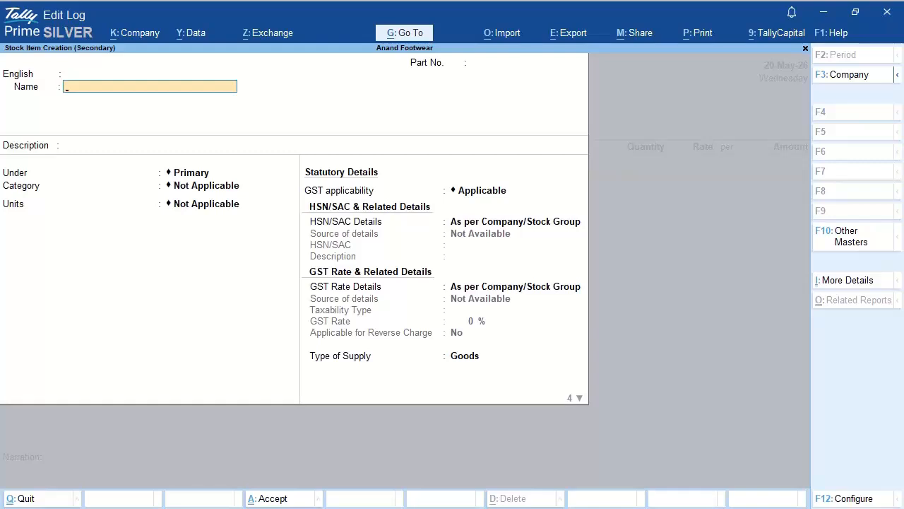
type("Men's Sports Sh")
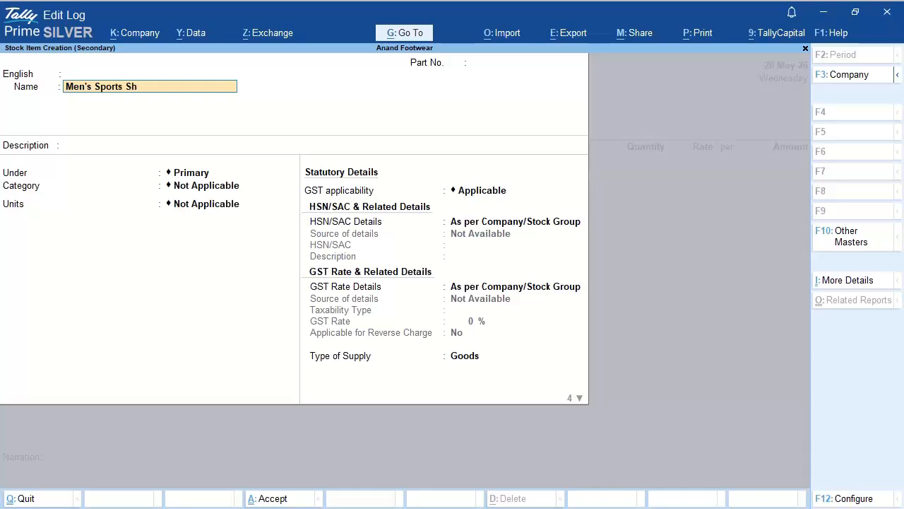
type("oes")
key("Return")
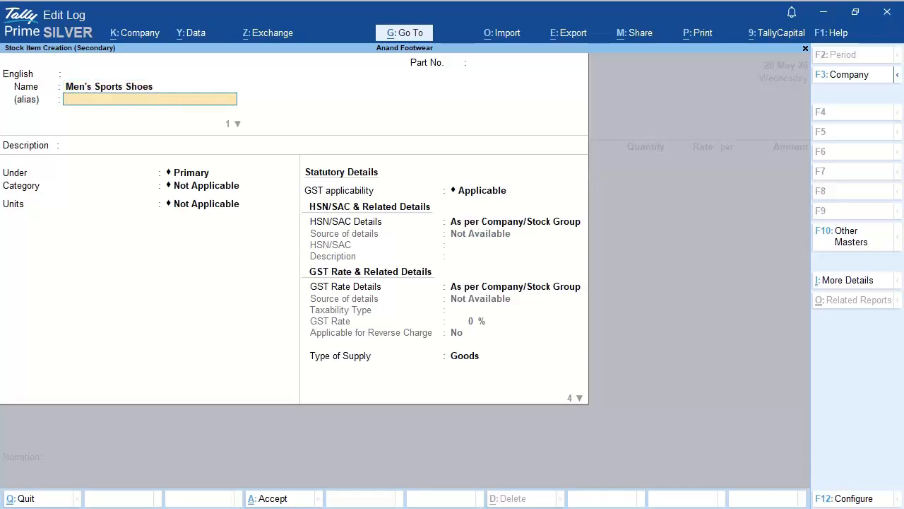
key("Return")
key("Return")
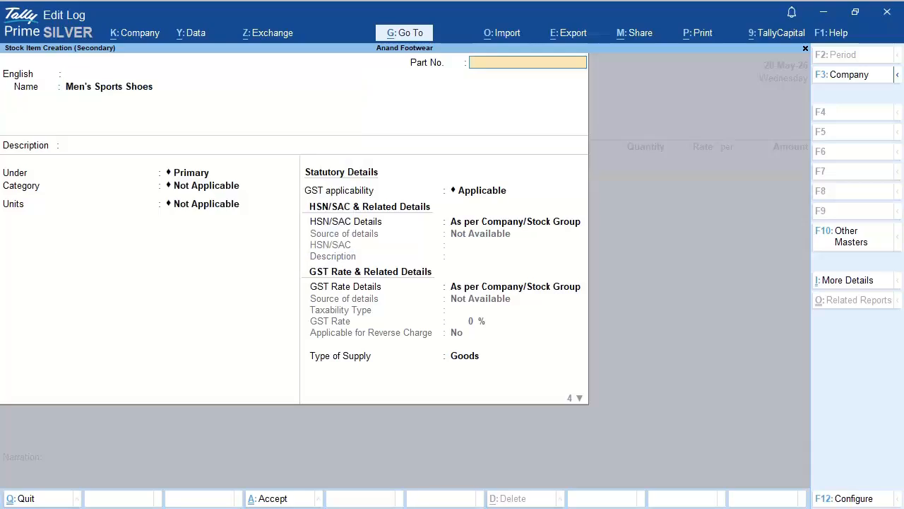
key("Return")
key("Return")
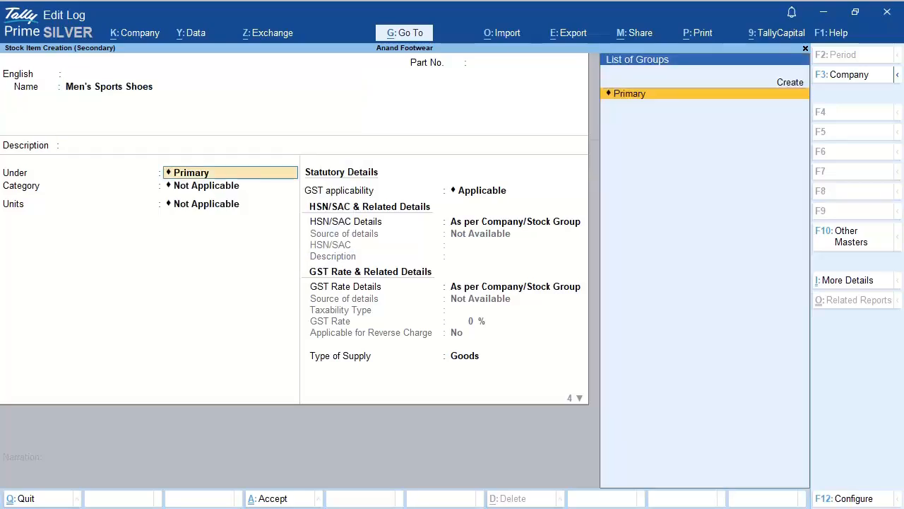
key("Return")
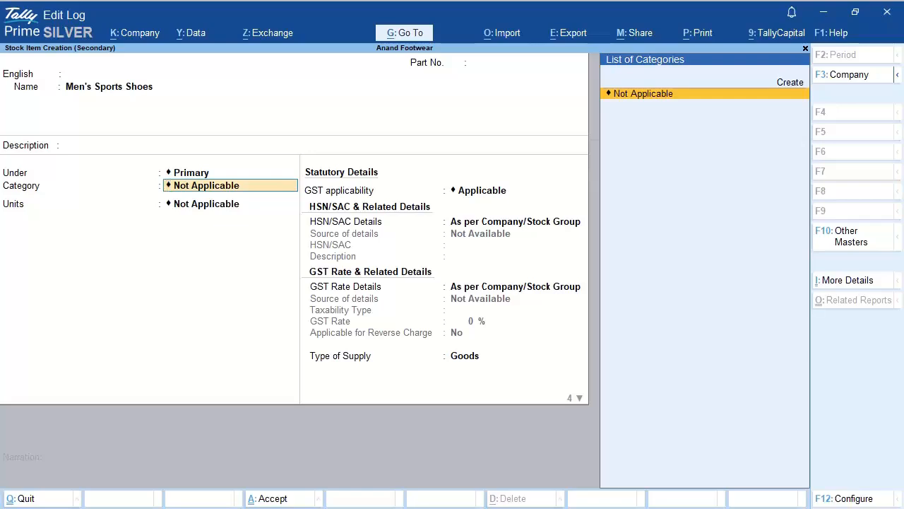
key("Return")
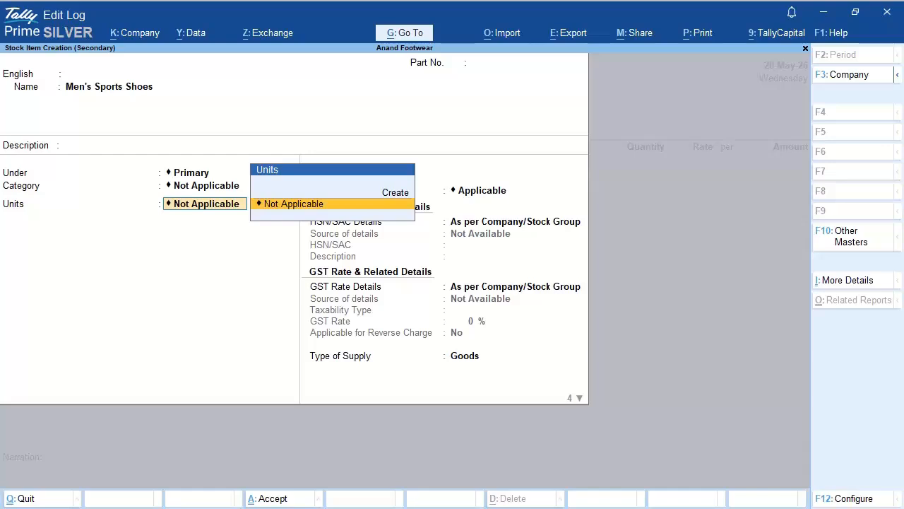
key("Up")
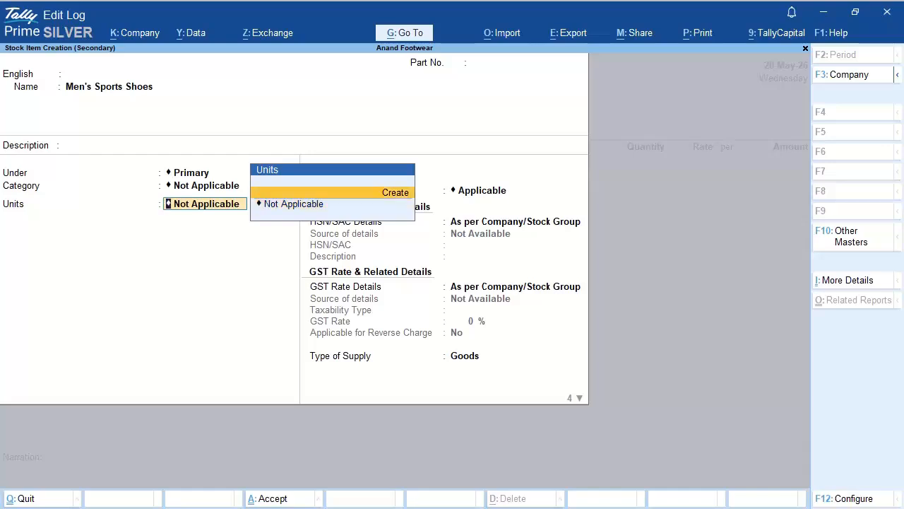
key("Return")
Step: Define simple unit Pair, formal name Pairs, UQC PRS-PAIRS, with 0 decimal places
type("Pair")
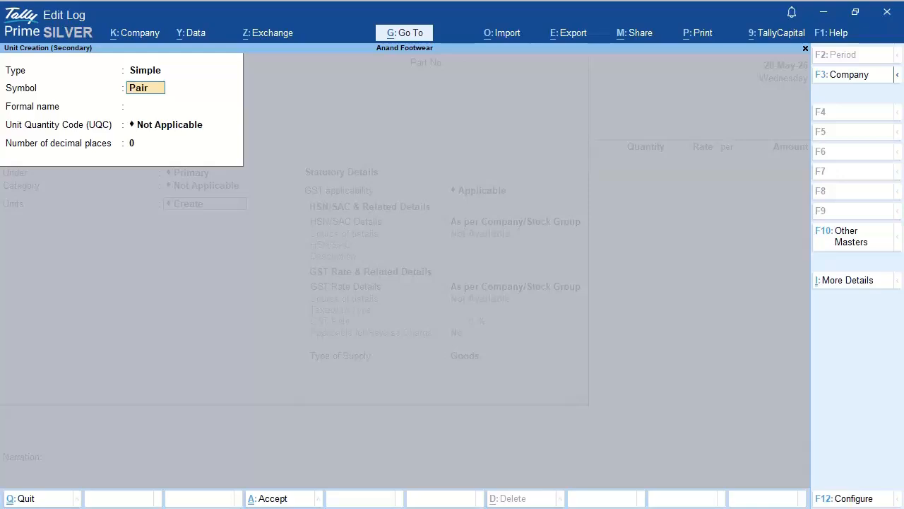
key("Return")
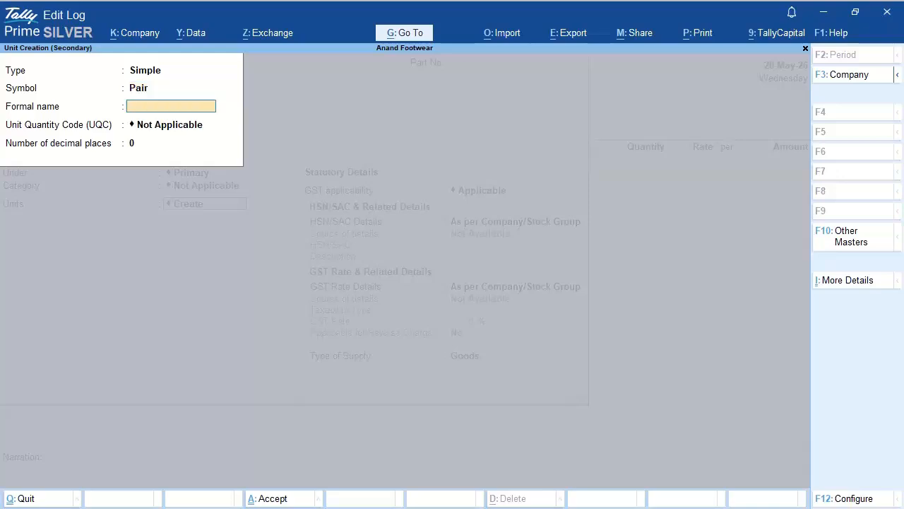
type("Pairs")
key("Return")
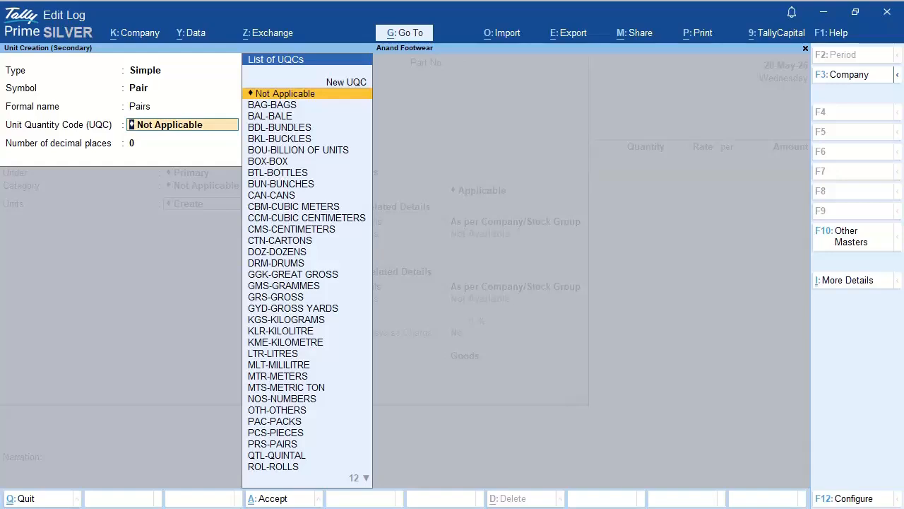
type("Pa")
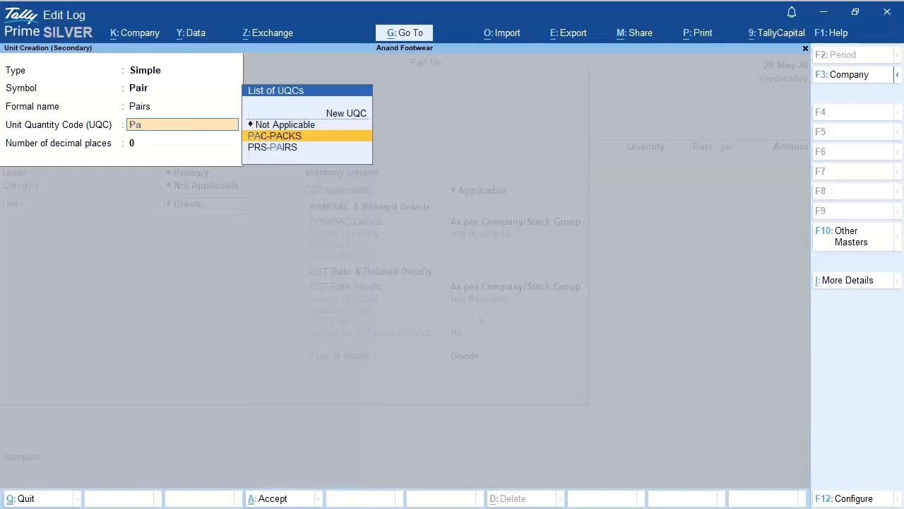
key("Down")
key("Return")
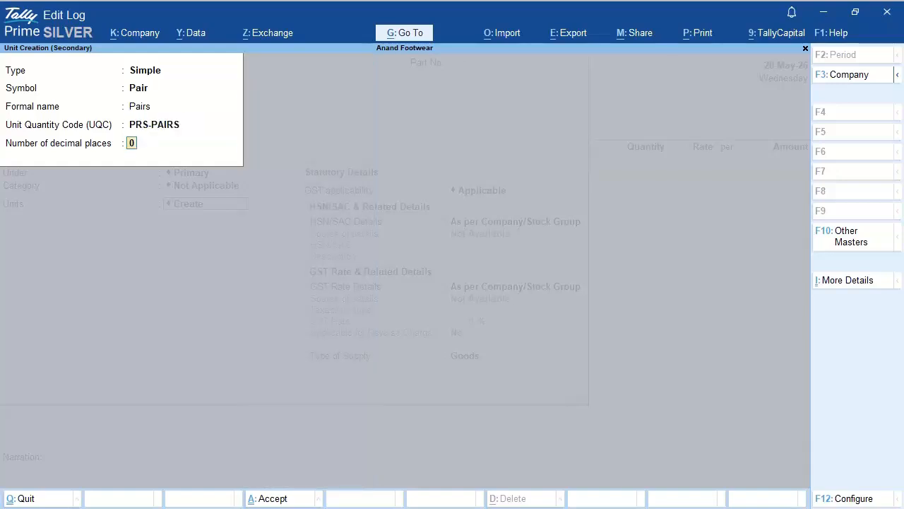
key("Return")
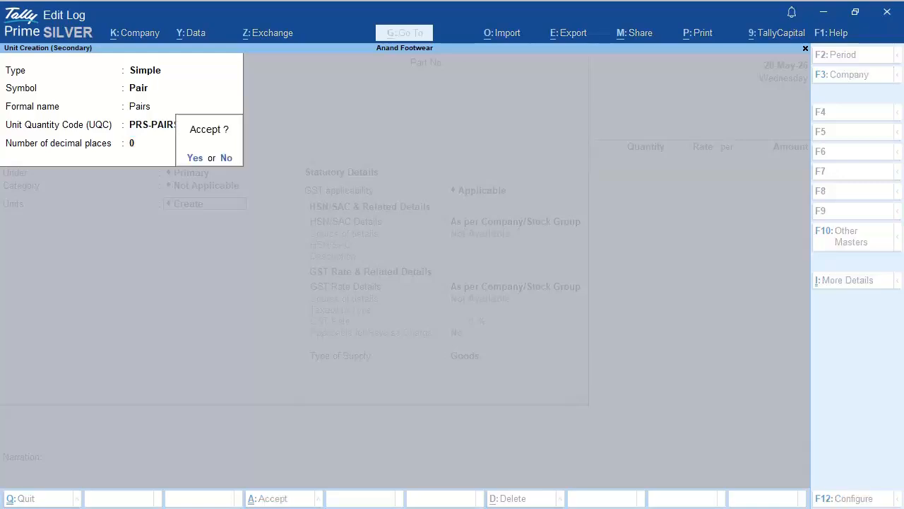
Step: Save the Pair unit and keep Avg. Cost and Avg. Price valuation methods
key("Return")
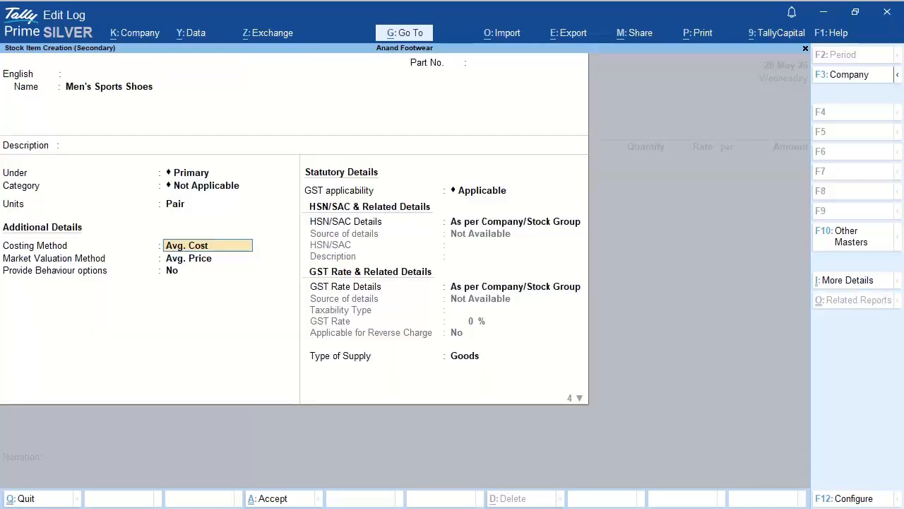
key("Return")
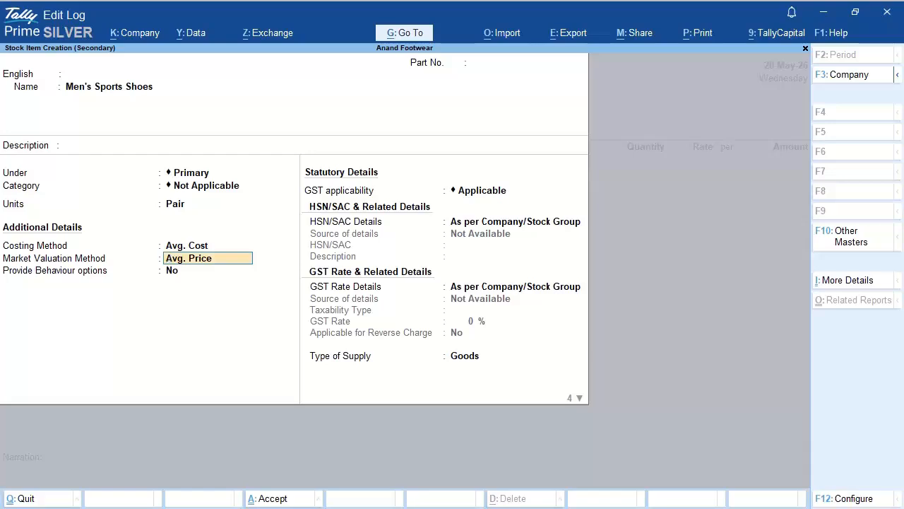
key("Return")
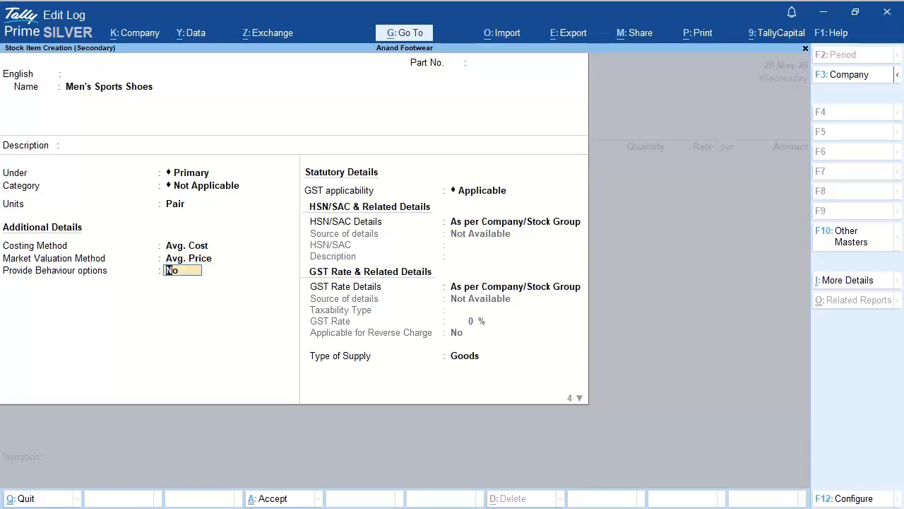
key("Return")
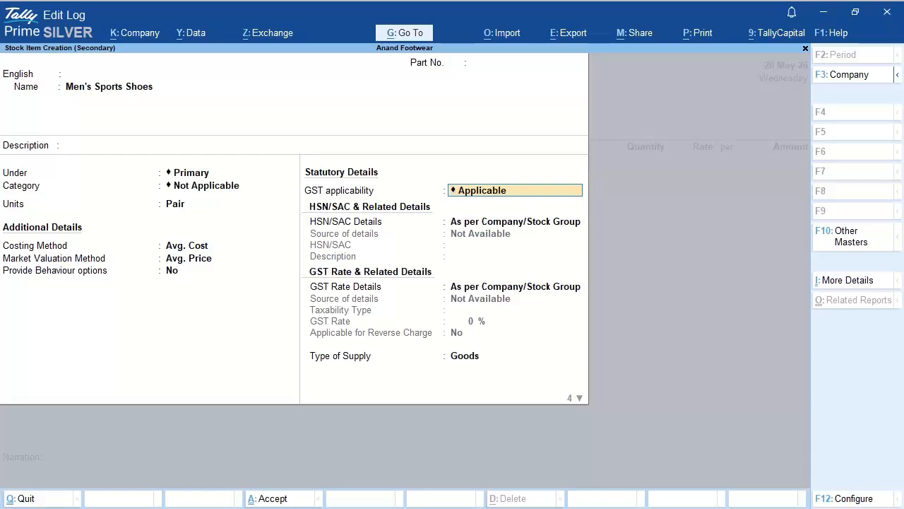
Step: Specify HSN 562014 with description 'Shoes' and Taxable 18% GST on the item
key("Return")
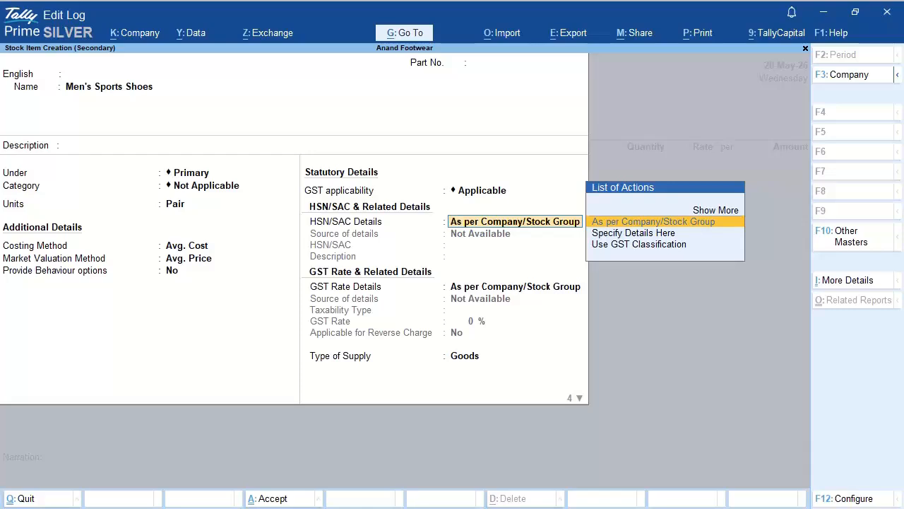
key("Down")
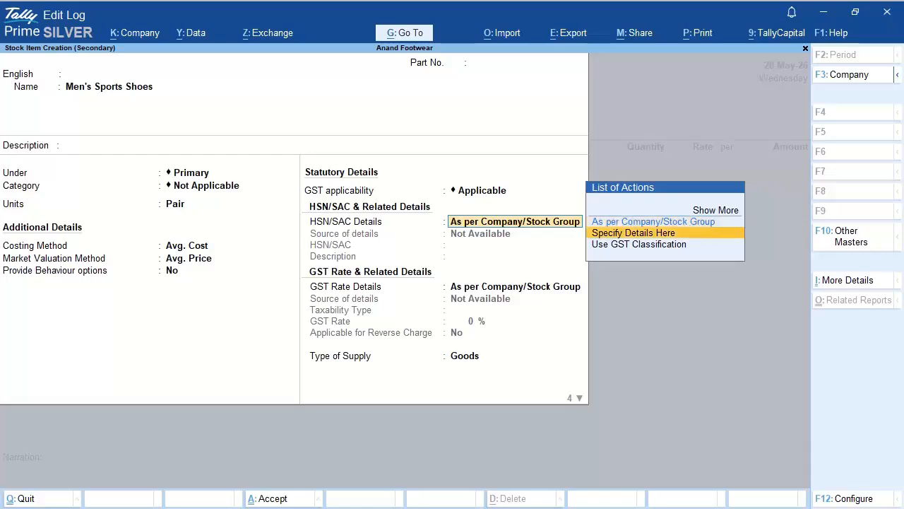
key("Return")
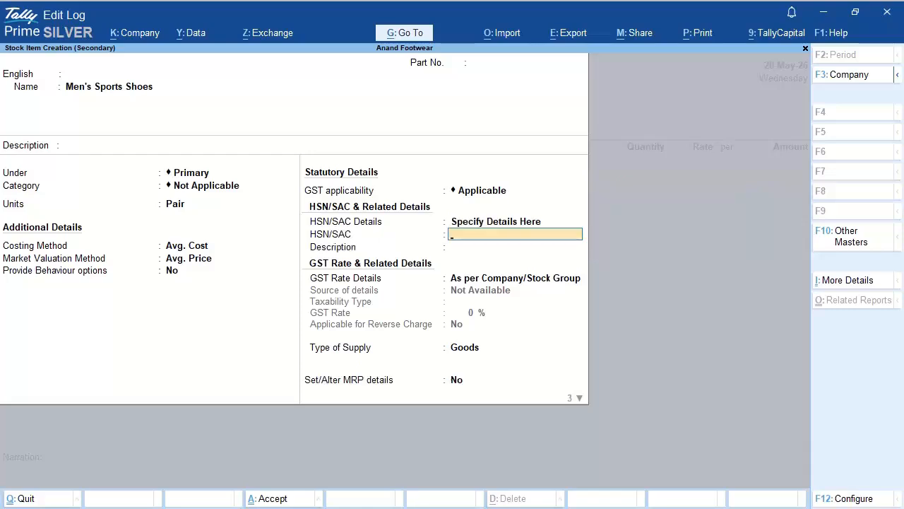
type("562014")
key("Return")
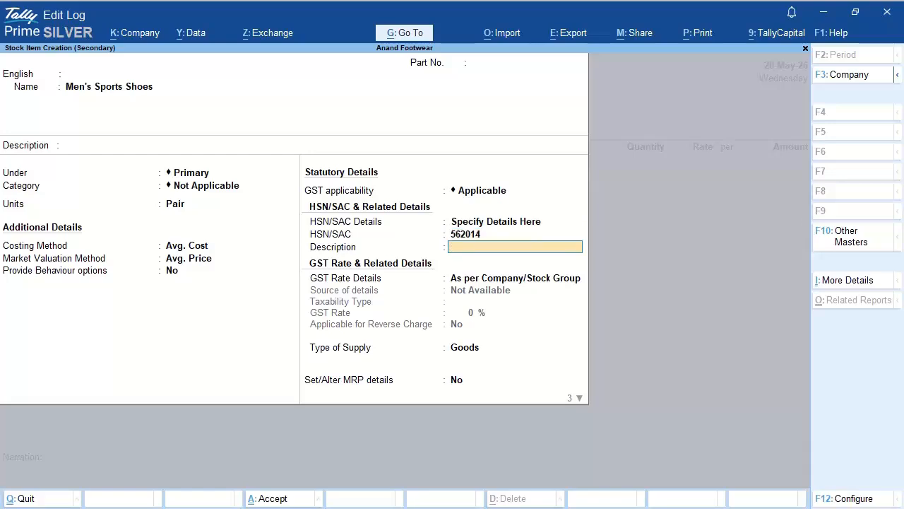
type("Shoes")
key("Return")
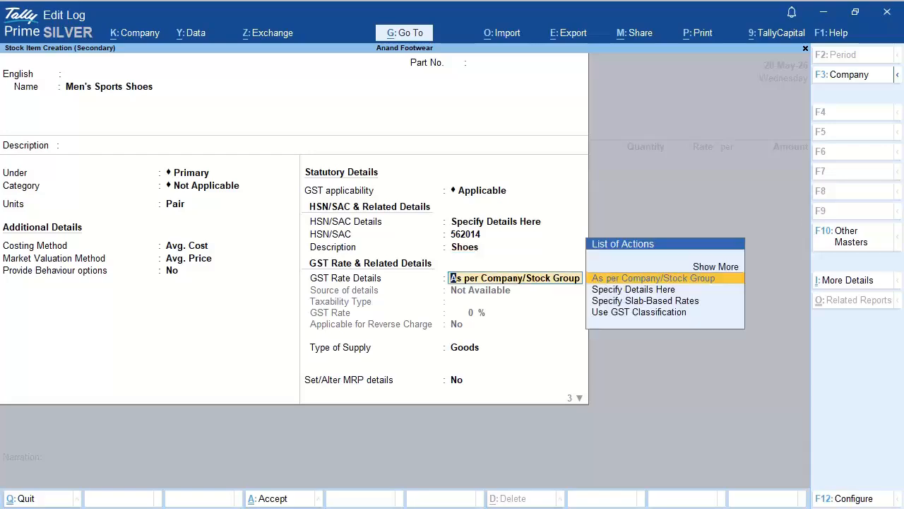
key("Down")
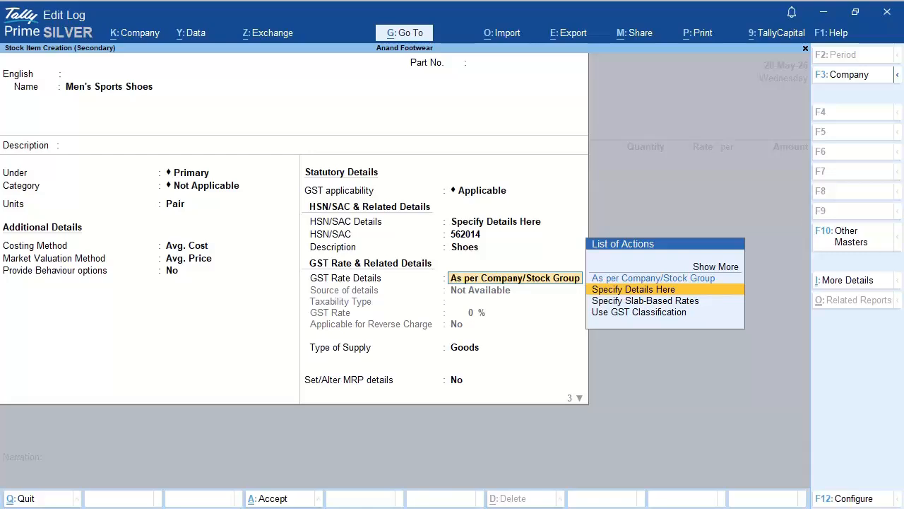
key("Return")
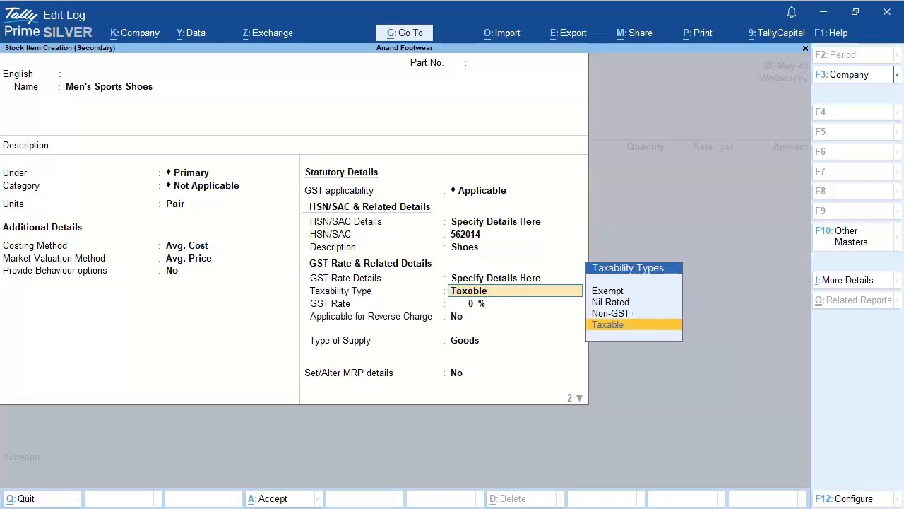
key("Return")
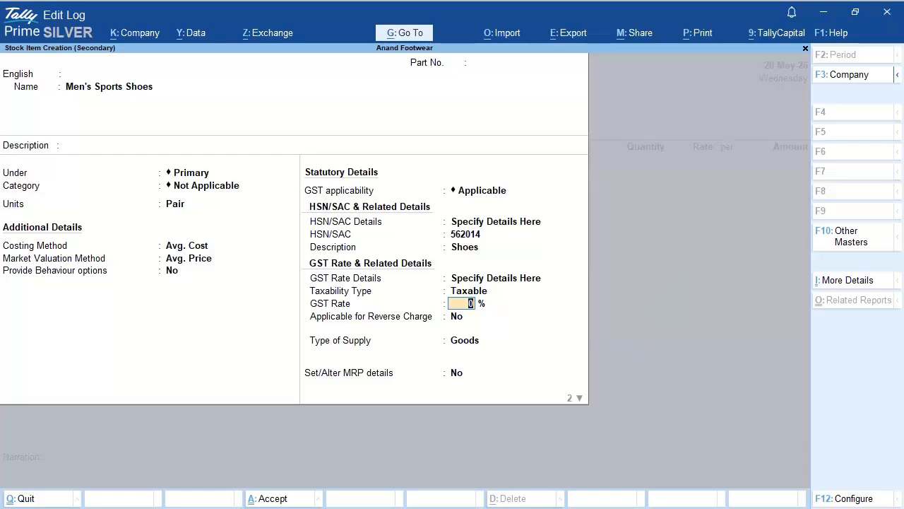
type("18")
key("Return")
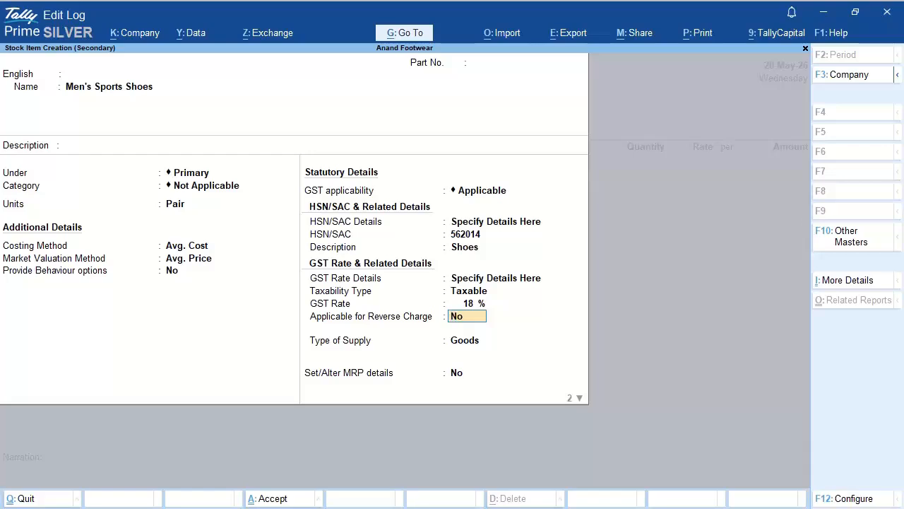
Step: Save the shoe item with remaining defaults and enter 50 pairs at rate 800
key("Return")
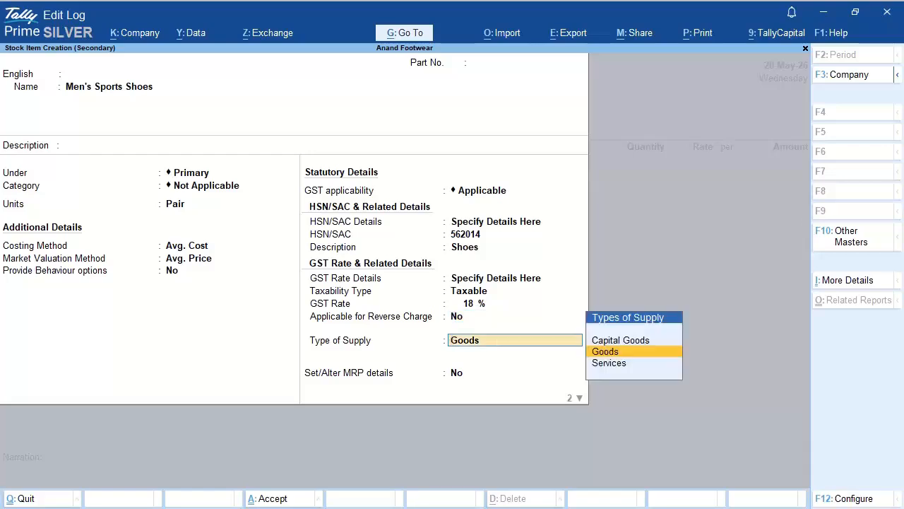
key("Return")
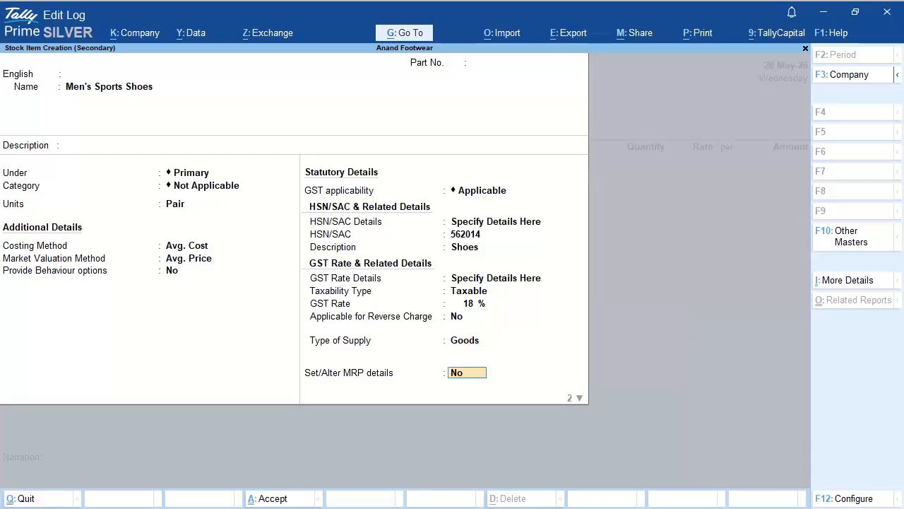
key("Return")
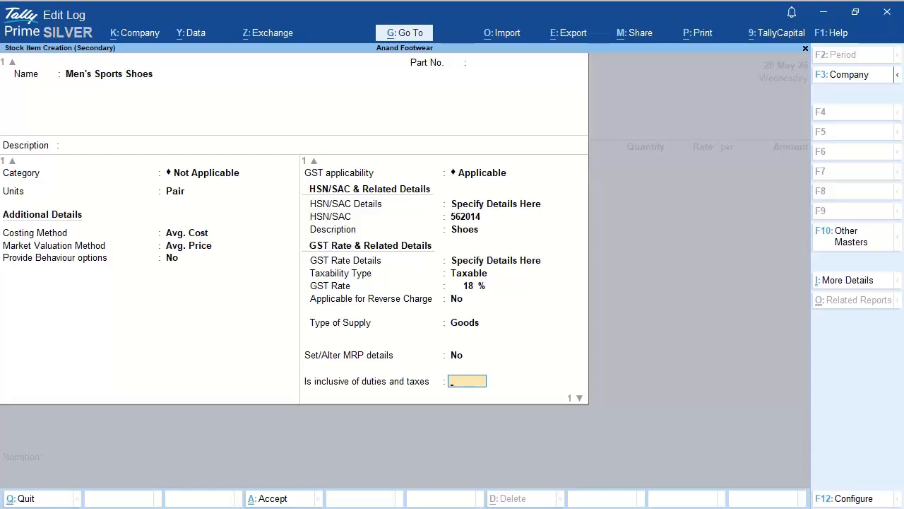
key("Return")
key("Return")
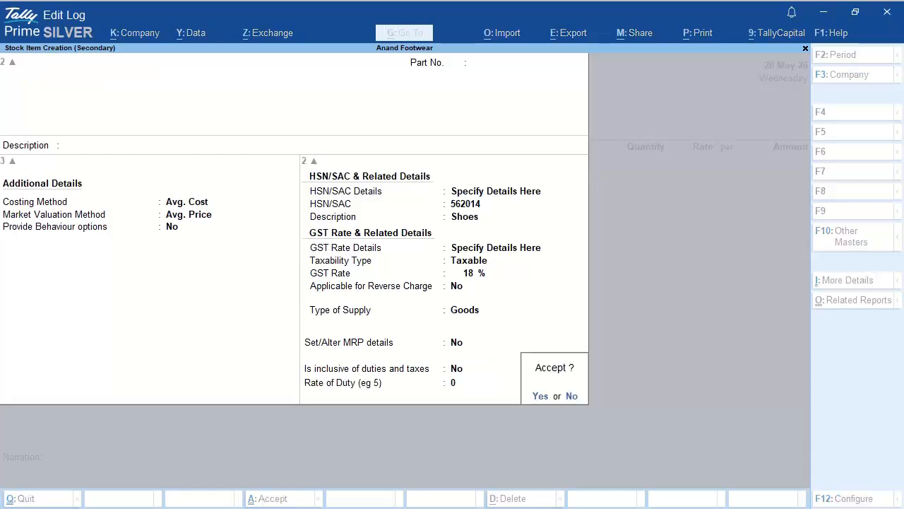
key("Return")
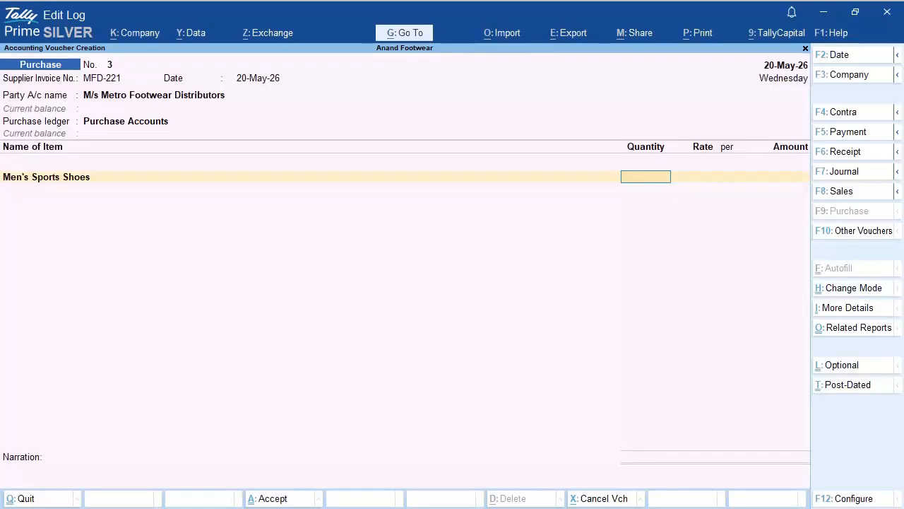
type("50")
key("Return")
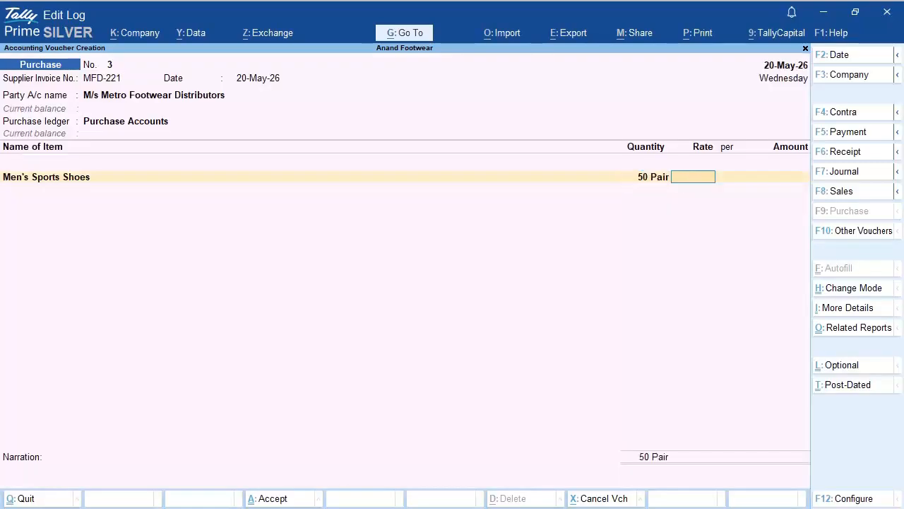
type("800")
key("Return")
key("Return")
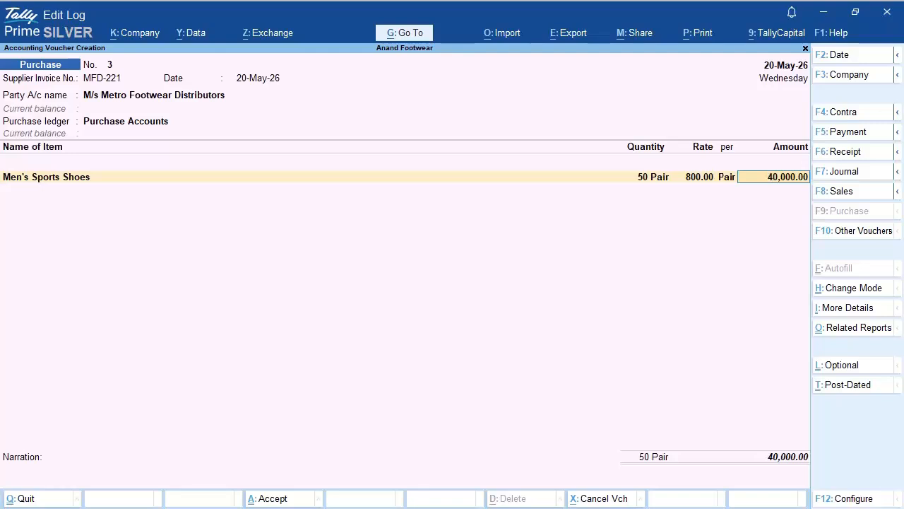
Step: Accept the 40,000.00 line amount, keeping GST rate and HSN 562014 from the stock item
key("Return")
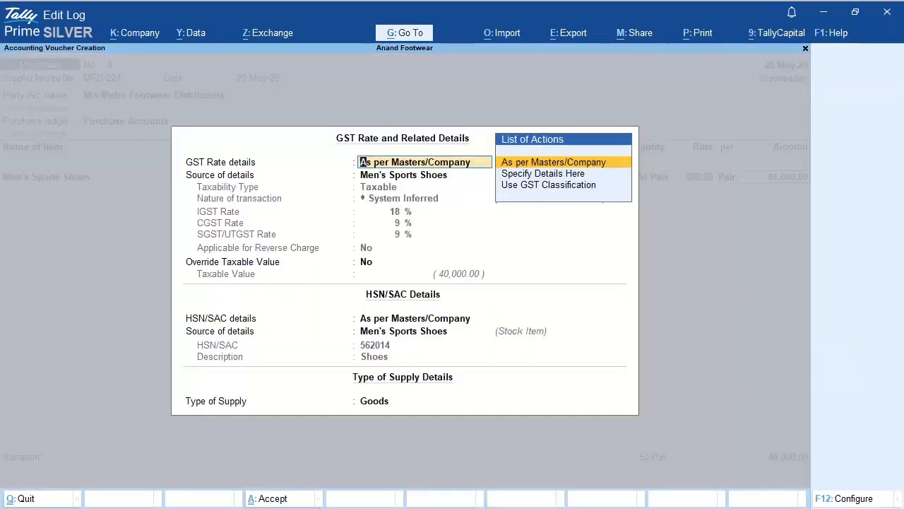
key("Return")
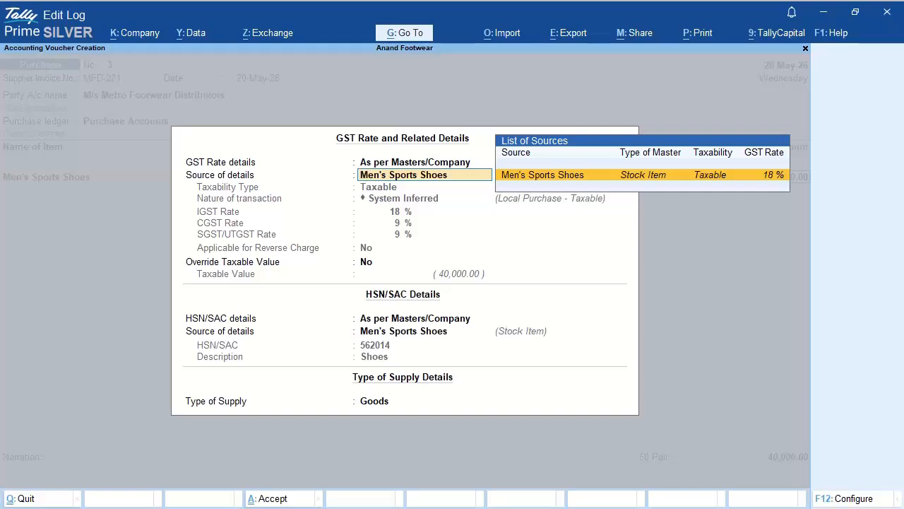
key("Return")
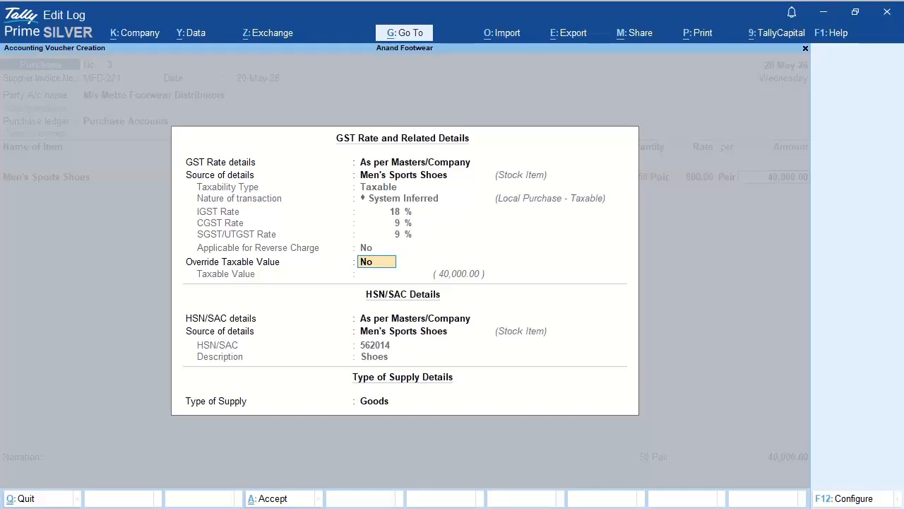
key("Return")
key("Return")
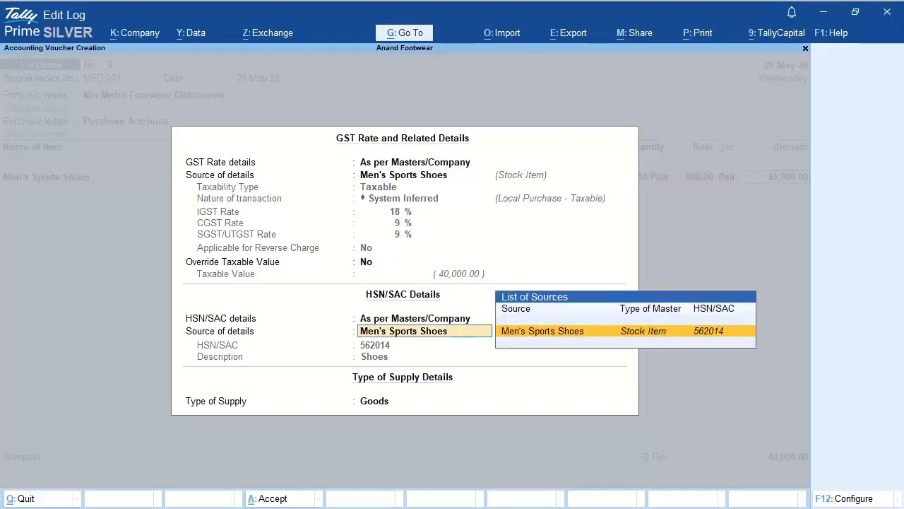
key("Return")
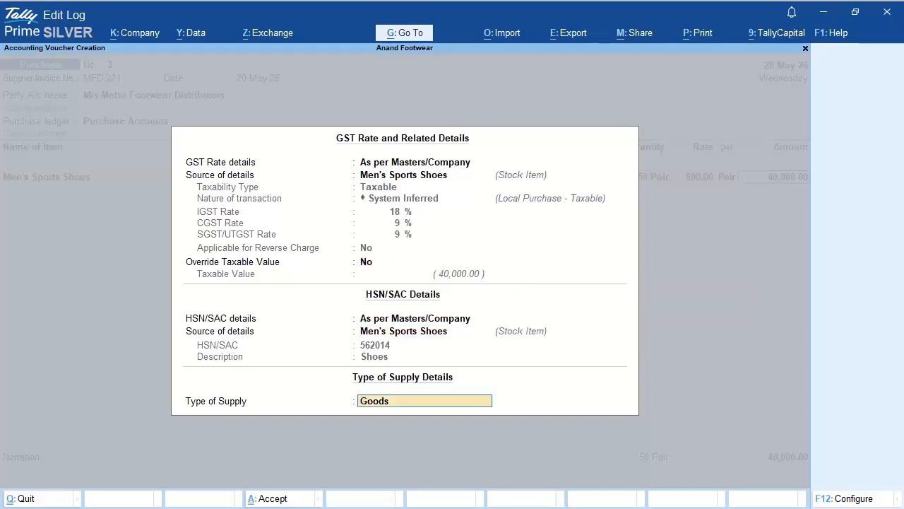
key("Return")
key("Return")
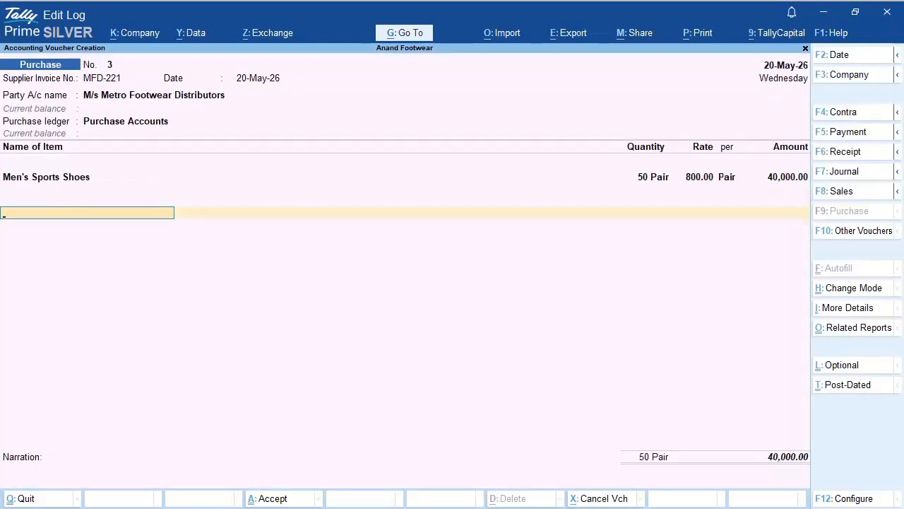
Step: Add CGST on Purchase and SGST on Purchase rows at 3,600.00 each, bringing the total to 47,200.00
type("CGS")
key("Return")
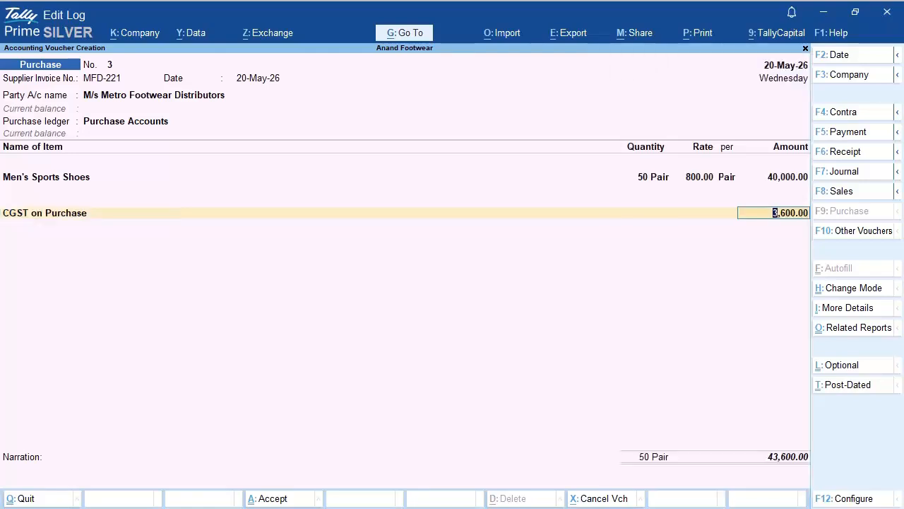
key("Return")
type("SGS")
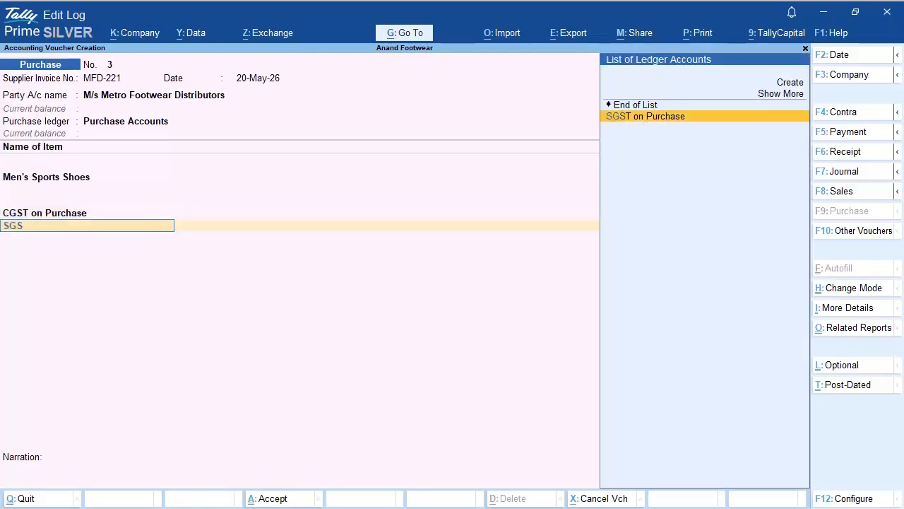
key("Return")
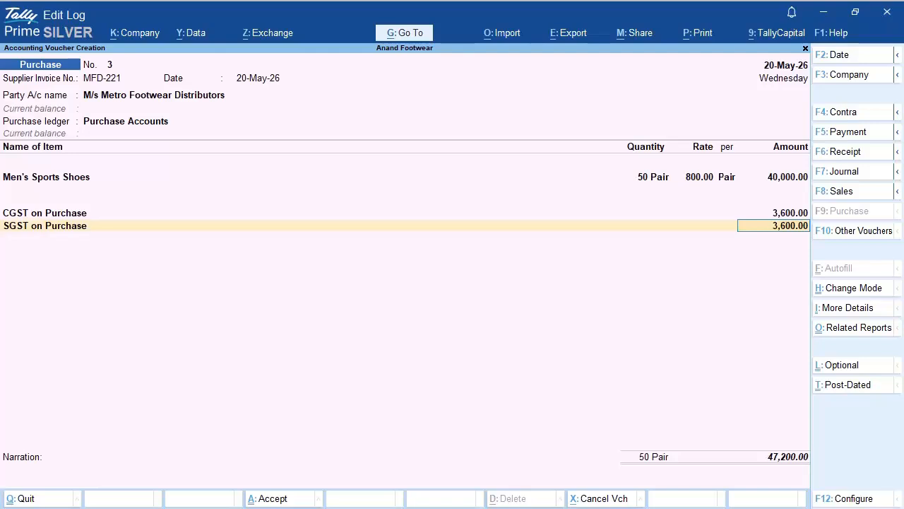
key("Return")
key("Return")
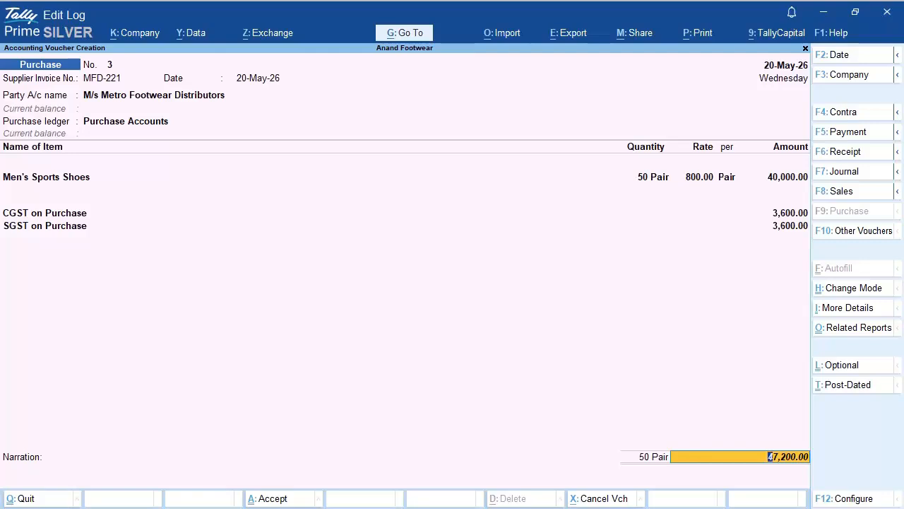
Step: Record the bill as New Ref MFD-221, due in 15 days, for 47,200 Cr
key("Return")
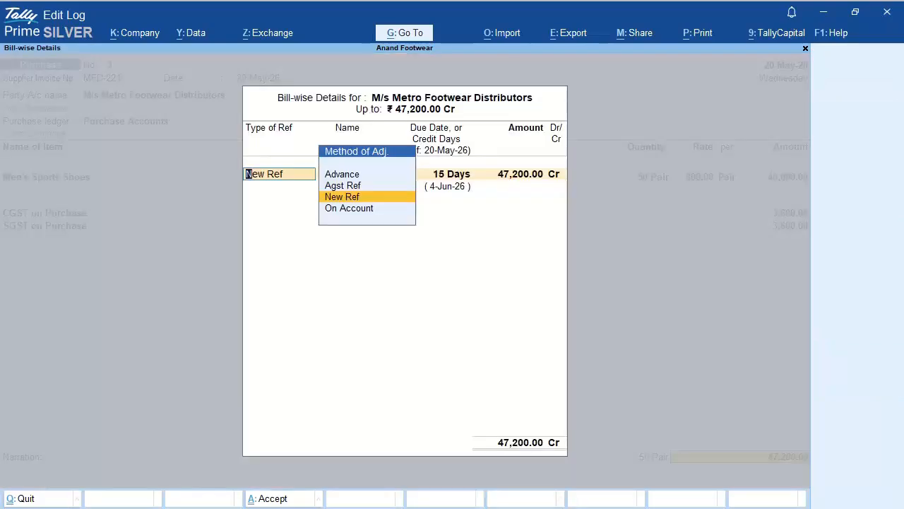
key("Return")
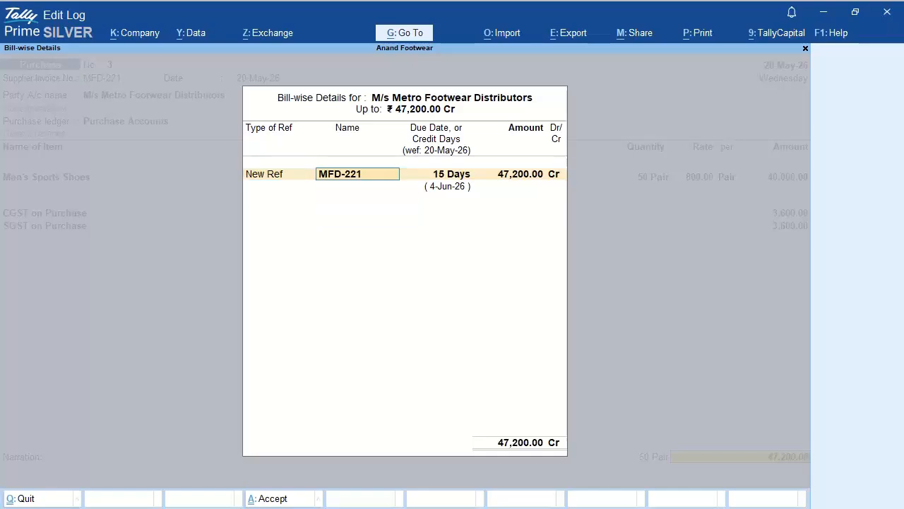
key("Return")
key("Return")
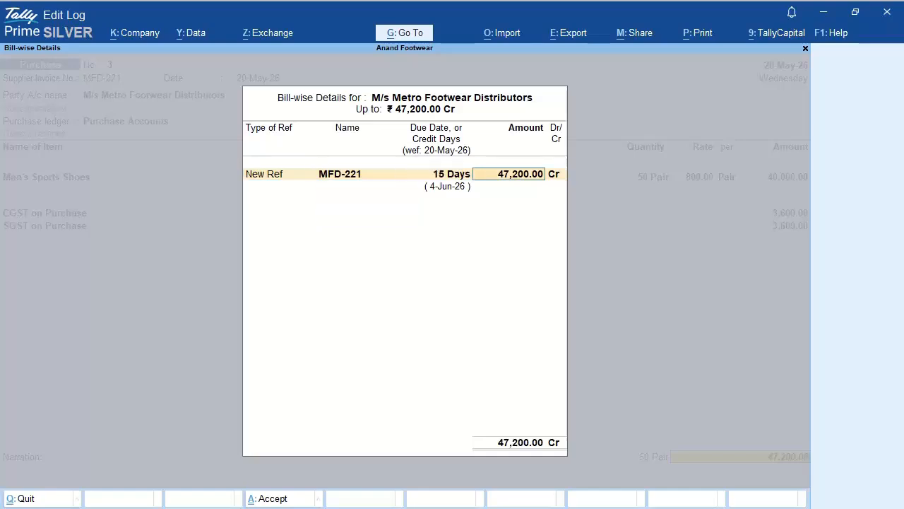
key("Return")
key("Return")
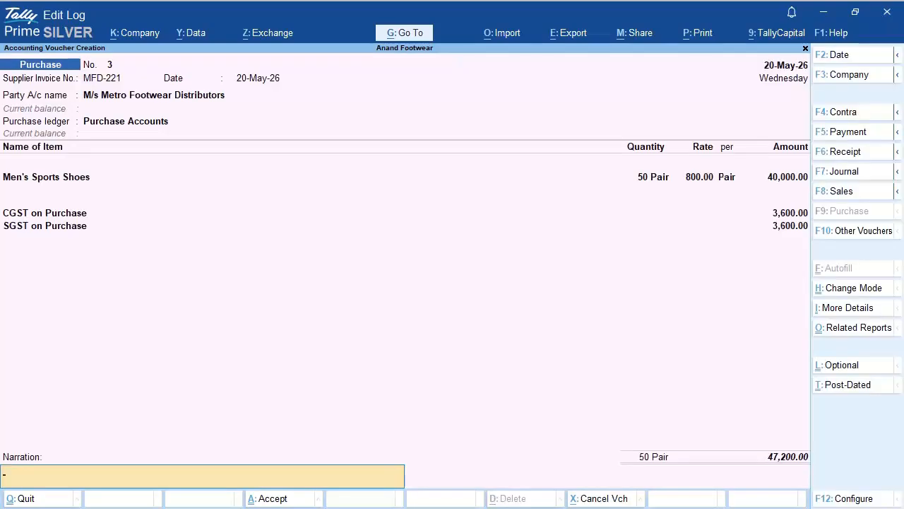
Step: Enter the narration 'Being goods purchased from a regular delaer with applicable GS' and save voucher 3
type("Being goods p")
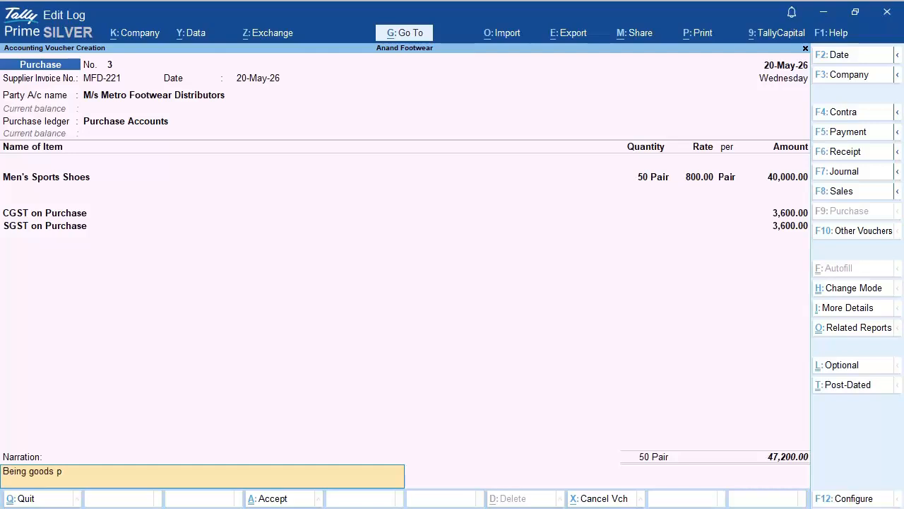
type("urchased from a regular delaer wi")
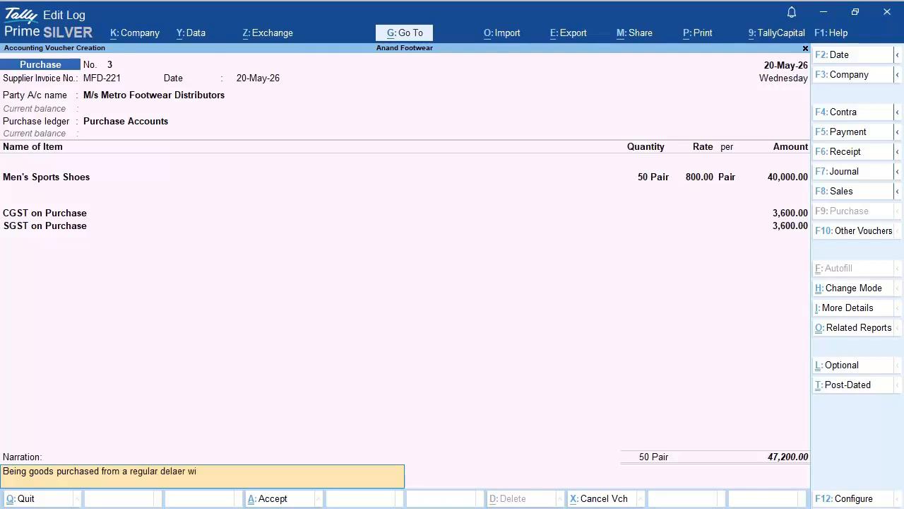
type("th applicable GST")
key("Return")
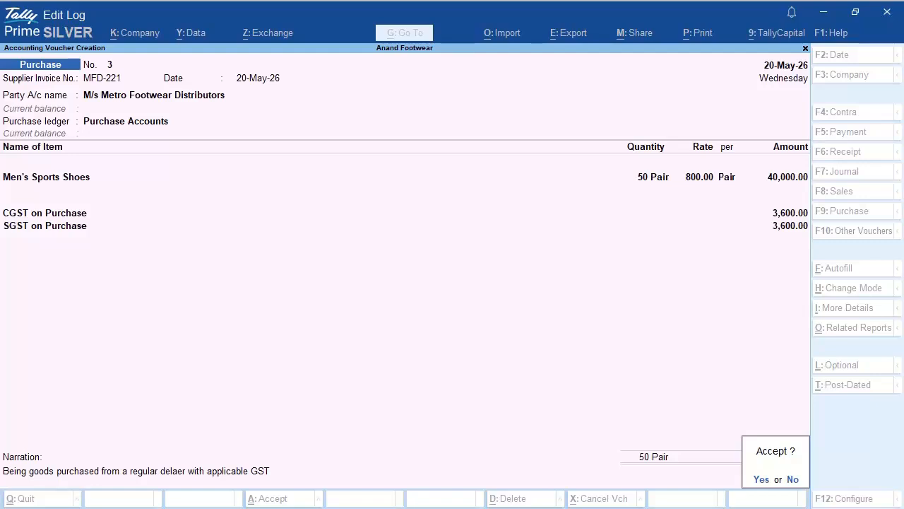
key("y")
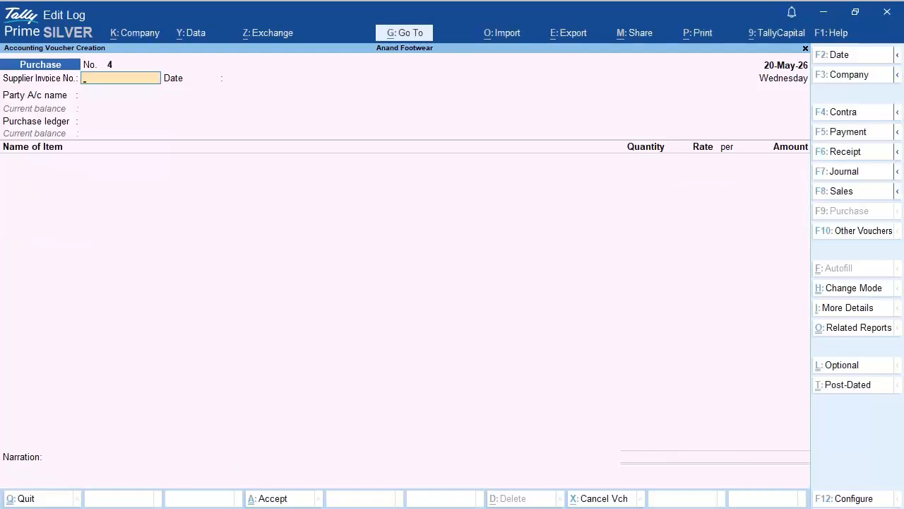
Step: Quit voucher entry to the Gateway and open the Profit & Loss A/c report
key("Escape")
key("y")
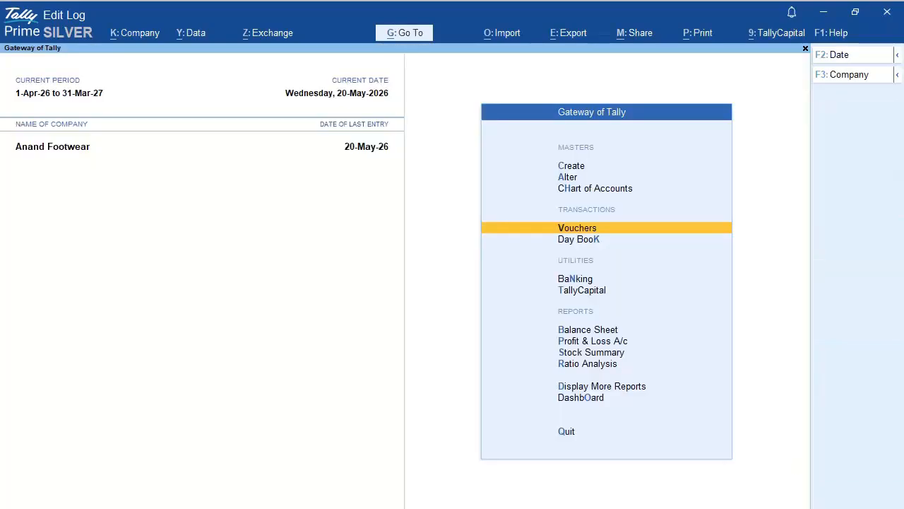
key("Down")
key("Down")
key("Down")
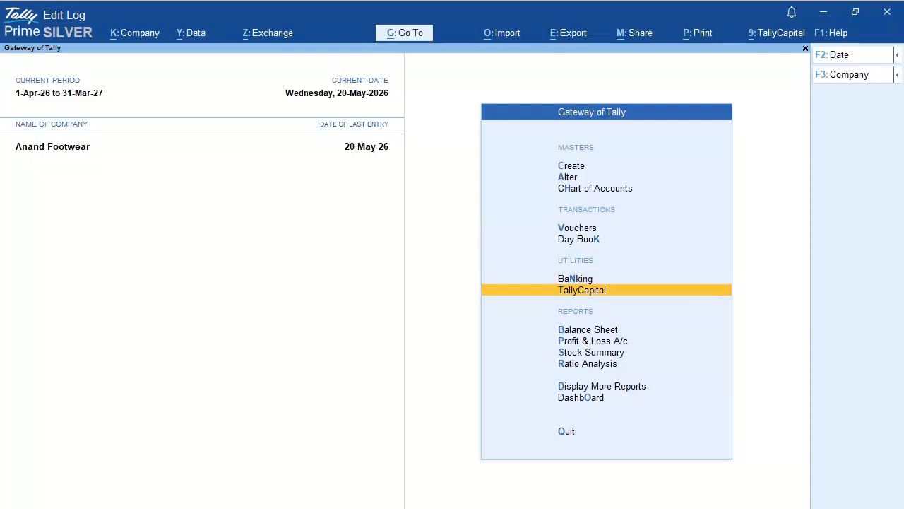
key("Down")
key("Down")
key("Return")
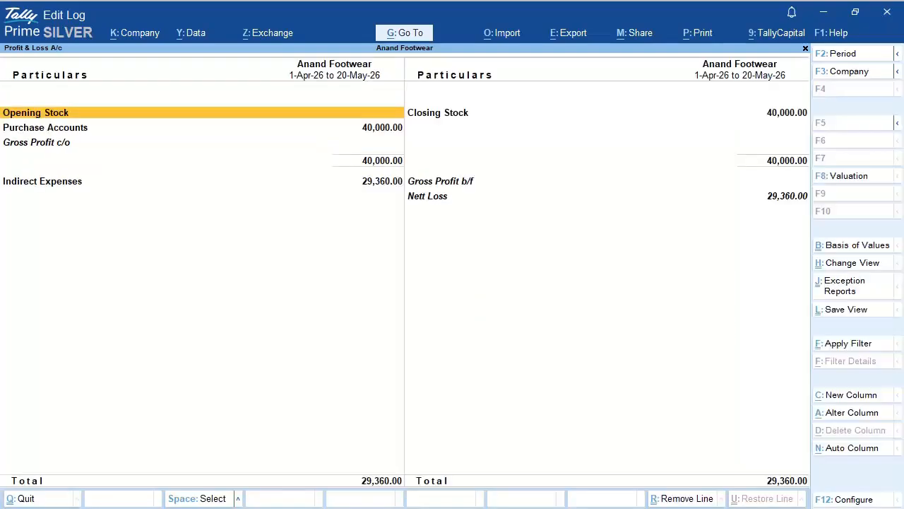
Step: Expand Purchase Accounts and drill into Closing Stock: 50 pairs of Men's Sports Shoes worth 40,000
key("Down")
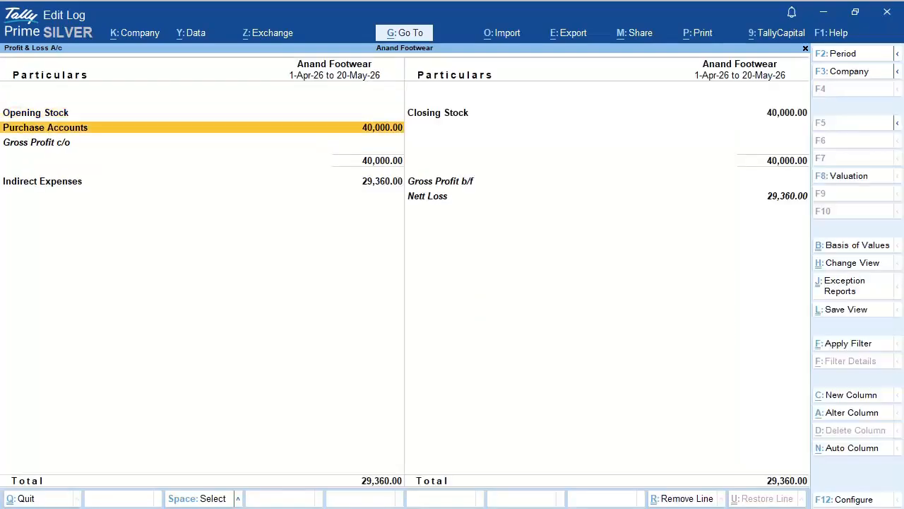
key("space")
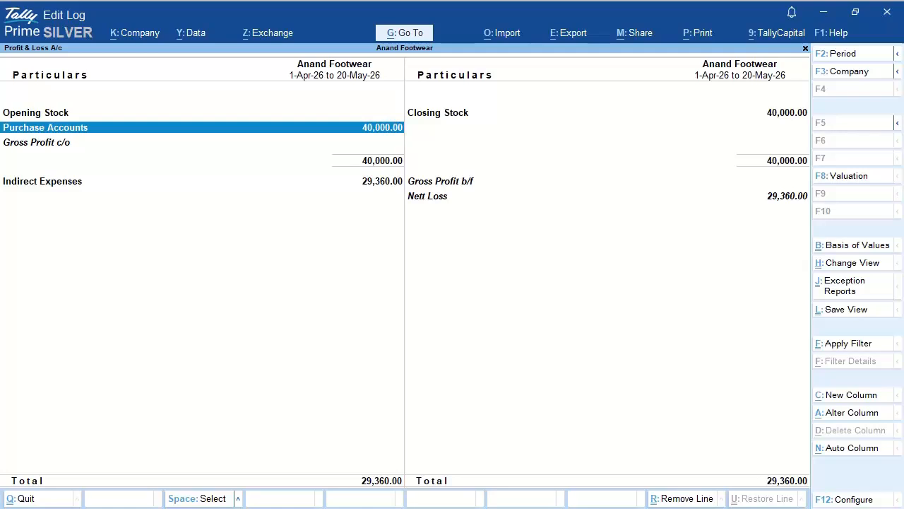
key("shift+Return")
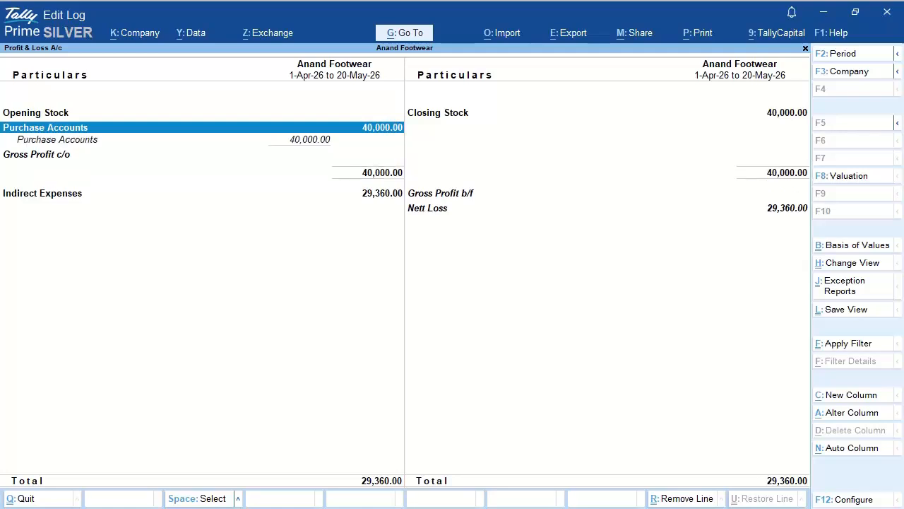
key("Down")
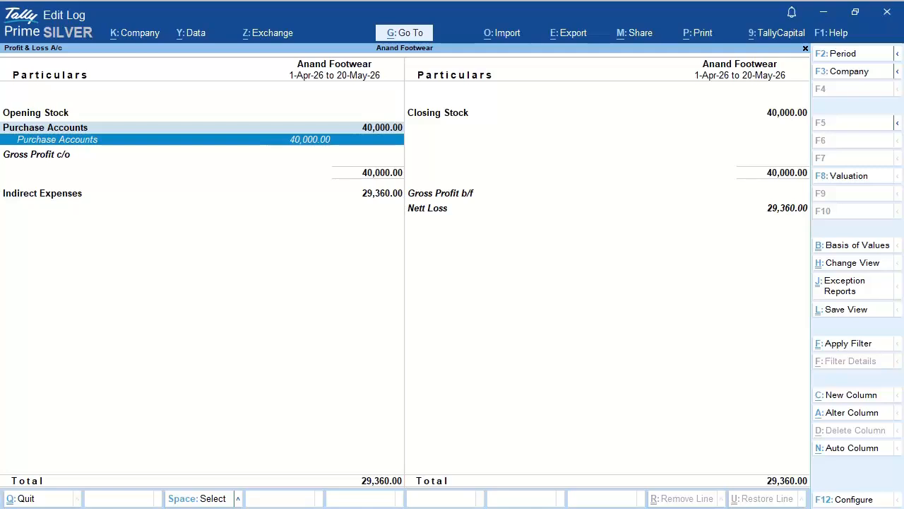
key("Right")
key("Up")
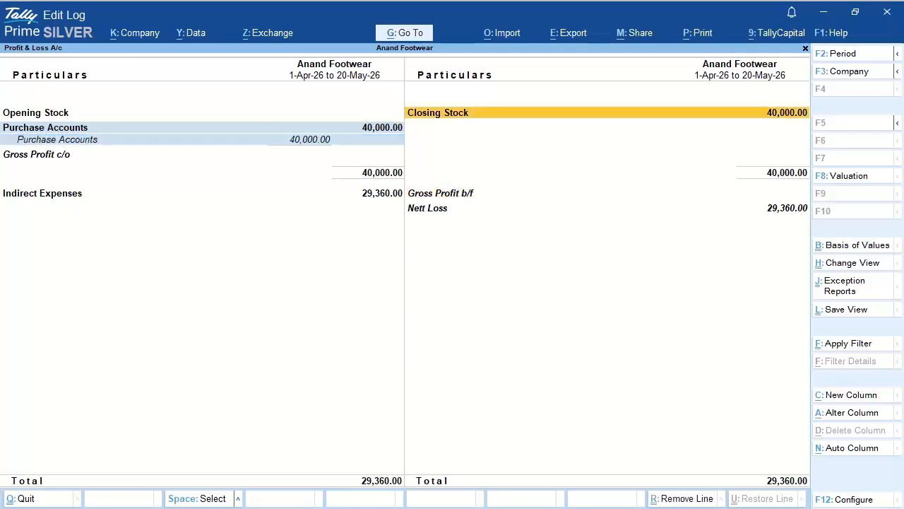
key("Return")
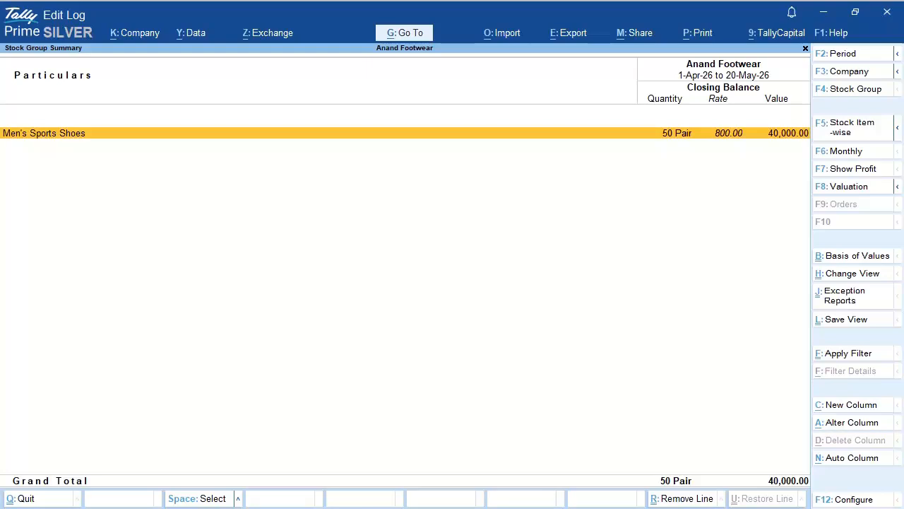
Step: Back in Profit & Loss, expand Indirect Expenses and open SGST on Purchase's monthly summary (4,680.00 in May)
key("Escape")
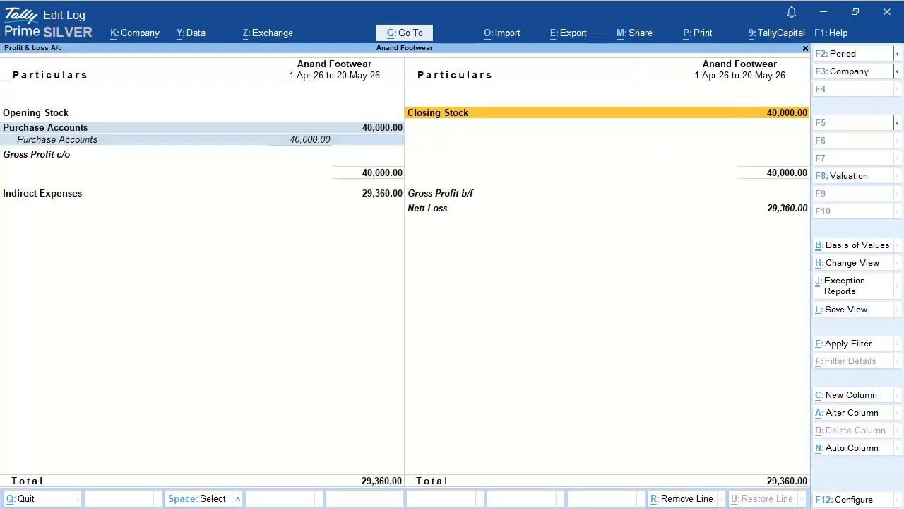
key("Left")
key("Down")
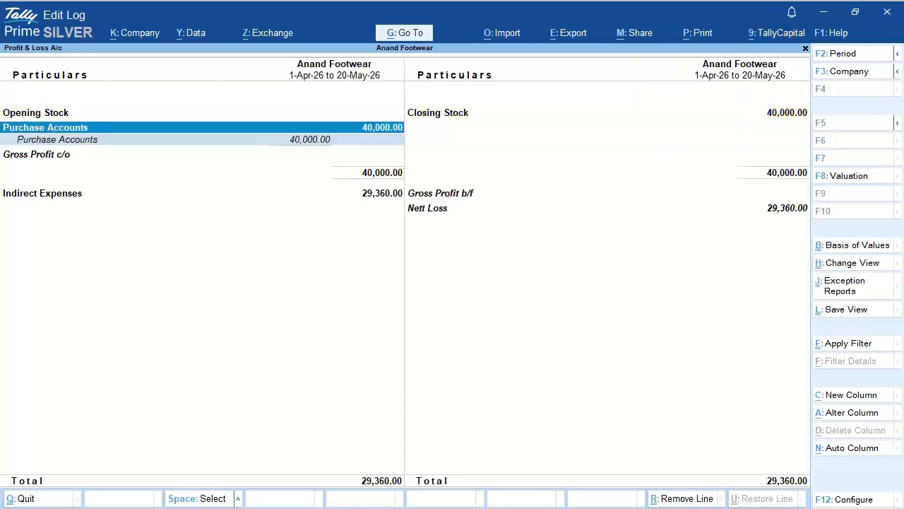
key("Down")
key("Down")
key("Down")
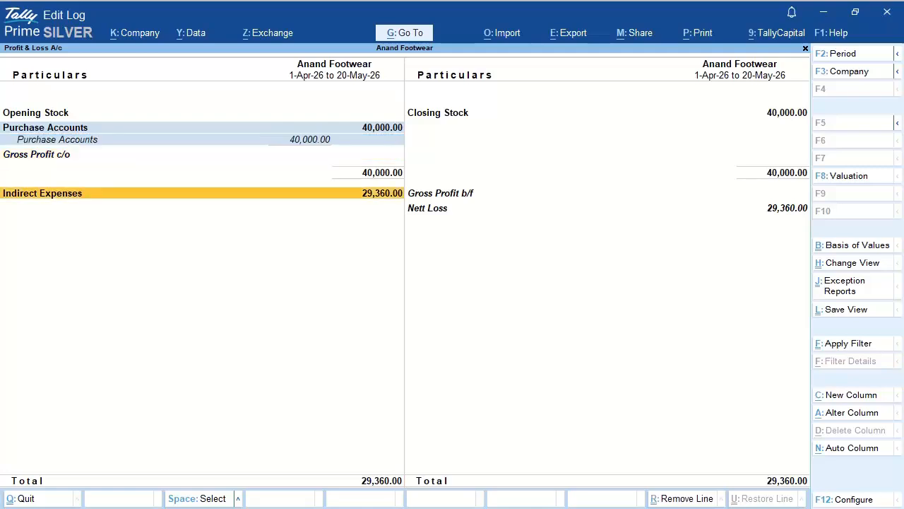
key("shift+Return")
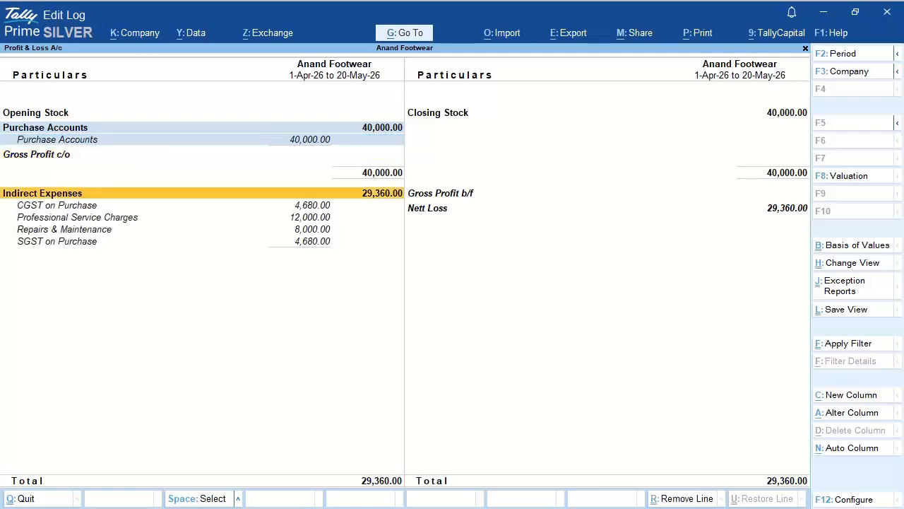
key("Down")
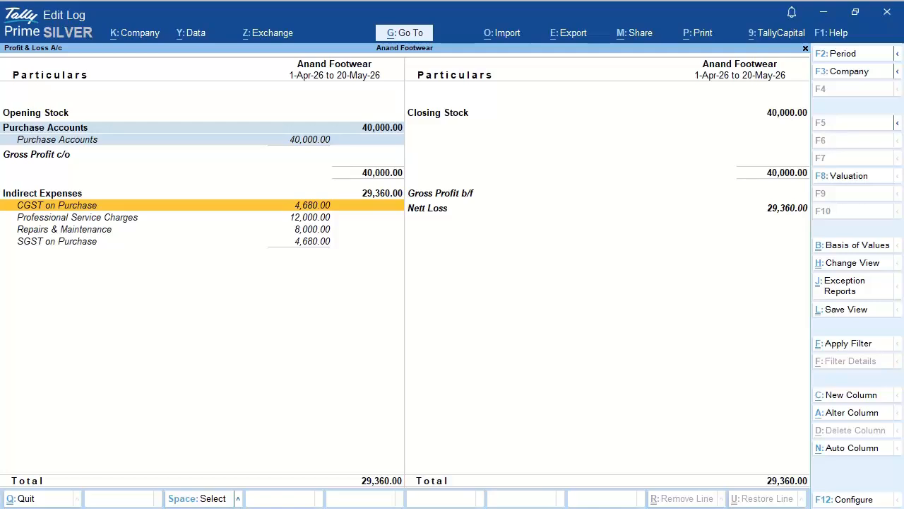
key("Down")
key("Down")
key("Down")
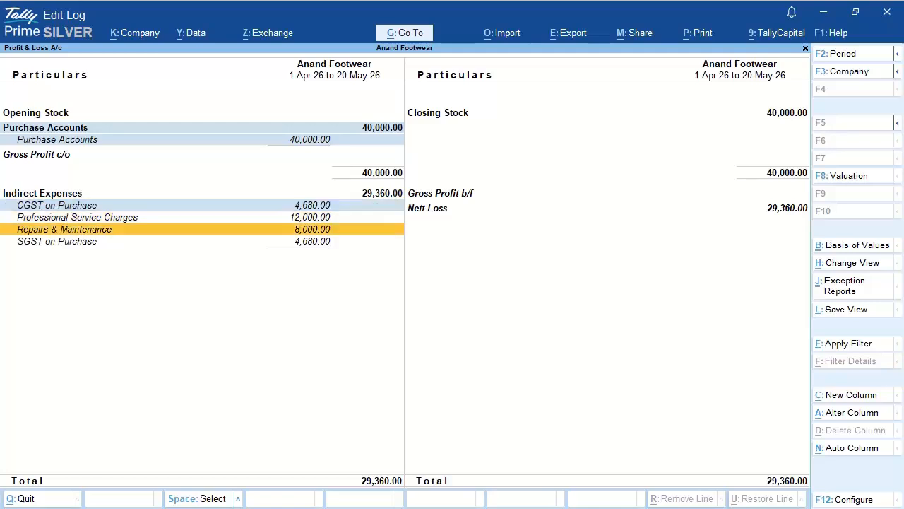
key("space")
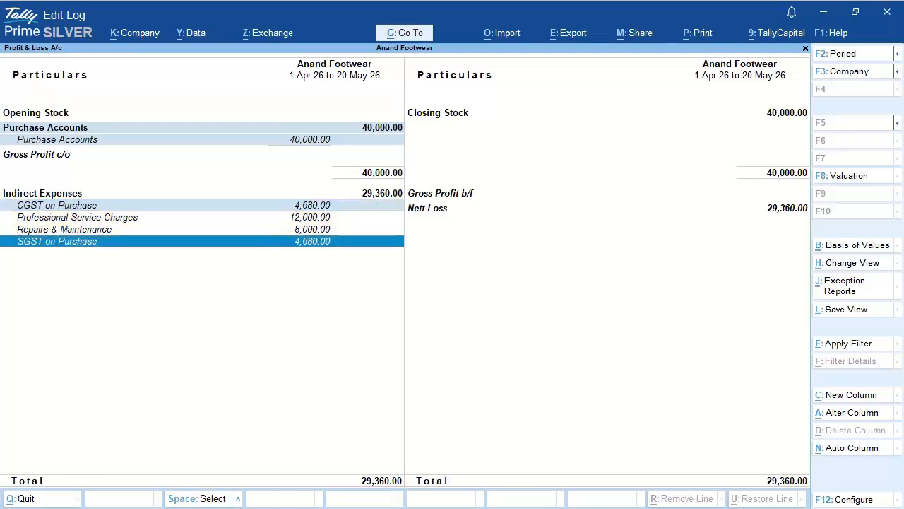
key("Return")
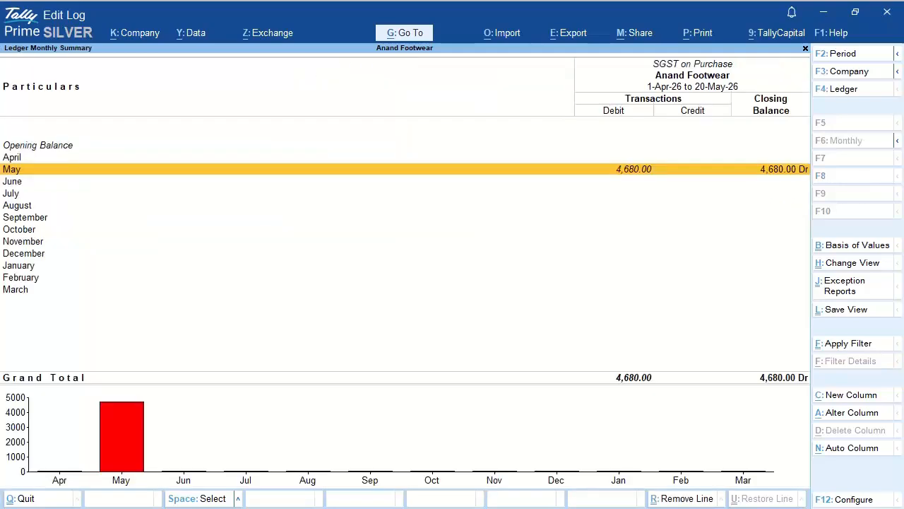
Step: Open May's SGST on Purchase vouchers and select Metro Footwear's voucher 3 at 3,600.00
key("Return")
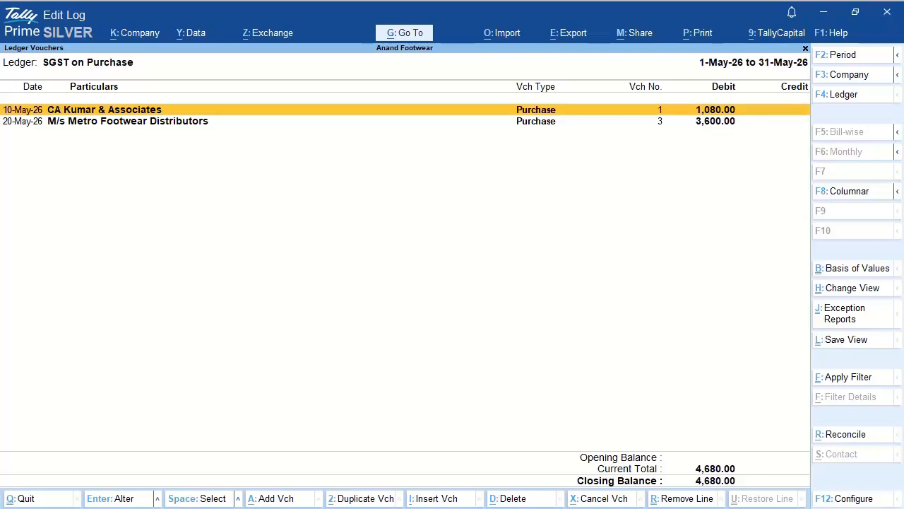
key("Down")
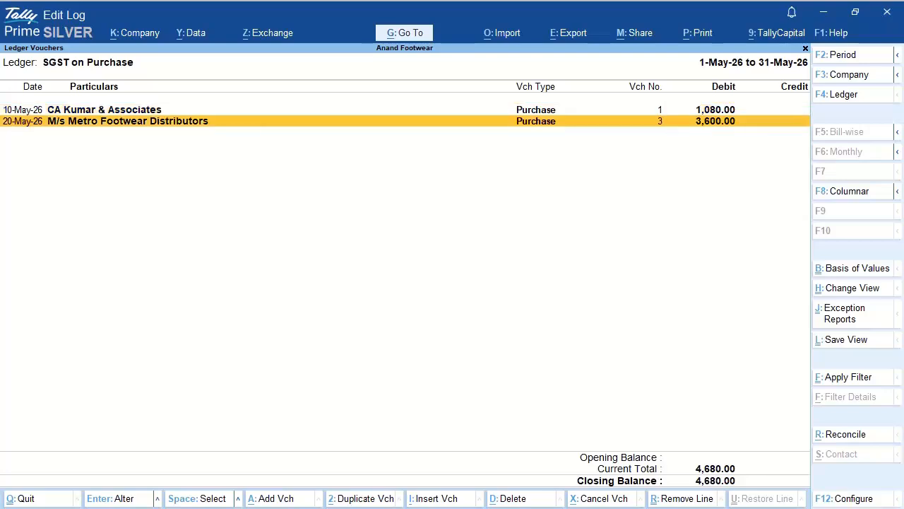
key("space")
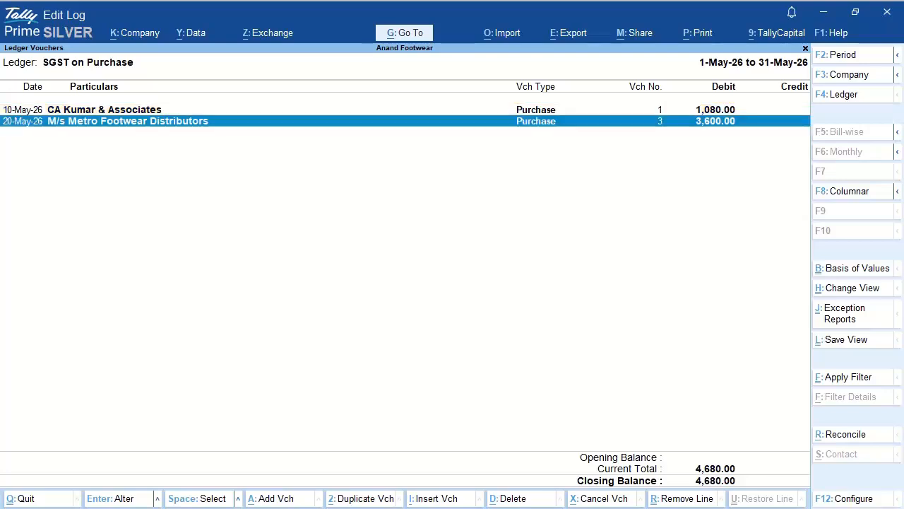
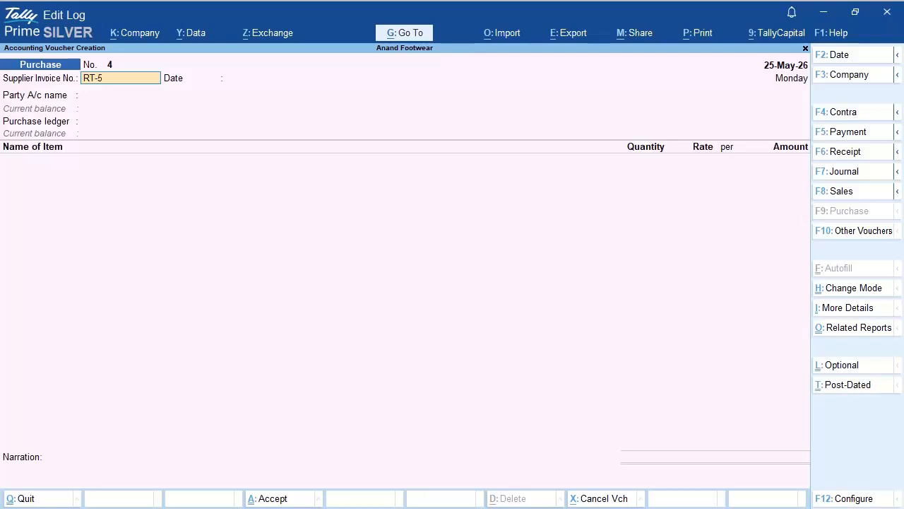
Step: Accept supplier invoice RT-564 dated 25-May-26, then start a new party ledger from the list
key("Return")
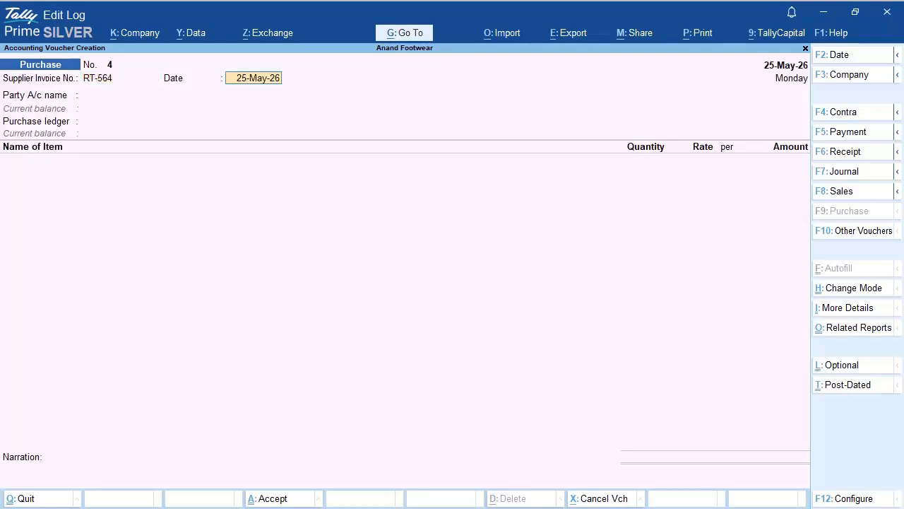
key("Return")
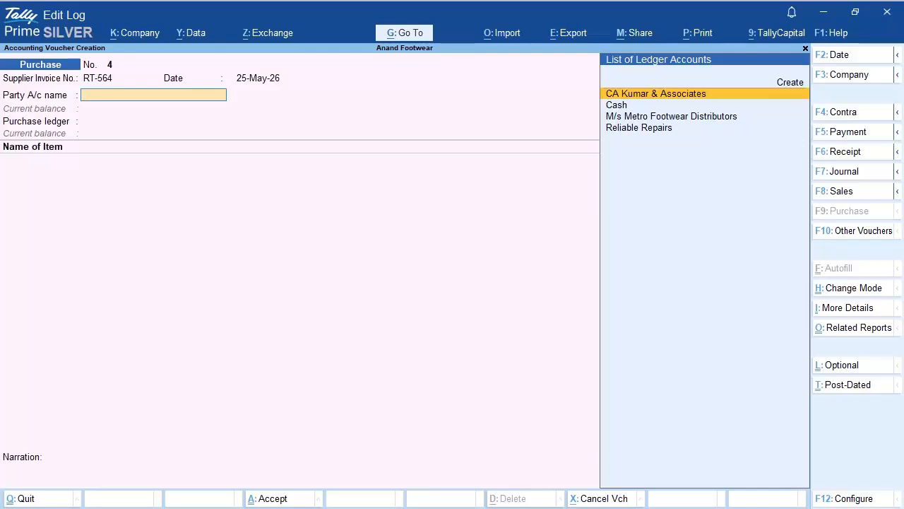
key("Up")
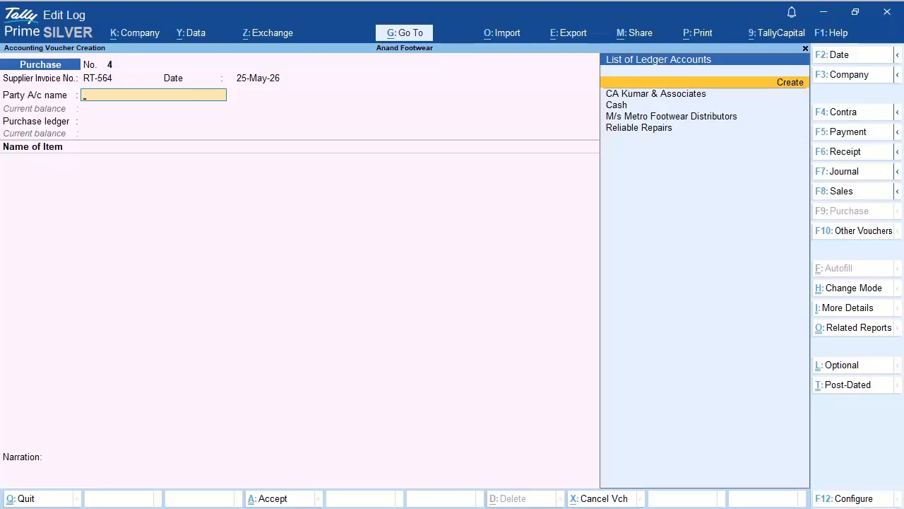
key("Return")
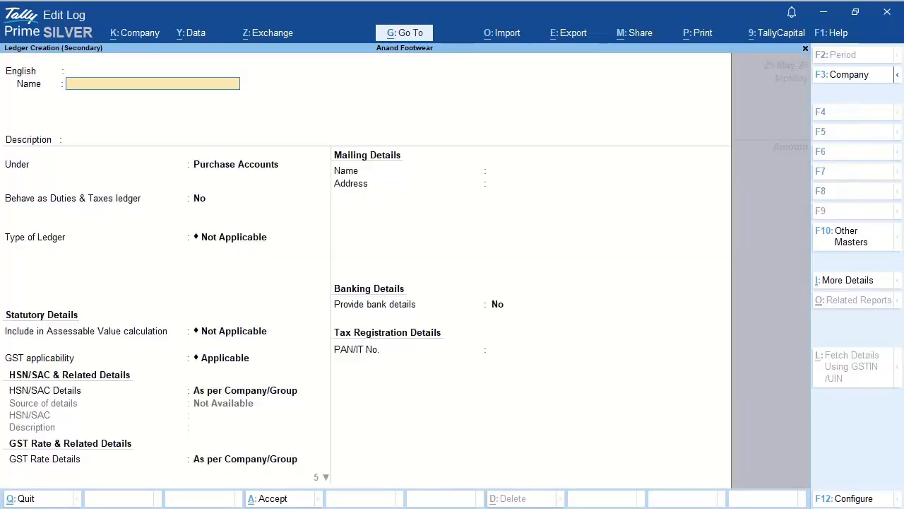
Step: Name the ledger M/s Royal Traders under Sundry Creditors, bill-by-bill on, 20-day credit period
type("M/s Royal Traders")
key("Return")
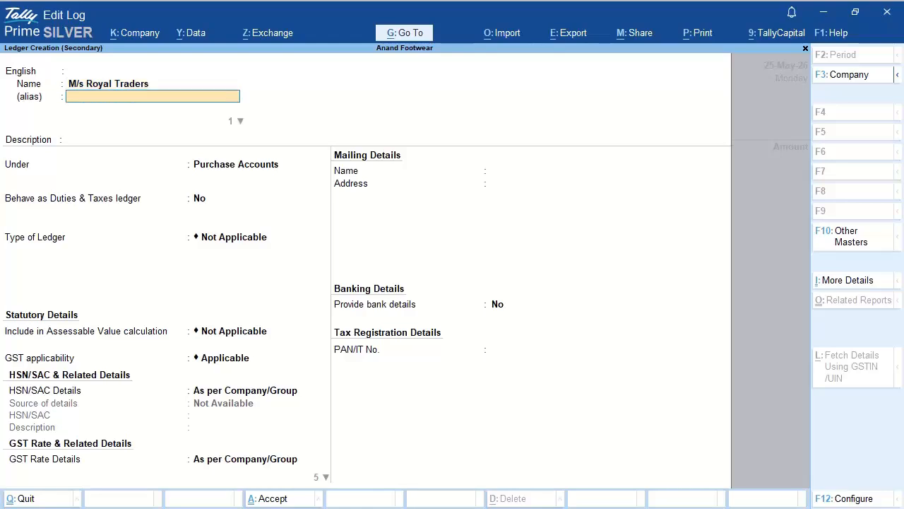
key("Return")
key("Return")
key("Return")
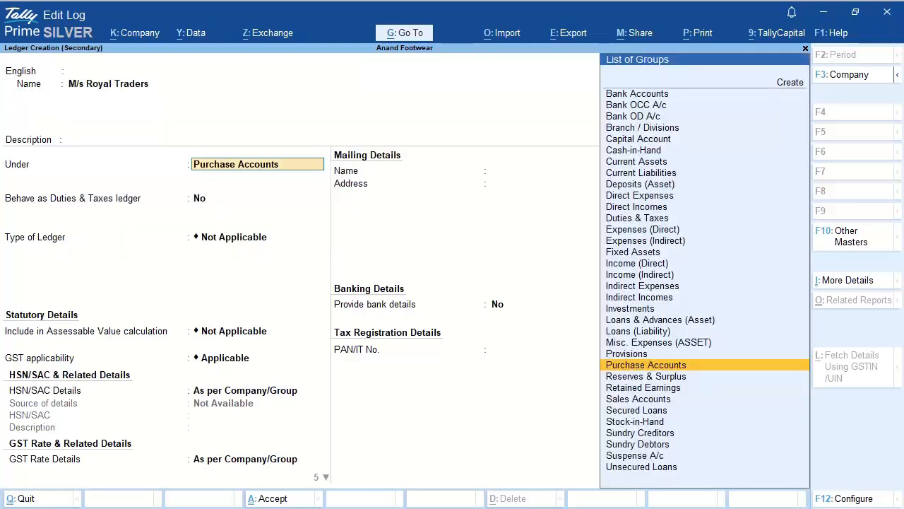
type("Sun")
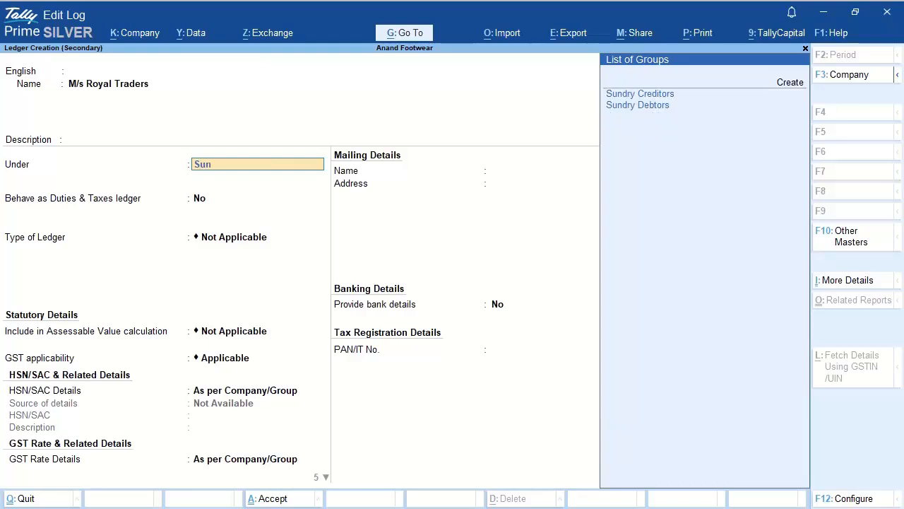
key("Return")
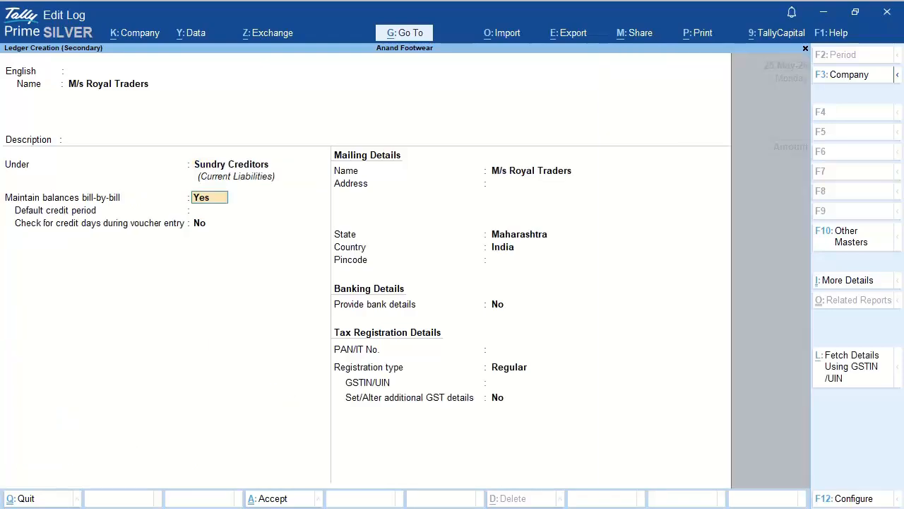
key("Return")
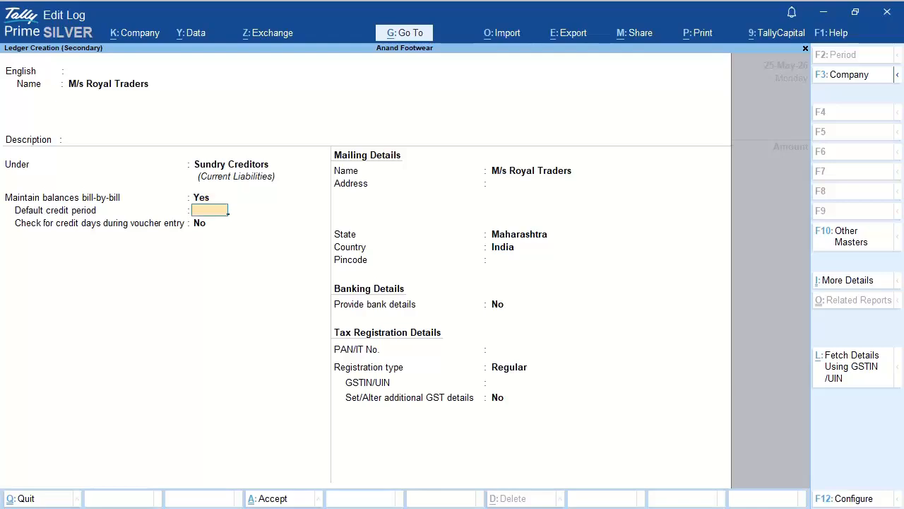
type("20")
key("Return")
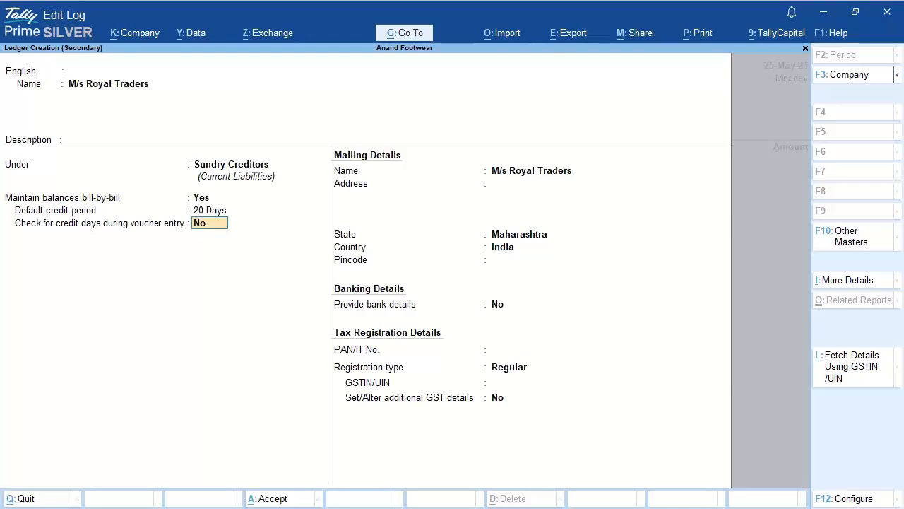
key("Return")
key("Return")
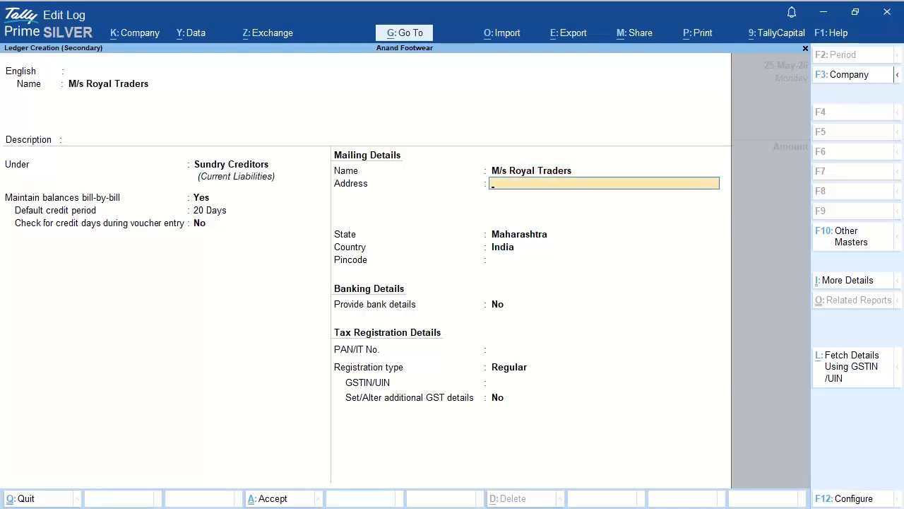
Step: Enter the supplier's two-line mailing address
key("Return")
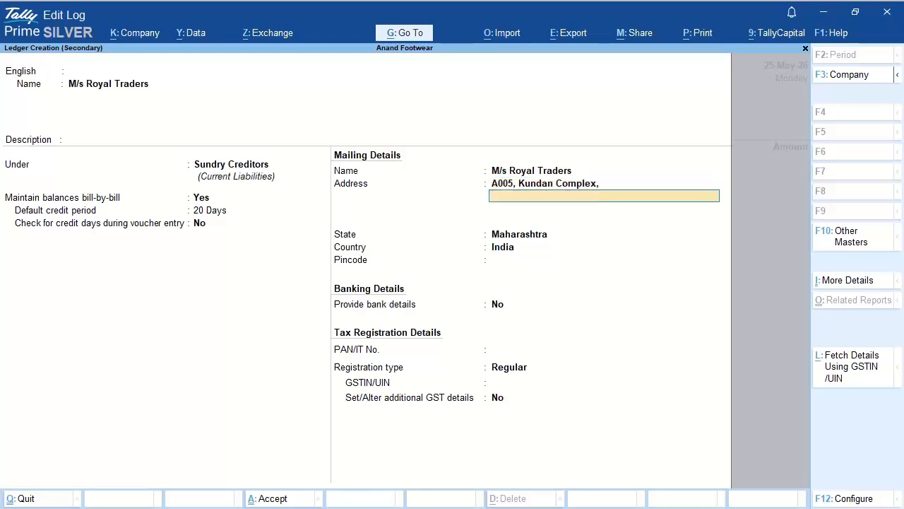
key("Return")
Step: Set the supplier's state to Gujarat and enter its pincode and PAN
key("Return")
type("Gu")
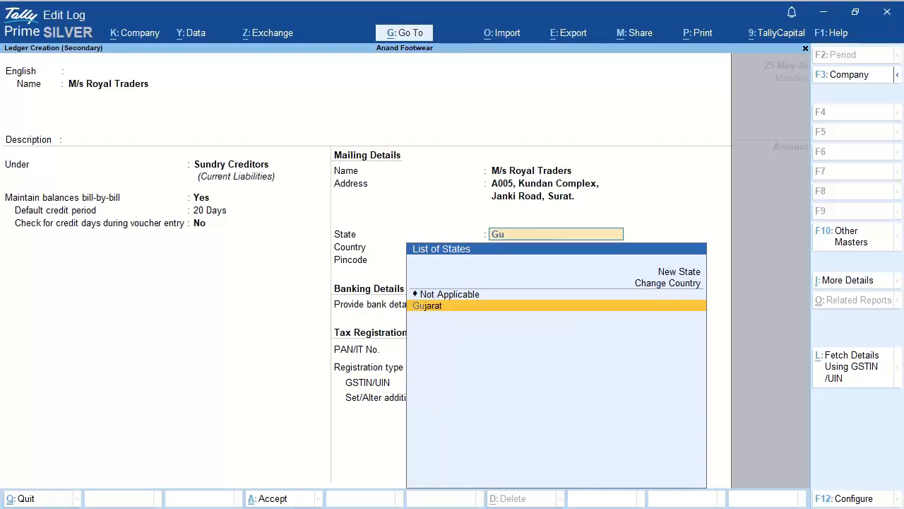
key("Return")
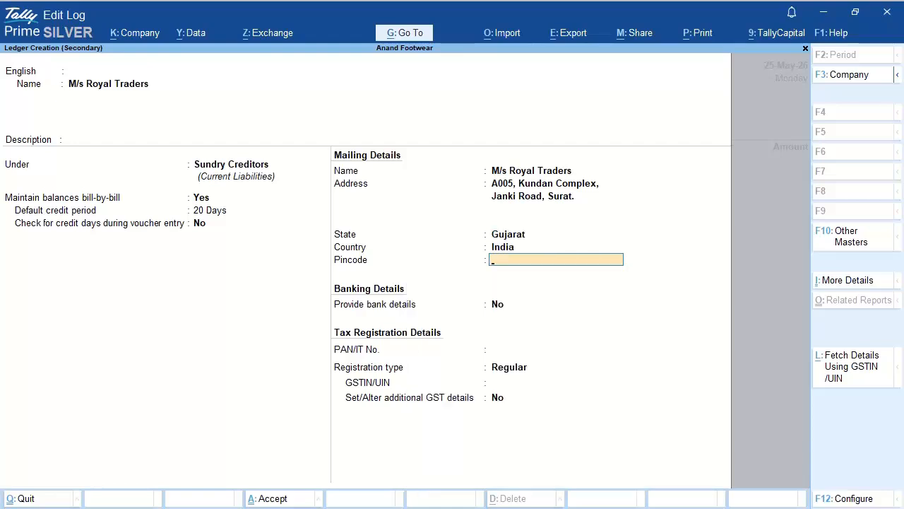
type("411250")
key("Return")
key("Return")
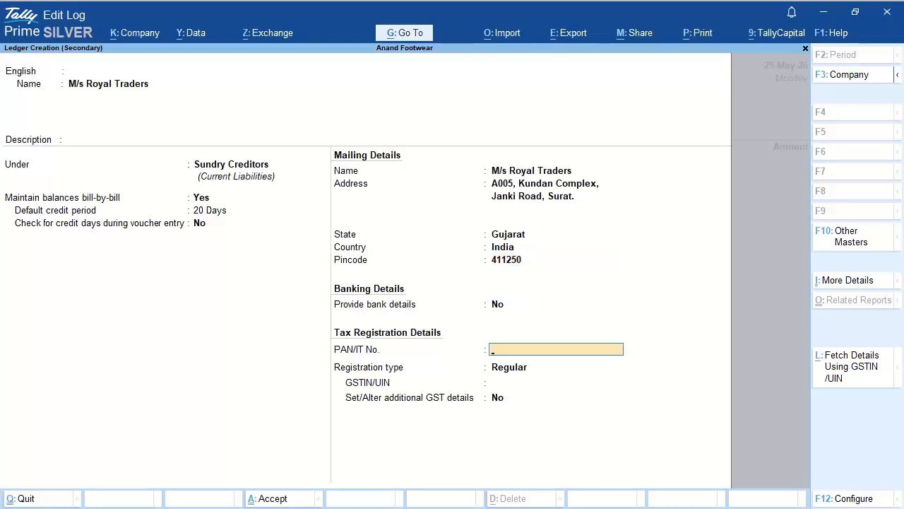
key("Return")
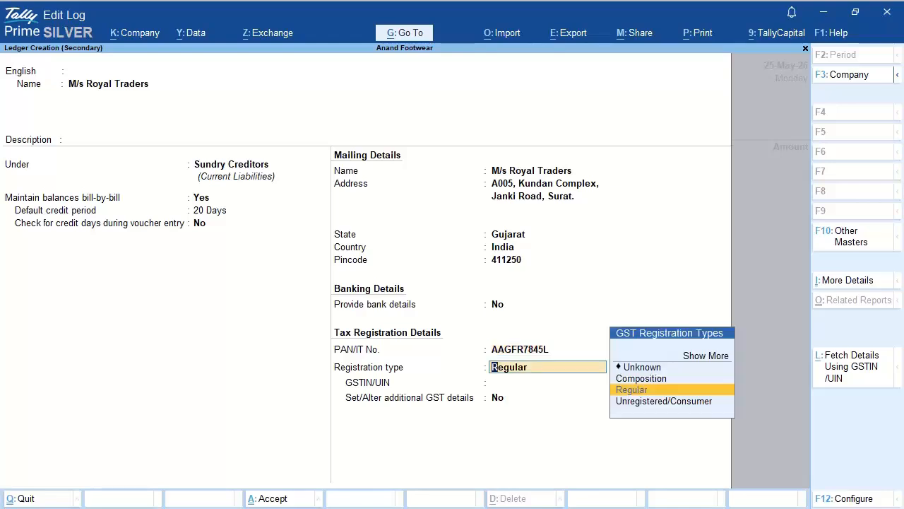
Step: Keep Regular GST registration, enter the supplier's GSTIN, and save the ledger
key("Return")
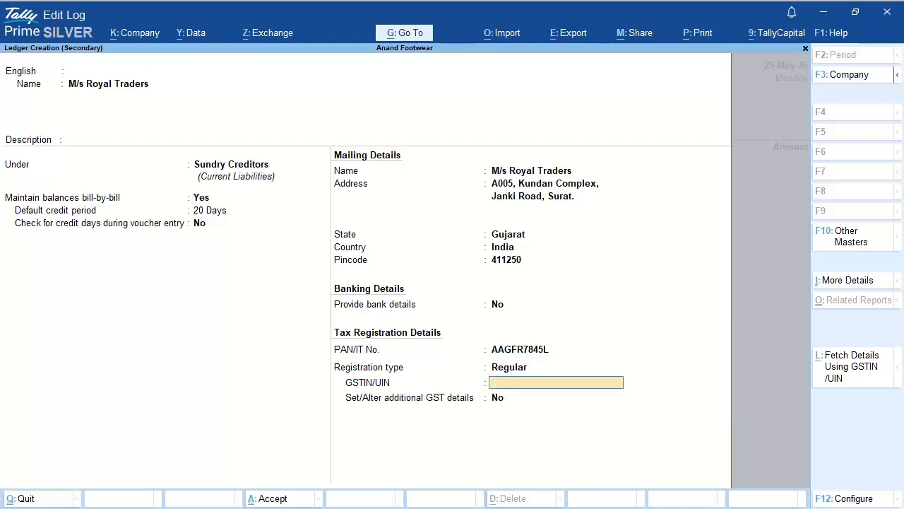
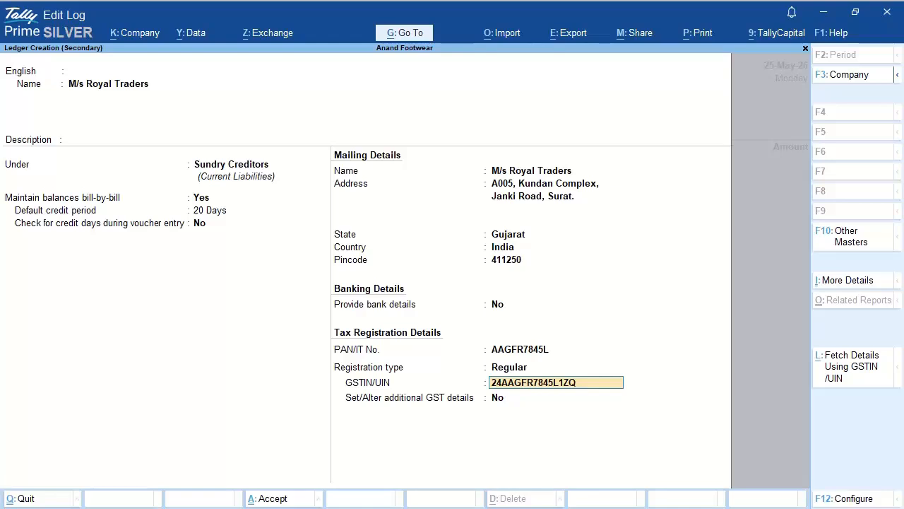
key("Return")
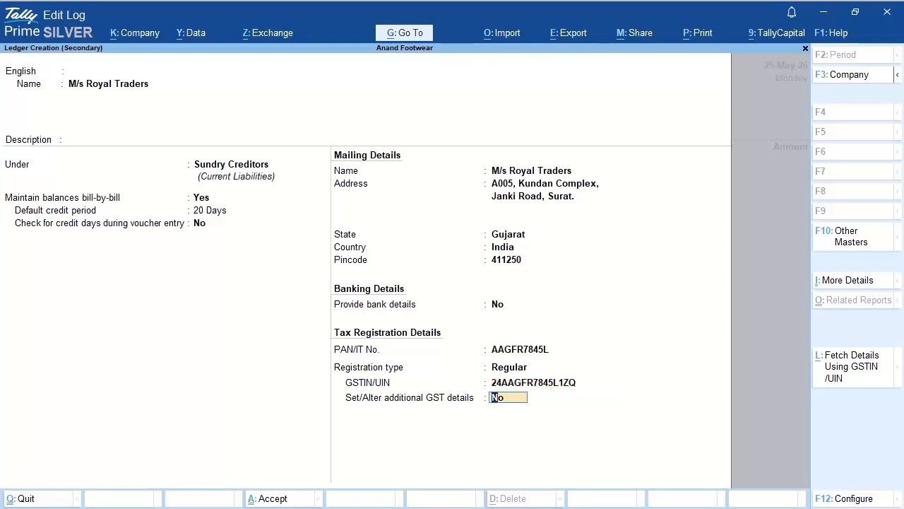
key("Return")
key("Return")
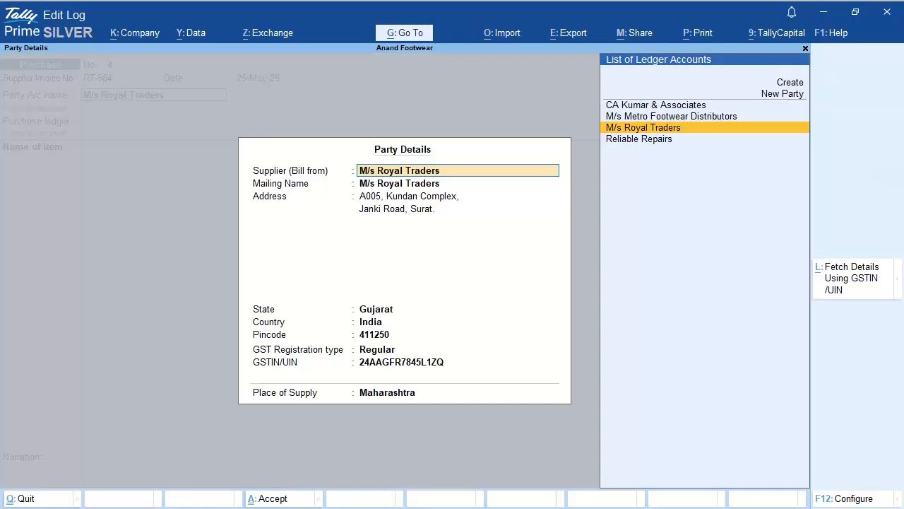
Step: Keep Maharashtra as place of supply, pick Purchase Accounts, and start a new stock item
key("Return")
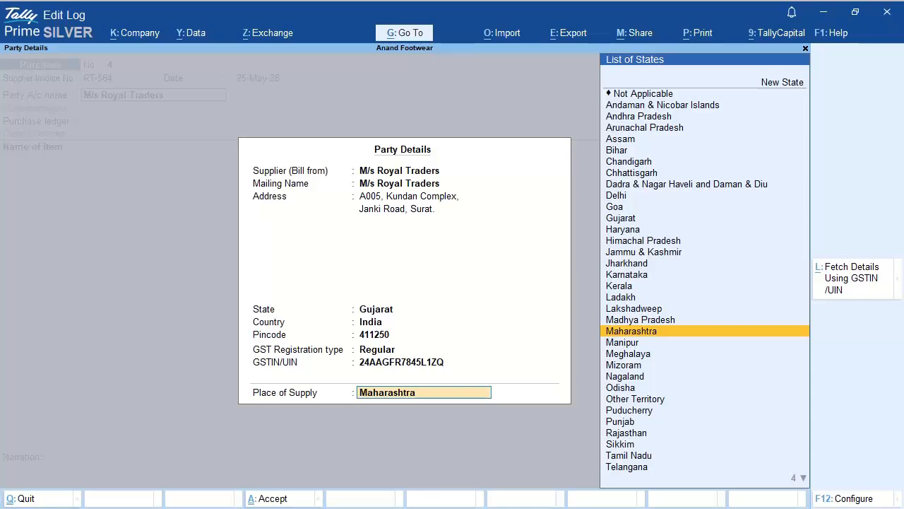
key("Return")
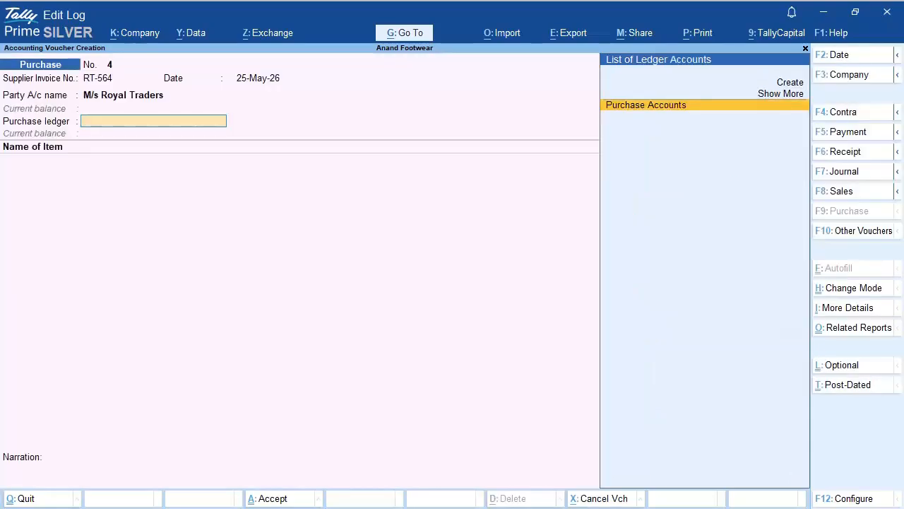
key("Return")
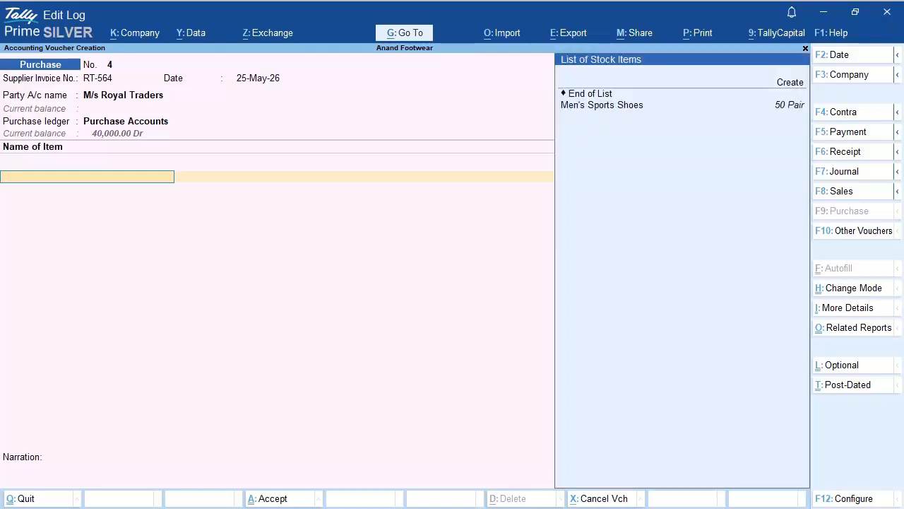
key("Up")
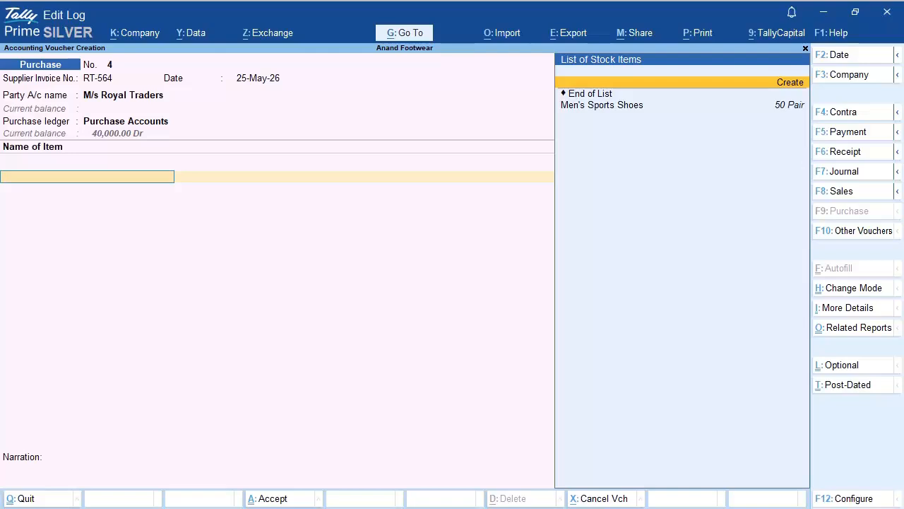
key("Return")
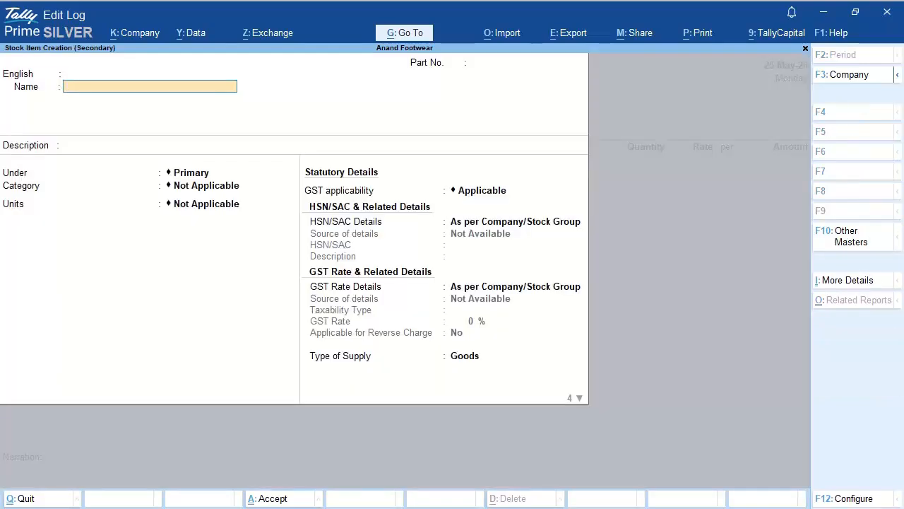
Step: Name the stock item Women's Sandals with Pair as its unit, keeping default costing and valuation
type("Women's Sandals")
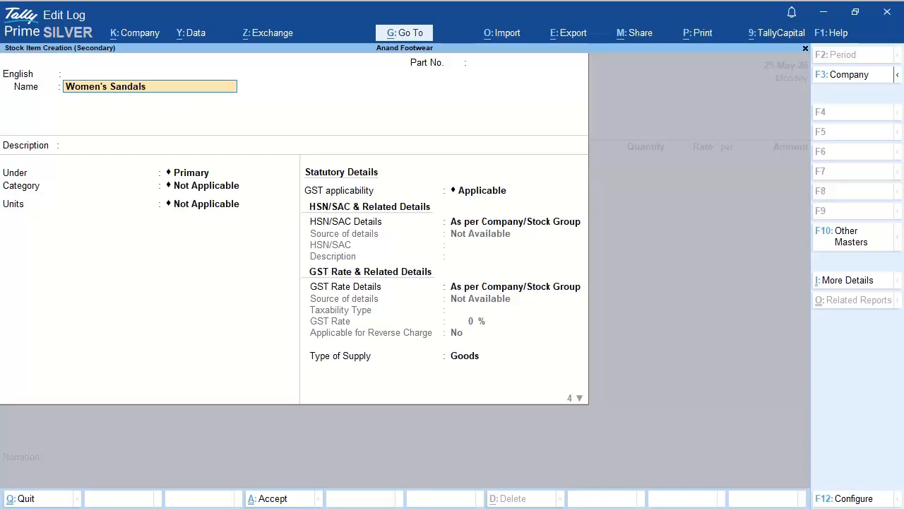
key("Return")
key("Return")
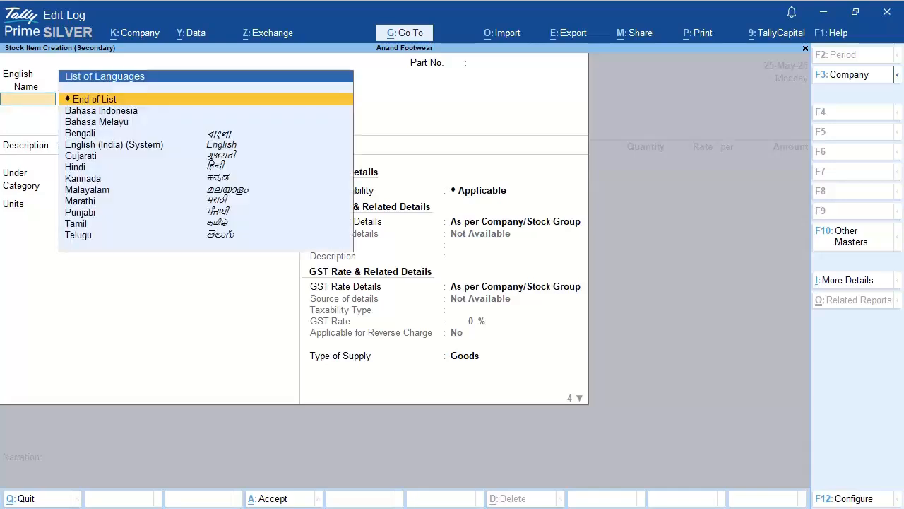
key("Return")
key("Return")
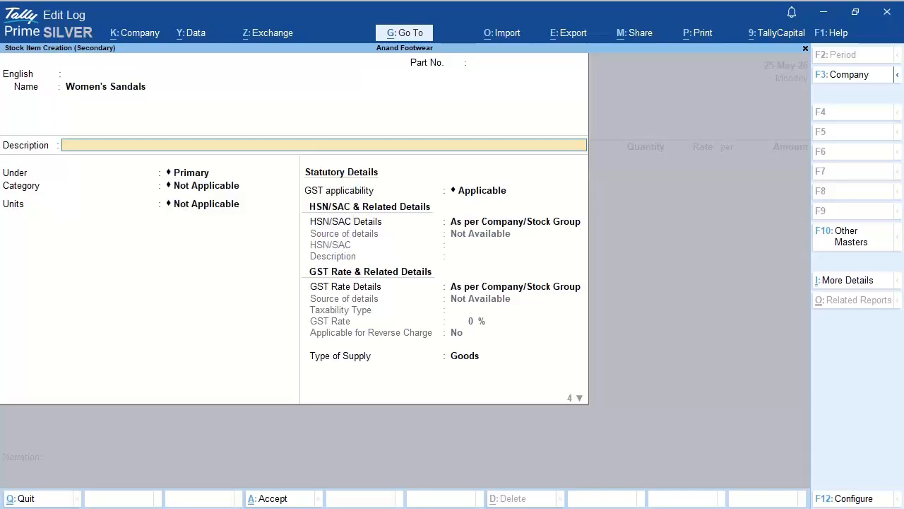
key("Return")
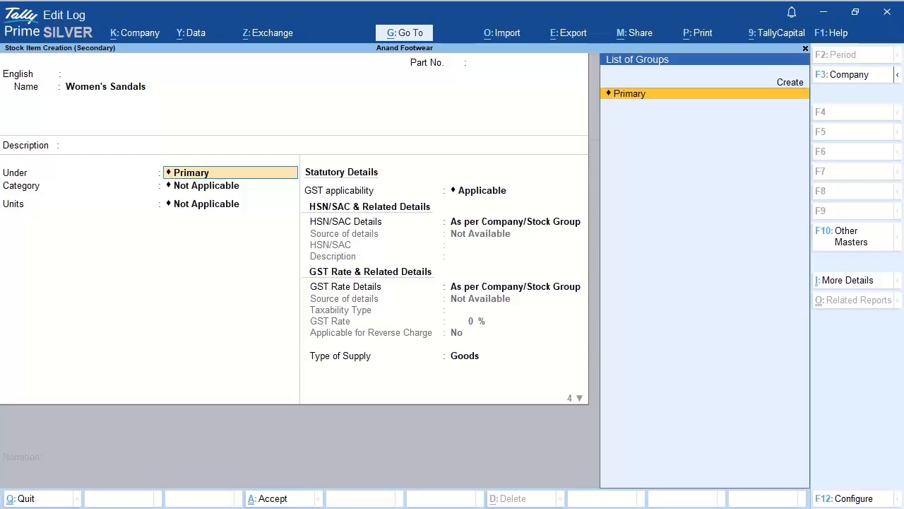
key("Return")
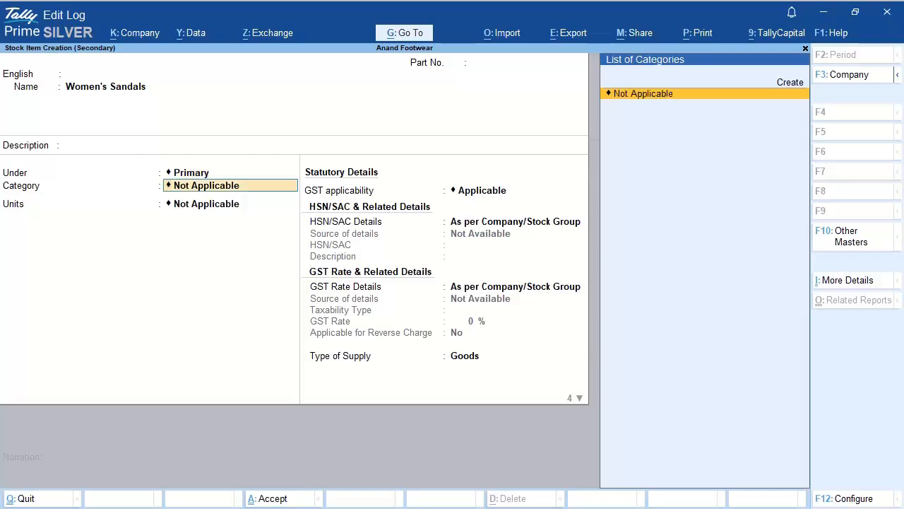
key("Return")
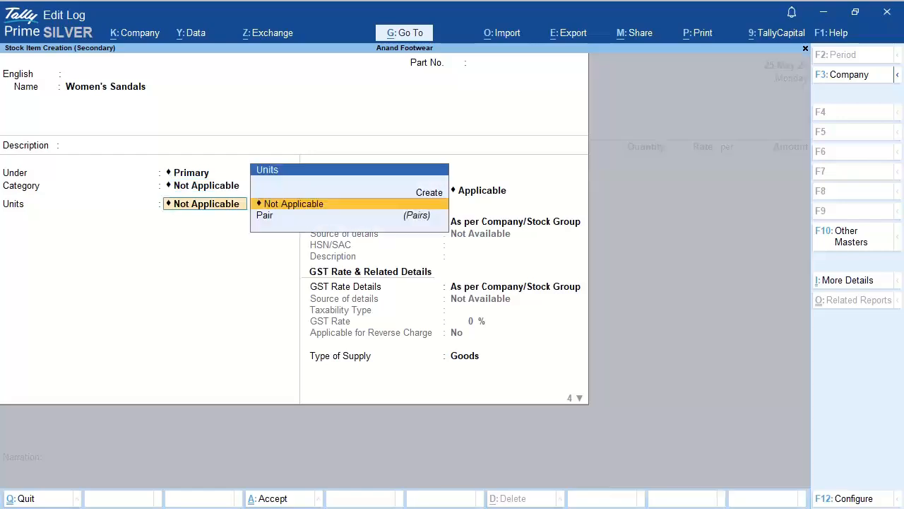
key("Down")
key("Return")
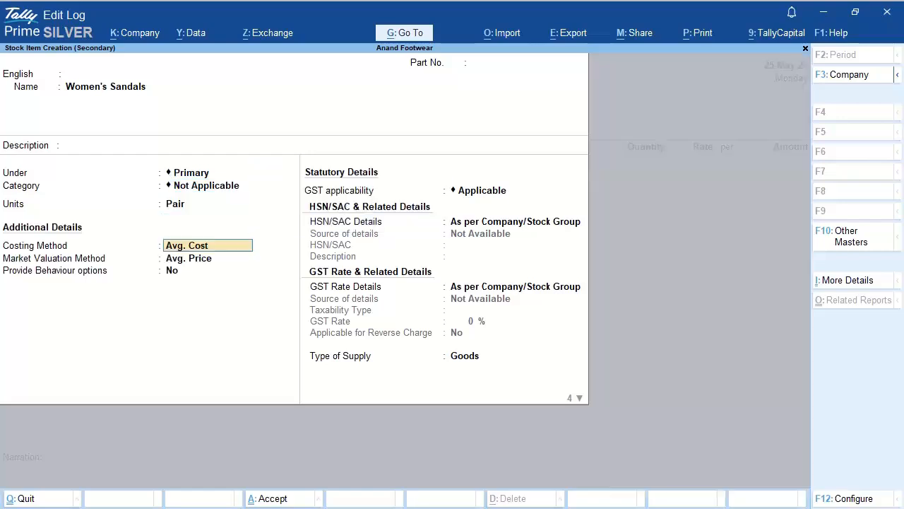
key("Return")
key("Return")
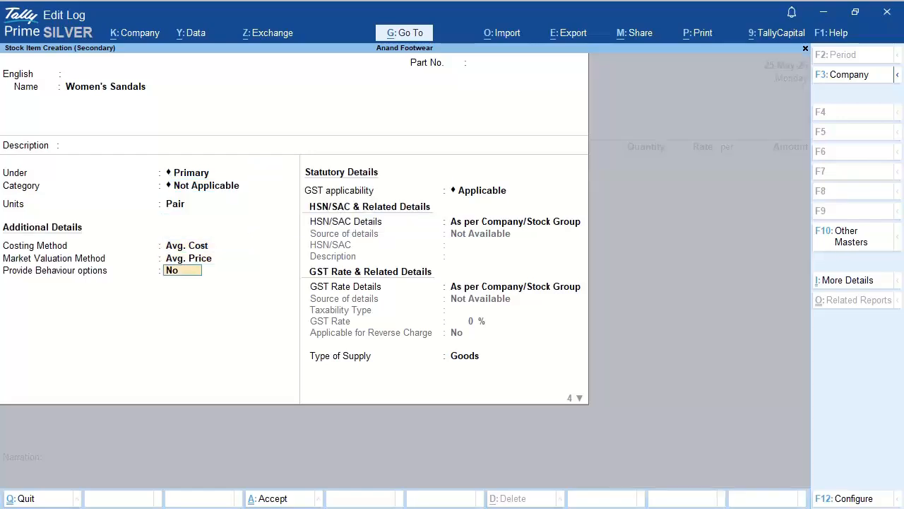
key("Return")
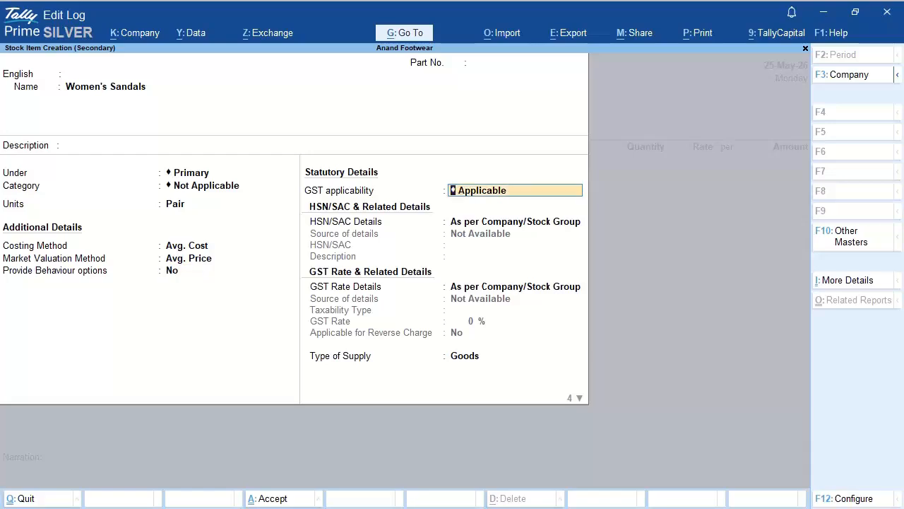
key("Return")
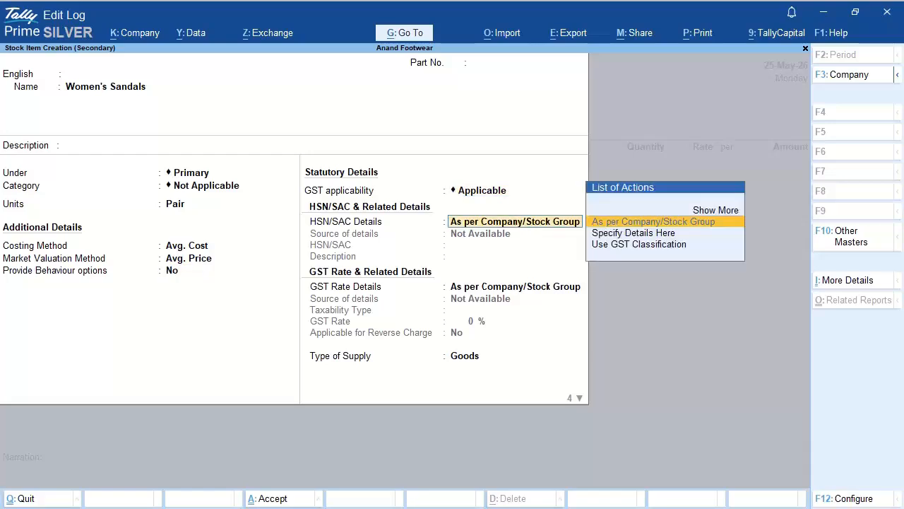
Step: Specify HSN code 452011 with description Sandals for the item
key("Down")
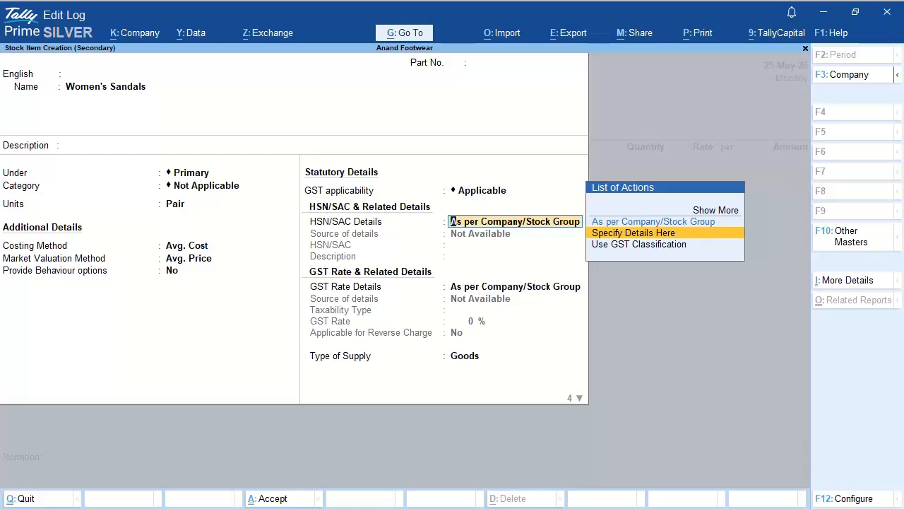
key("Return")
type("452011")
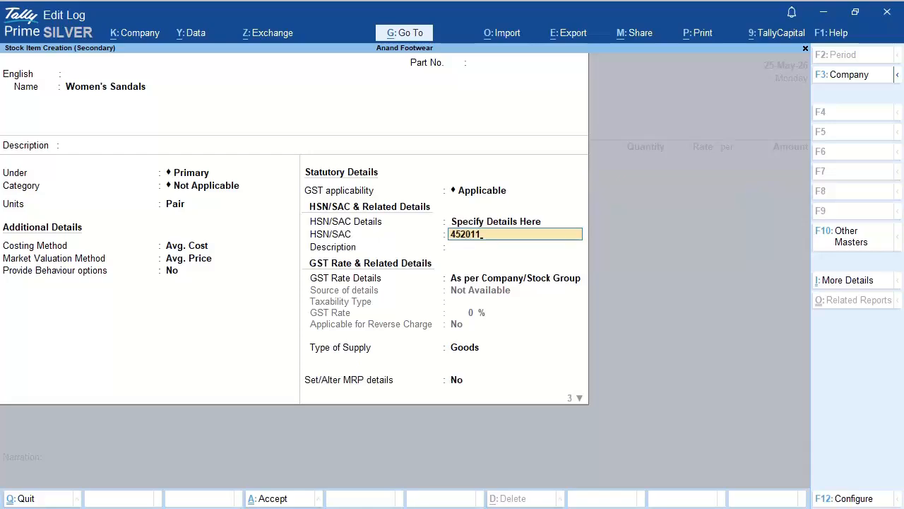
key("Return")
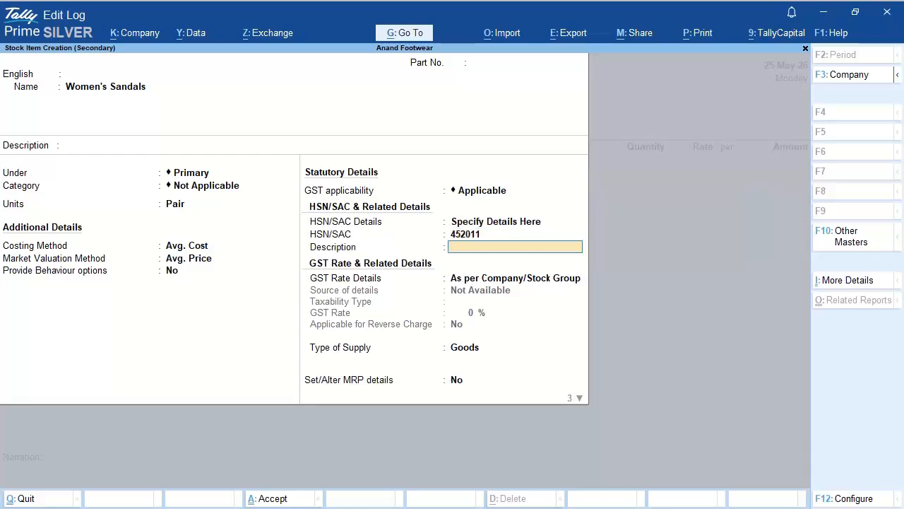
type("Sandals")
key("Return")
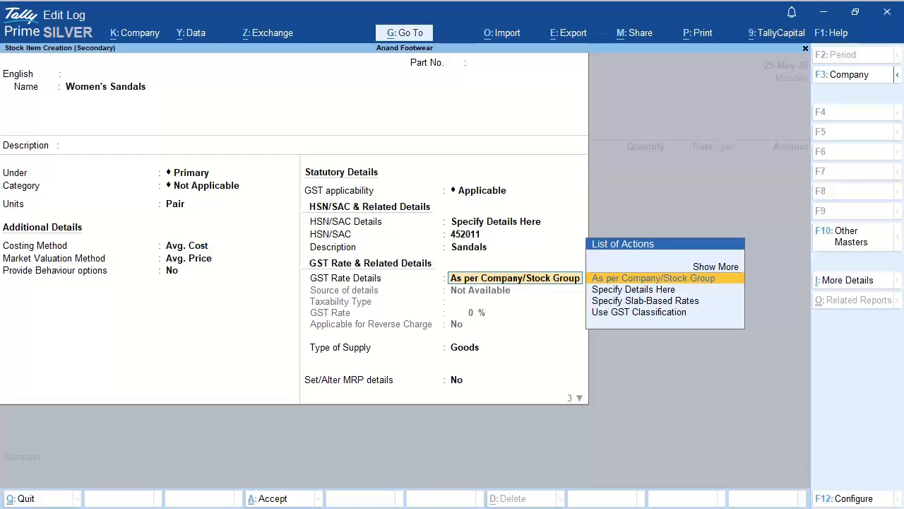
Step: Set the item's GST as Taxable at 18% for Goods, then save Women's Sandals
key("Down")
key("Return")
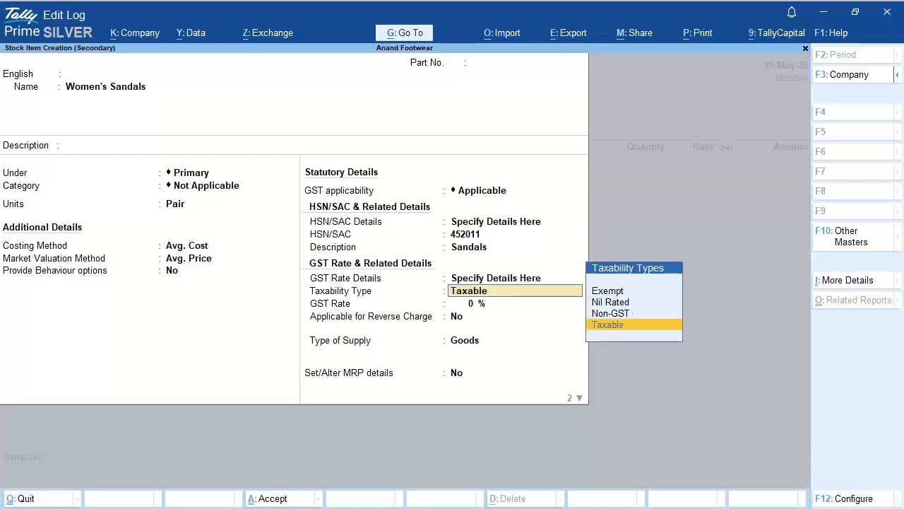
key("Return")
type("18")
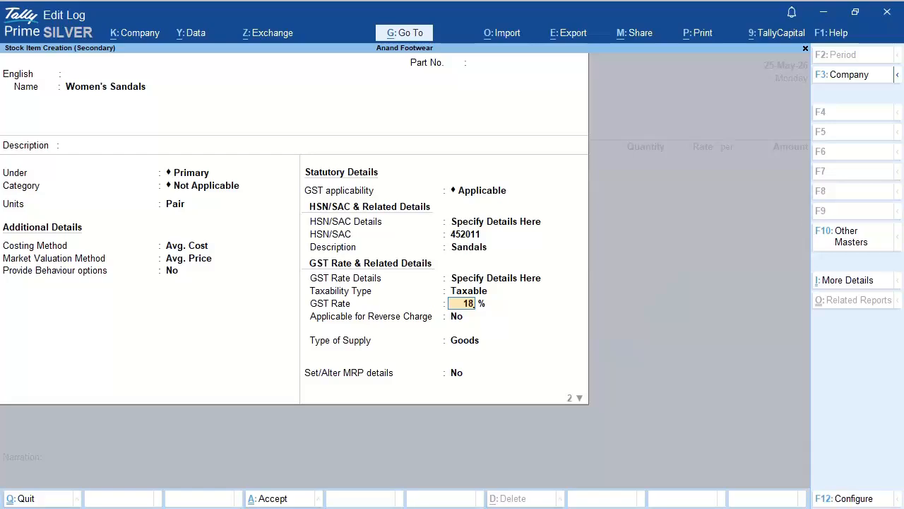
key("Return")
key("Return")
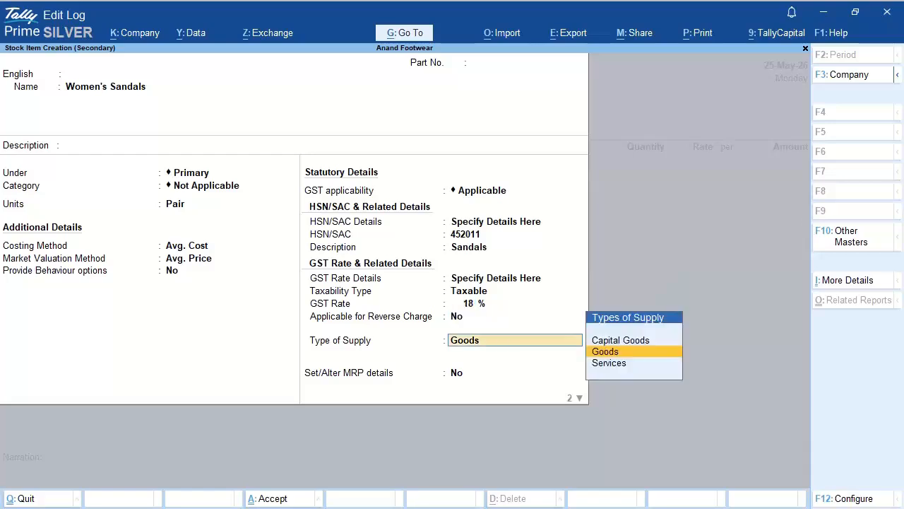
key("Return")
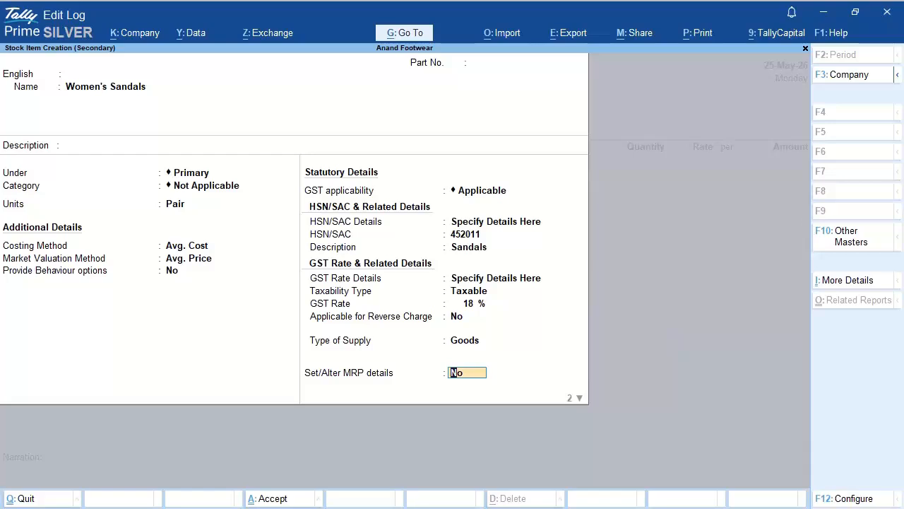
key("Return")
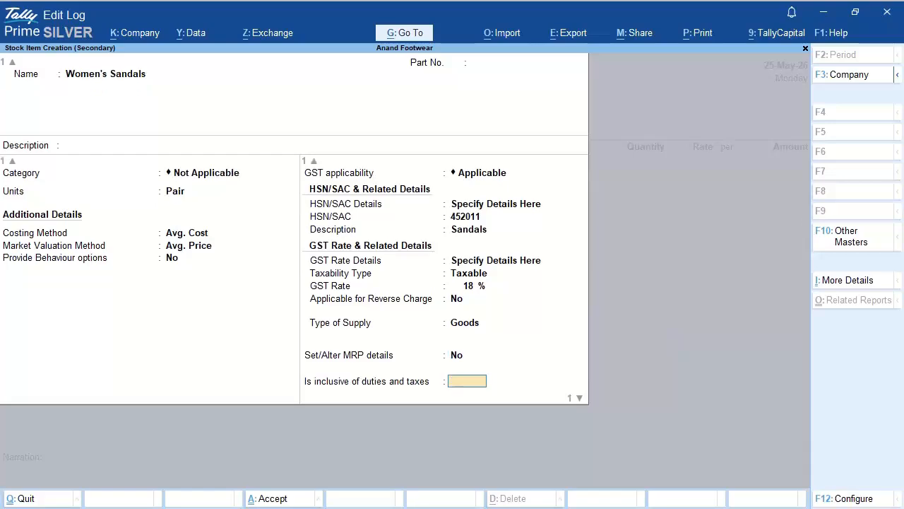
key("Return")
key("Return")
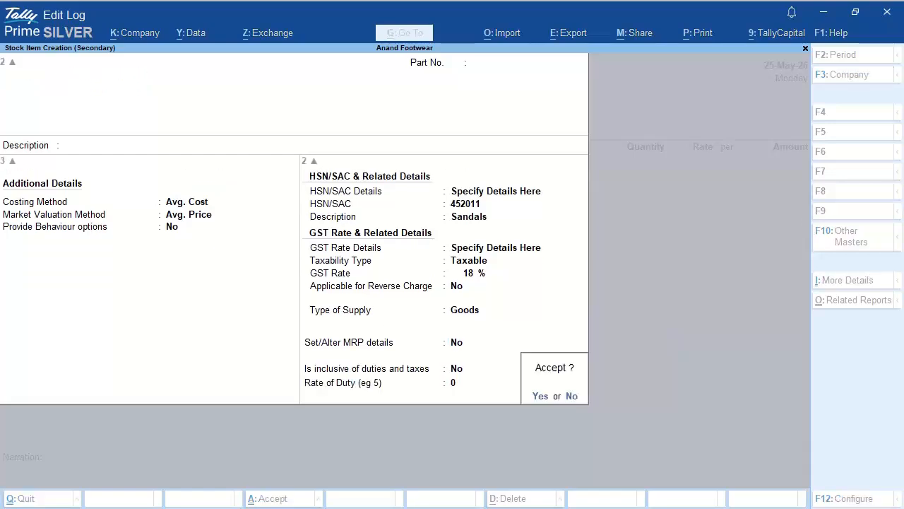
key("Return")
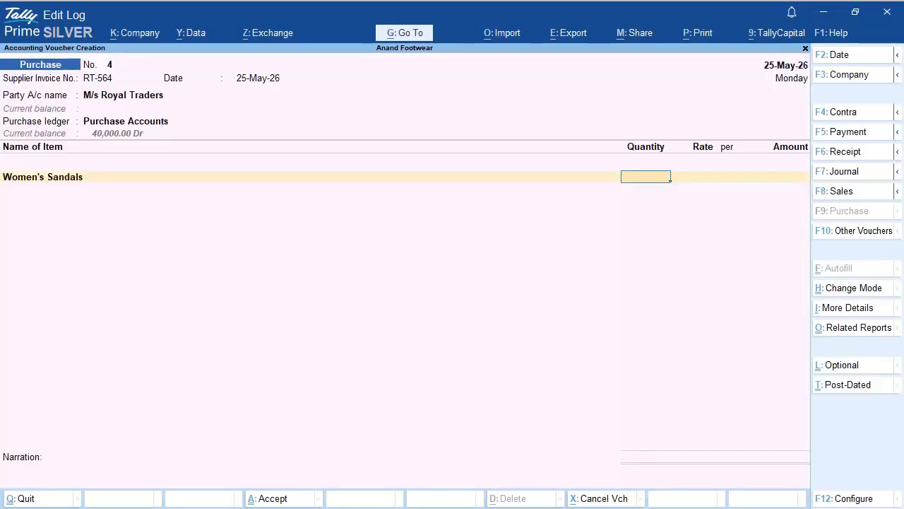
Step: Enter 70 pairs of Women's Sandals at 500.00 per pair for 35,000.00
type("70")
key("Return")
type("500")
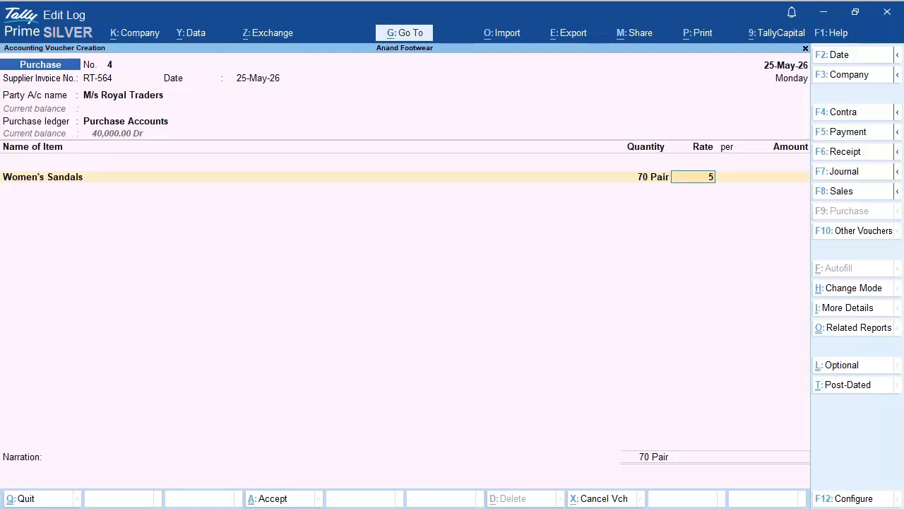
key("Return")
key("Return")
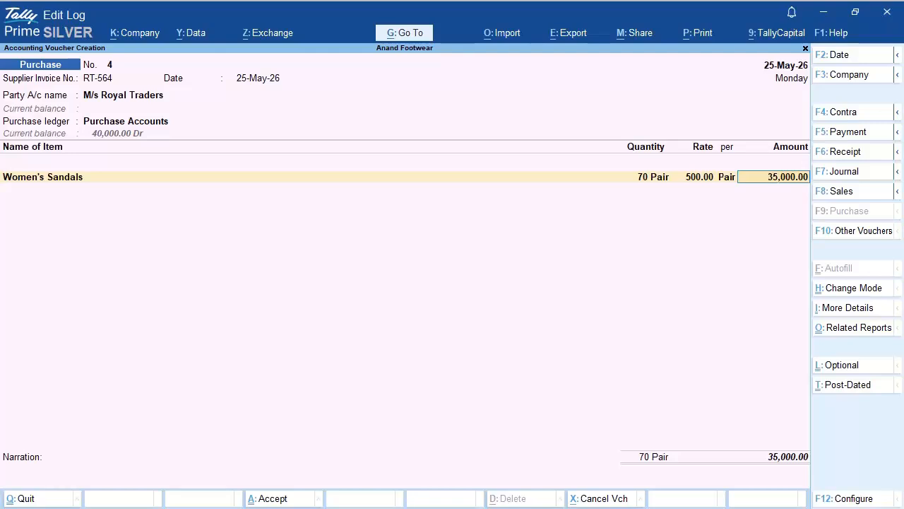
key("Return")
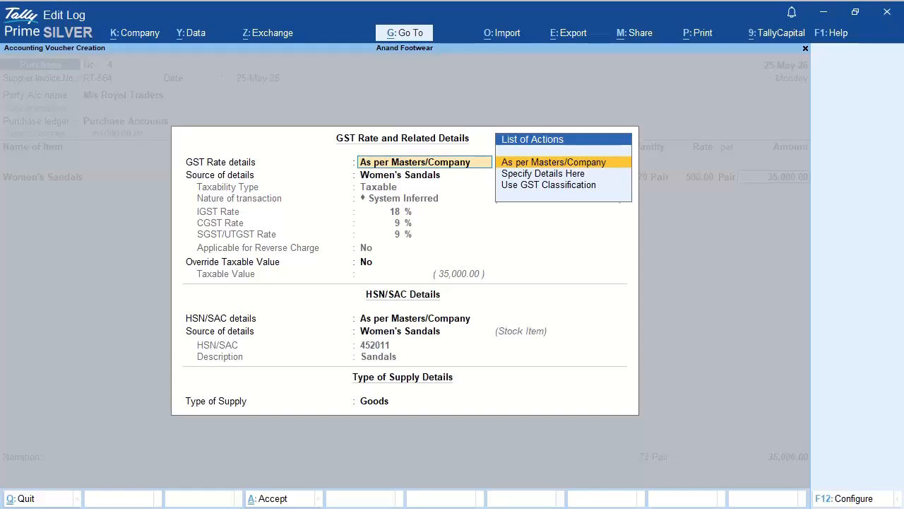
Step: Take the line's GST rate and HSN details from the Women's Sandals master
key("Return")
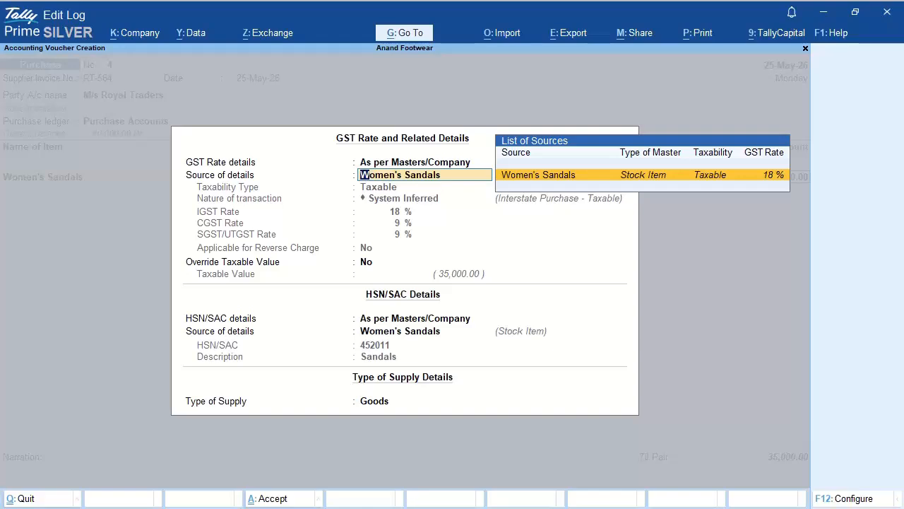
key("Return")
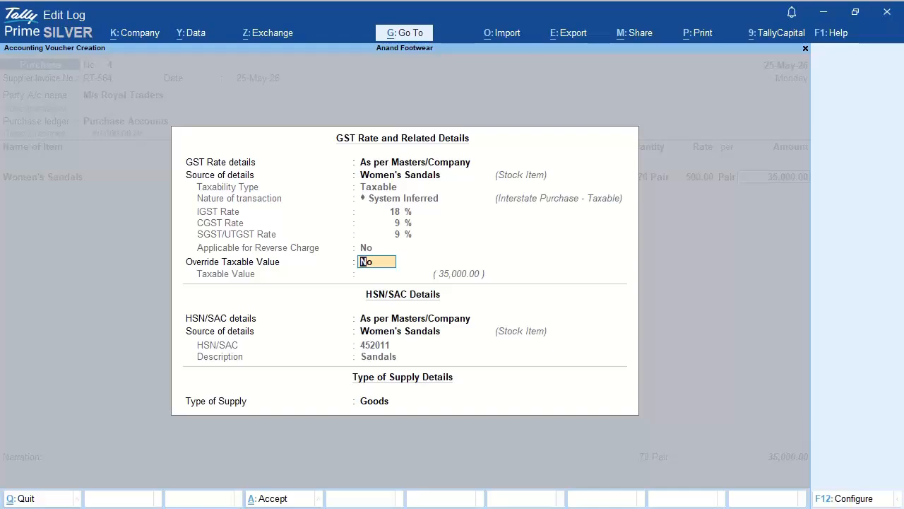
key("Return")
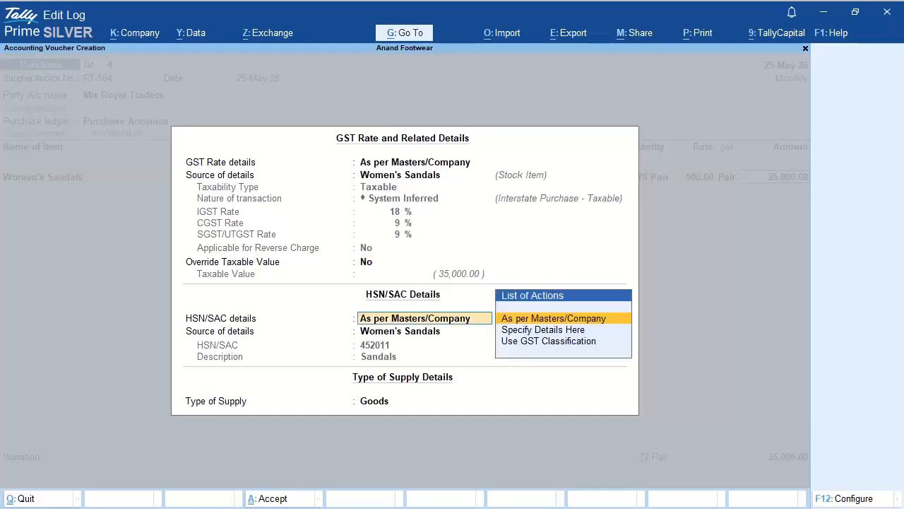
key("Return")
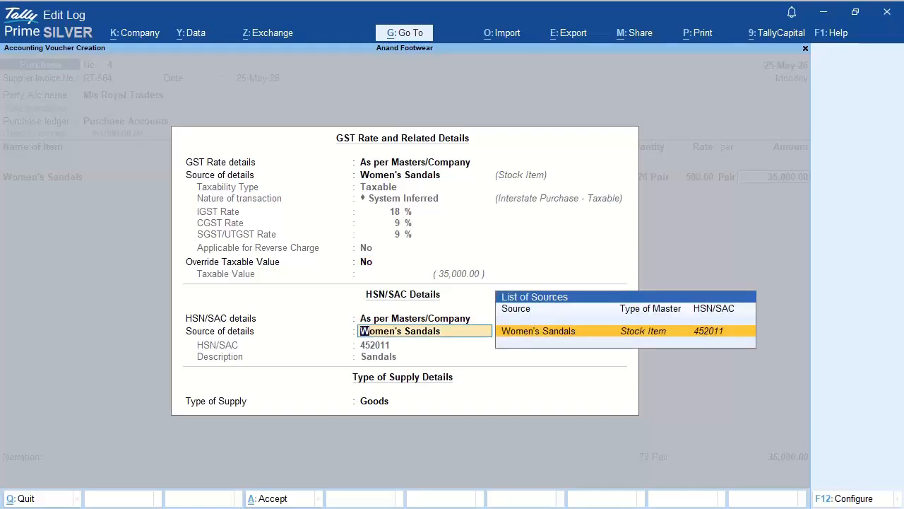
key("Return")
key("Return")
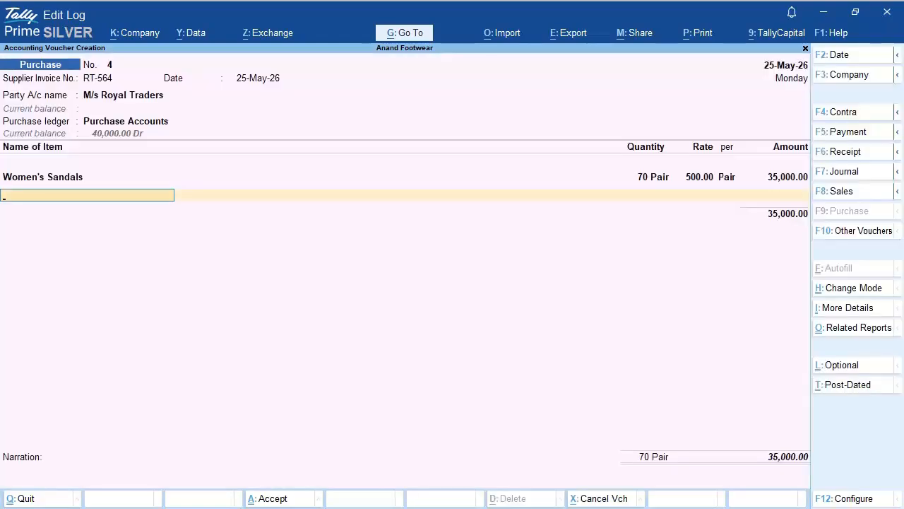
key("Return")
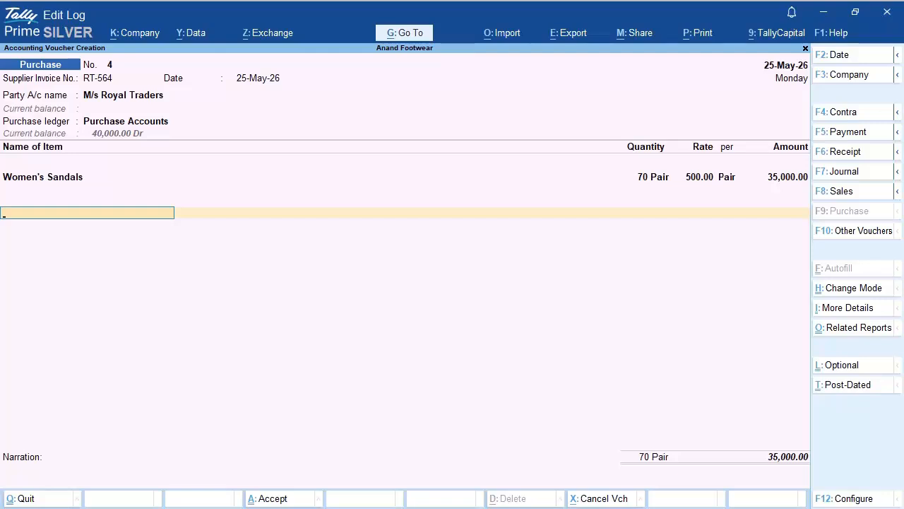
Step: Add an IGST on Purchase line of 6,300.00, bringing the voucher to 41,300.00
type("IGS")
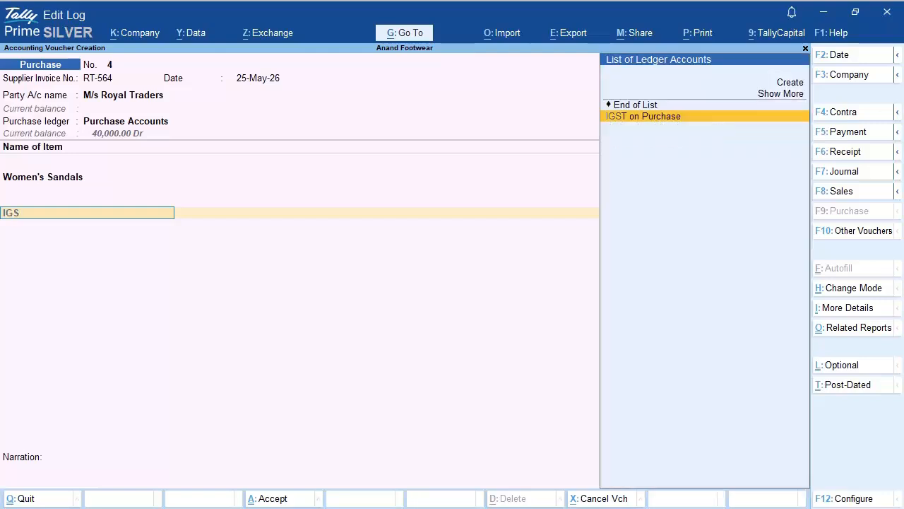
key("Return")
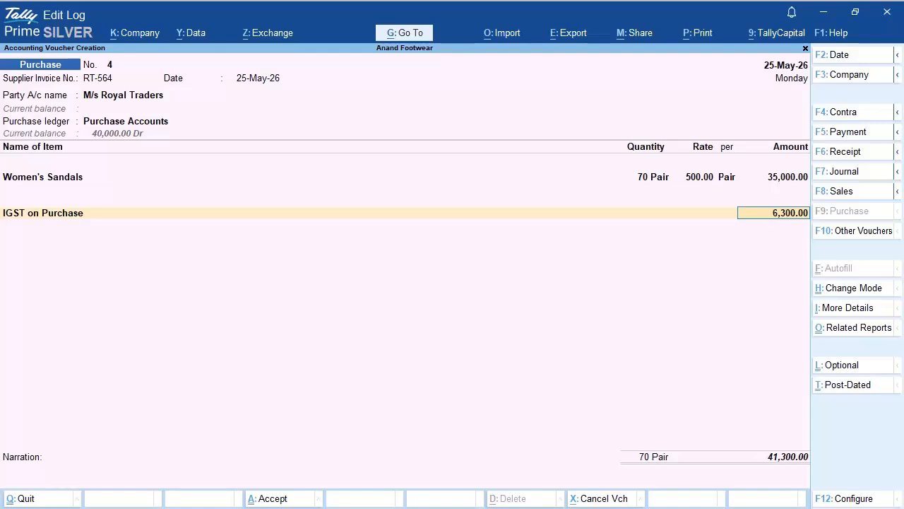
key("Return")
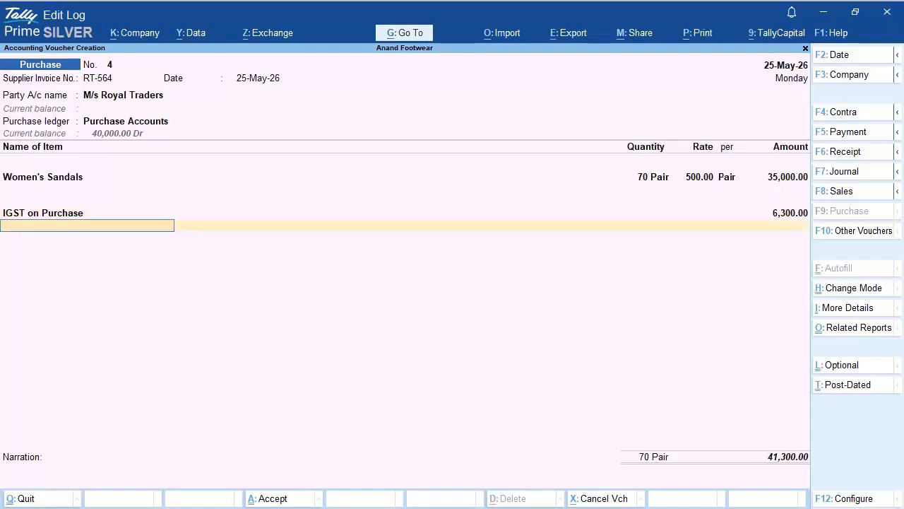
key("Return")
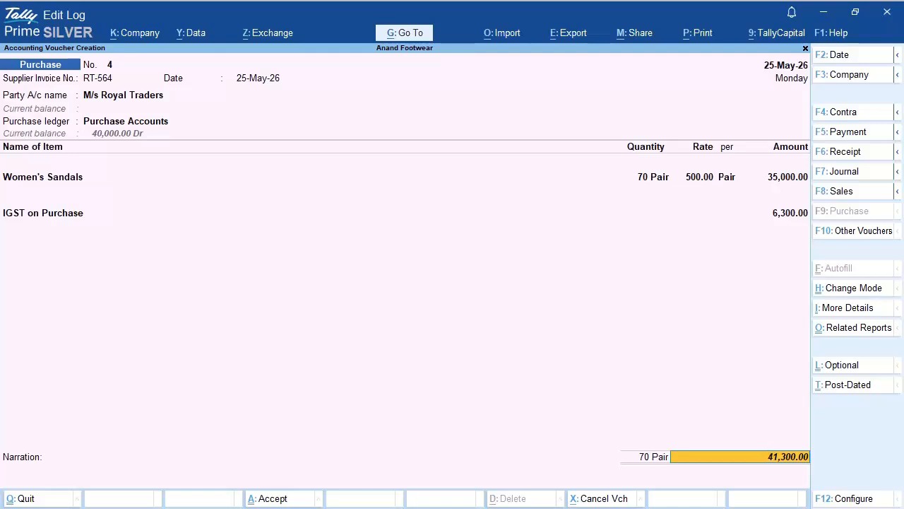
Step: Allocate 41,300.00 Cr to New Ref RT-564 with 20 days credit, after restarting once
key("Return")
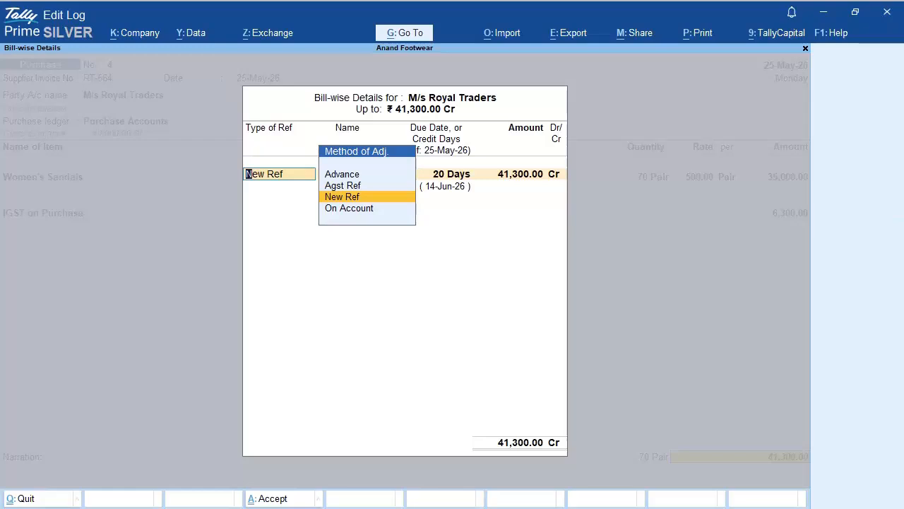
key("Return")
key("Return")
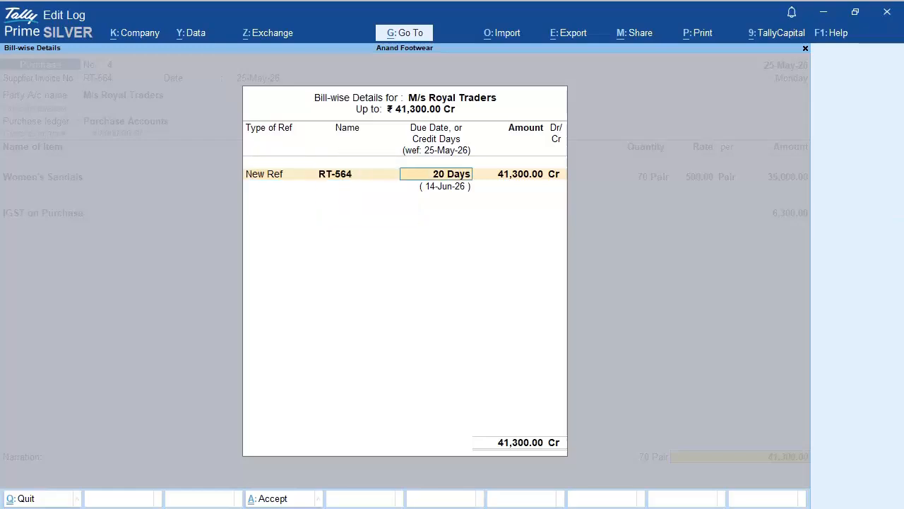
key("Return")
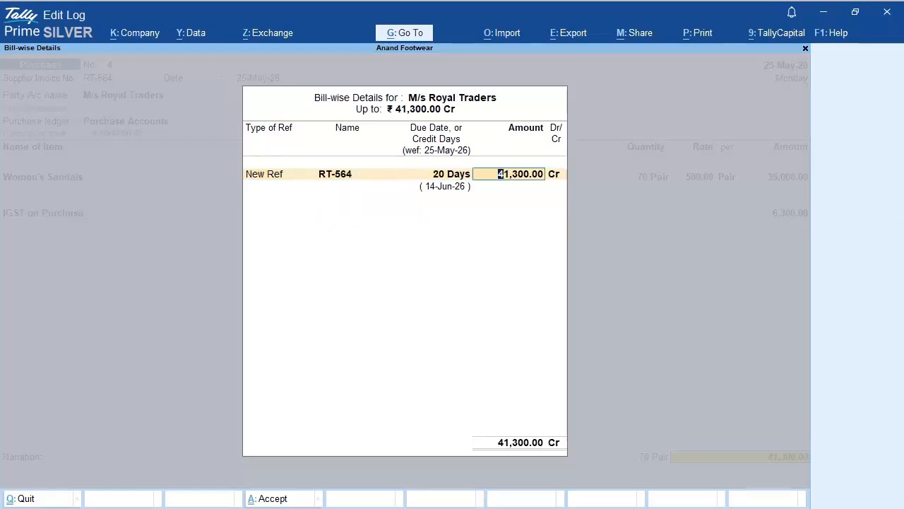
key("BackSpace")
key("BackSpace")
key("BackSpace")
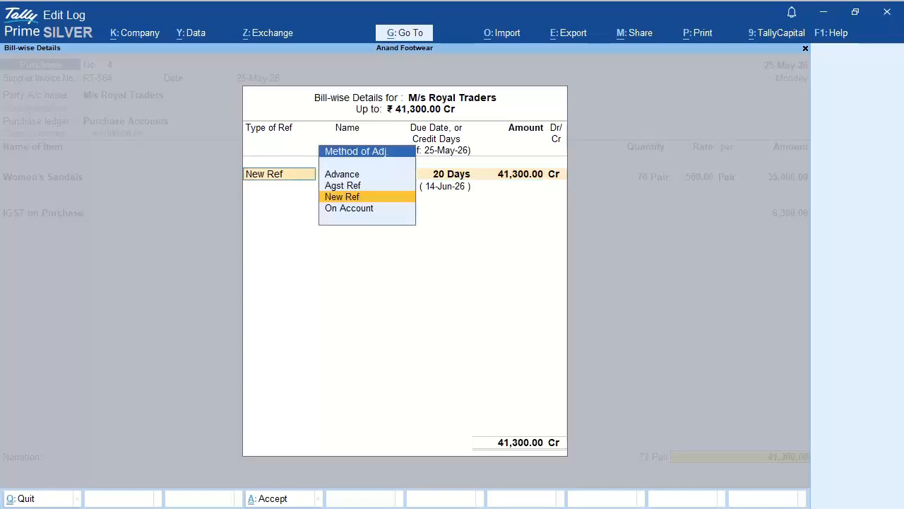
key("Escape")
key("Return")
key("Return")
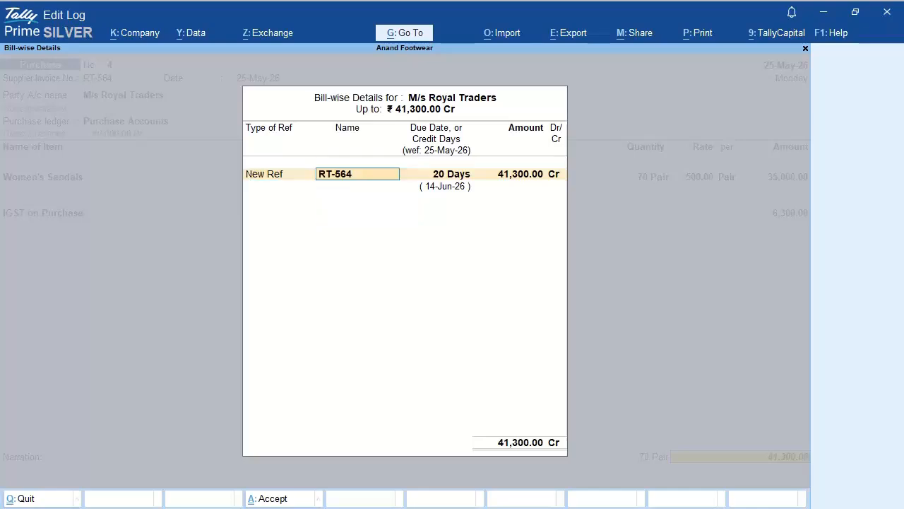
key("Return")
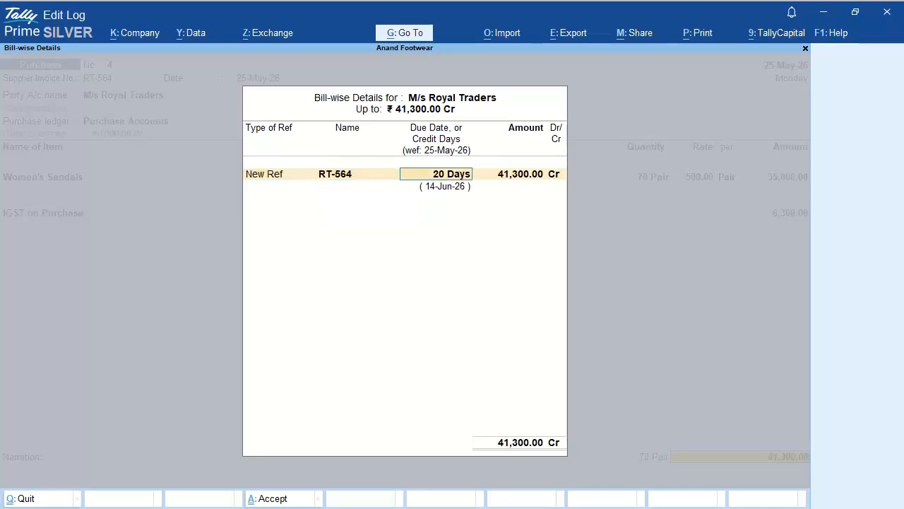
key("Return")
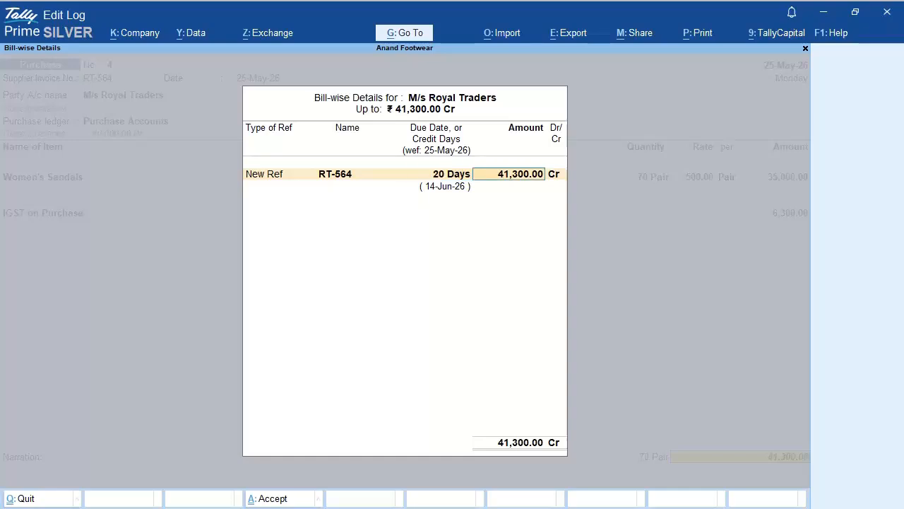
key("Return")
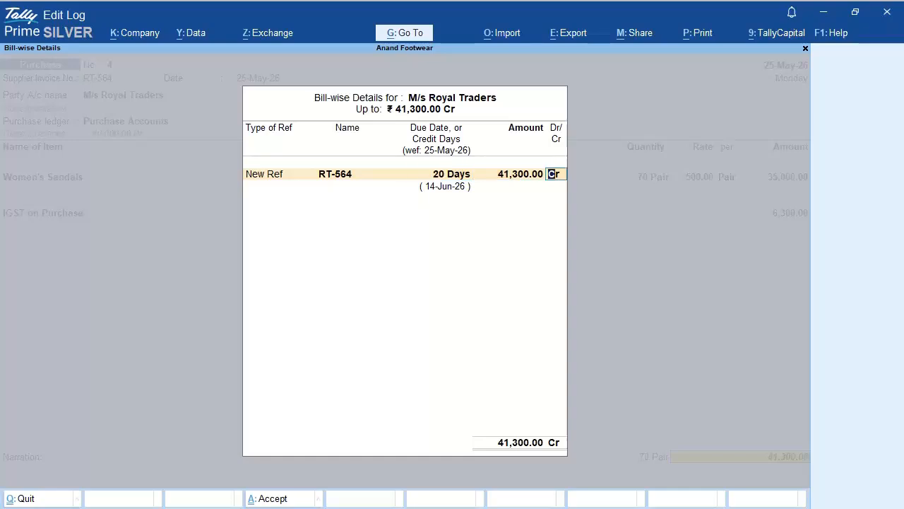
key("Return")
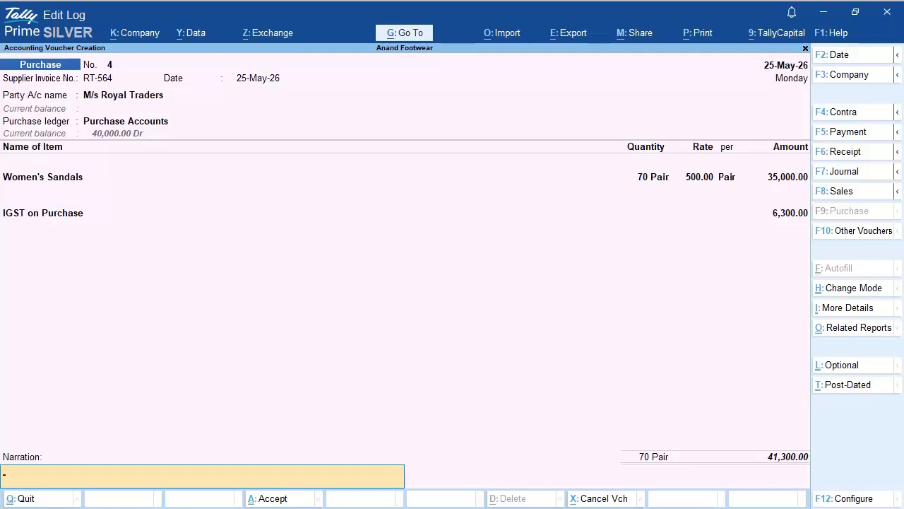
Step: Add narration 'Being goods purchased under interstate supply with applicable IGST' and save voucher 4
type("Being goods purchased under")
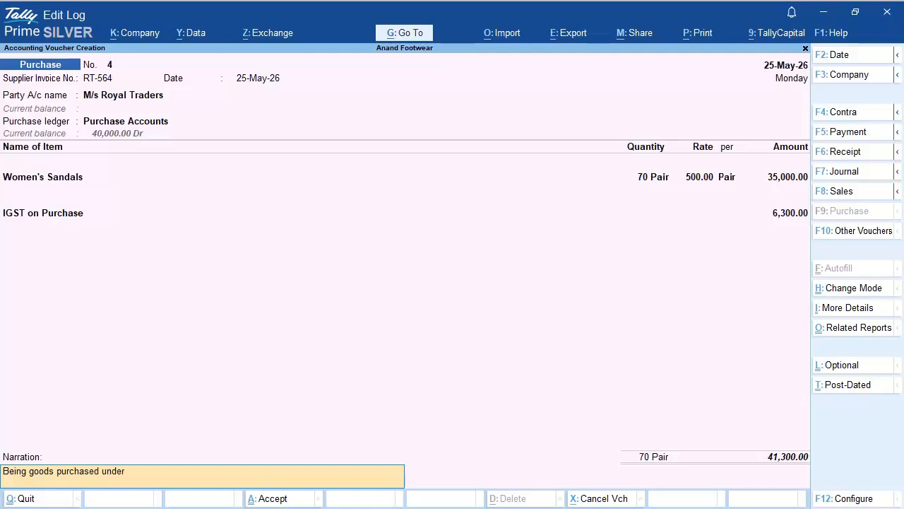
type(" interstate supply with applicable IGST")
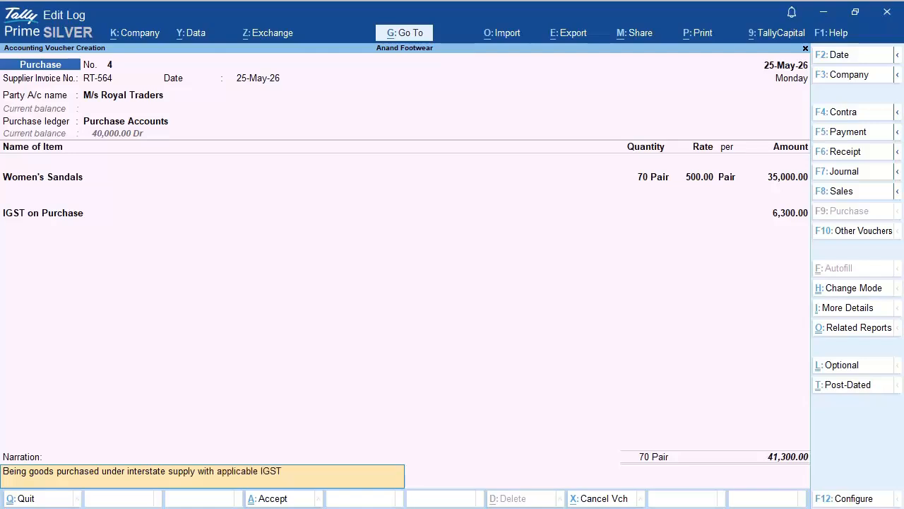
key("Return")
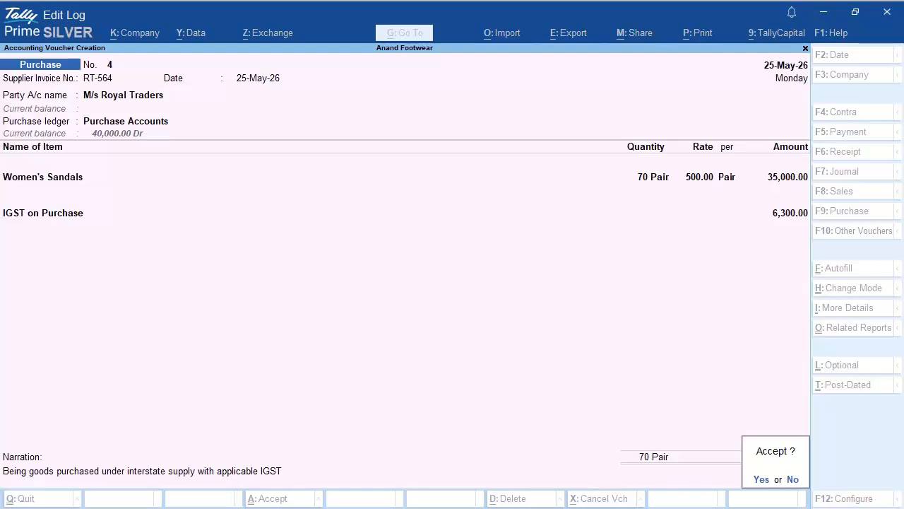
key("y")
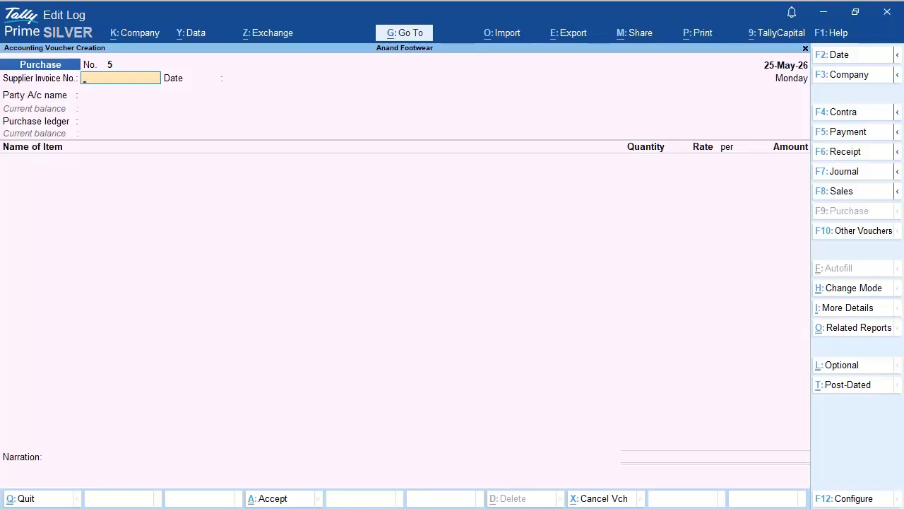
Step: Quit voucher entry and open the Profit & Loss A/c report from Gateway
key("Escape")
key("y")
key("Down")
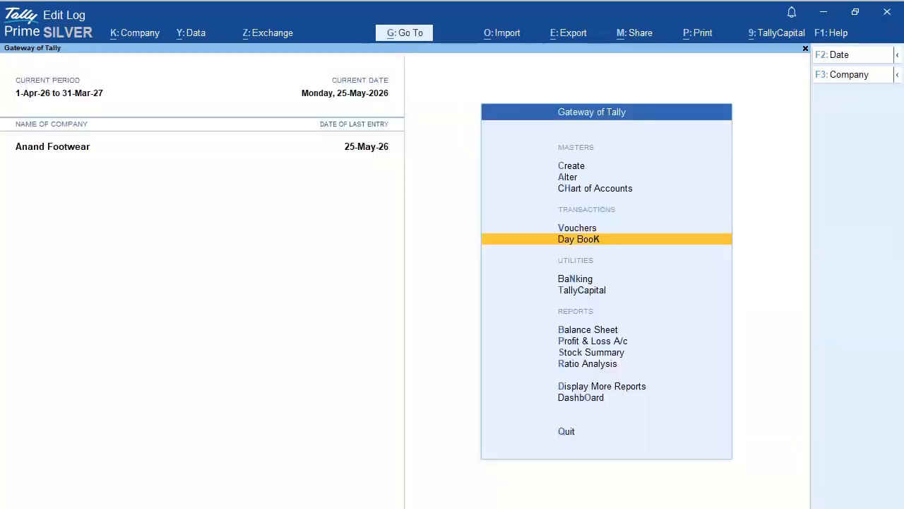
key("Down")
key("Down")
key("Down")
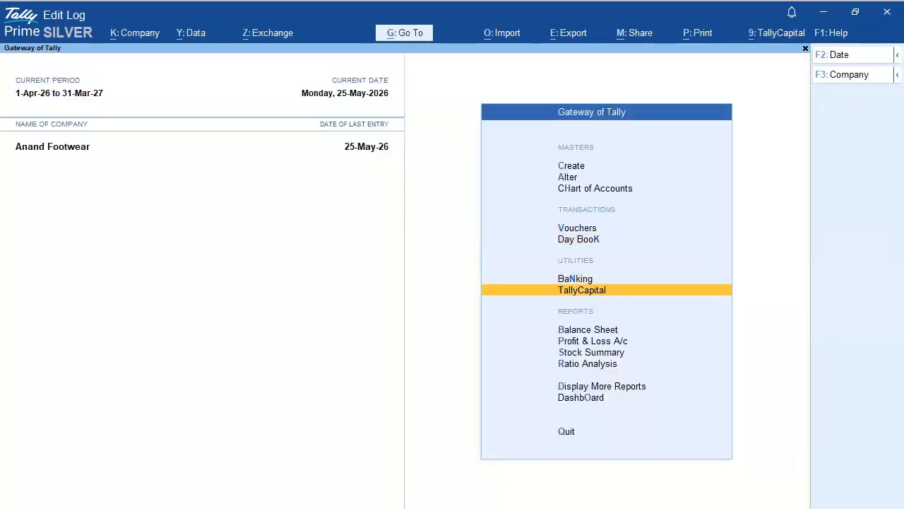
key("Down")
key("Return")
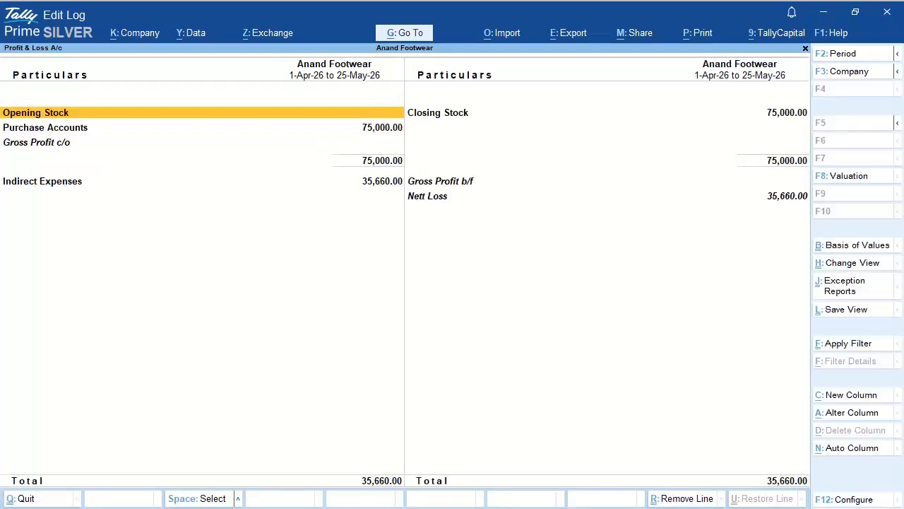
Step: Drill into Purchase Accounts' May vouchers and mark the Metro Footwear and Royal Traders entries
key("Down")
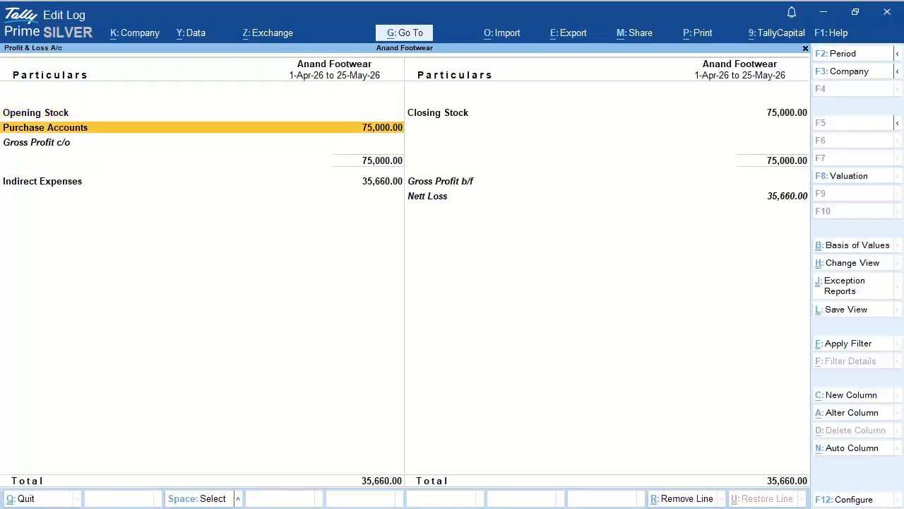
key("shift+Return")
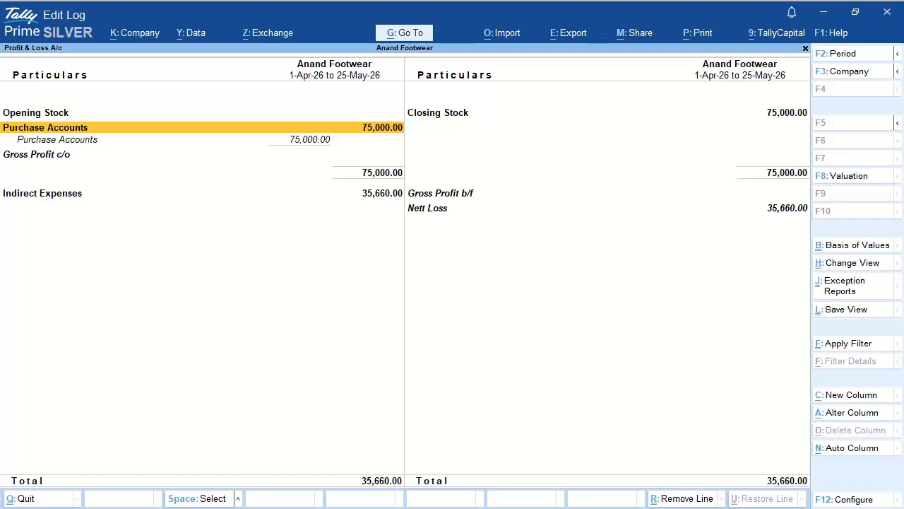
key("Down")
key("Return")
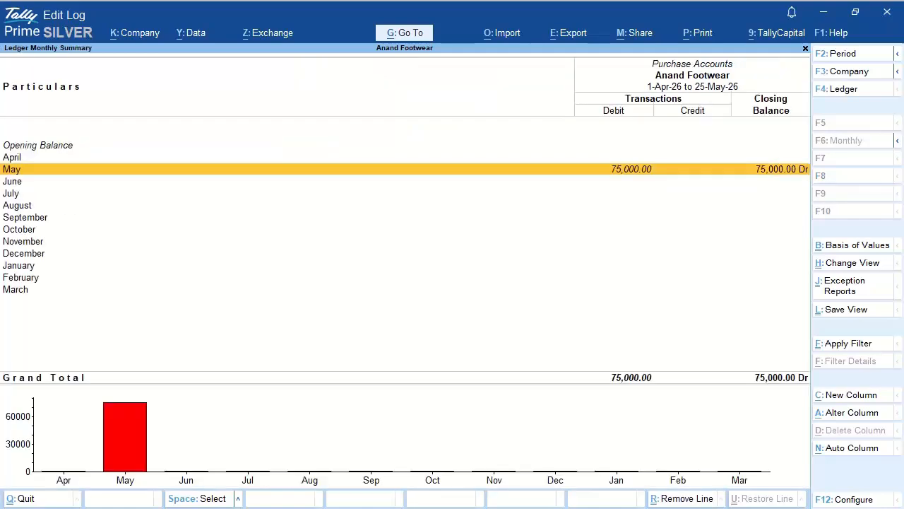
key("Return")
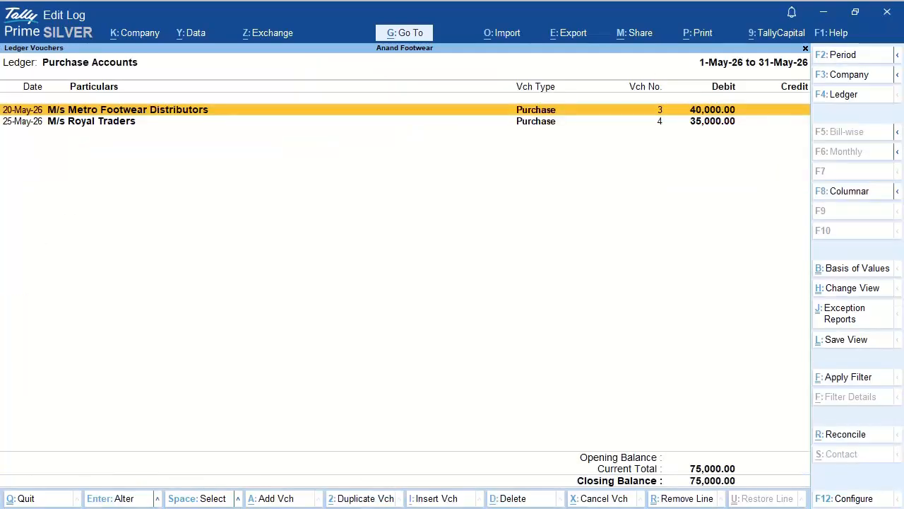
key("space")
key("Down")
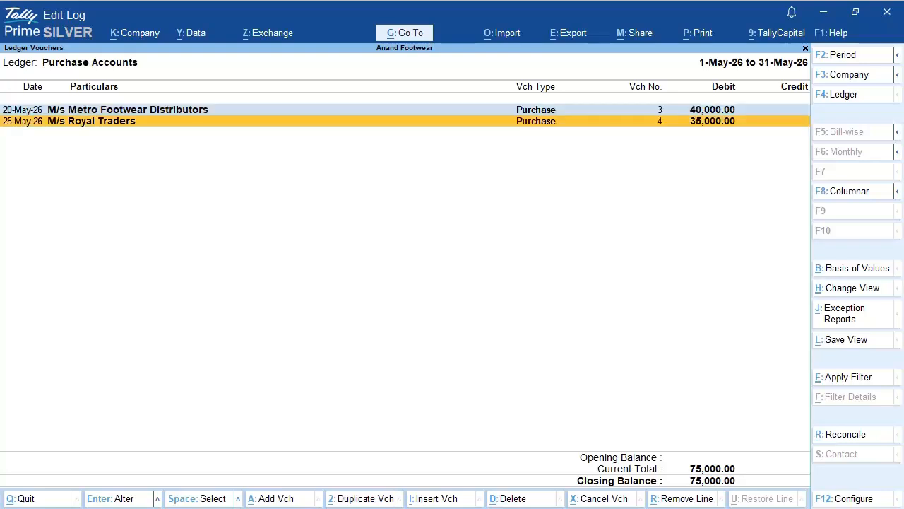
key("space")
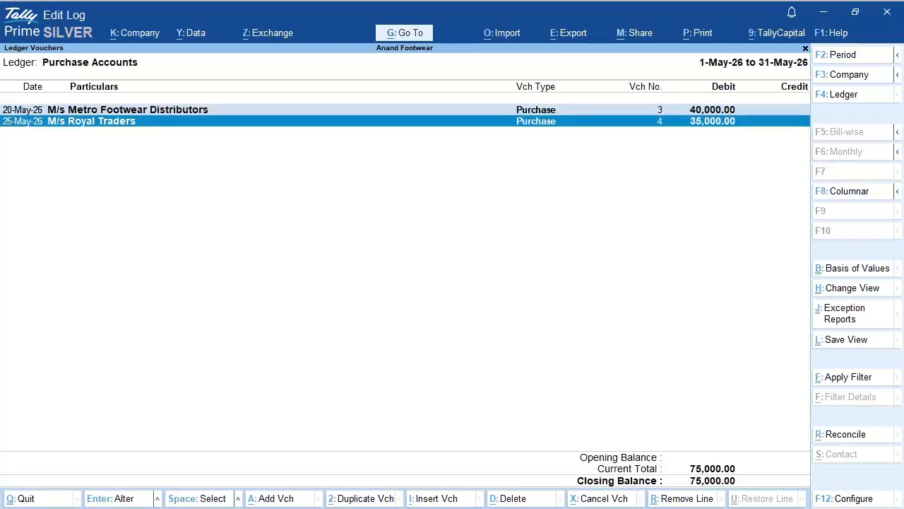
Step: Return to Profit & Loss, expand Indirect Expenses, and mark IGST on Purchase at 6,300
key("Escape")
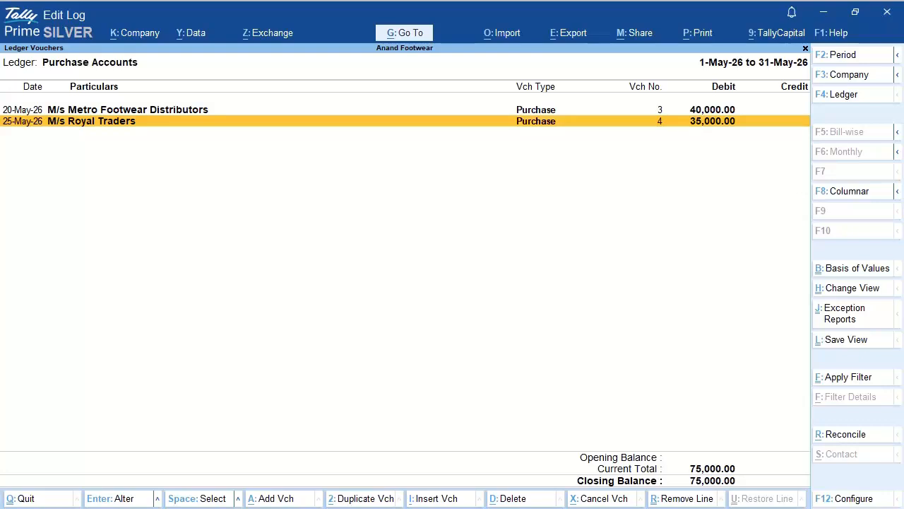
key("Escape")
key("Escape")
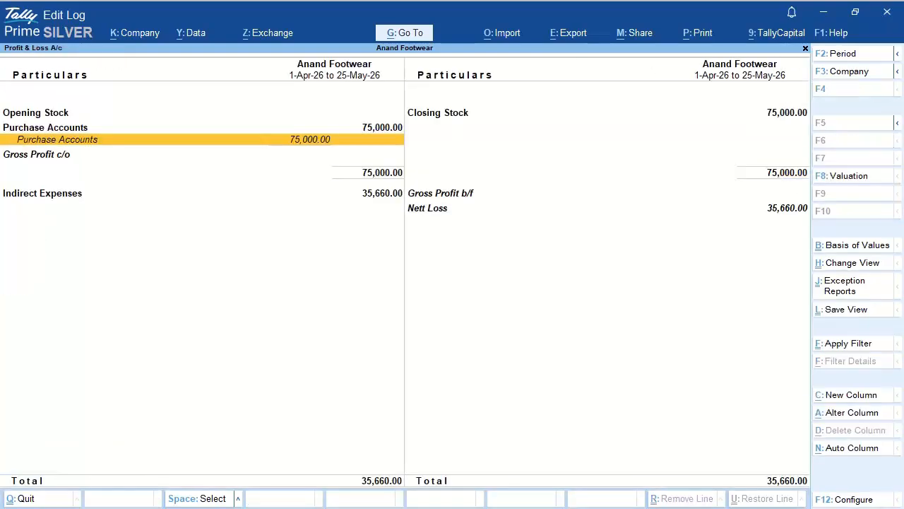
key("Down")
key("Down")
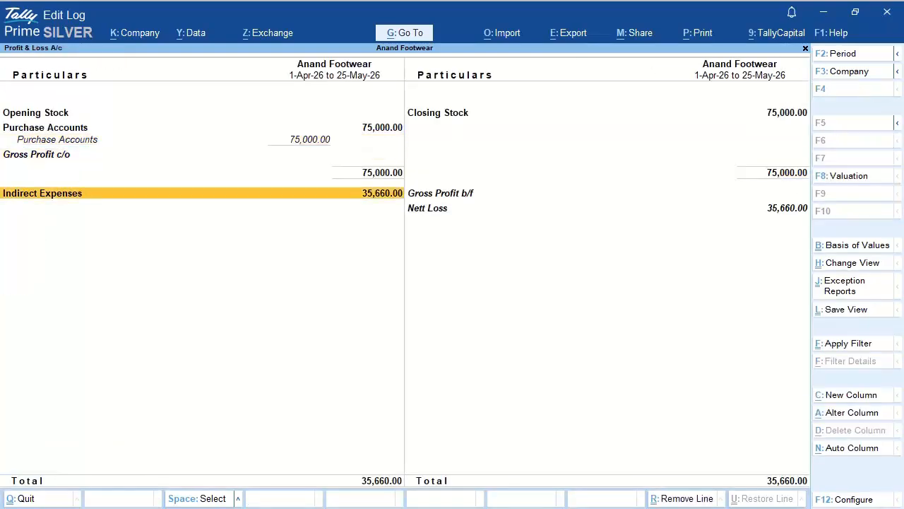
key("shift+Return")
key("Down")
key("Down")
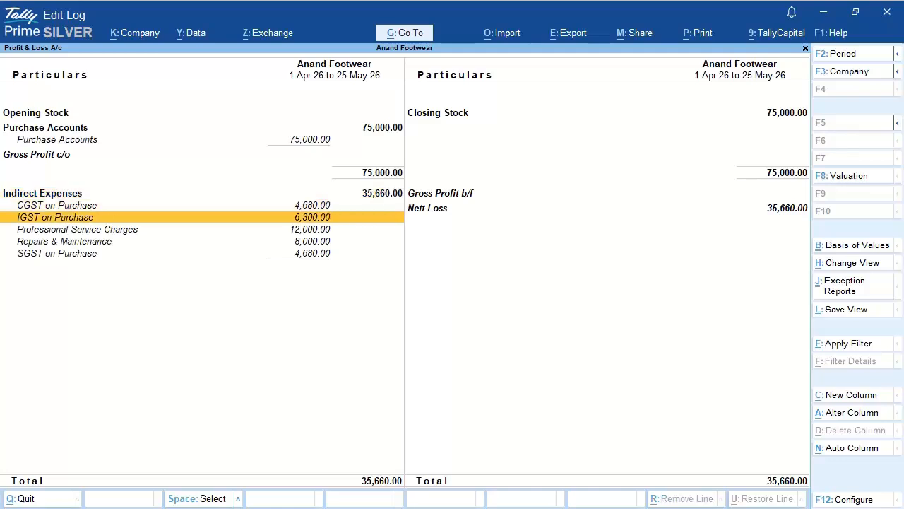
key("space")
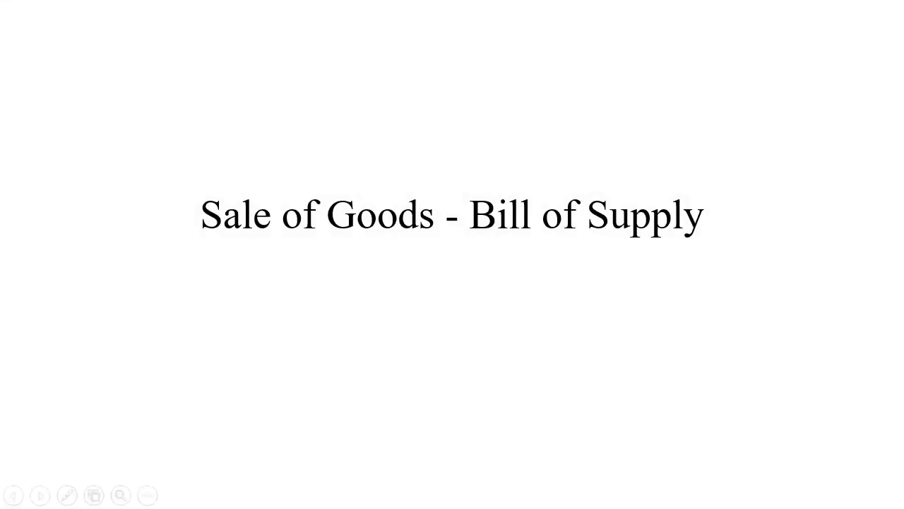
Step: Advance to the slide detailing the credit sale of 30 pairs sports shoes and 40 pairs sandals
key("Right")
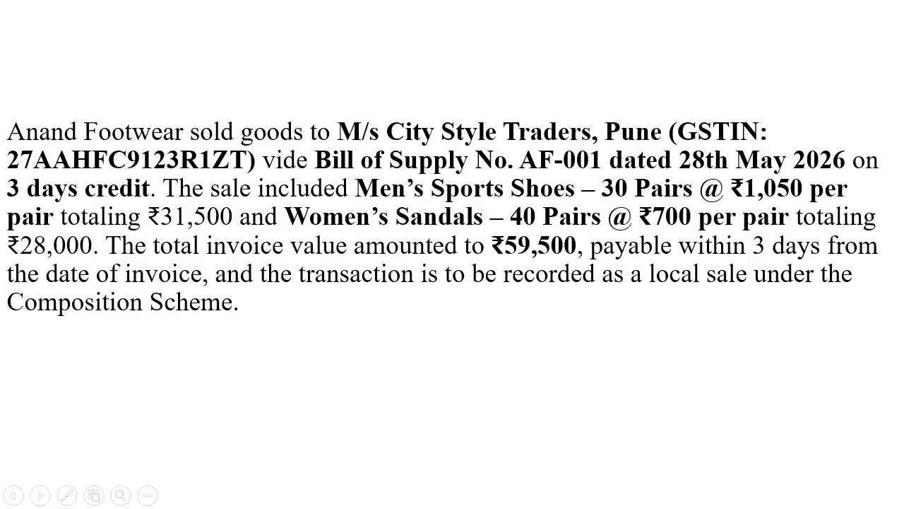
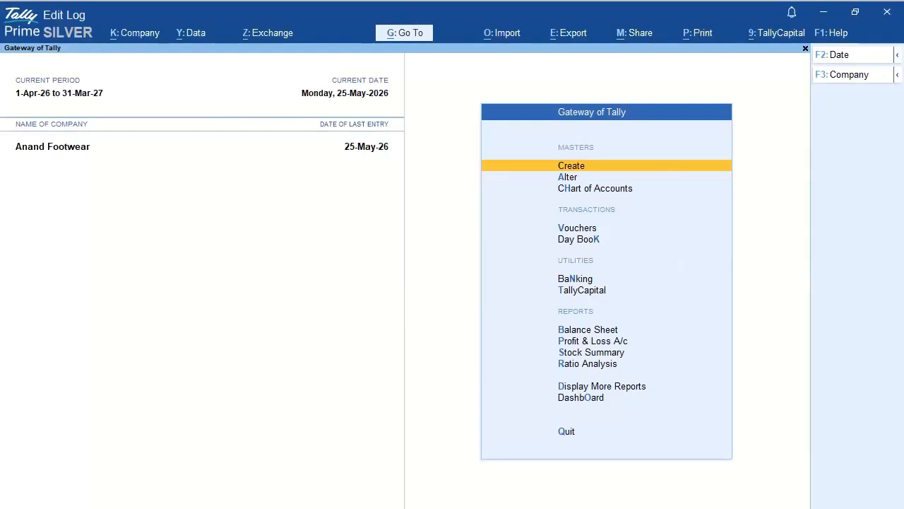
Step: Open a new Sales voucher from the Vouchers menu
key("Down")
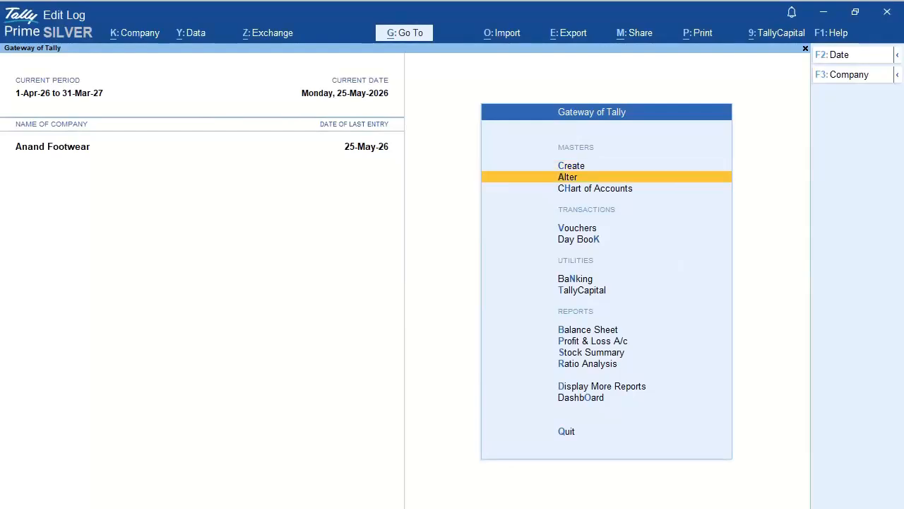
key("Down")
key("Down")
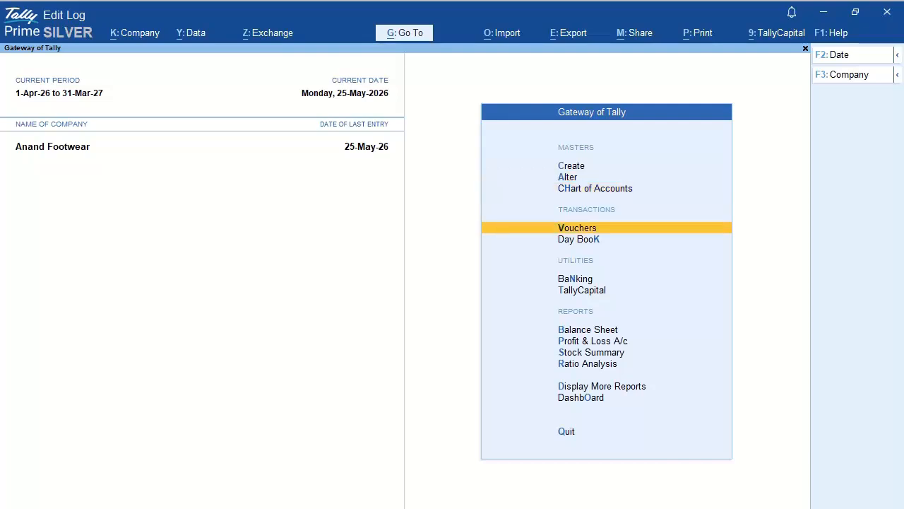
key("Return")
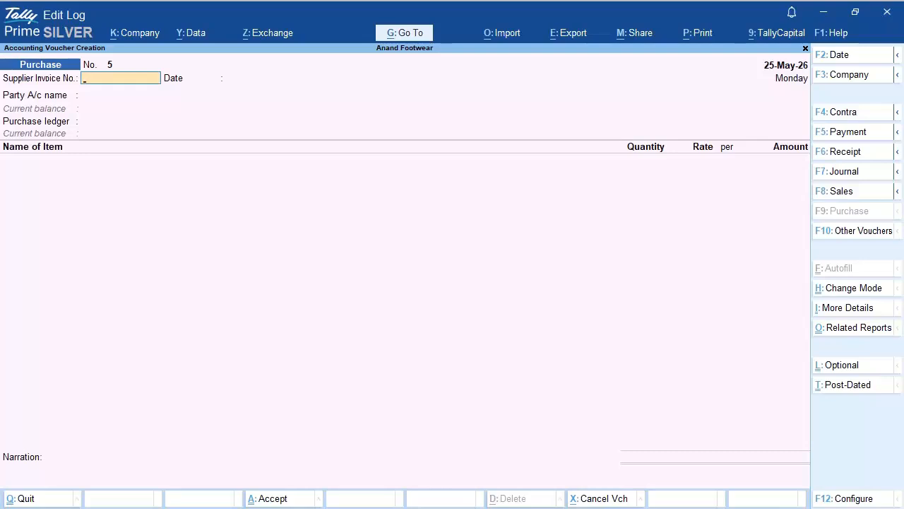
key("F8")
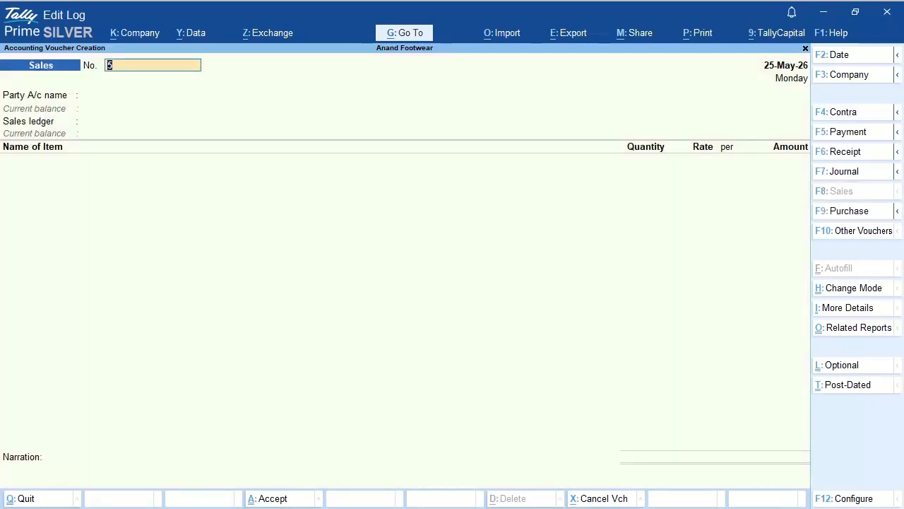
Step: Date the voucher 28-05-2026 and number it AF-001
key("F2")
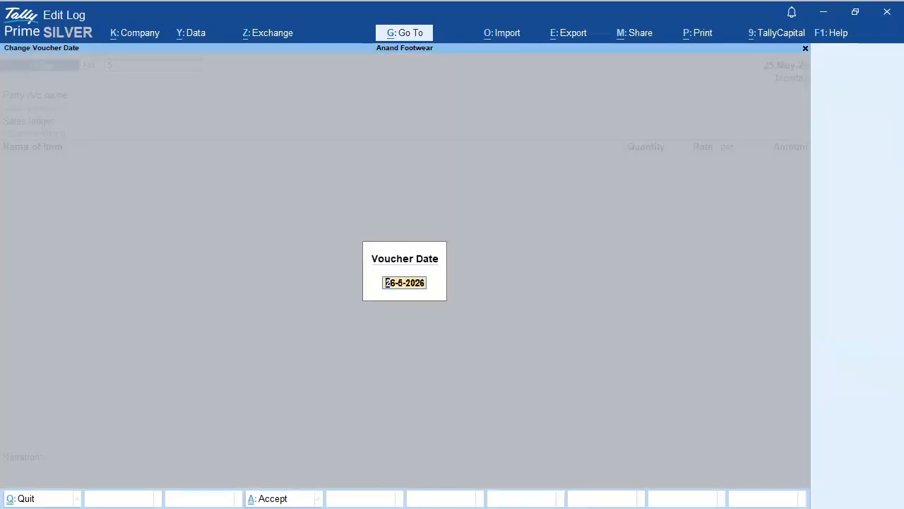
type("28-05-2026")
key("Return")
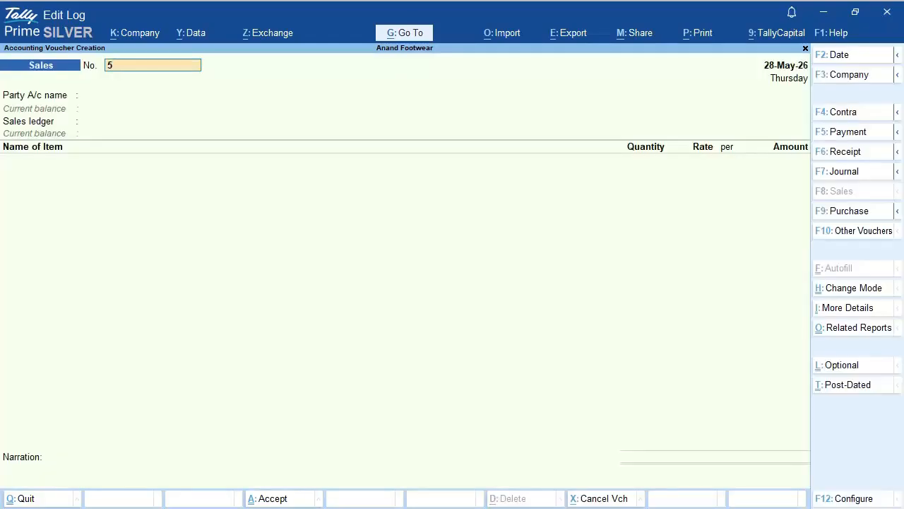
type("AF-001")
key("Return")
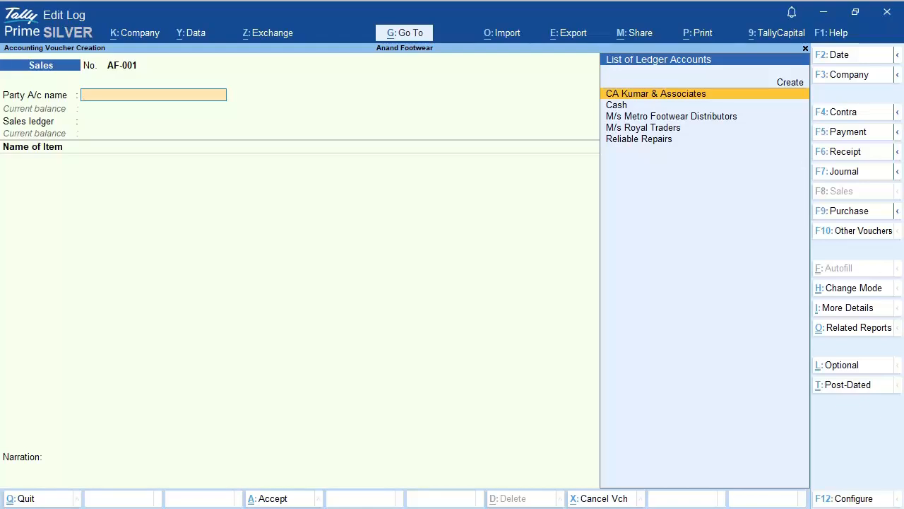
Step: Create party ledger 'M/s City Style Traders' under Sundry Debtors, bill-by-bill, with 3 days' credit
key("Up")
key("Return")
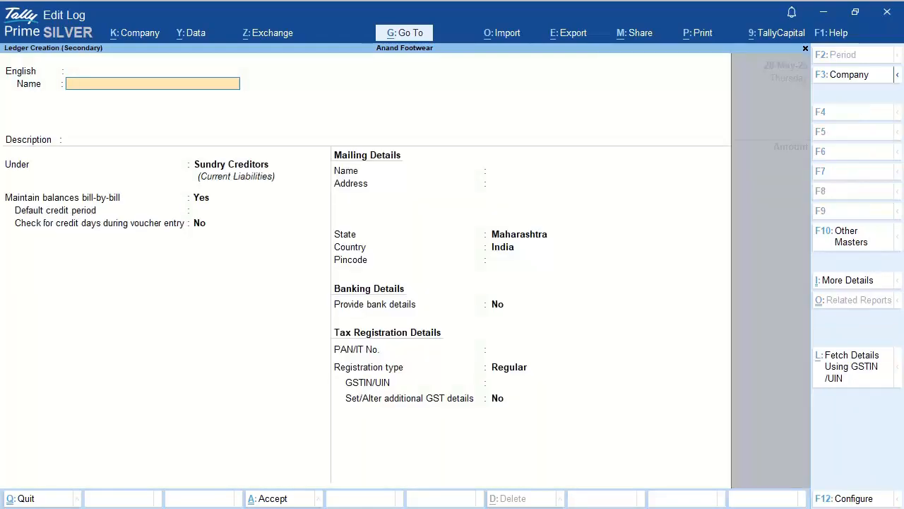
type("M/s City Style Trad")
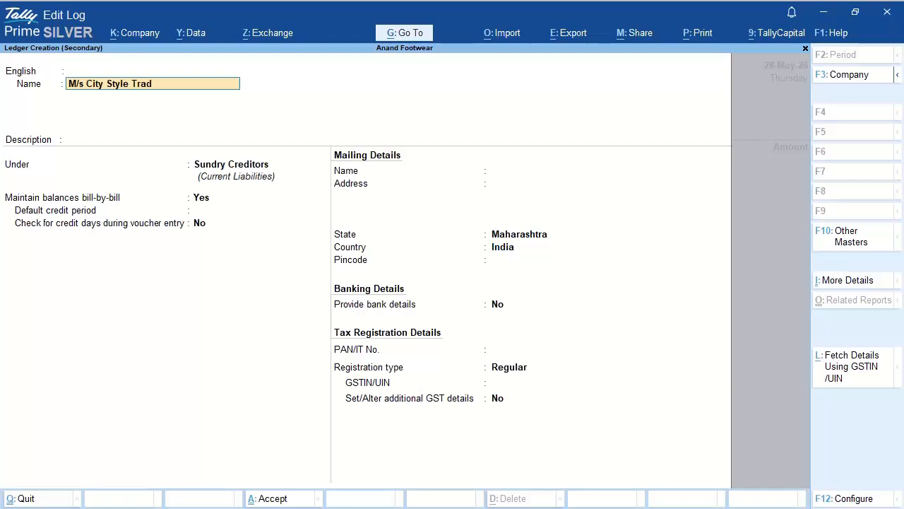
type("ers")
key("Return")
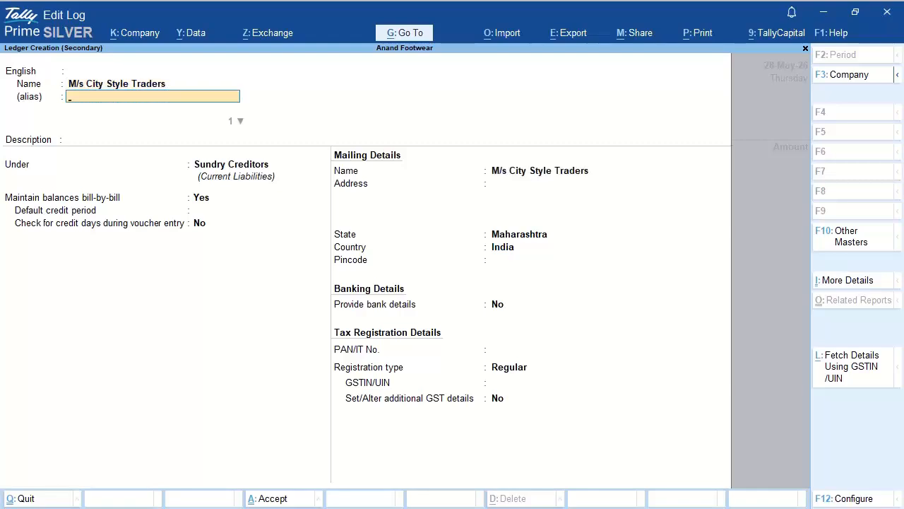
key("Return")
key("Return")
key("Return")
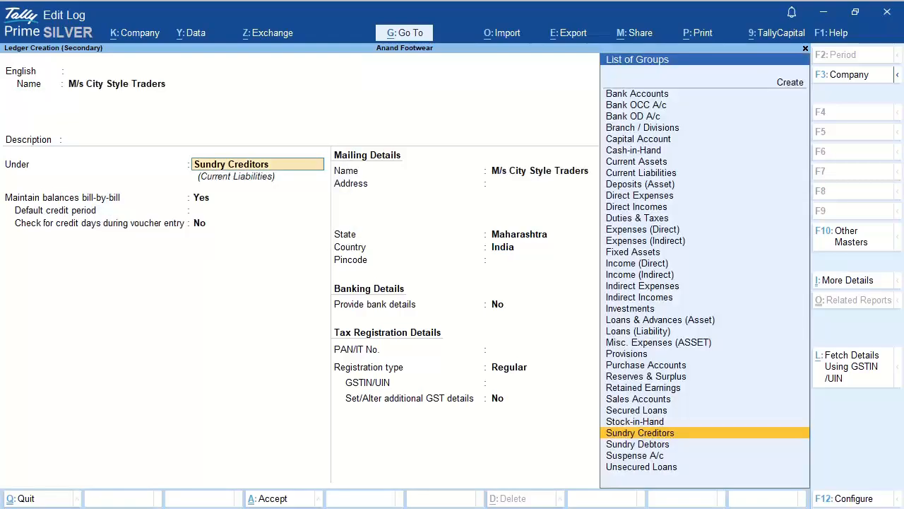
type("Su")
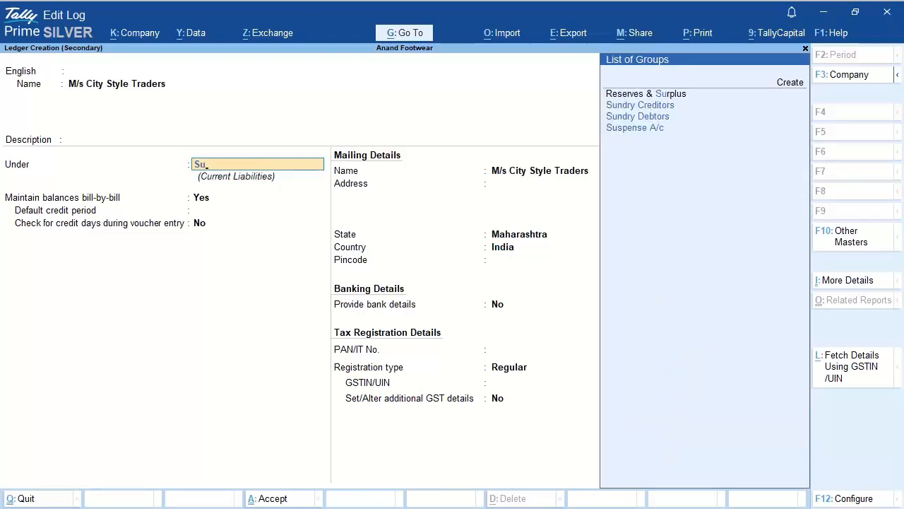
key("Down")
key("Down")
key("Return")
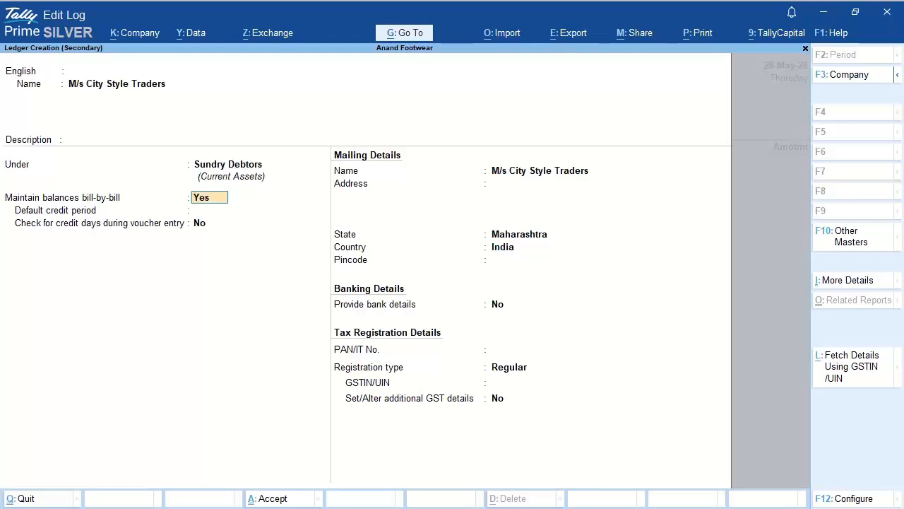
key("Return")
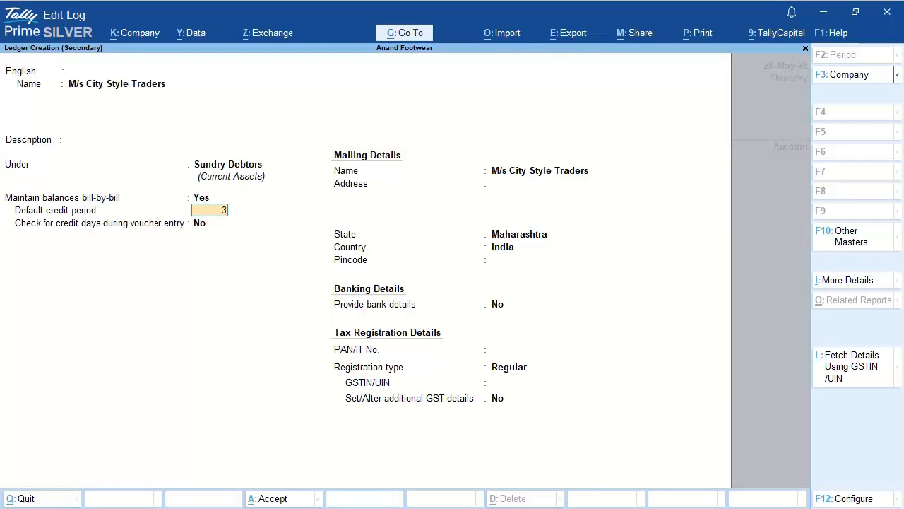
type("3")
key("Return")
key("Return")
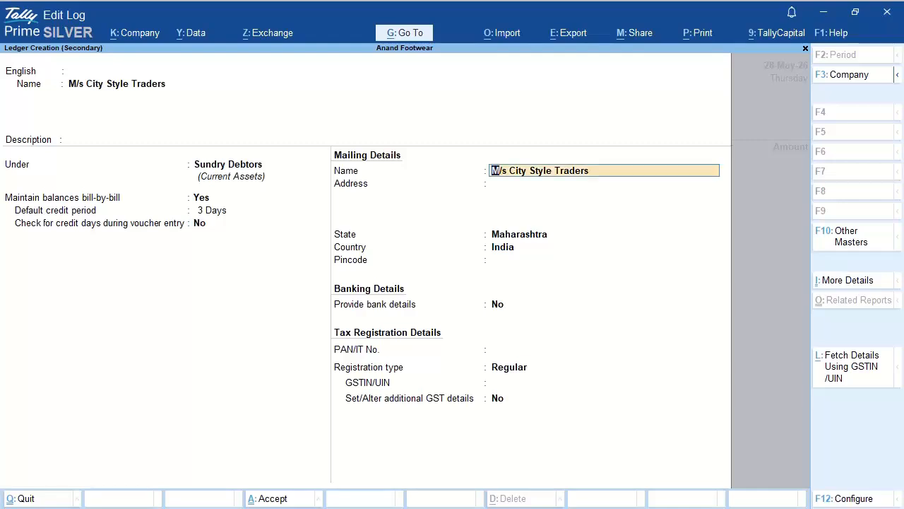
key("Return")
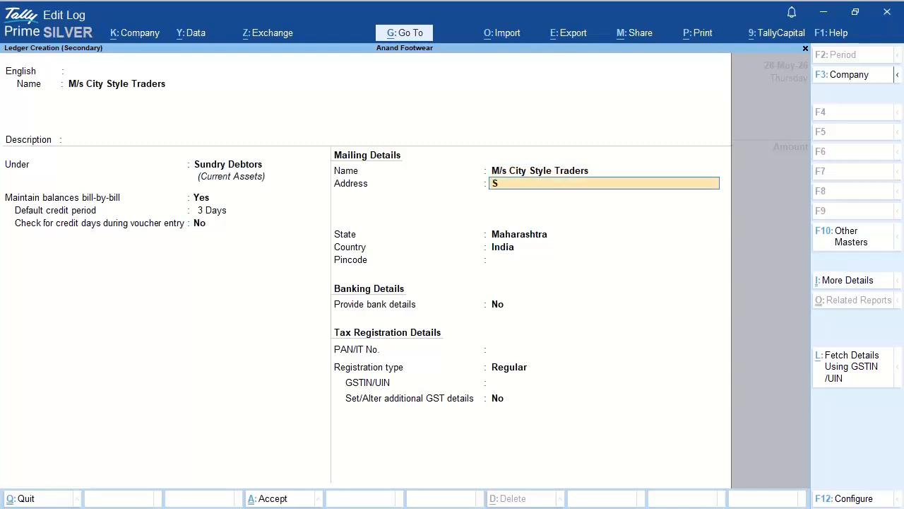
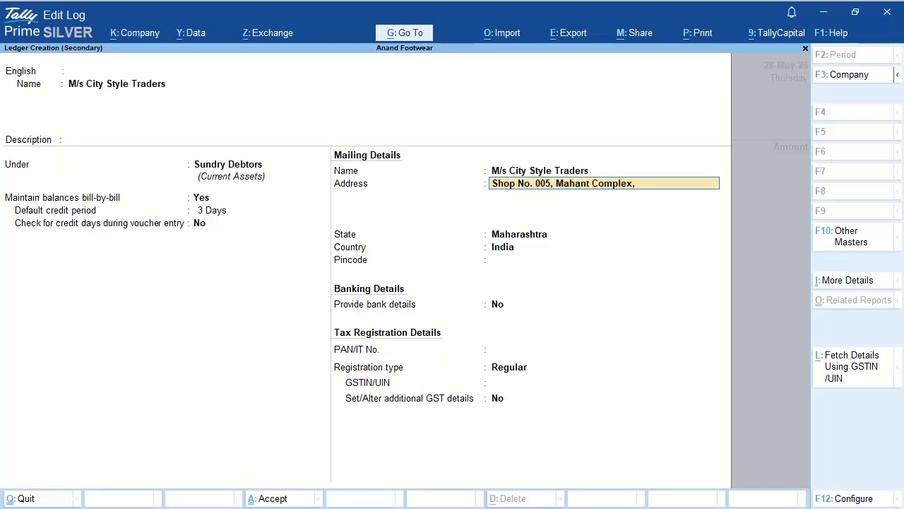
Step: Enter the customer's three-line postal address and pincode, leaving bank details off
key("Return")
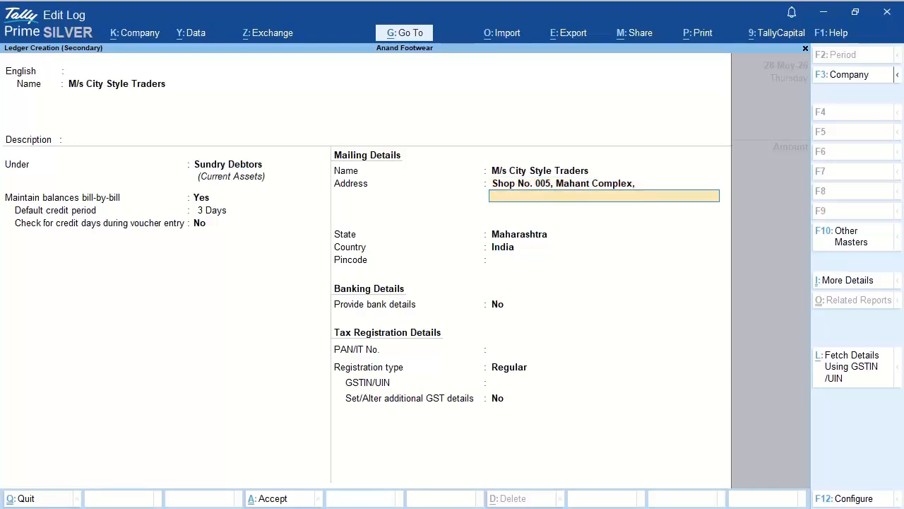
key("Return")
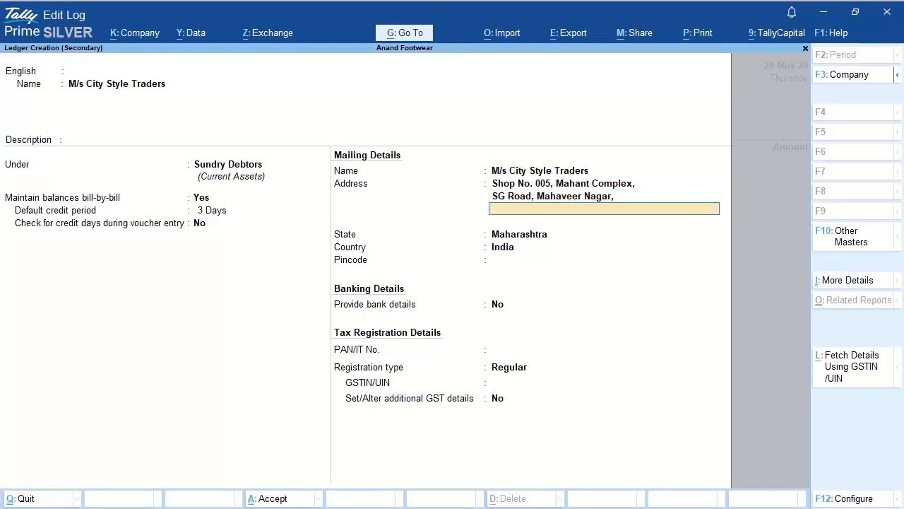
key("Return")
key("Return")
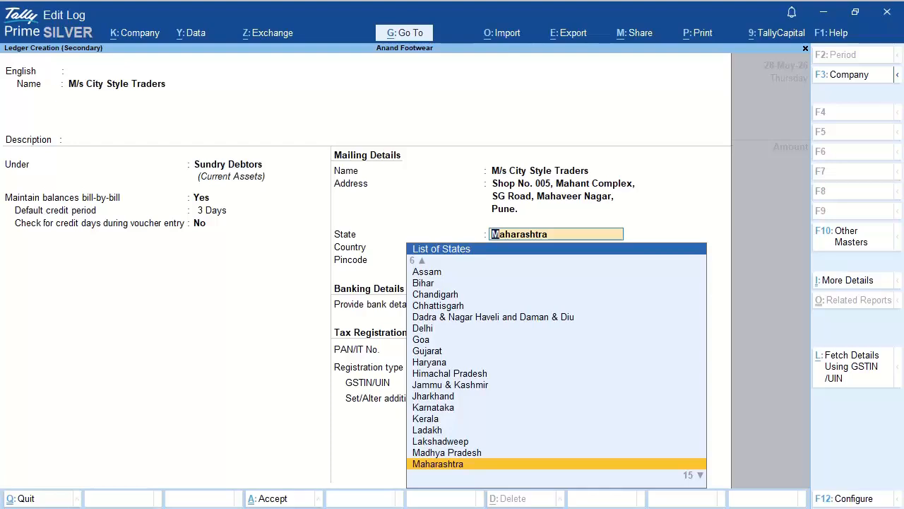
key("Return")
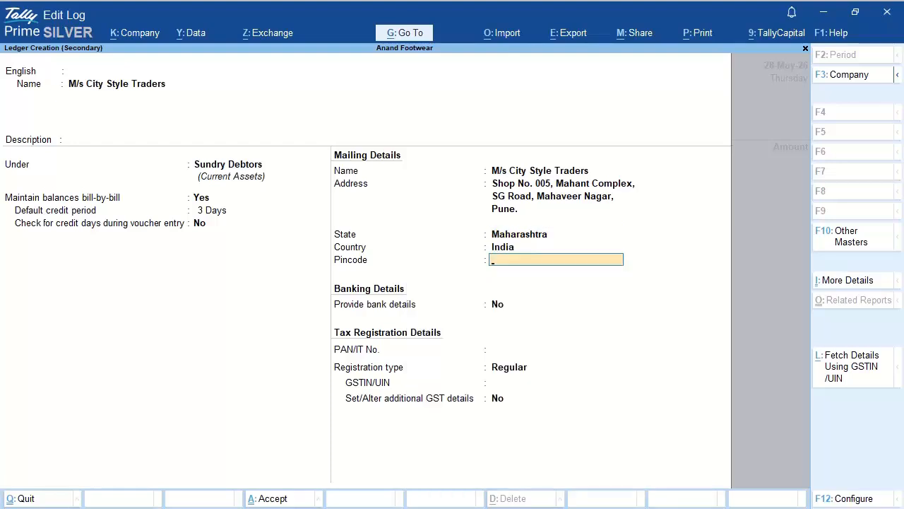
type("411029")
key("Return")
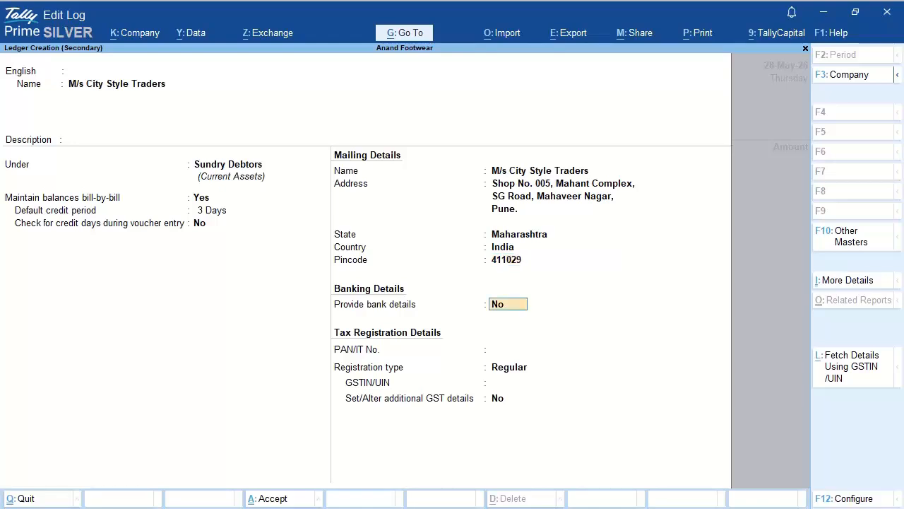
key("Return")
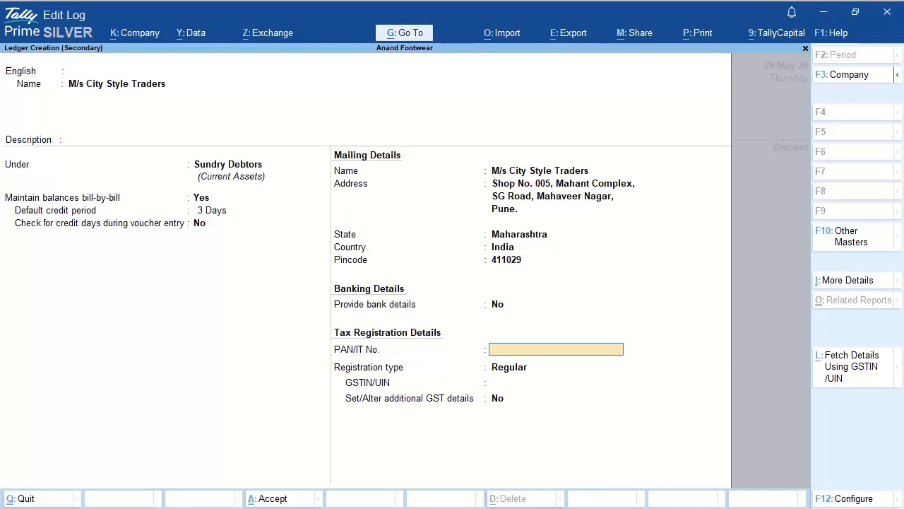
Step: Add the customer's PAN and GSTIN under Regular registration and finish the ledger
key("Return")
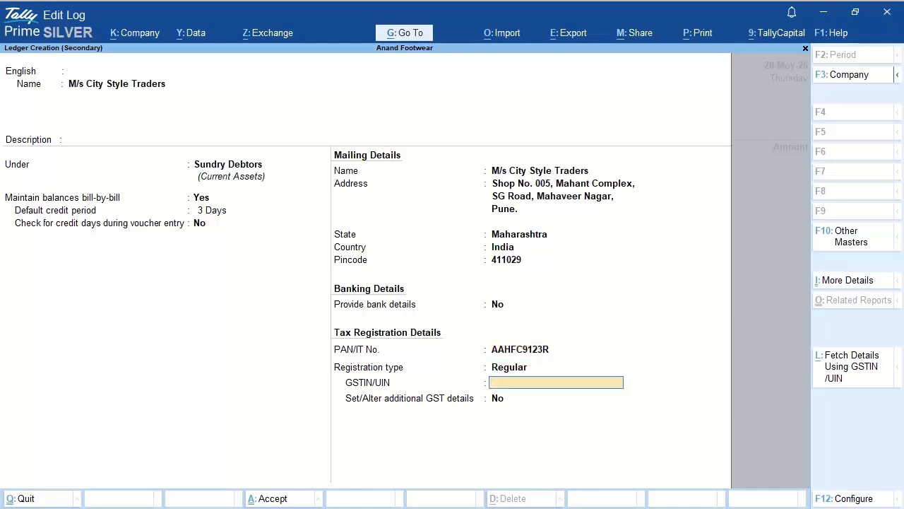
key("Return")
key("Return")
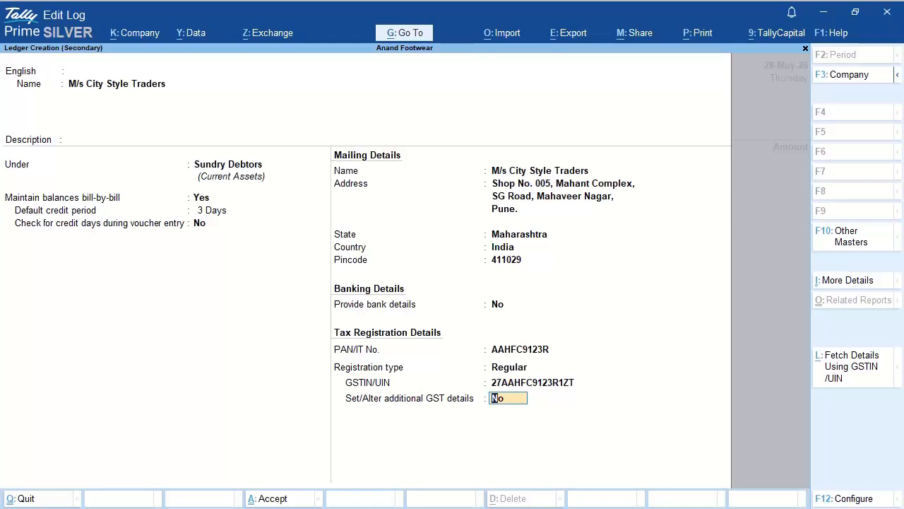
key("Return")
key("Return")
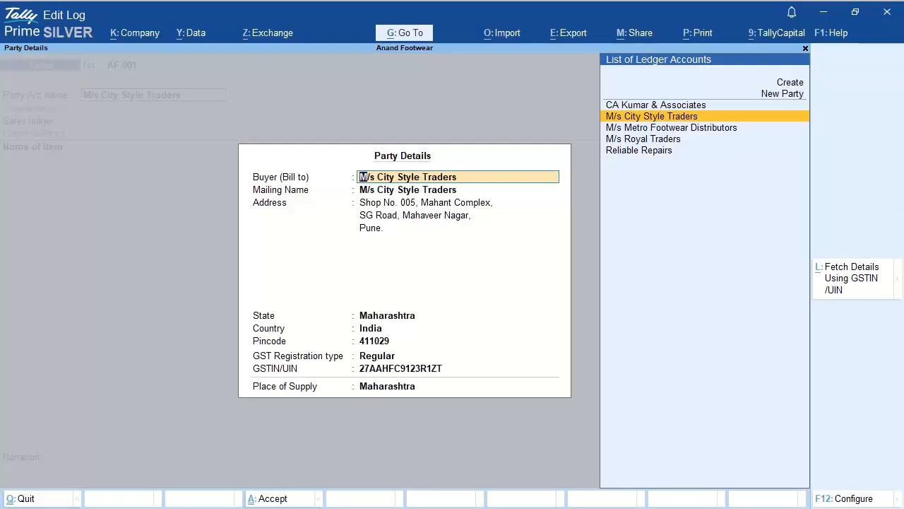
Step: Accept the buyer's name, address, Regular registration and GSTIN, with Maharashtra as place of supply
key("Return")
key("Return")
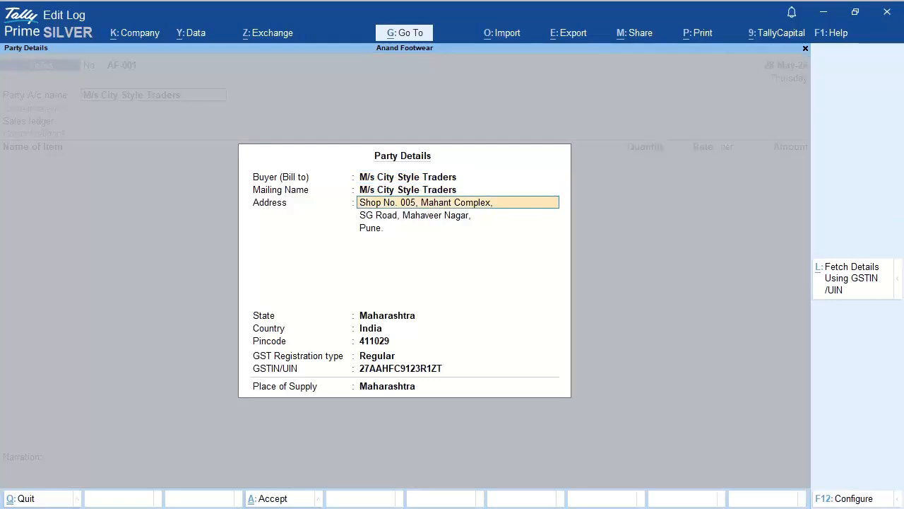
key("Return")
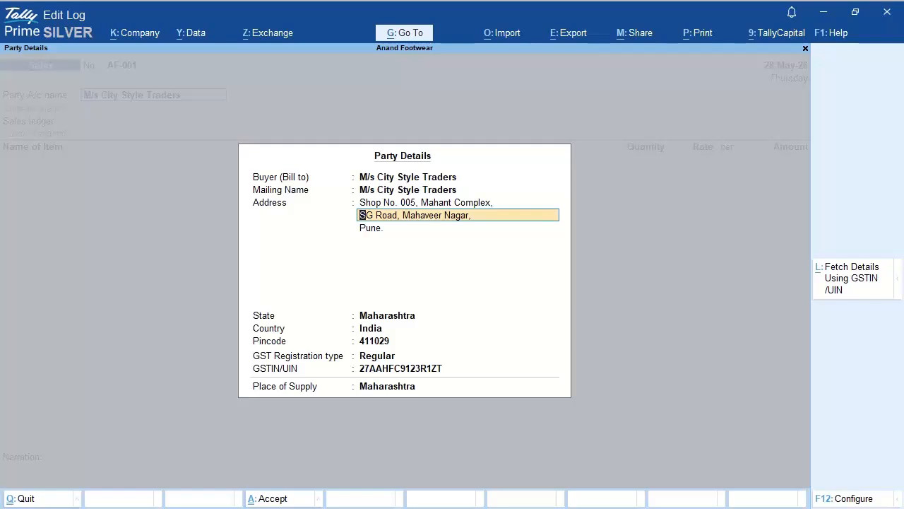
key("Return")
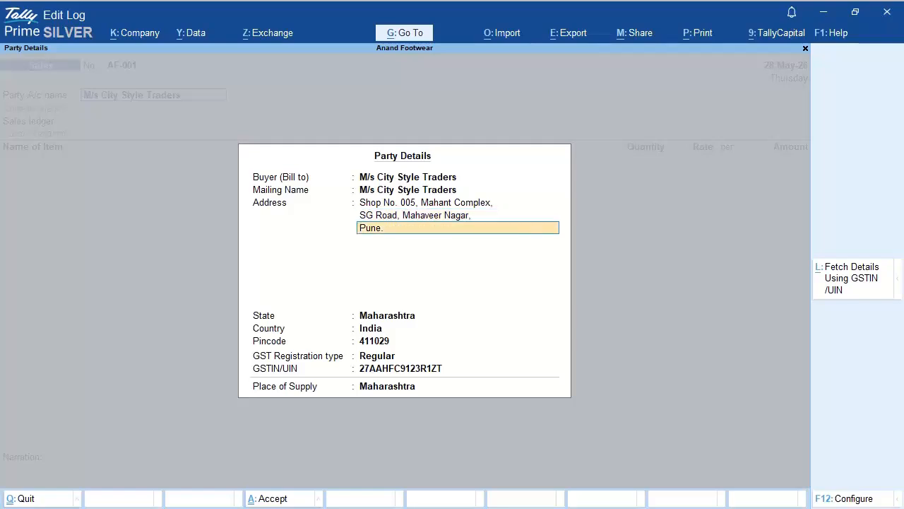
key("Return")
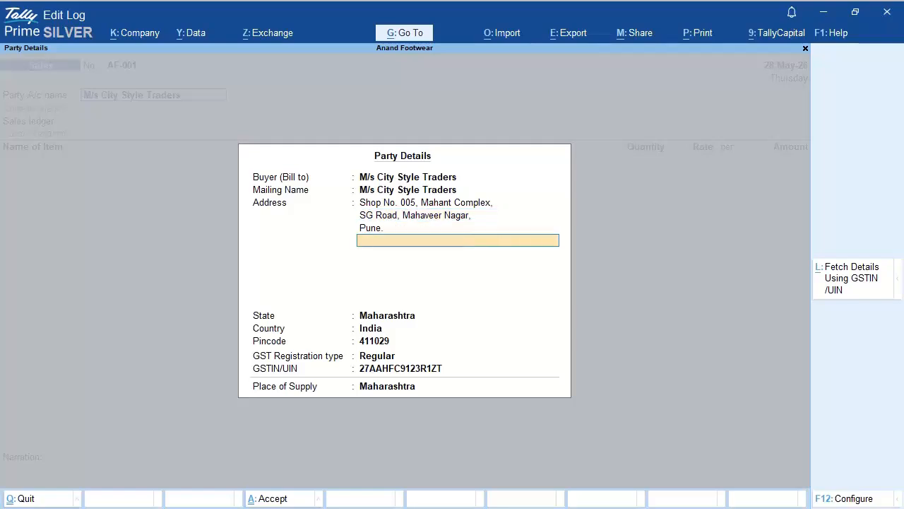
key("Return")
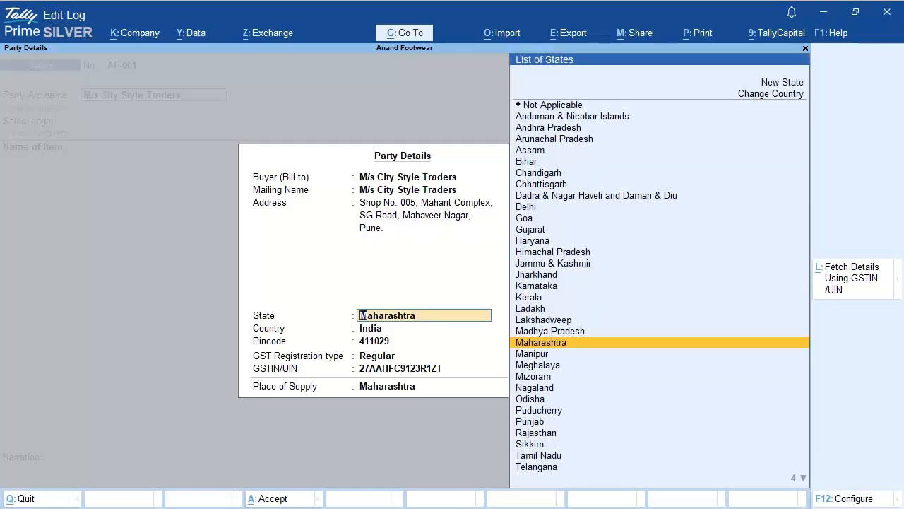
key("Return")
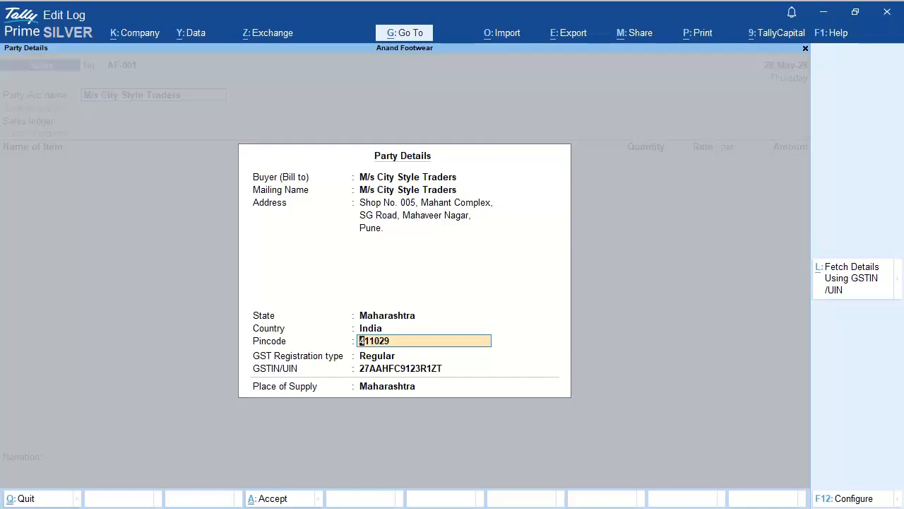
key("Return")
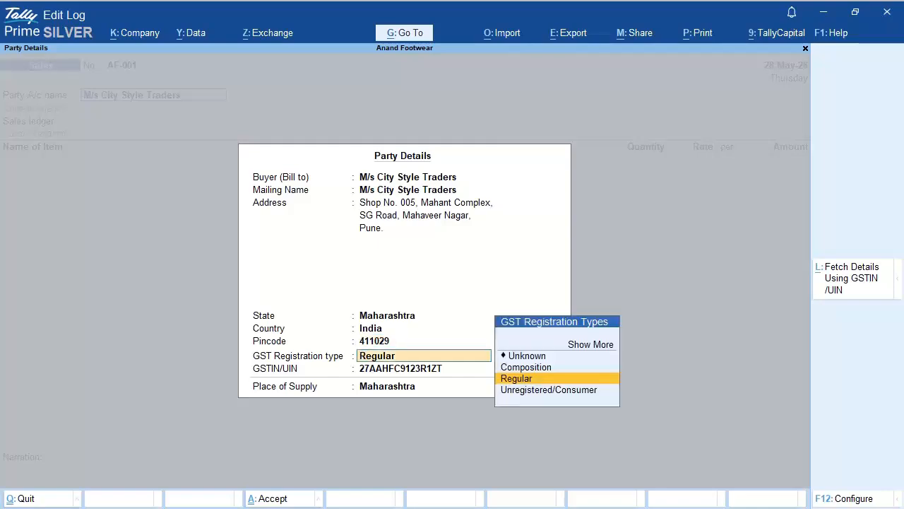
key("Return")
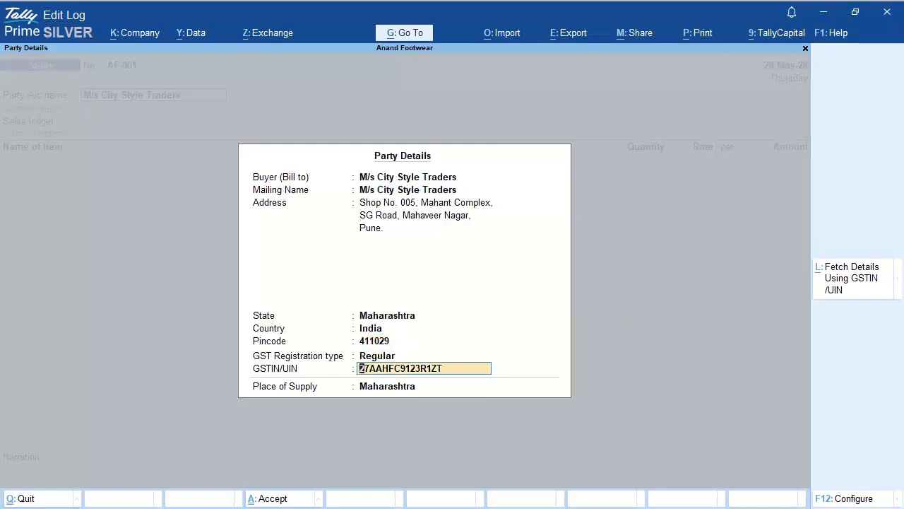
key("Return")
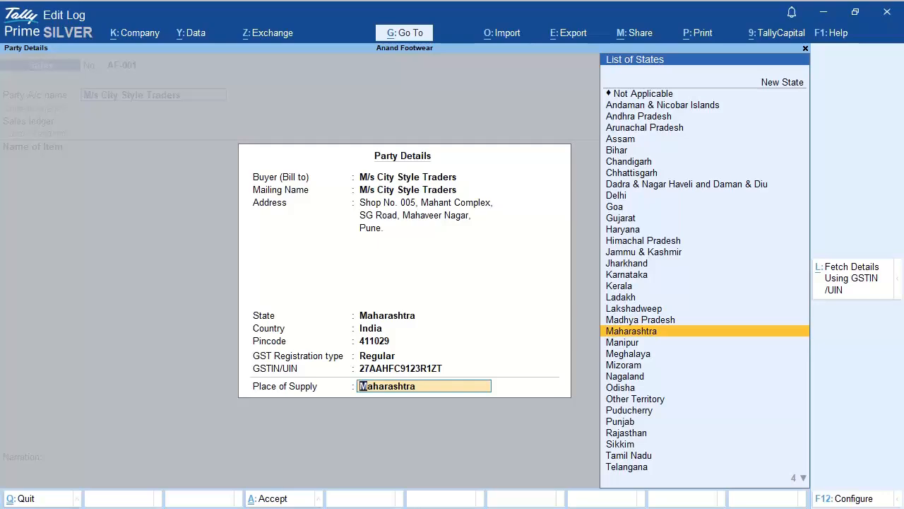
key("Return")
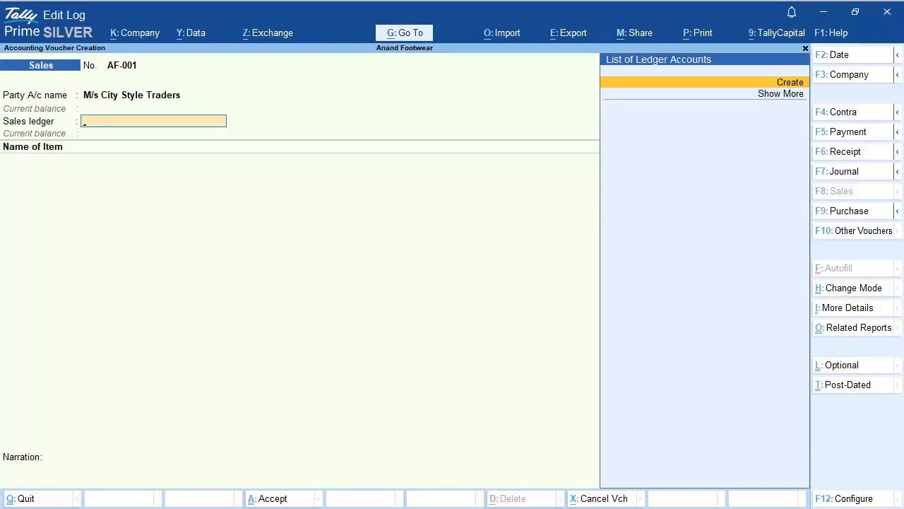
Step: Create a sales ledger named 'Sales Accounts' under the Sales Accounts group
key("Return")
type("Sa")
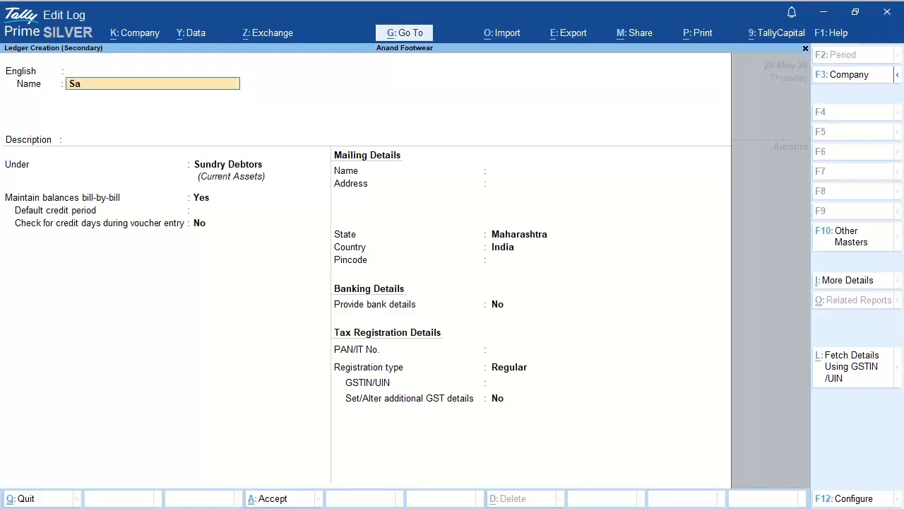
type("les Accounts")
key("Return")
key("Return")
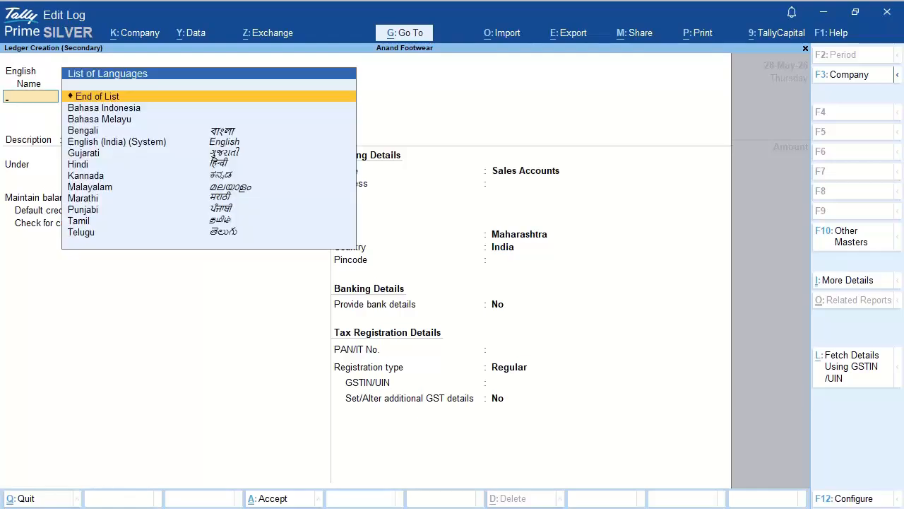
key("Return")
key("Return")
type("S")
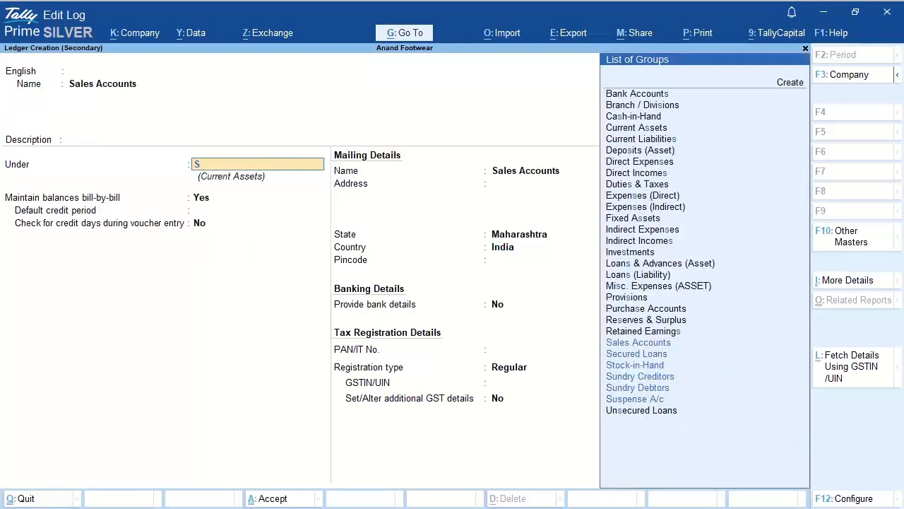
type("al")
key("Return")
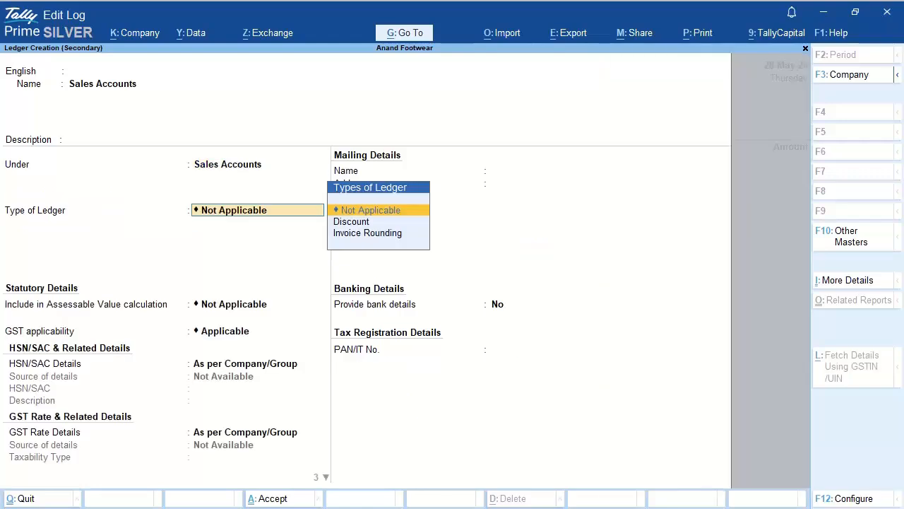
key("Return")
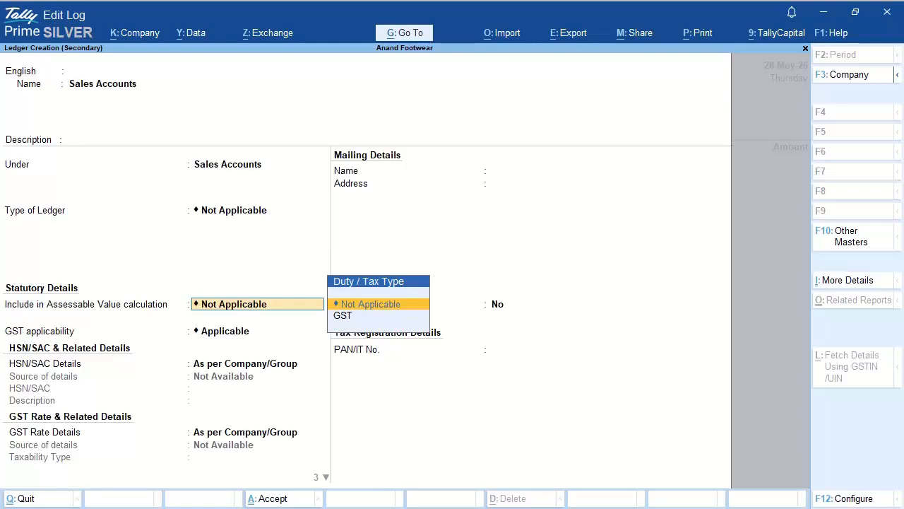
Step: Keep GST applicable, set the type of supply to Goods, and save the ledger
key("Return")
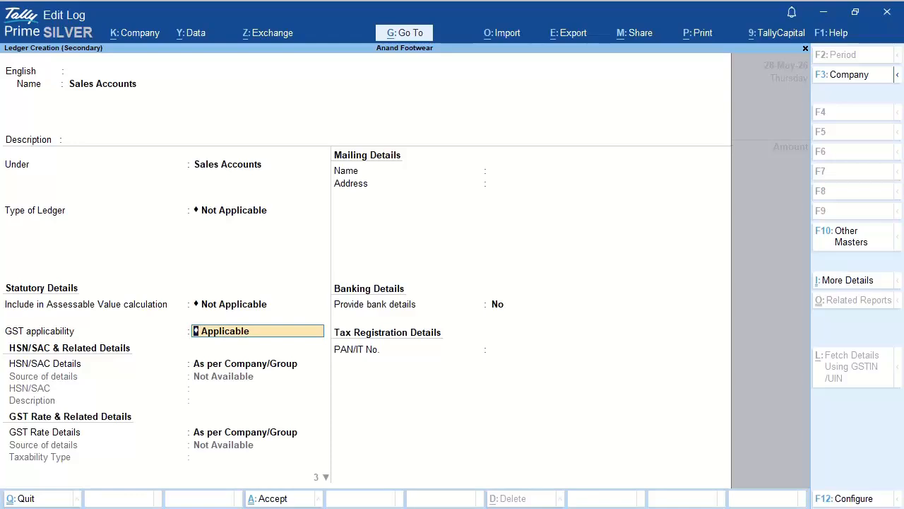
key("Return")
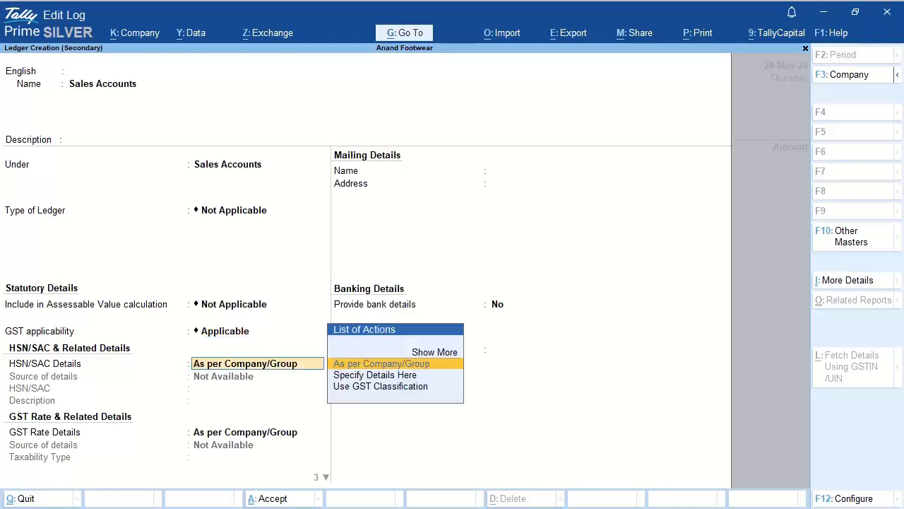
key("Return")
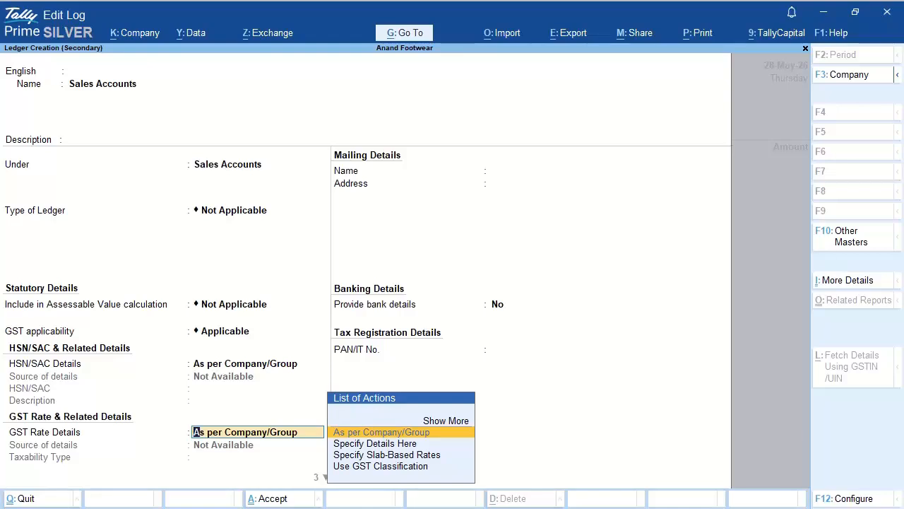
key("Return")
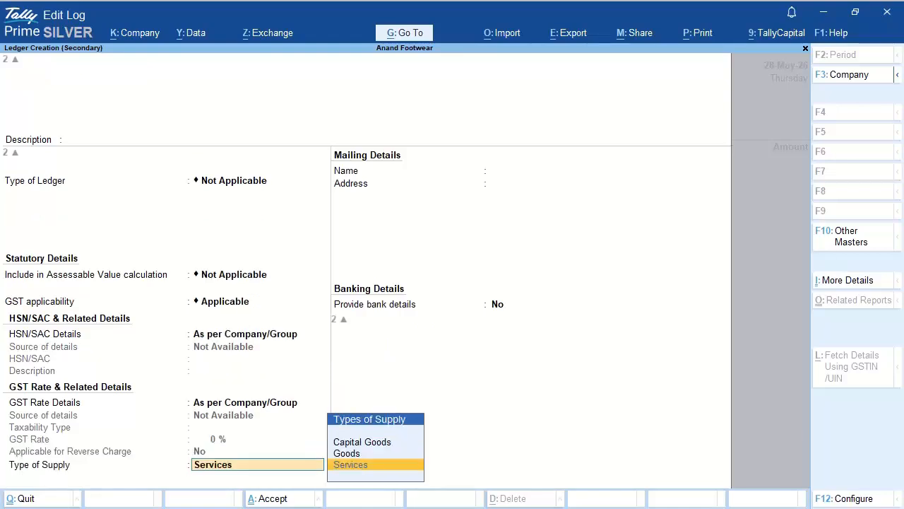
key("Up")
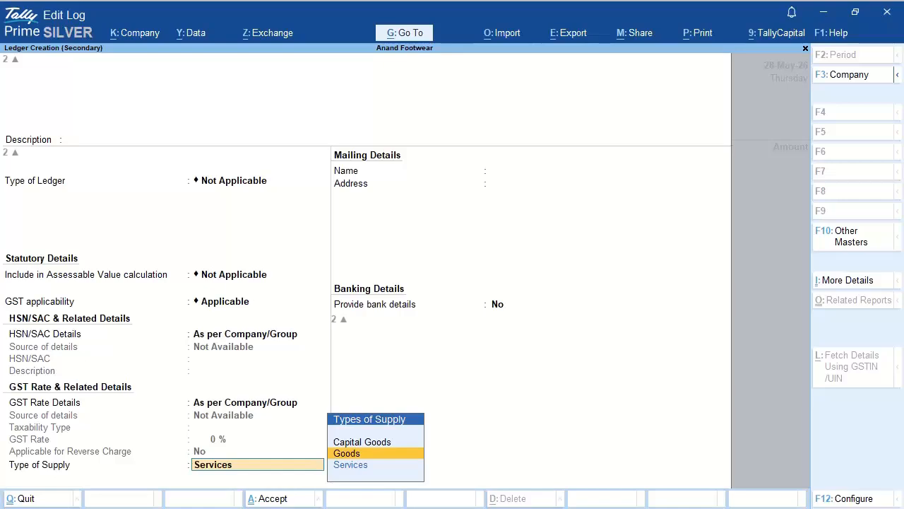
key("Return")
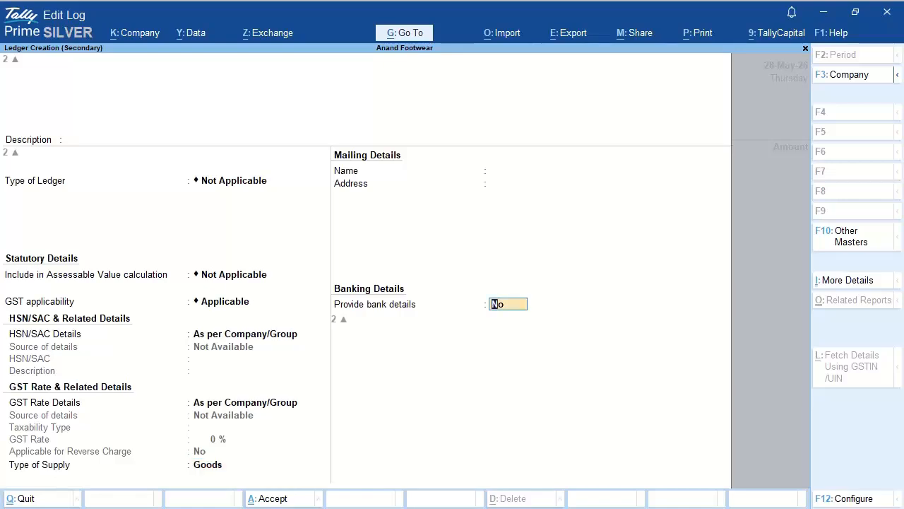
key("Return")
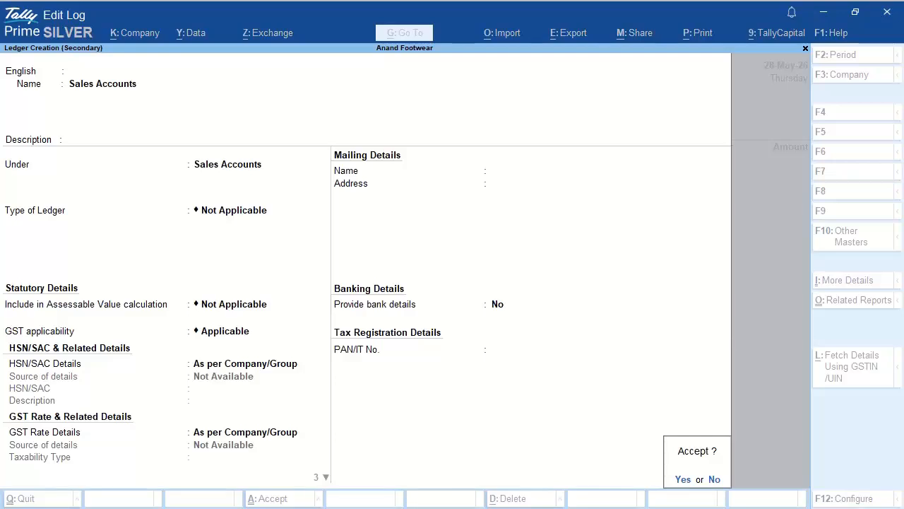
key("Return")
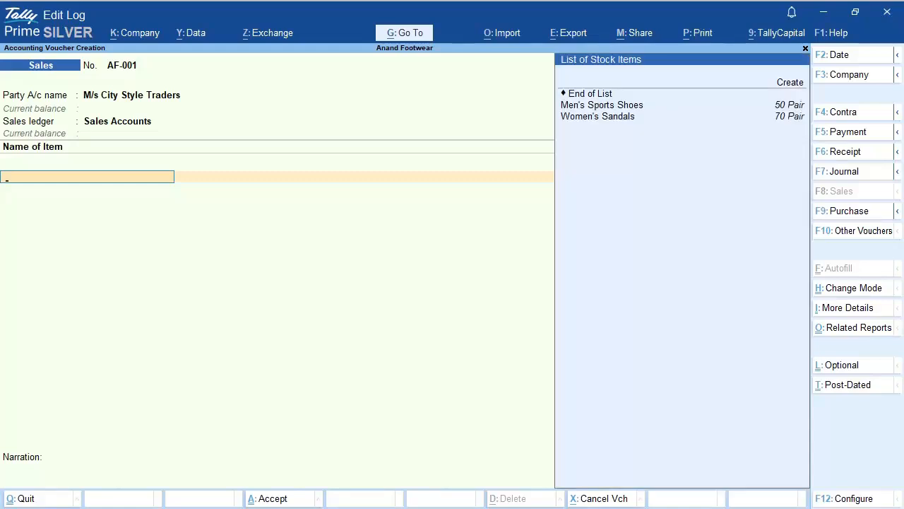
Step: Add Men's Sports Shoes: 30 Pair at 1,050.00 per Pair, totalling 31,500.00
type("M")
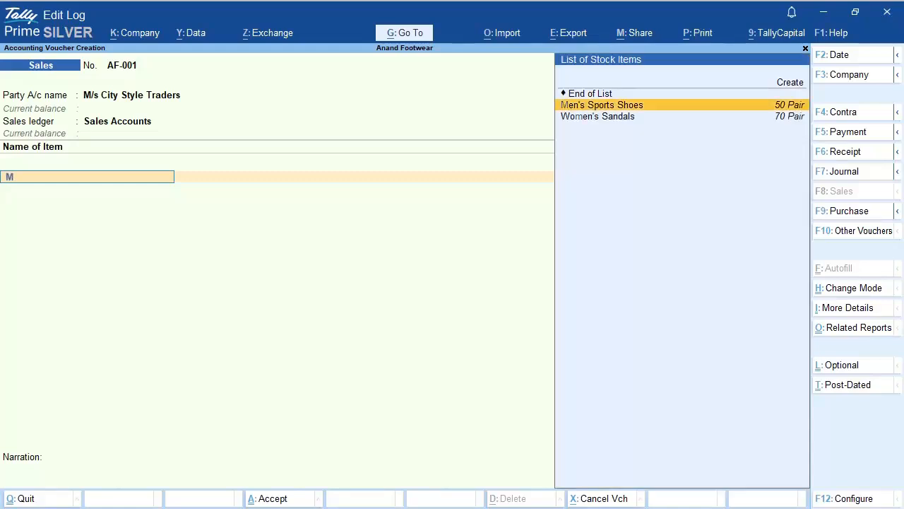
key("Return")
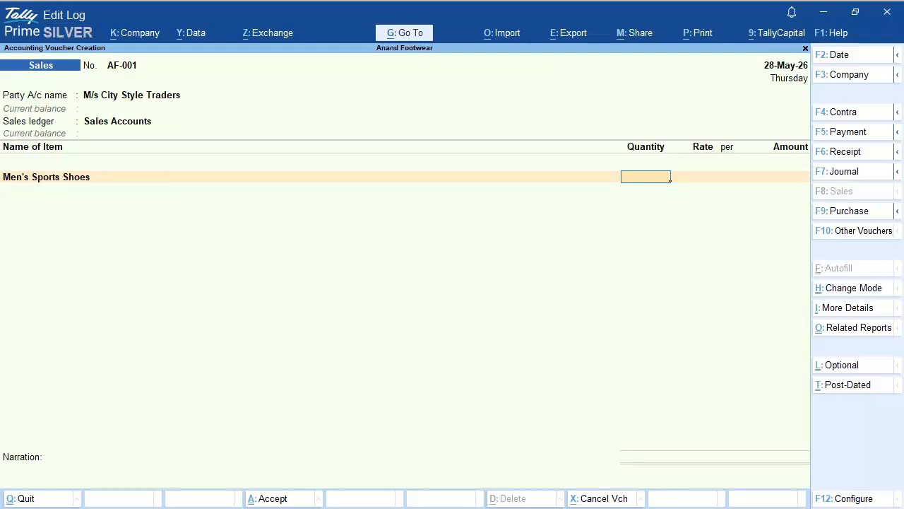
type("30")
key("Return")
type("1")
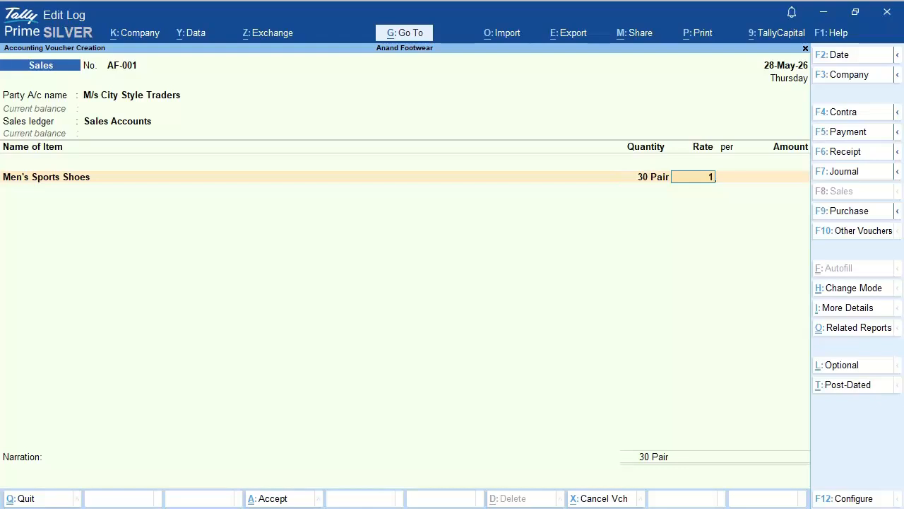
type(",050")
key("Return")
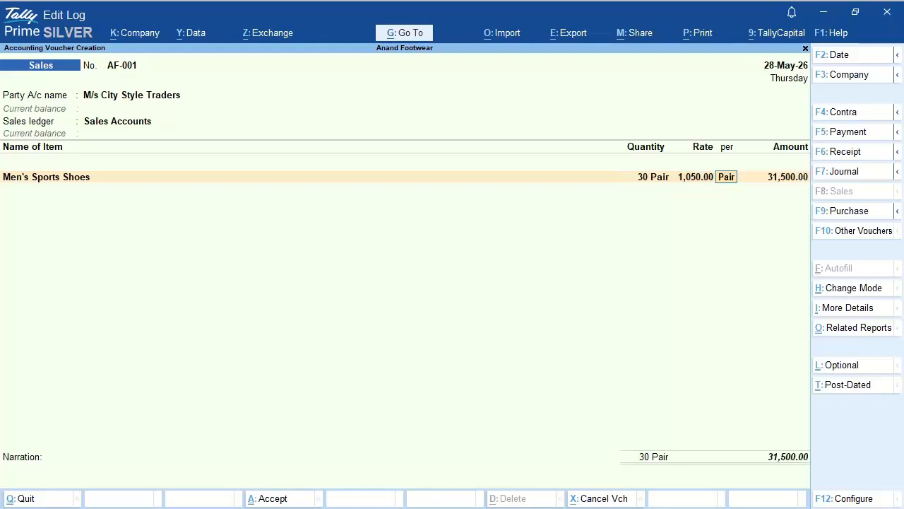
key("Return")
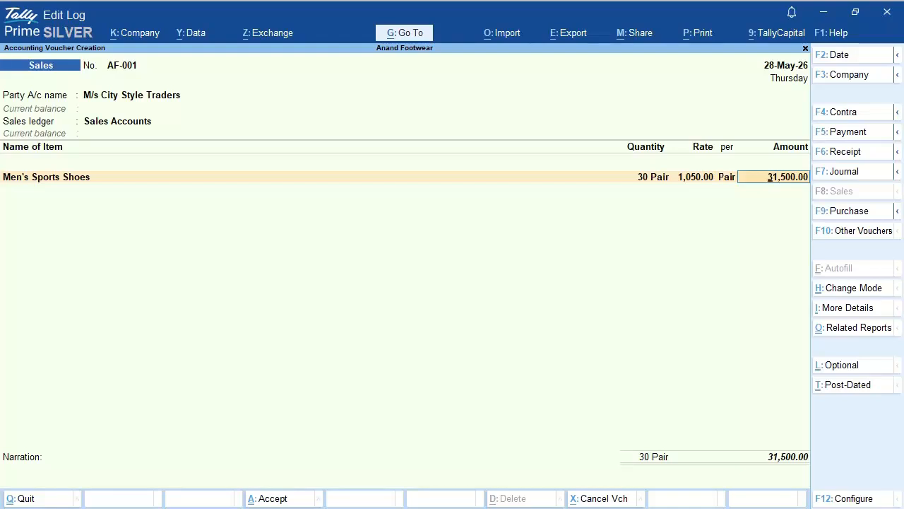
key("Return")
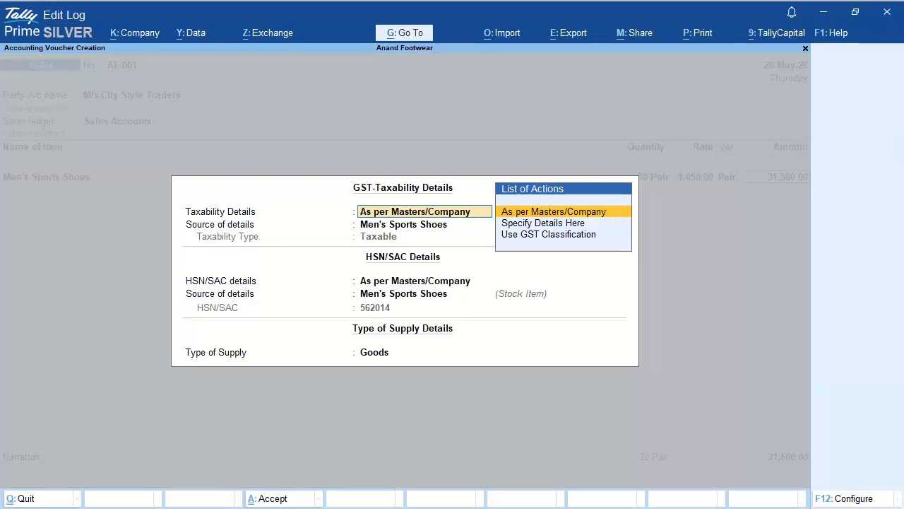
Step: Accept the shoes' taxability and HSN/SAC 562014 as per masters, with Goods supply
key("Return")
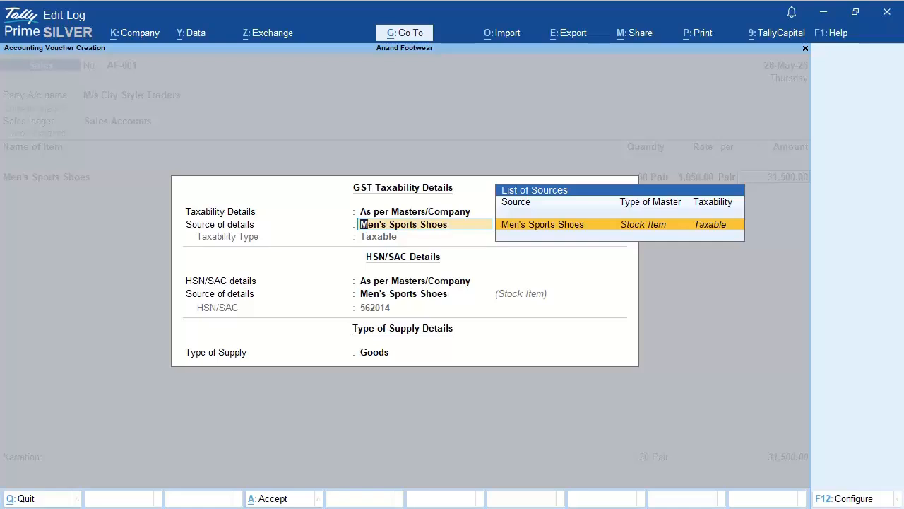
key("Return")
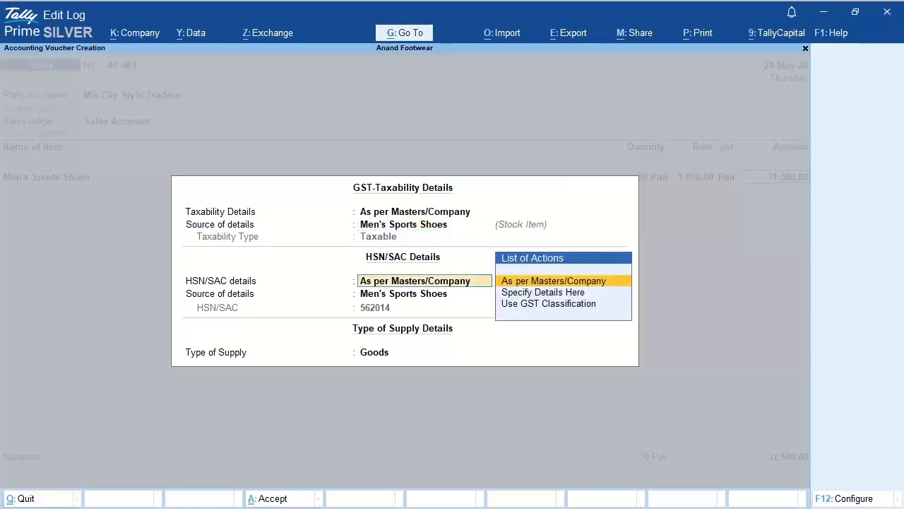
key("Return")
key("Return")
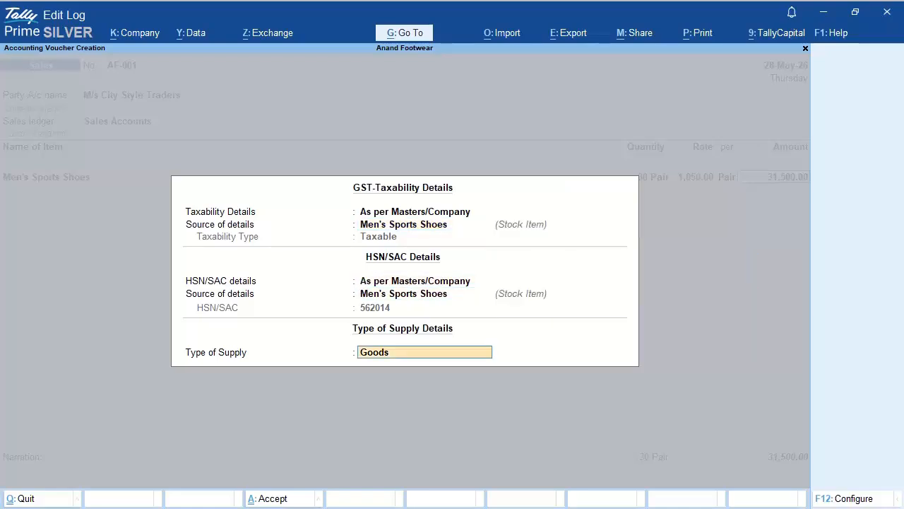
key("Return")
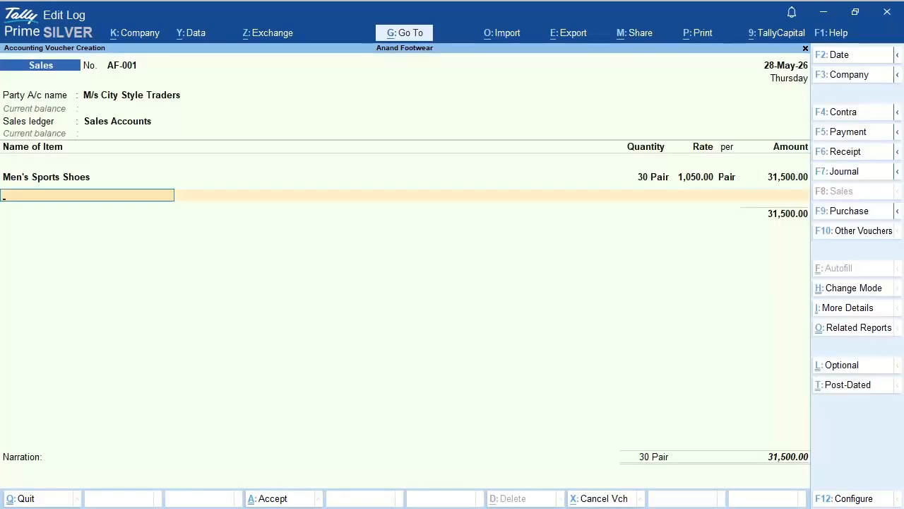
Step: Add Women's Sandals, 40 Pair at 700.00, and end the item list at 59,500.00
type("W")
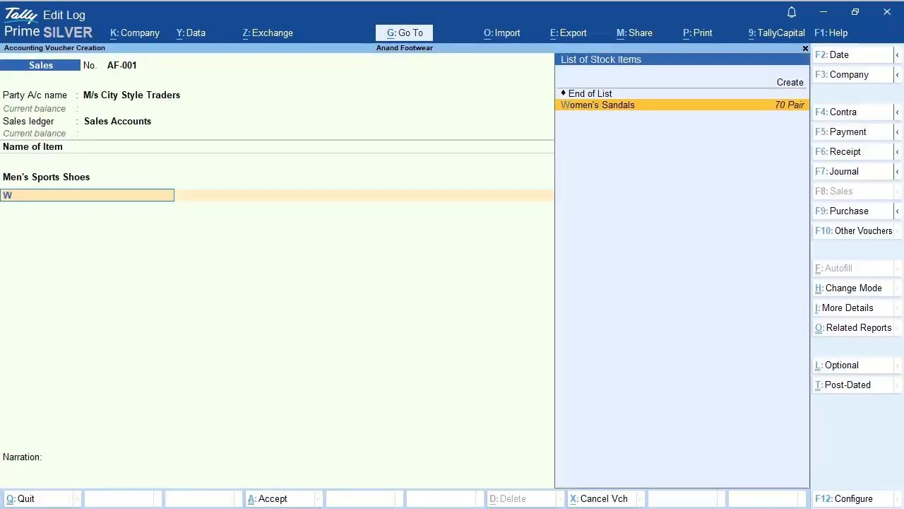
key("Return")
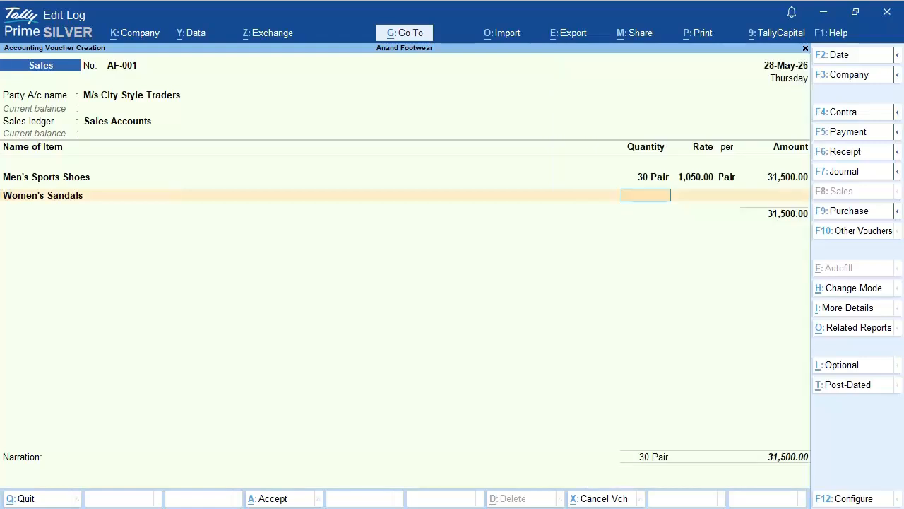
type("40")
key("Return")
type("700")
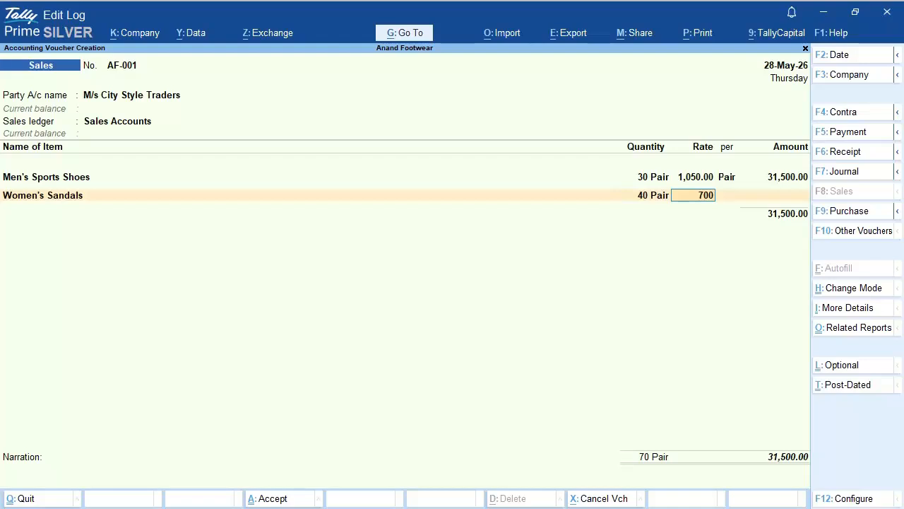
key("Return")
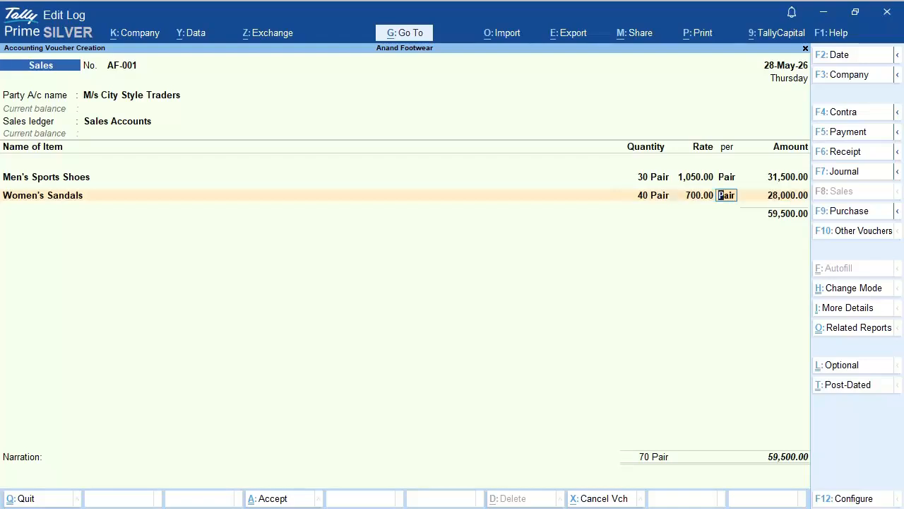
key("Return")
key("Return")
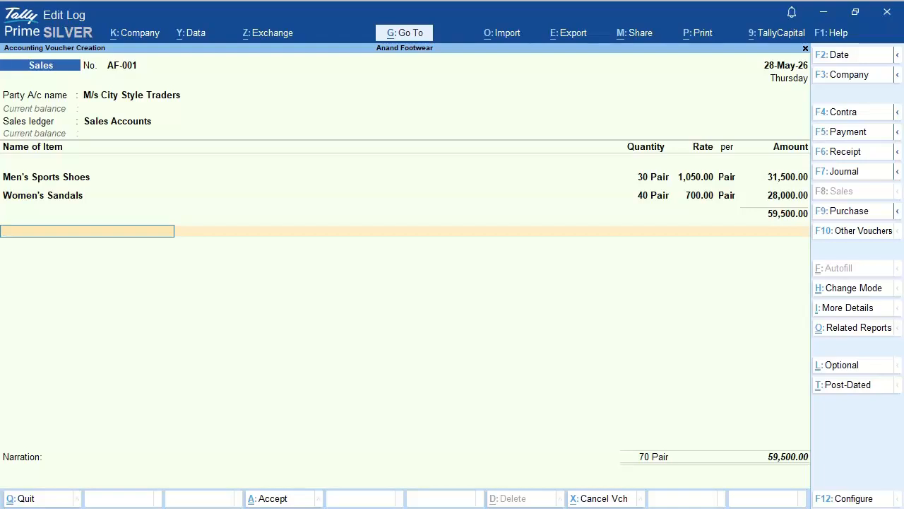
key("Return")
key("Return")
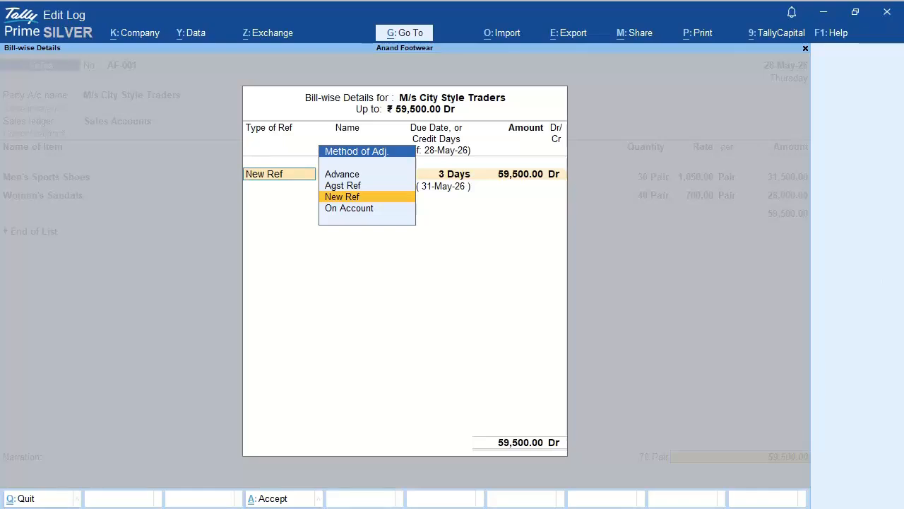
Step: Record bill-wise New Ref AF-001, 3 days' credit, for 59,500.00 Dr
key("Return")
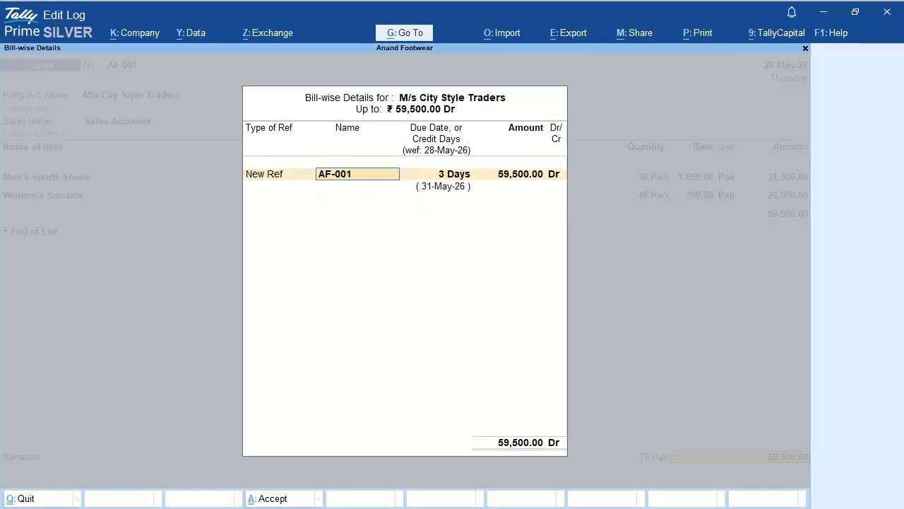
key("Return")
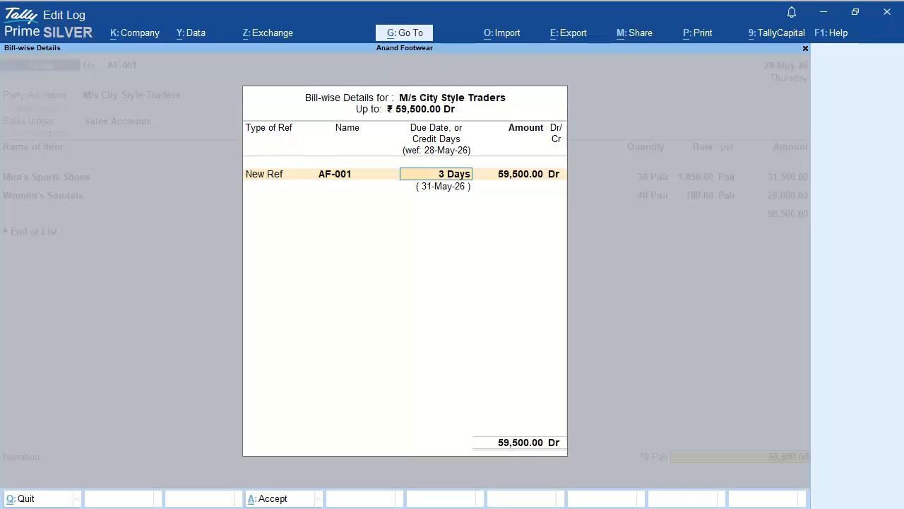
key("Return")
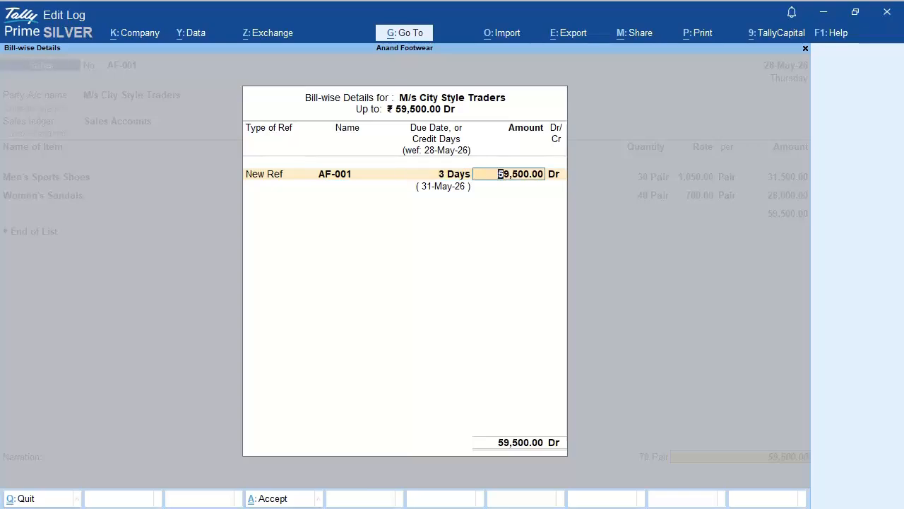
key("Return")
key("Return")
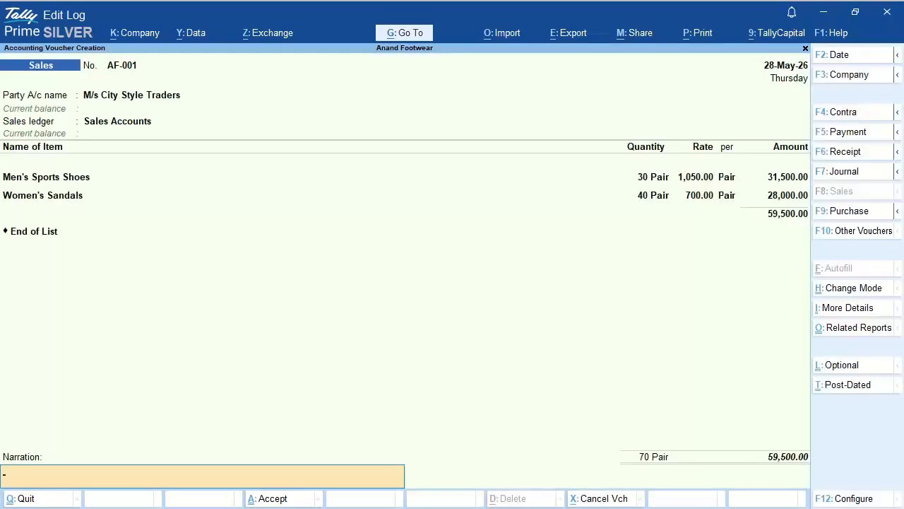
Step: Enter the narration 'Being sales invoice recorded on 3 days credit.' and accept the voucher
type("Being sales invoice recorded o")
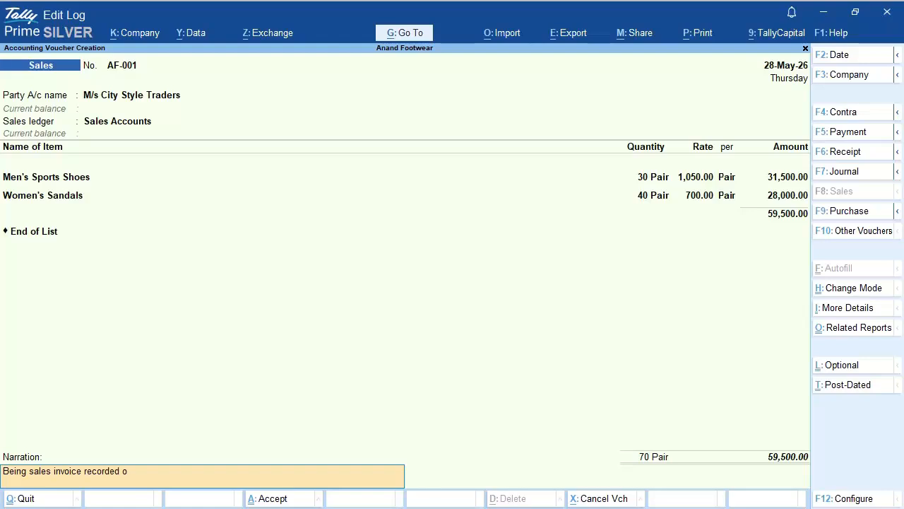
type("n 3 days credit.")
key("Return")
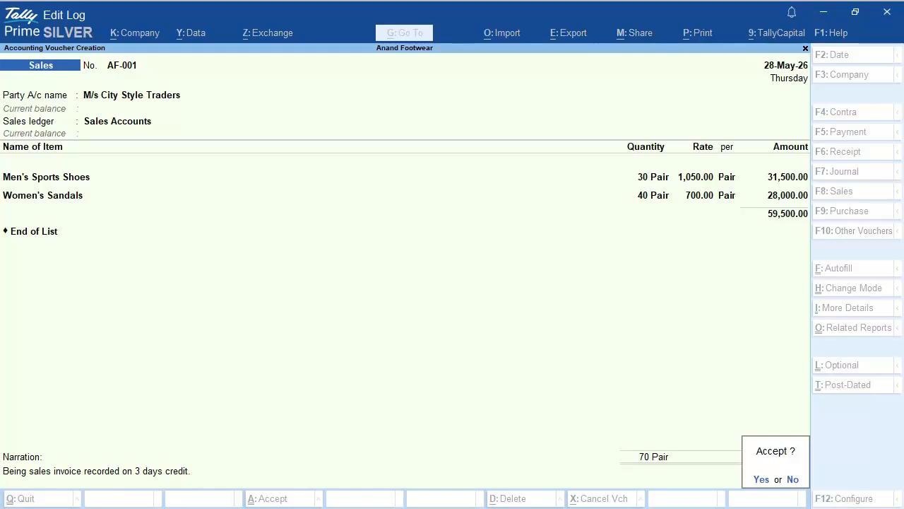
key("y")
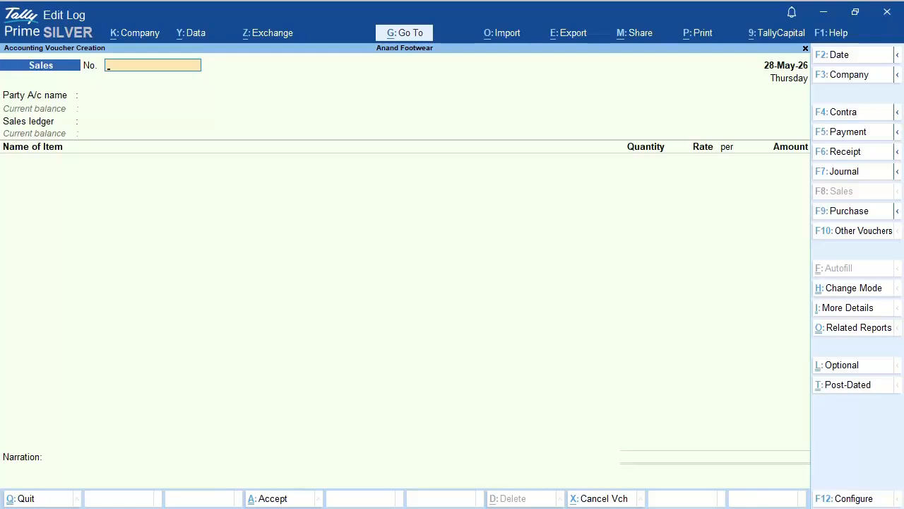
Step: Quit voucher entry back to the Gateway of Tally and open the Profit & Loss report
key("Escape")
key("y")
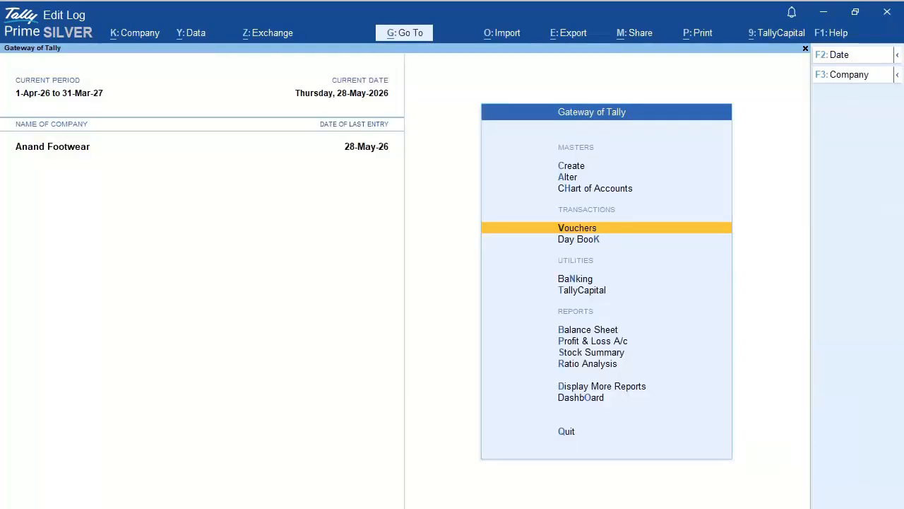
key("Down")
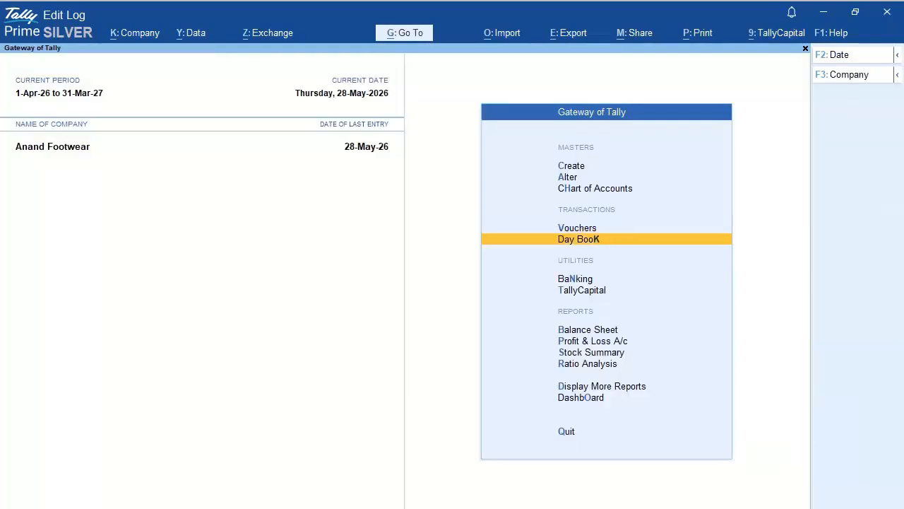
key("Down")
key("Down")
key("Down")
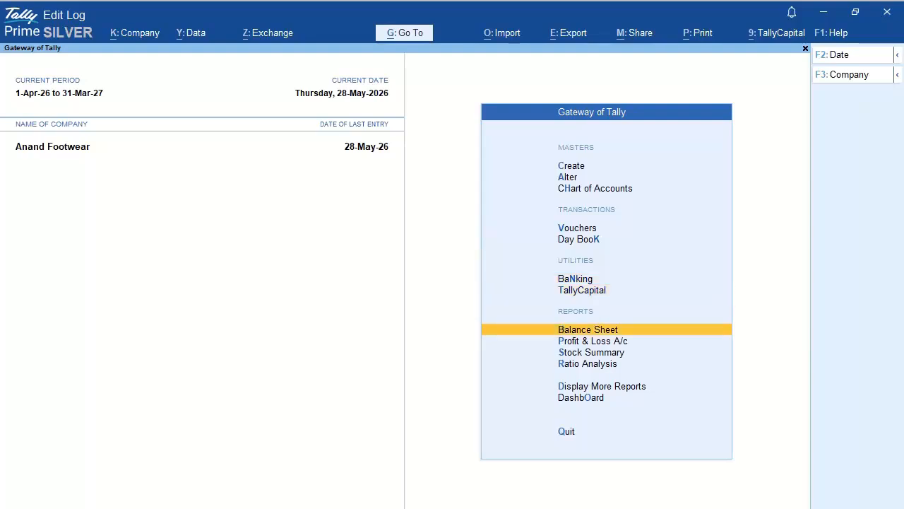
key("Down")
key("Return")
Step: Expand Sales Accounts (59,500.00) and drill through its May summary to reopen voucher AF-001
key("Right")
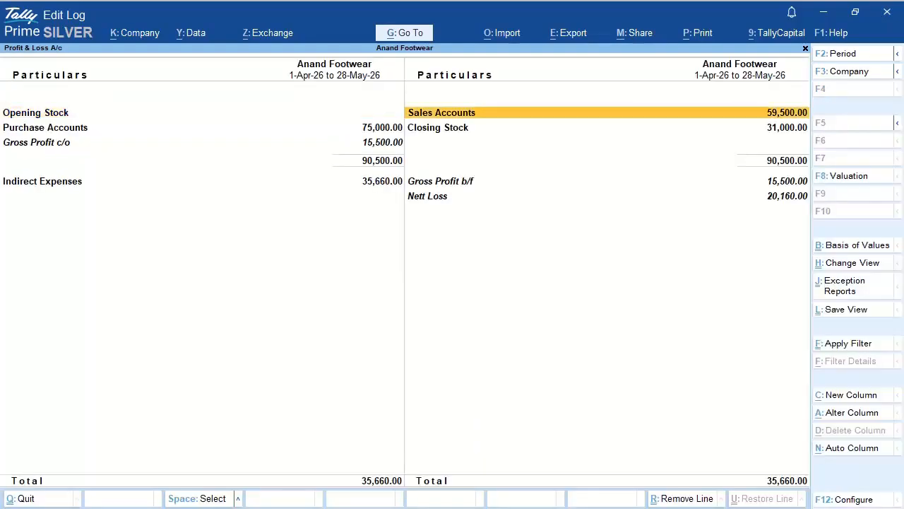
key("shift+Return")
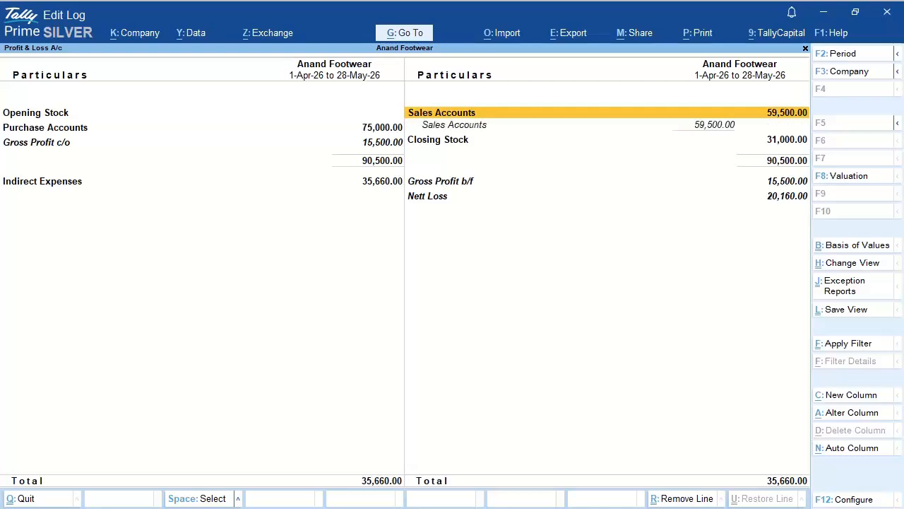
key("Down")
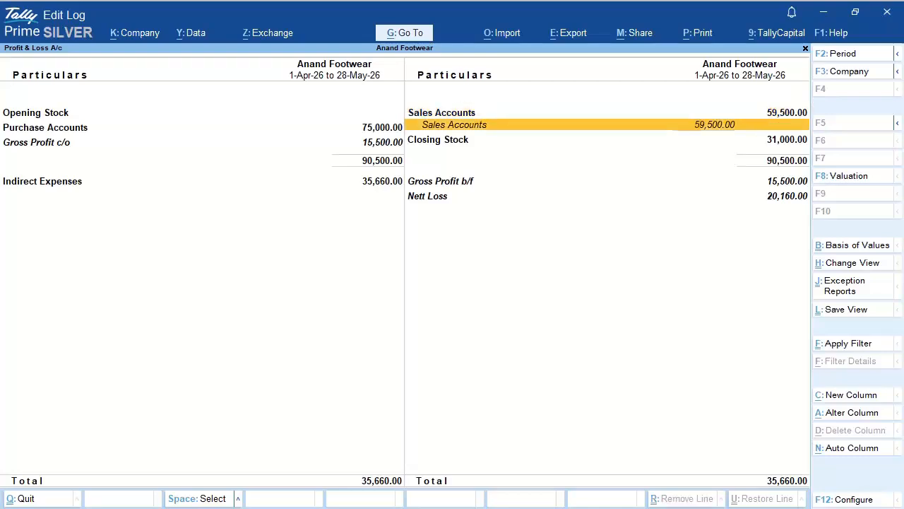
key("Return")
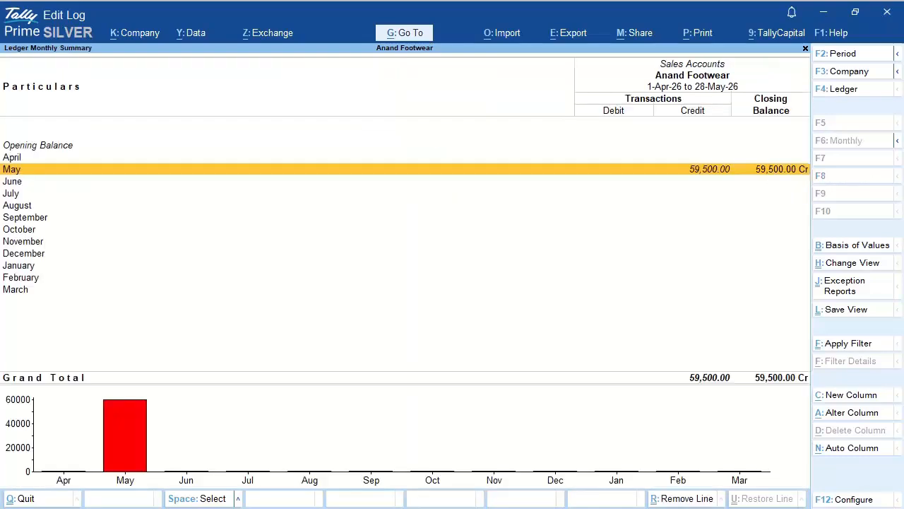
key("Return")
key("Return")
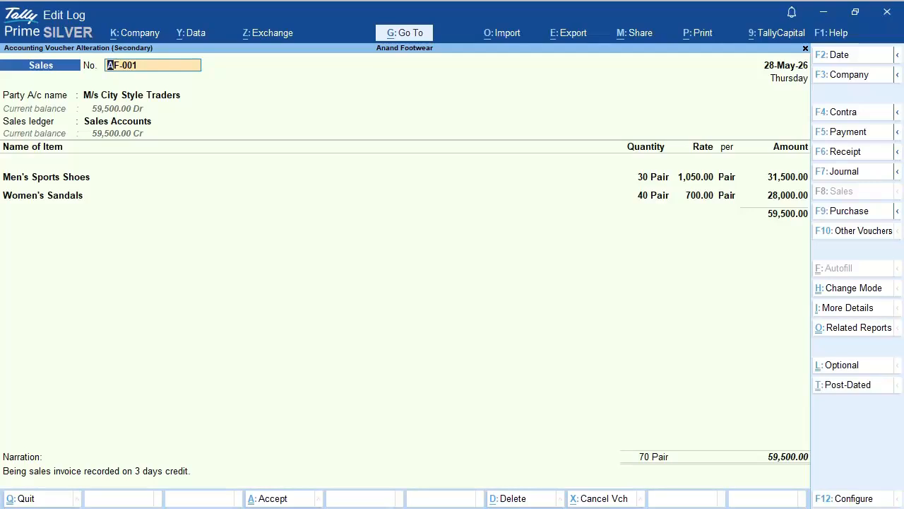
Step: Preview the current voucher AF-001 as a Bill of Supply, zoom it, then return to print settings
key("alt+p")
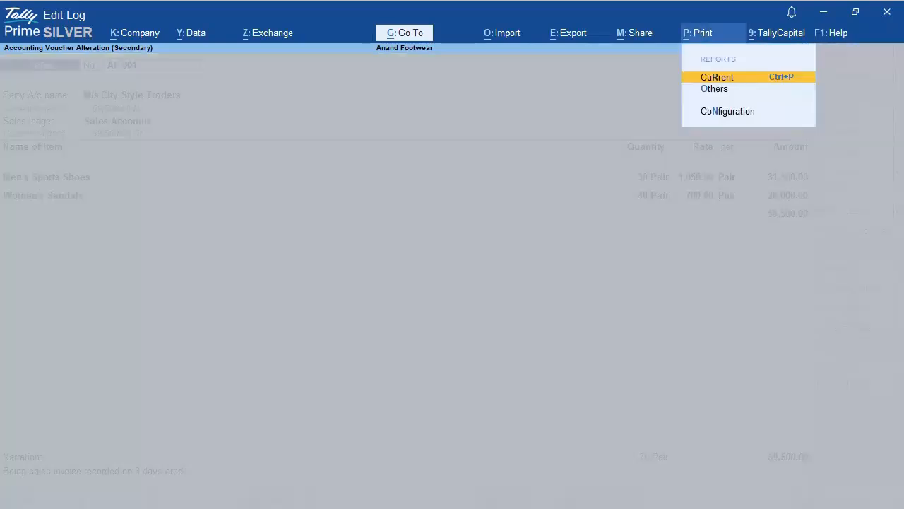
key("Return")
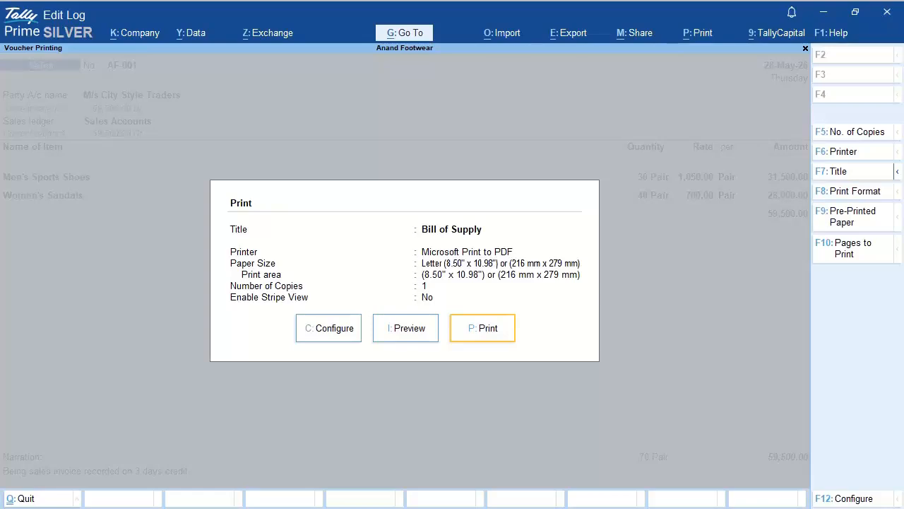
key("Left")
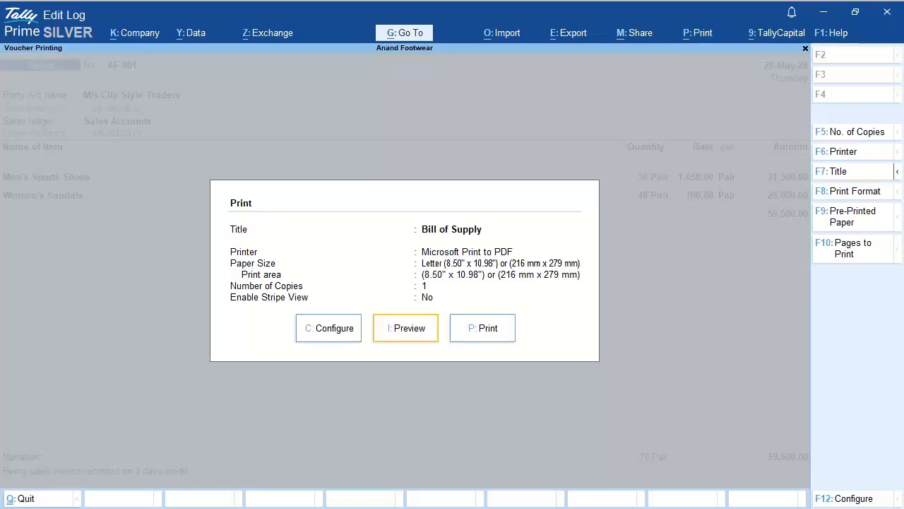
key("Return")
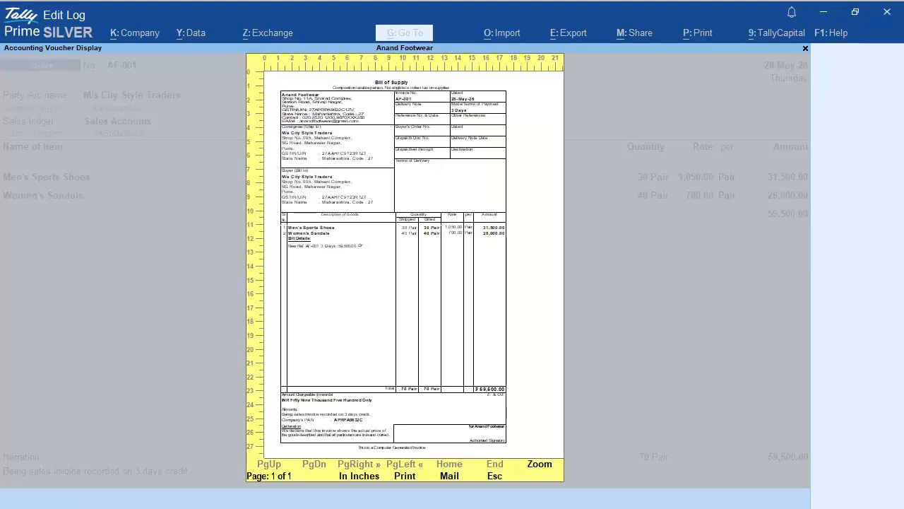
key("Return")
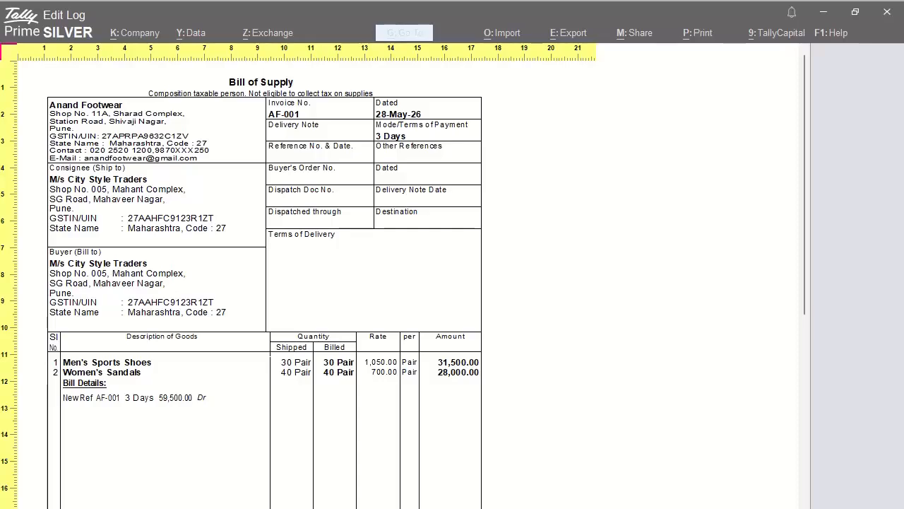
key("z")
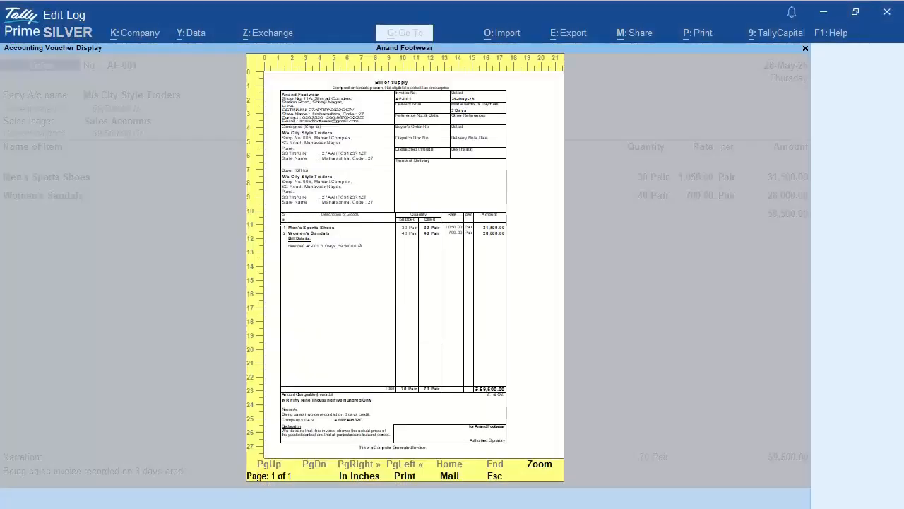
key("Escape")
key("Left")
key("Left")
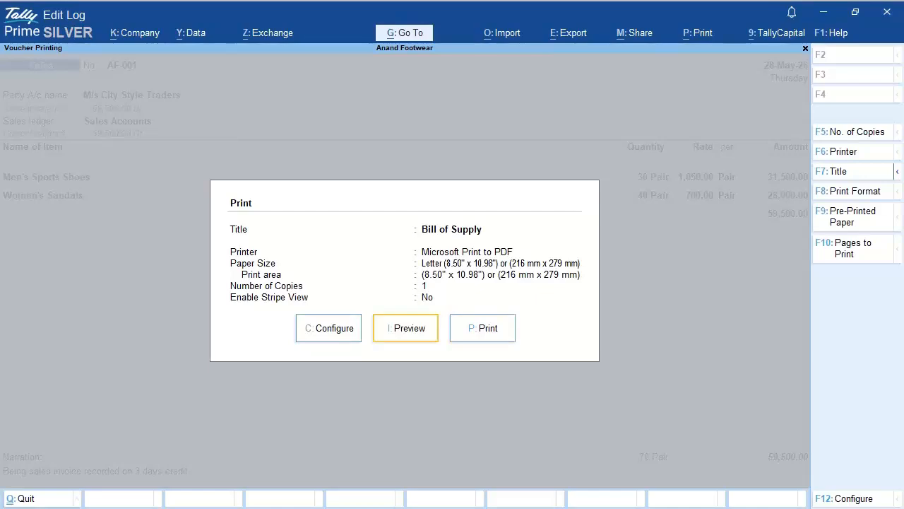
Step: In print configuration, search 'HS' and set Show HSN/SAC, GST Analysis and HSN/SAC details to Yes
key("Return")
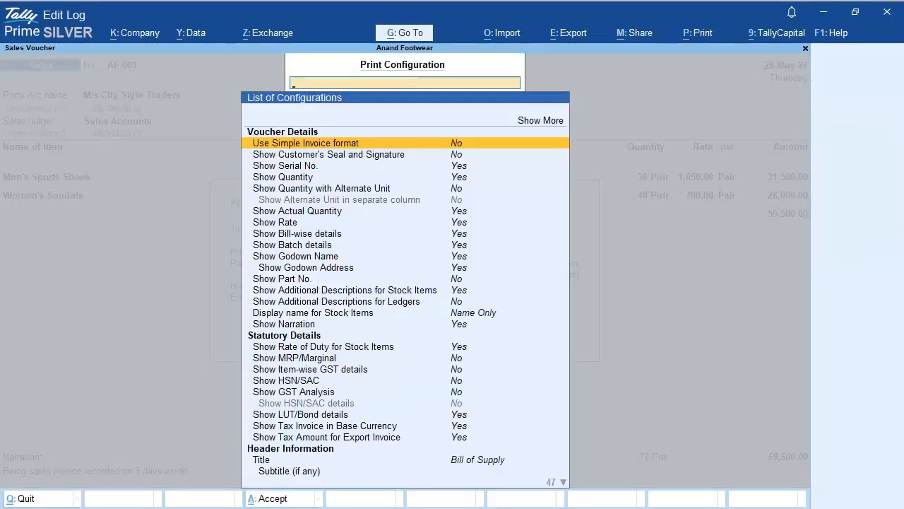
type("HS")
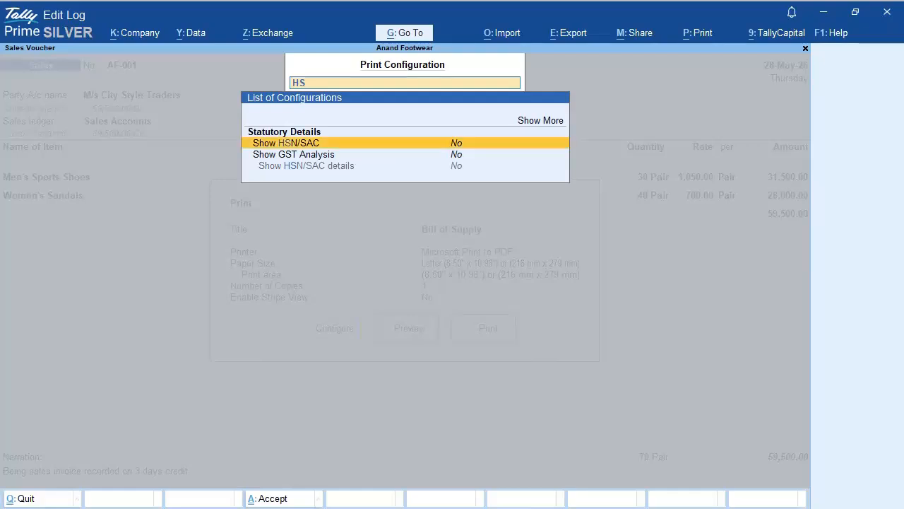
key("Return")
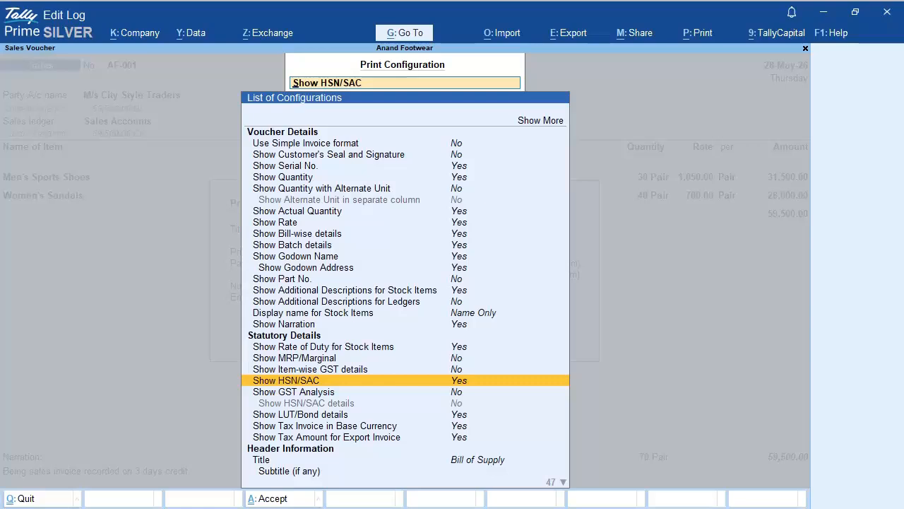
key("Down")
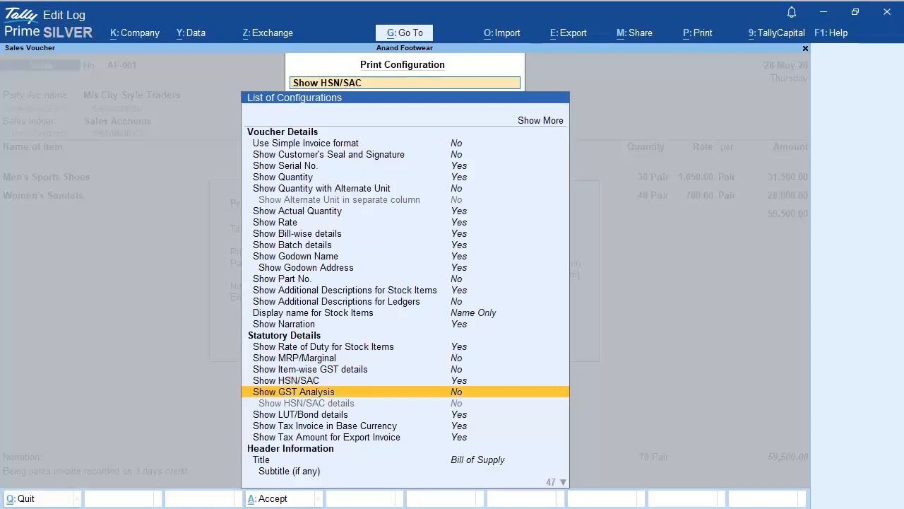
key("Return")
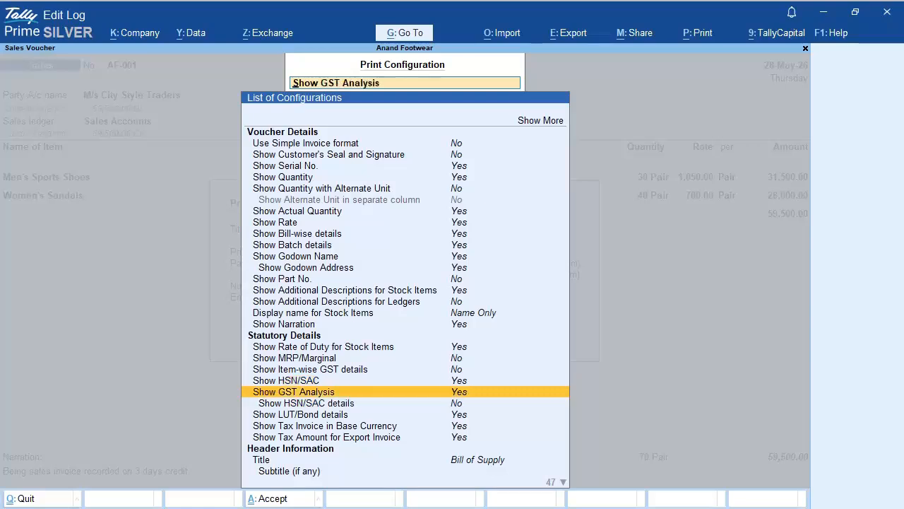
key("Down")
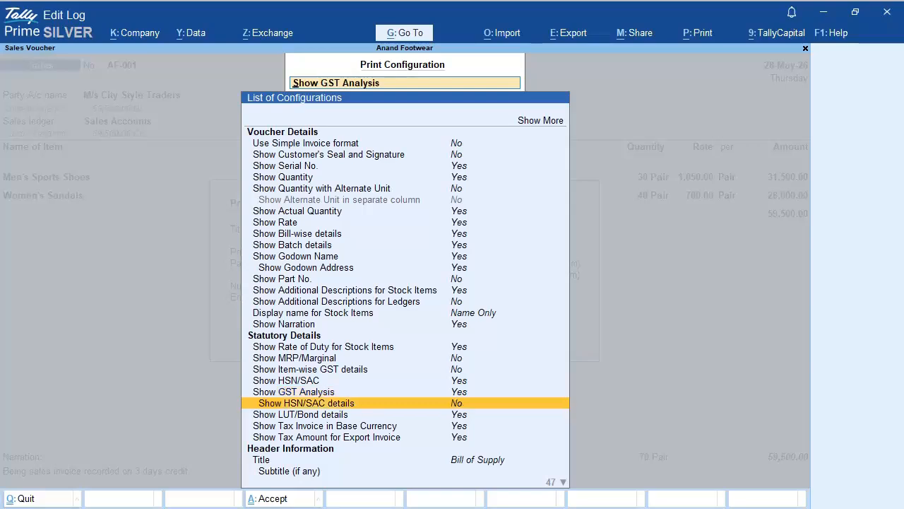
key("Return")
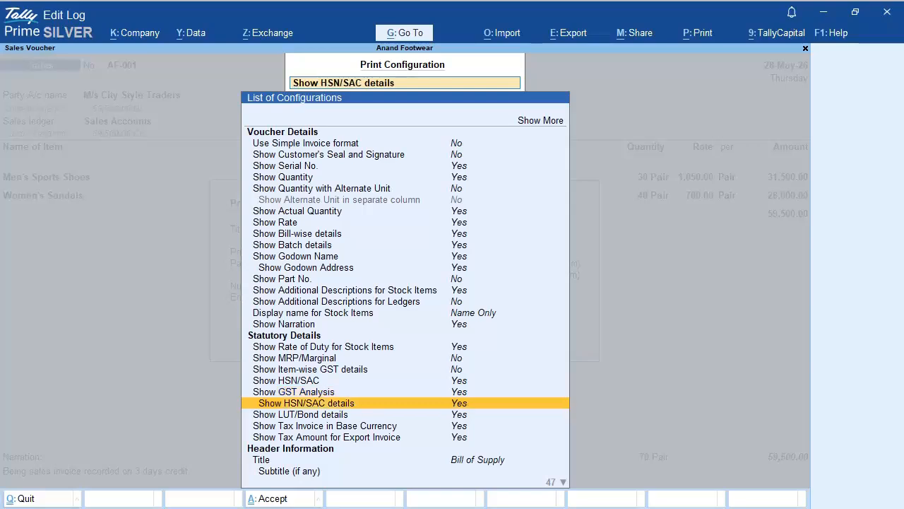
key("Escape")
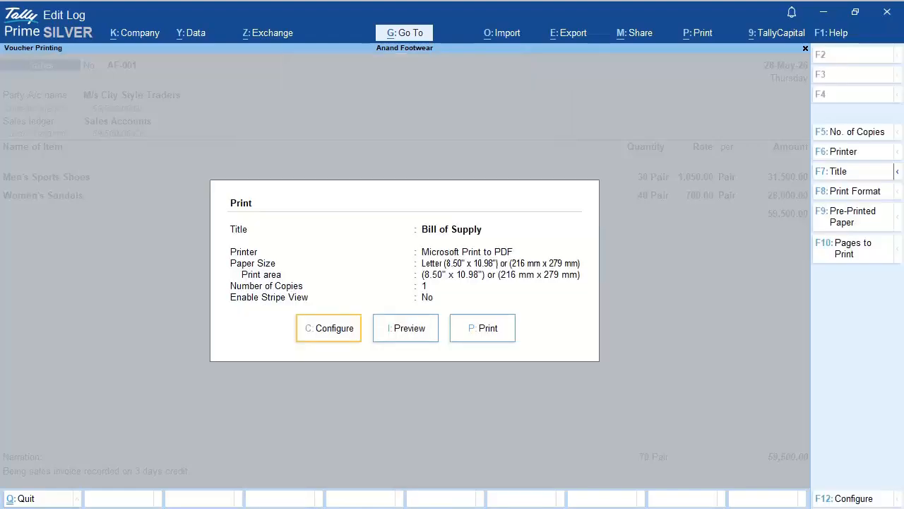
Step: Preview the updated Bill of Supply, zooming in to check HSN/SAC codes 562014 and 452011
key("Right")
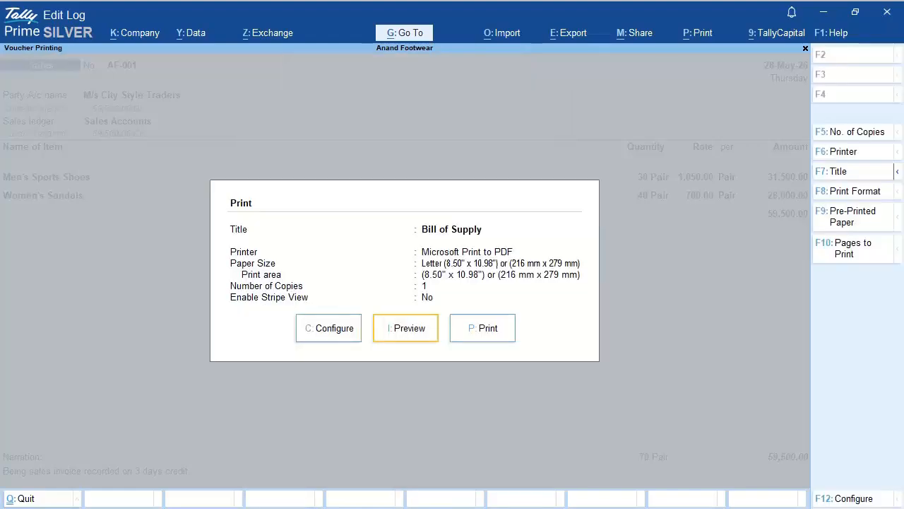
key("Return")
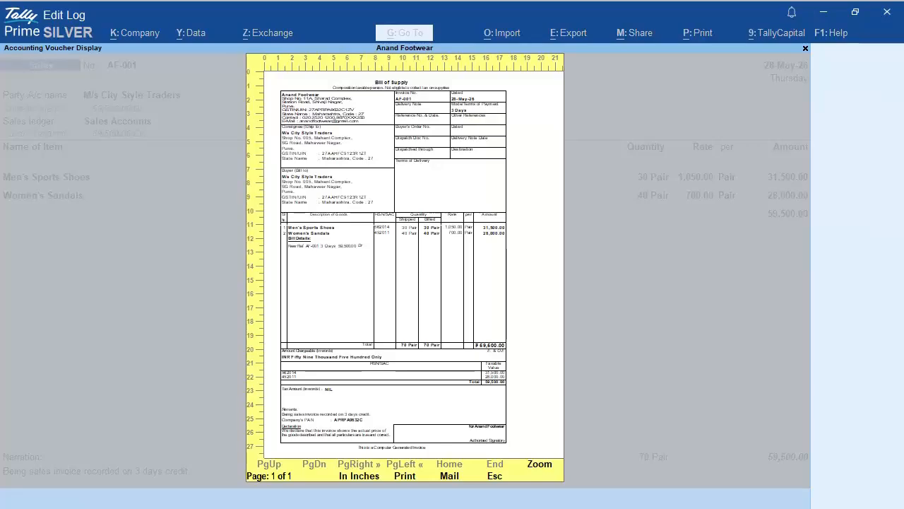
key("Return")
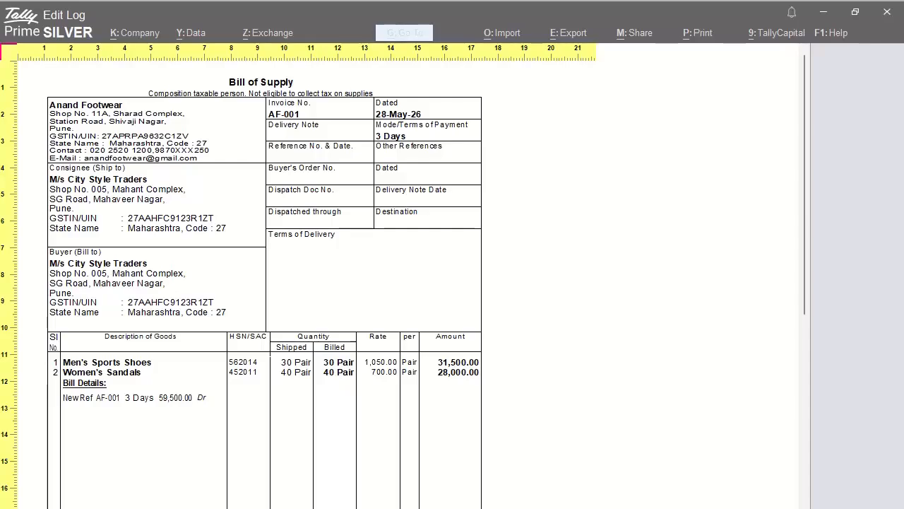
key("Escape")
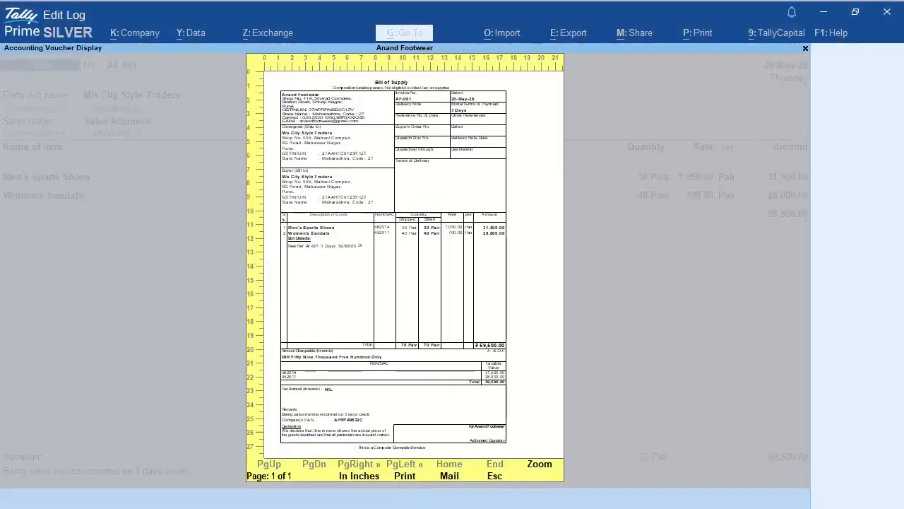
key("Escape")
key("Escape")
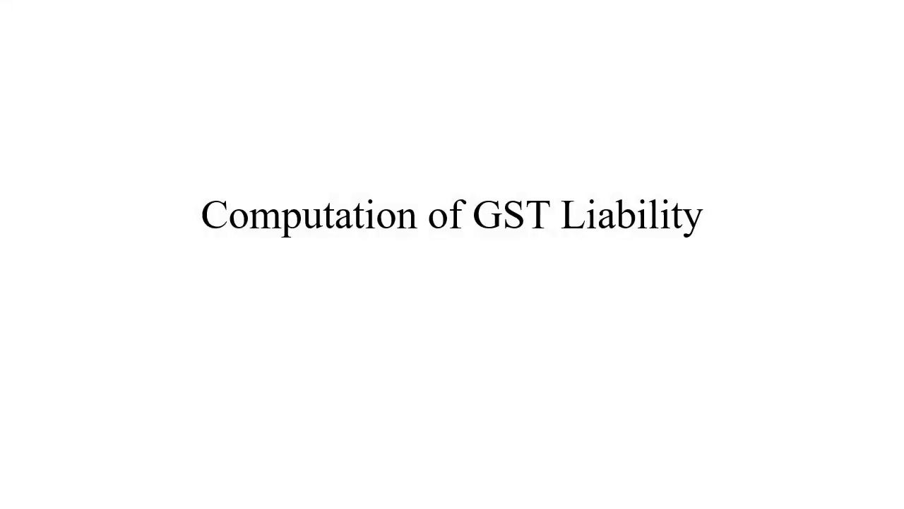
Step: Advance the slideshow to the slide on composition tax at 1% of quarterly turnover via CMP-08
key("Right")
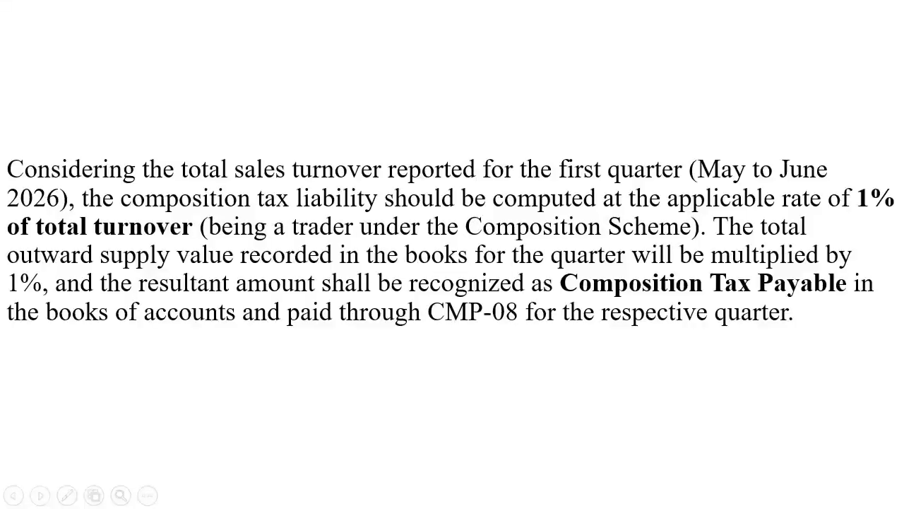
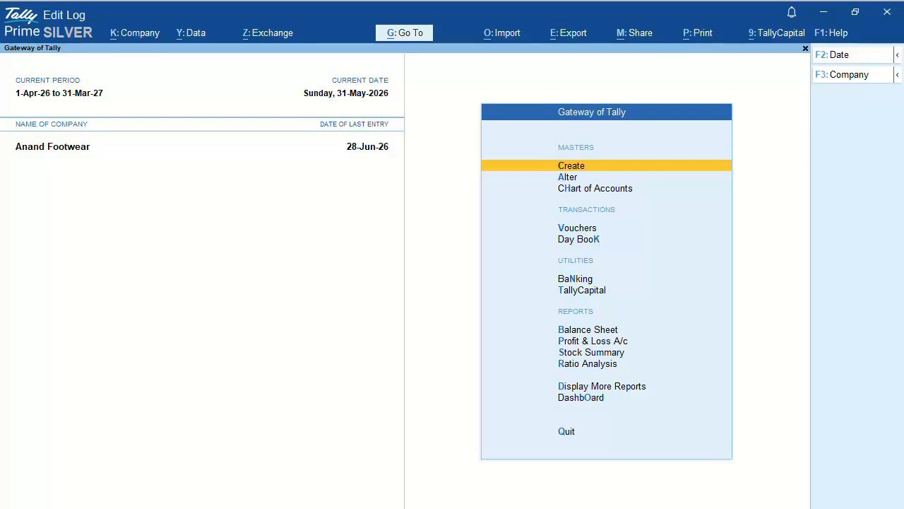
Step: Open the Profit & Loss report and drill into Sales Accounts down to its vouchers
key("Down")
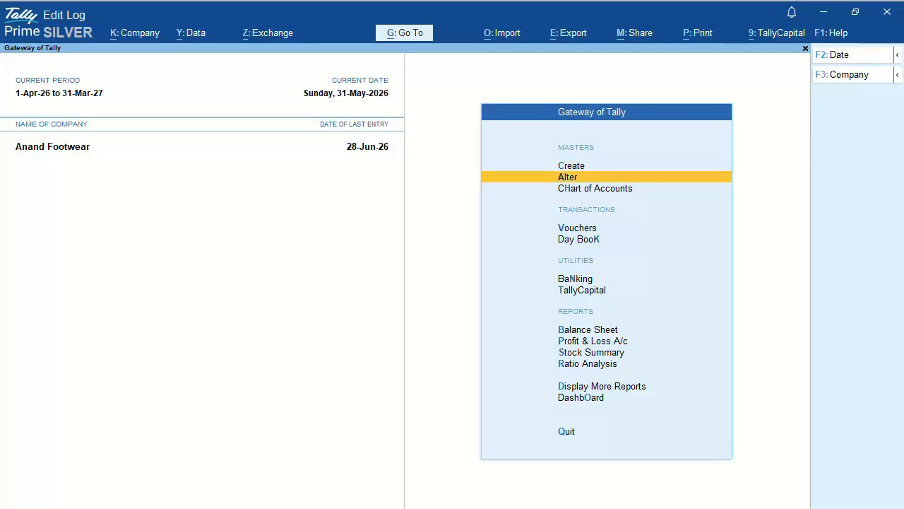
key("Down")
key("Down")
key("Down")
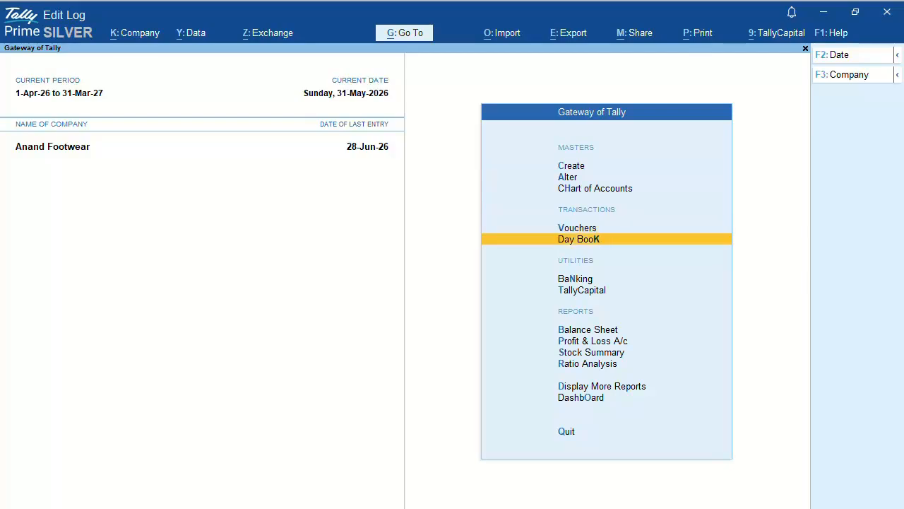
key("Down")
key("Down")
key("Down")
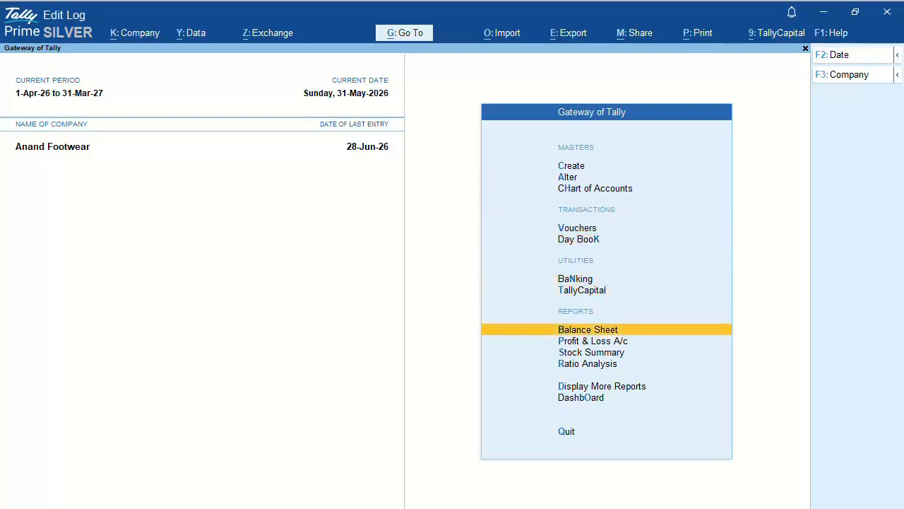
key("Down")
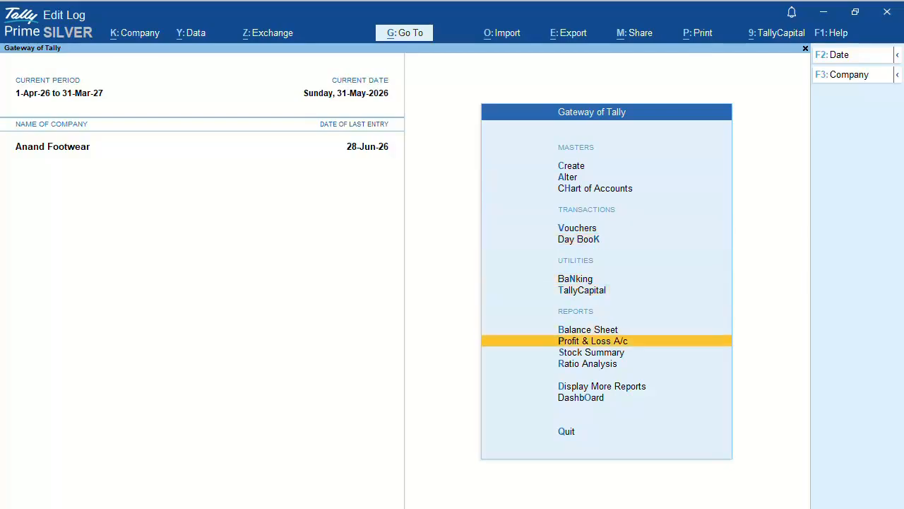
key("Return")
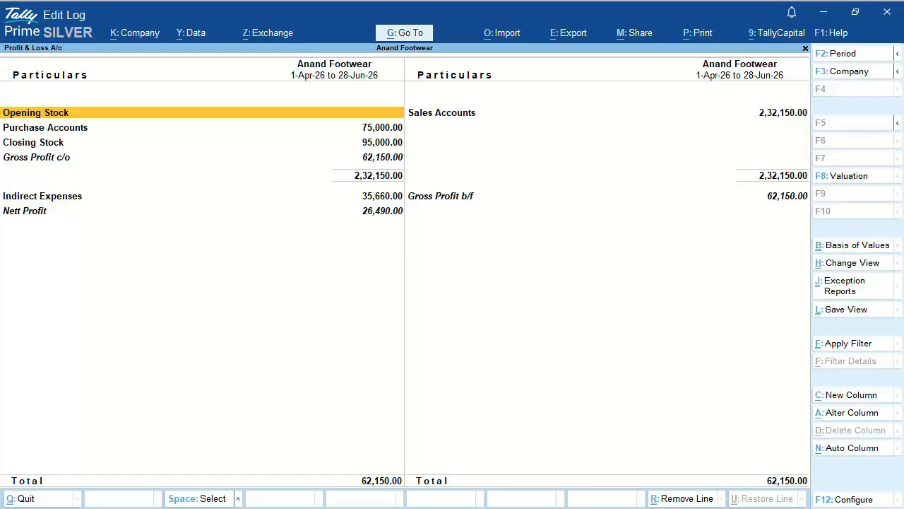
key("Right")
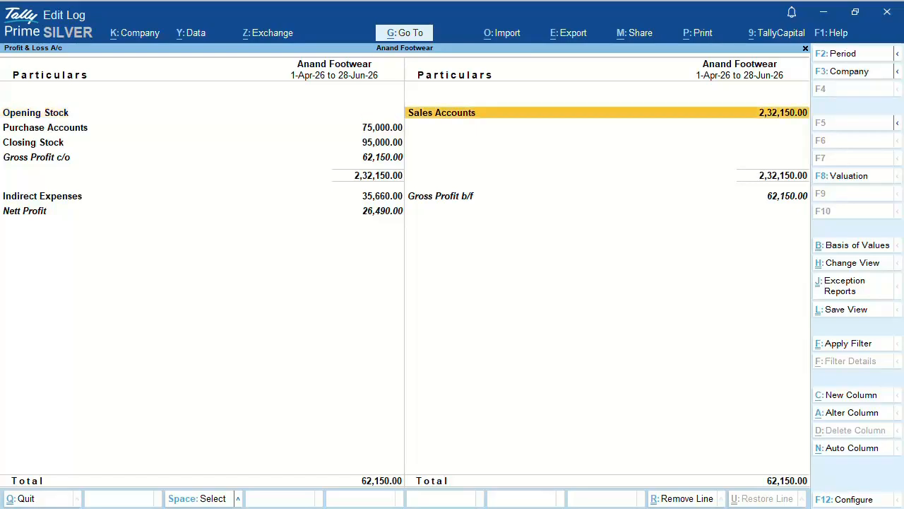
key("Return")
key("Return")
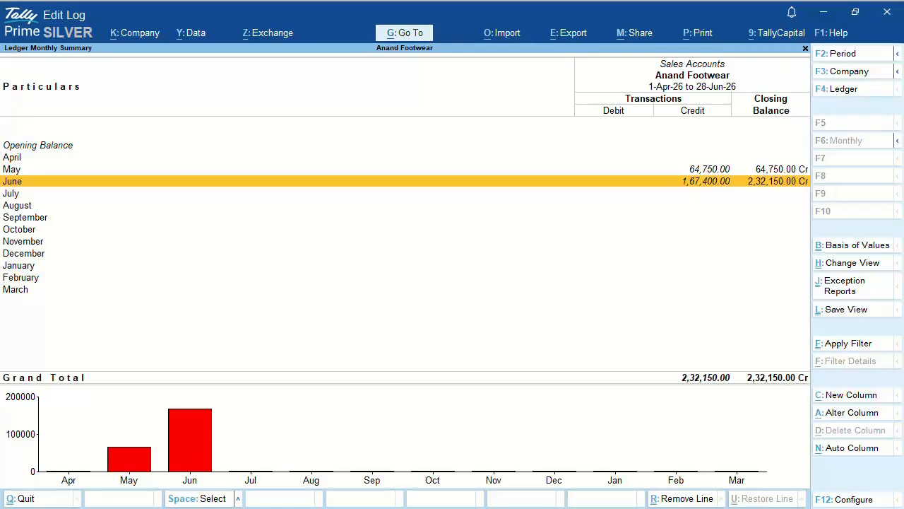
key("Return")
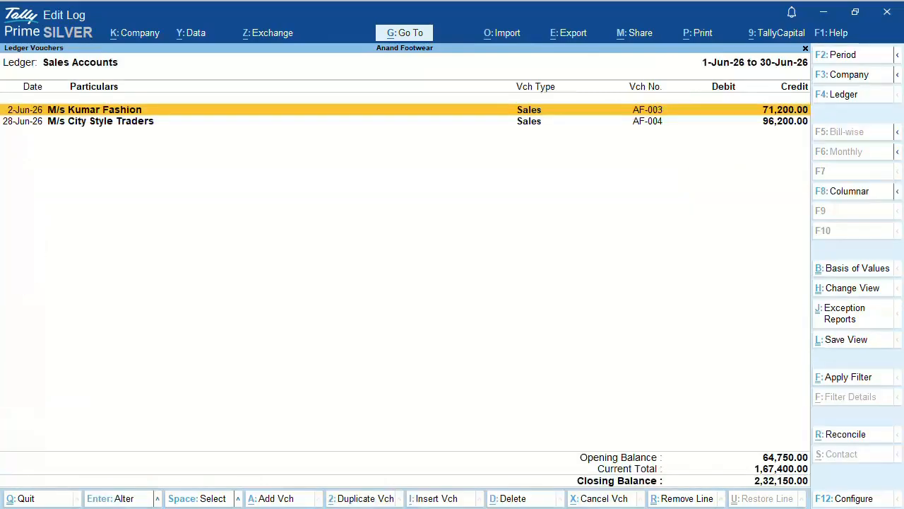
Step: Set the report period to 01-04-2026 through 30-06-2026
key("F2")
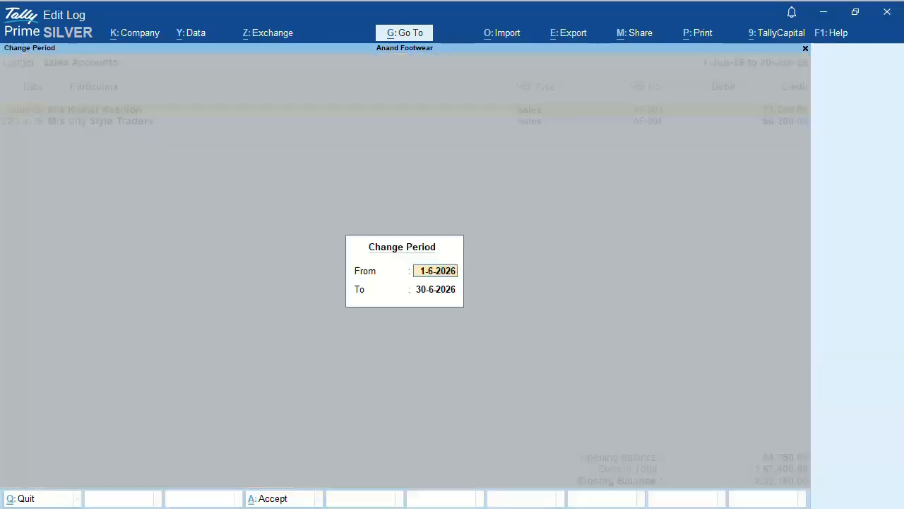
type("0")
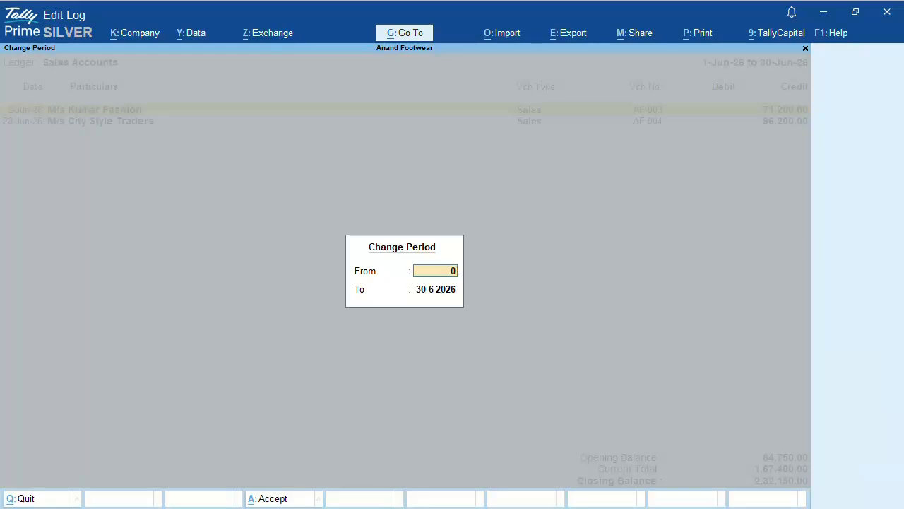
type("1-04-2026")
key("Return")
type("3")
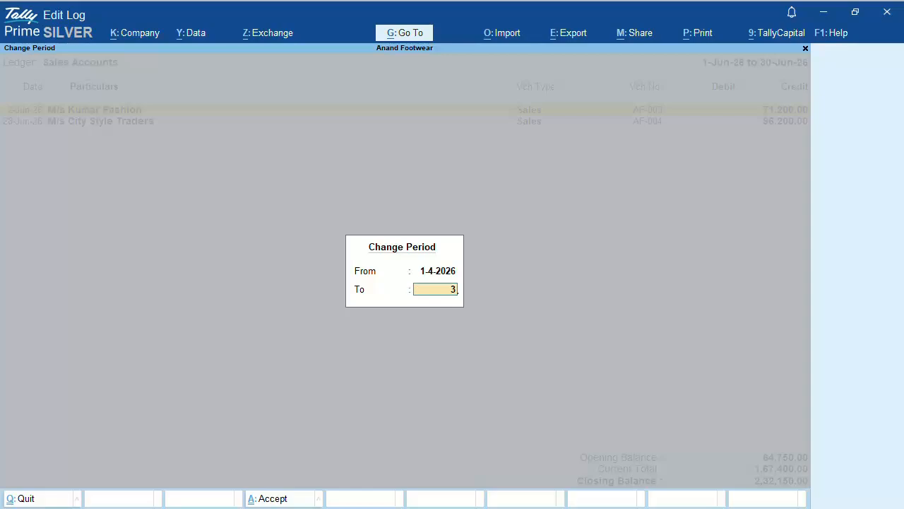
type("0-06-2026")
key("Return")
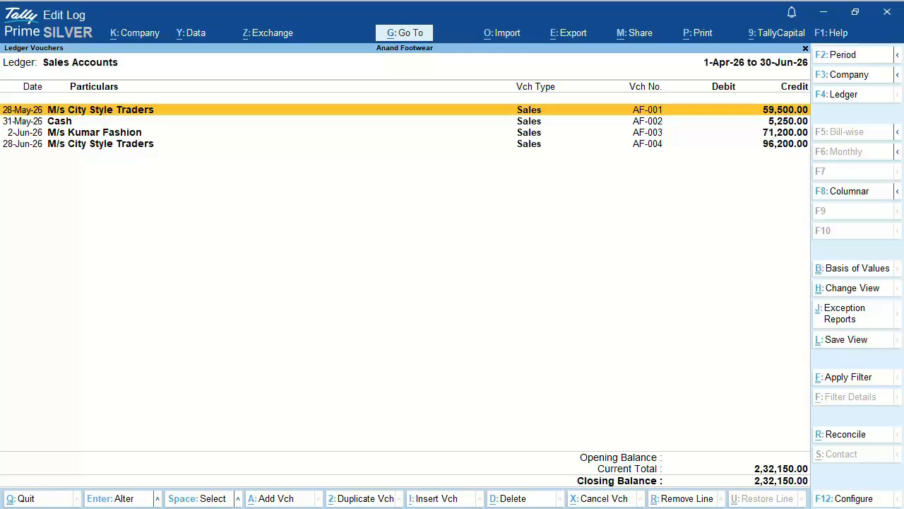
Step: In the calculator, compute 232150*1% = 2,321.50, then 2321.50/2 = 1,160.75
key("ctrl+n")
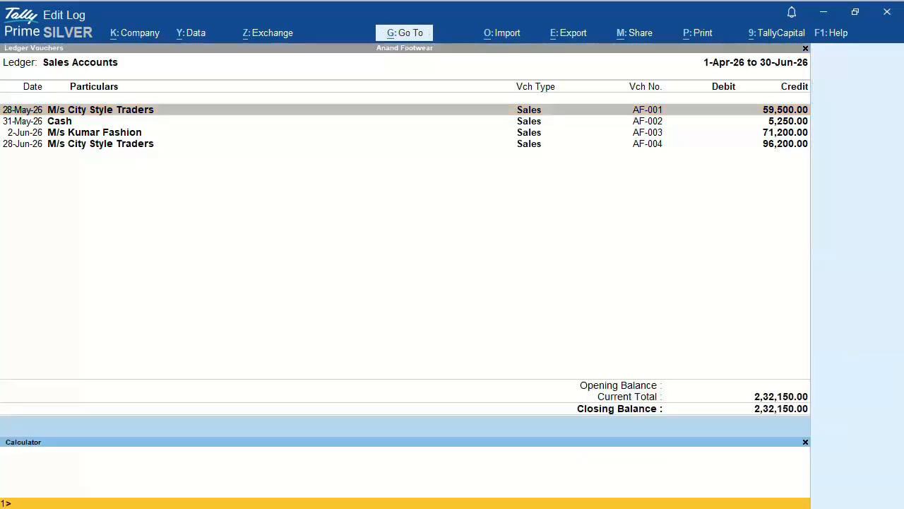
type("232150*1%")
key("Return")
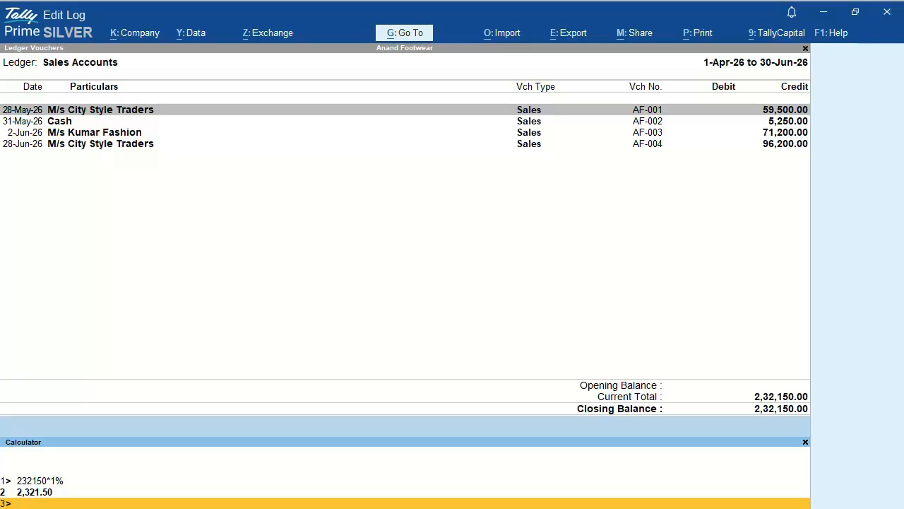
type("2321.50/2")
key("Return")
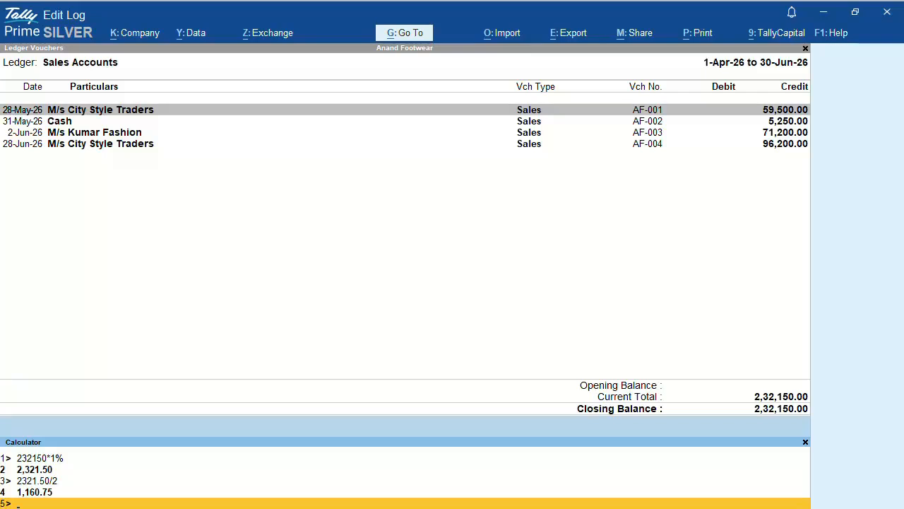
key("ctrl+m")
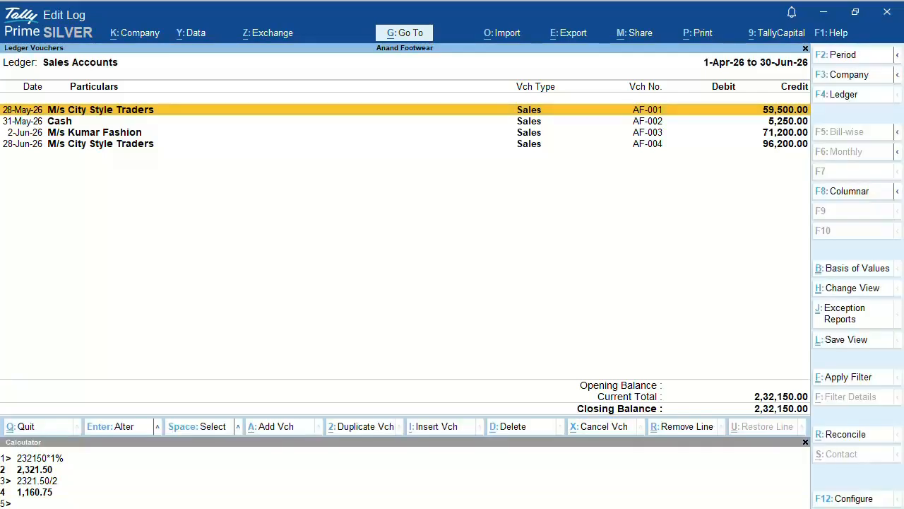
Step: Back out to the Gateway of Tally and start a Journal voucher
key("Escape")
key("Escape")
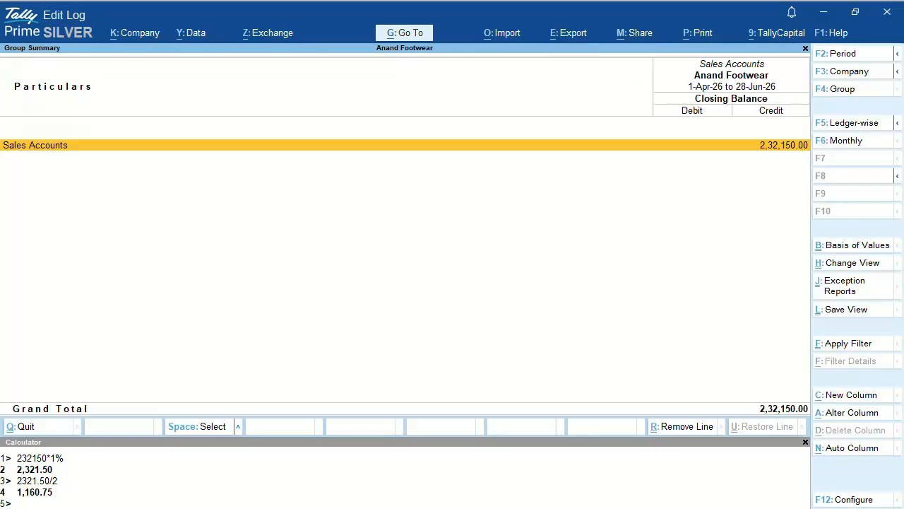
key("Escape")
key("Escape")
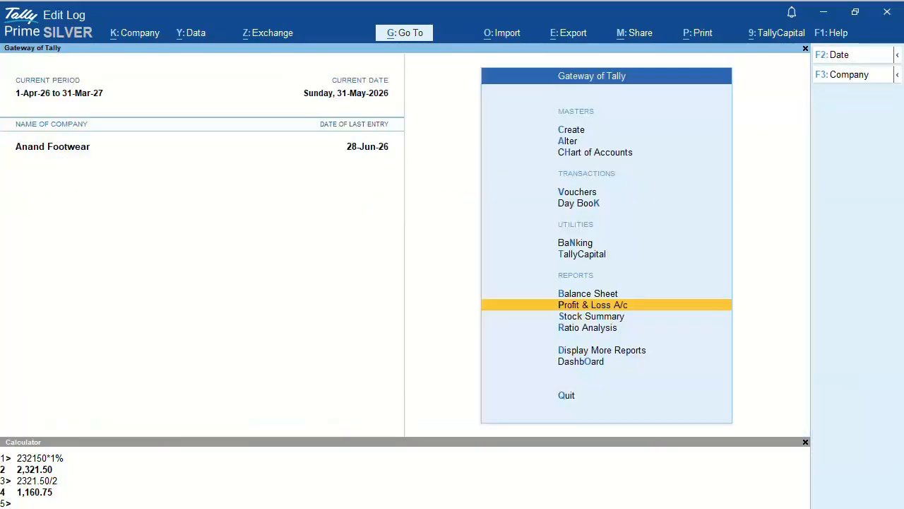
key("Up")
key("Up")
key("Up")
key("Up")
key("Up")
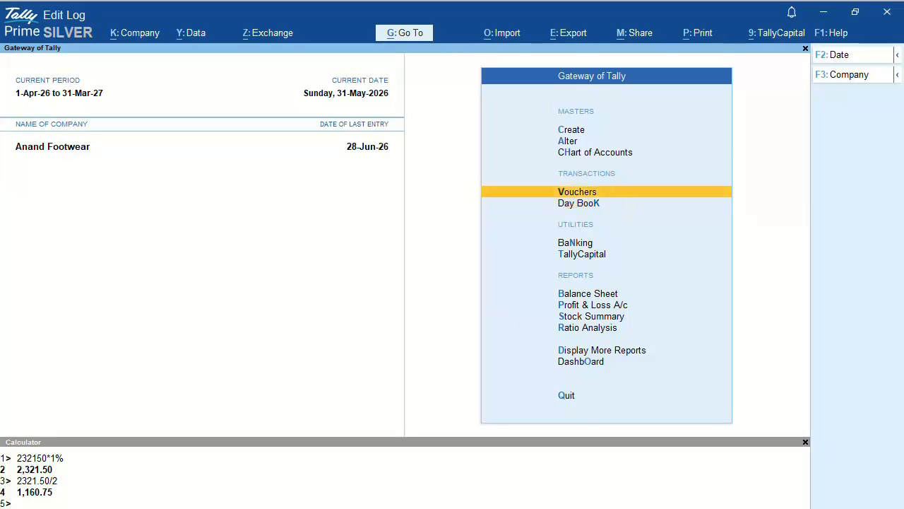
key("Return")
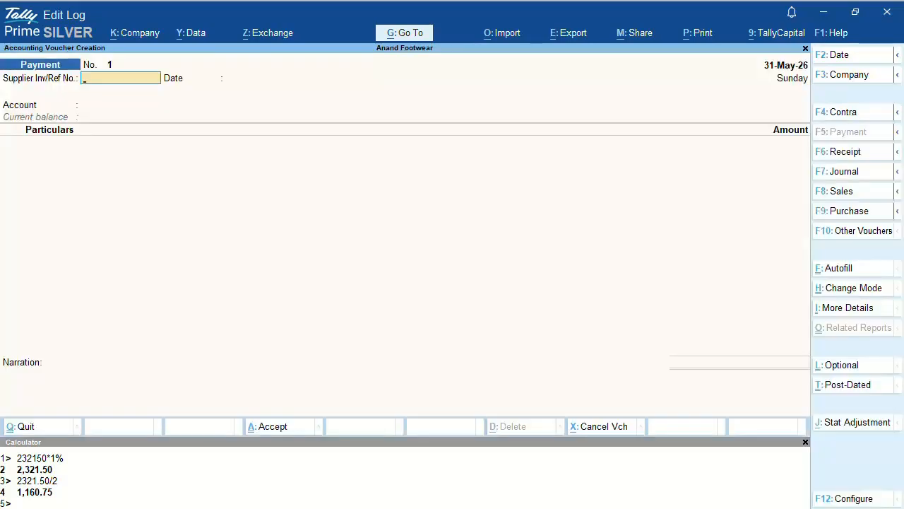
key("F7")
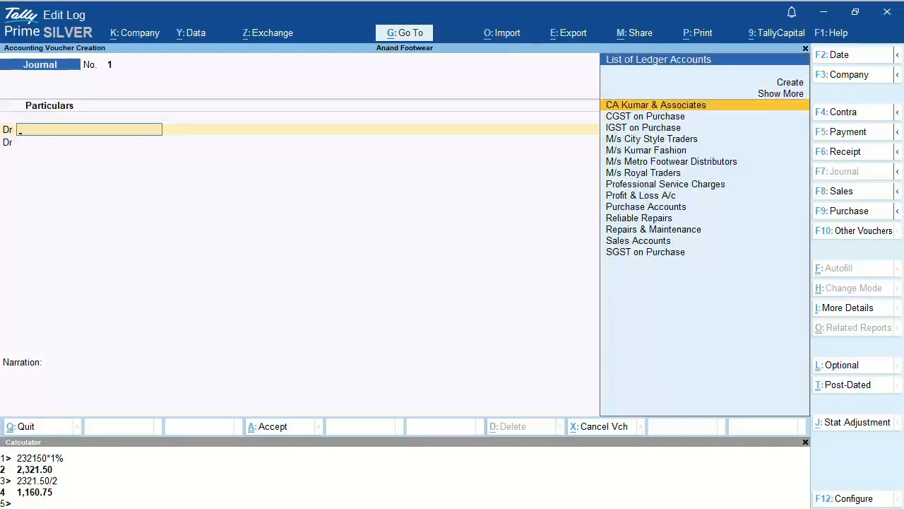
Step: Set the journal voucher date to 30-06-2026
key("F2")
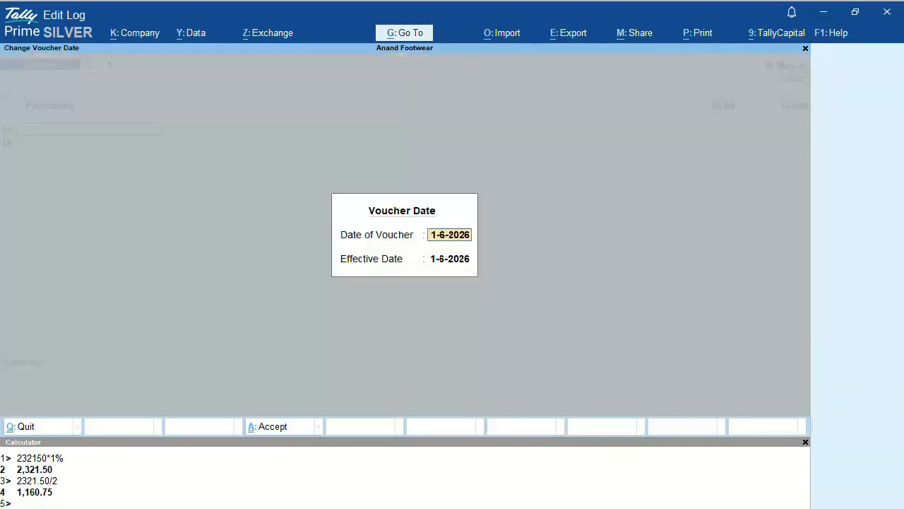
type("30-06-2026")
key("Return")
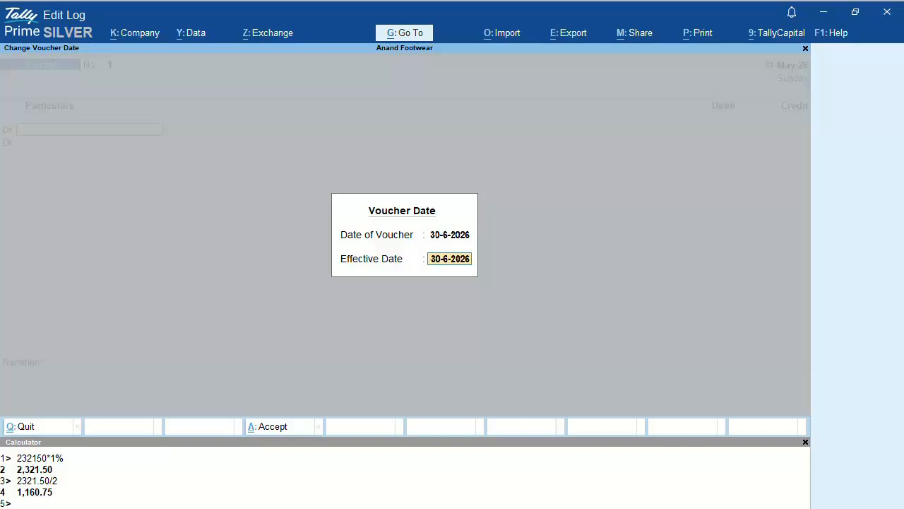
key("Return")
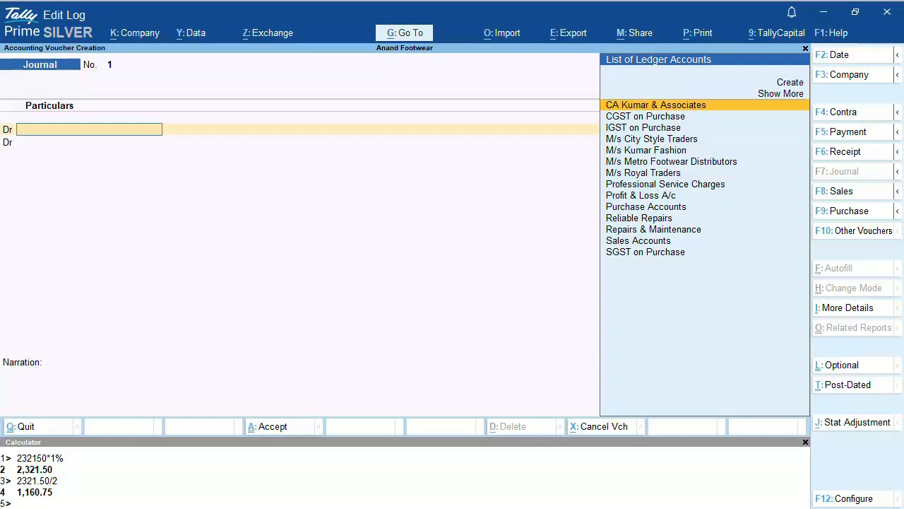
key("Up")
key("Up")
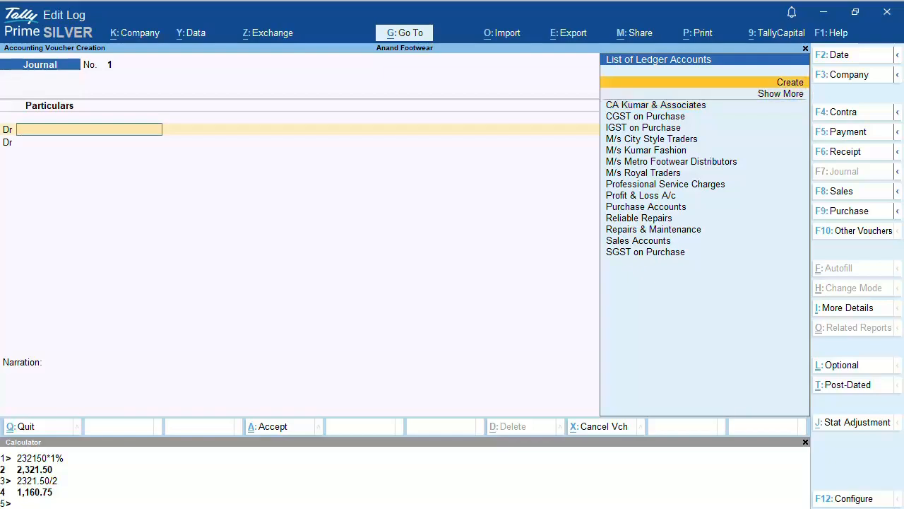
Step: Create a ledger named 'GST Turnover Tax Q1 FY 2627' under Indirect Expenses
key("Return")
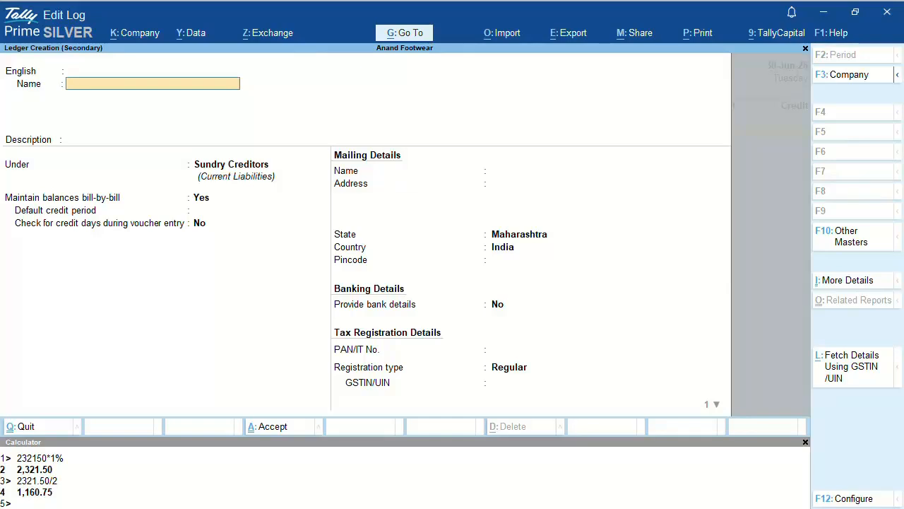
type("GST Turnover Tax Q1 FY")
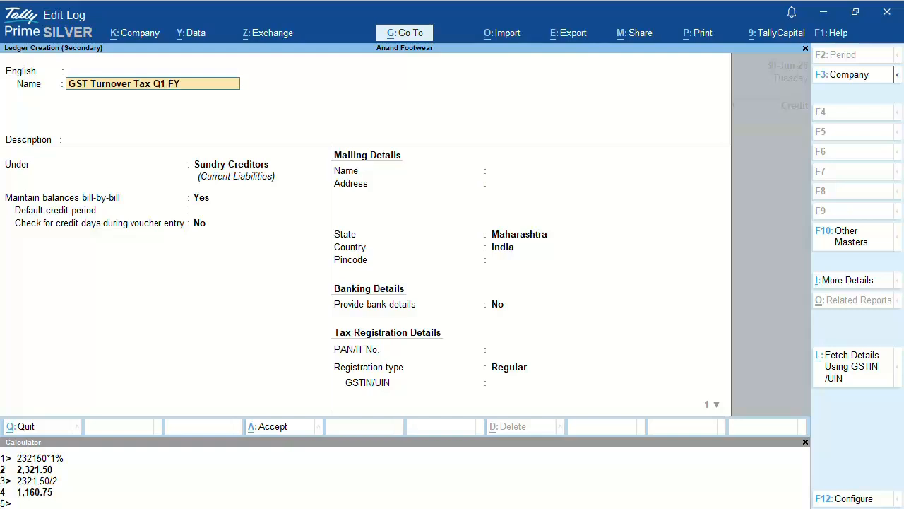
type(" 2627")
key("Return")
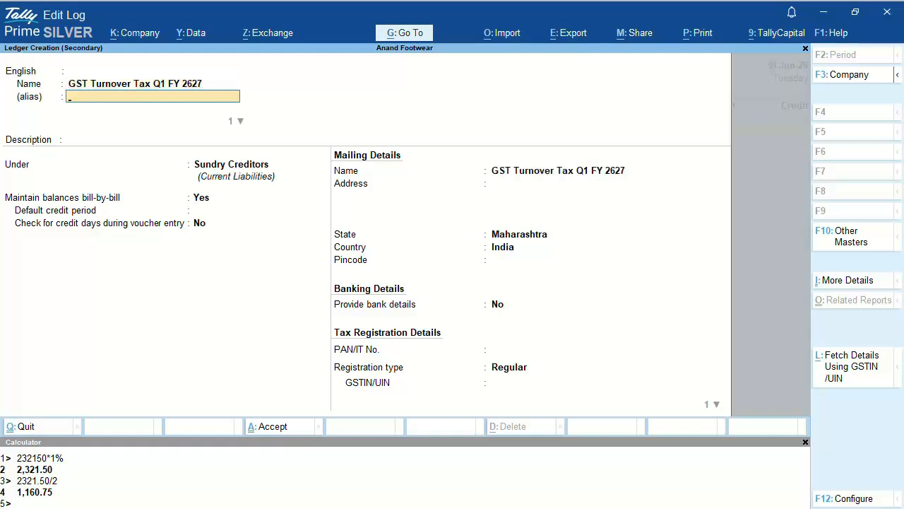
key("Return")
key("Return")
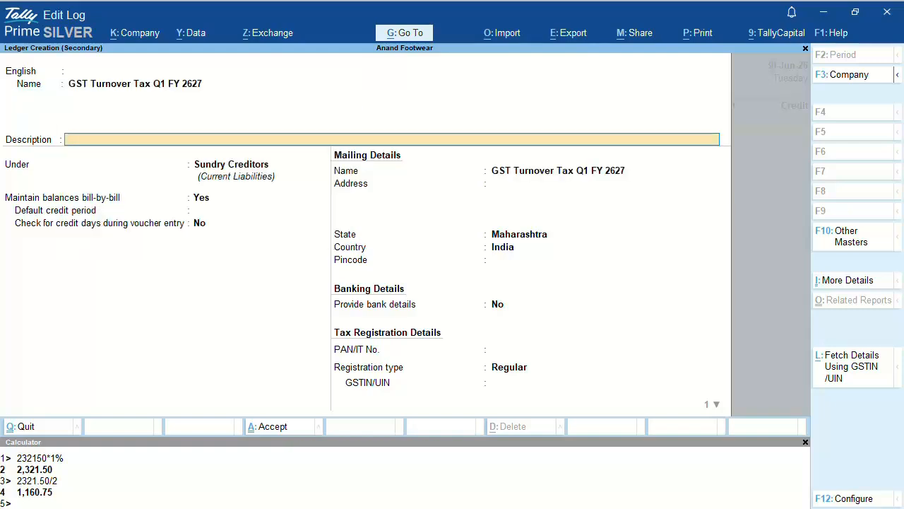
key("Return")
type("Ind")
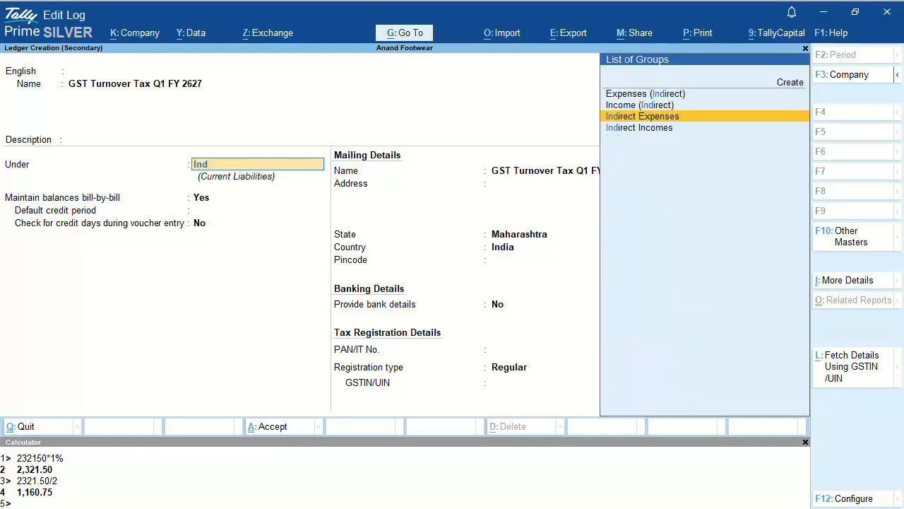
key("Return")
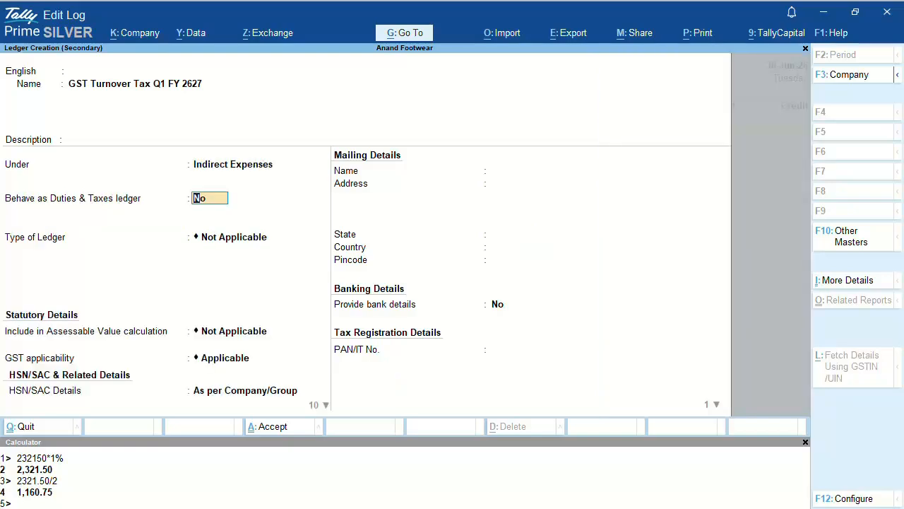
Step: Leave the ledger's tax options as Not Applicable, set GST applicability Not Applicable, and save it
key("Return")
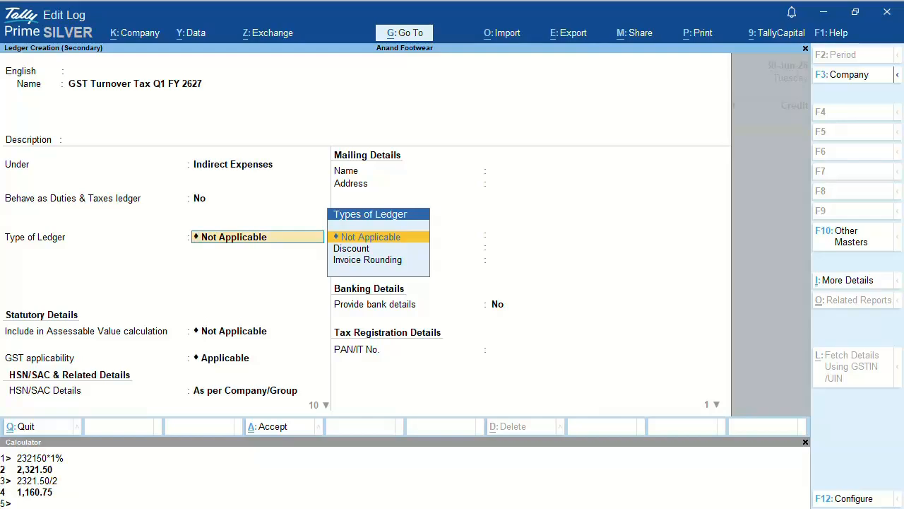
key("Return")
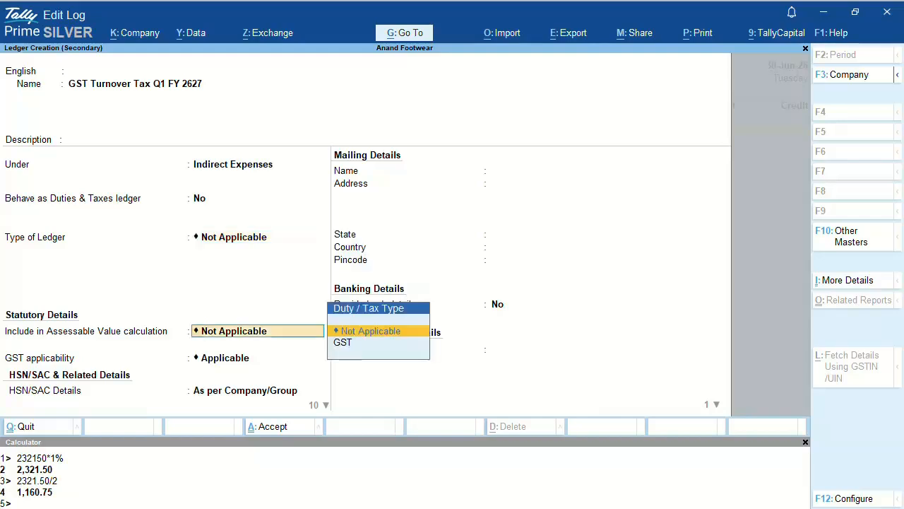
key("Return")
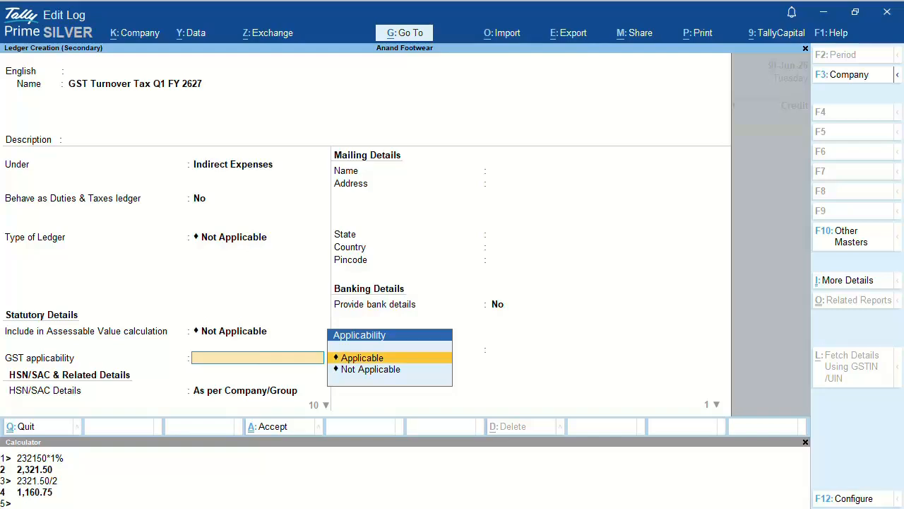
key("Down")
key("Return")
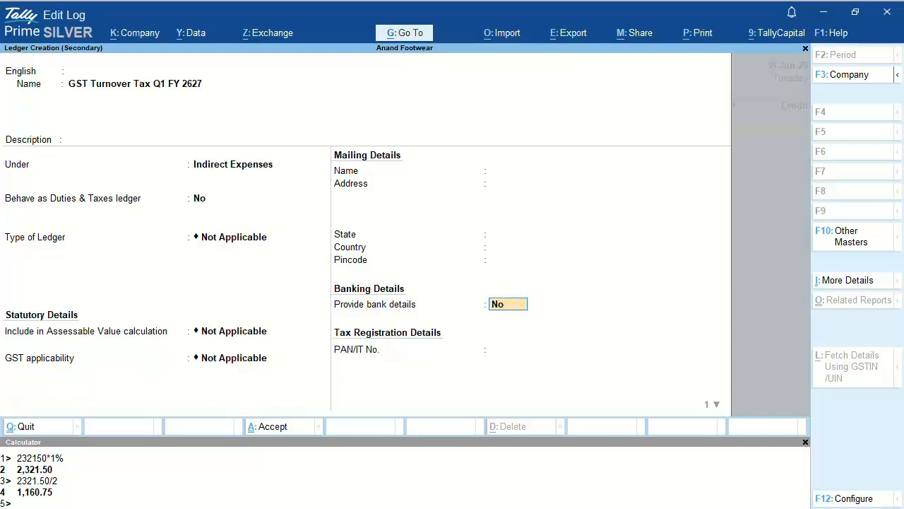
key("Return")
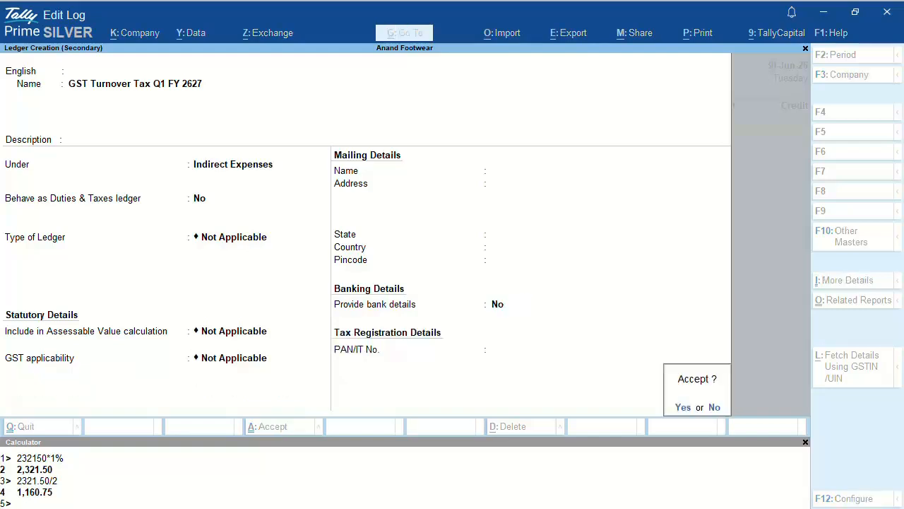
key("Return")
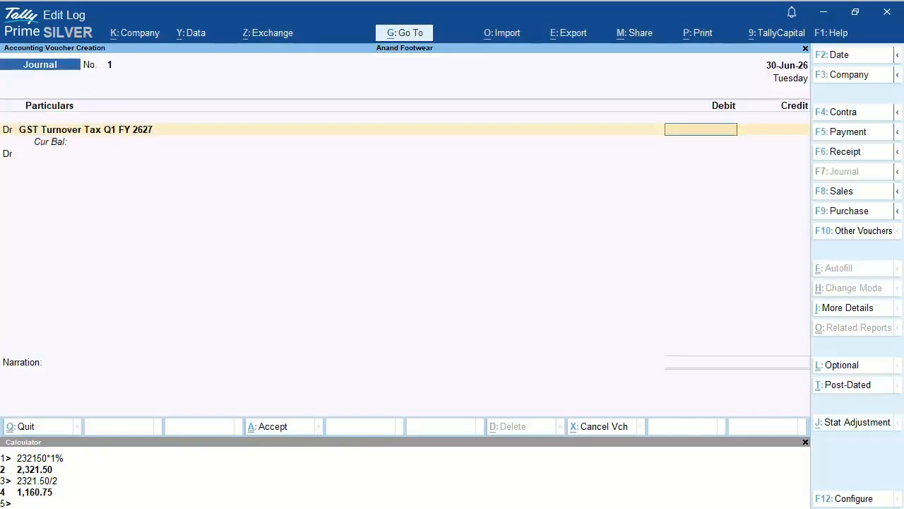
Step: Debit GST Turnover Tax Q1 FY 2627 by 2,321.50 and start a Cr line
type("2321.50")
key("Return")
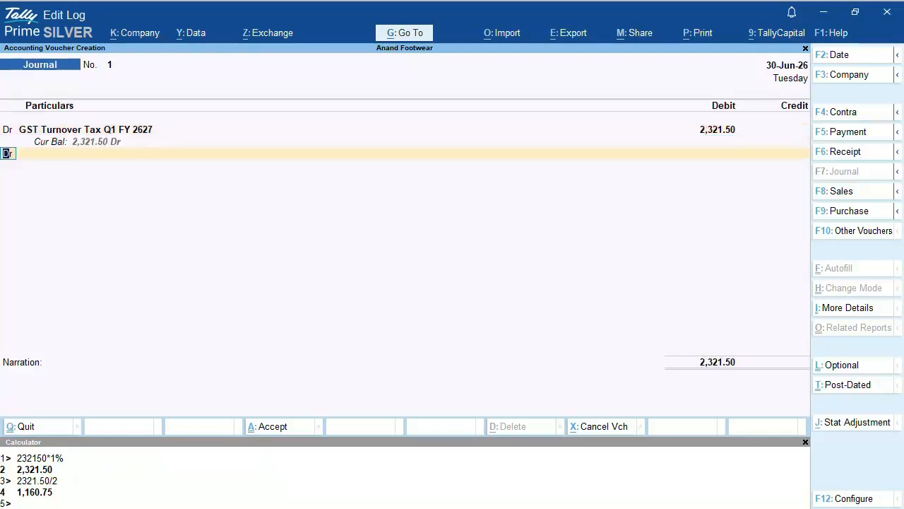
type("C")
key("Return")
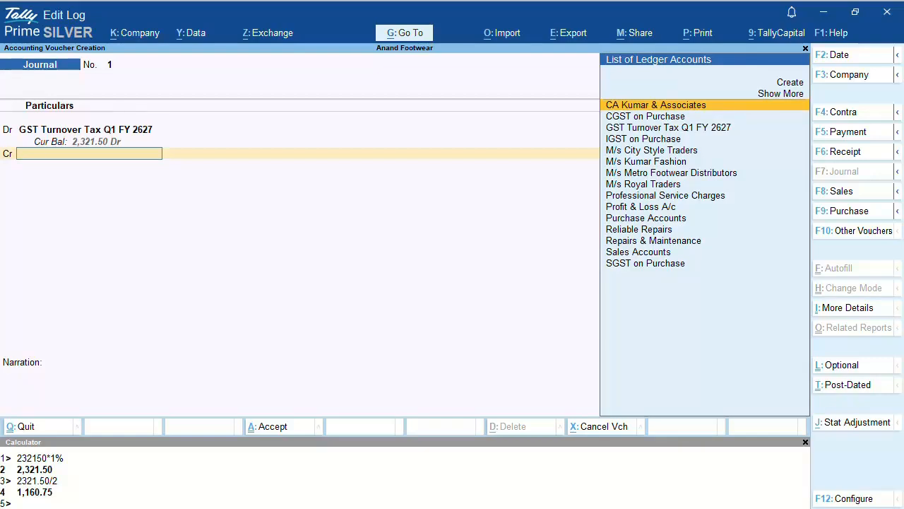
key("Up")
key("Up")
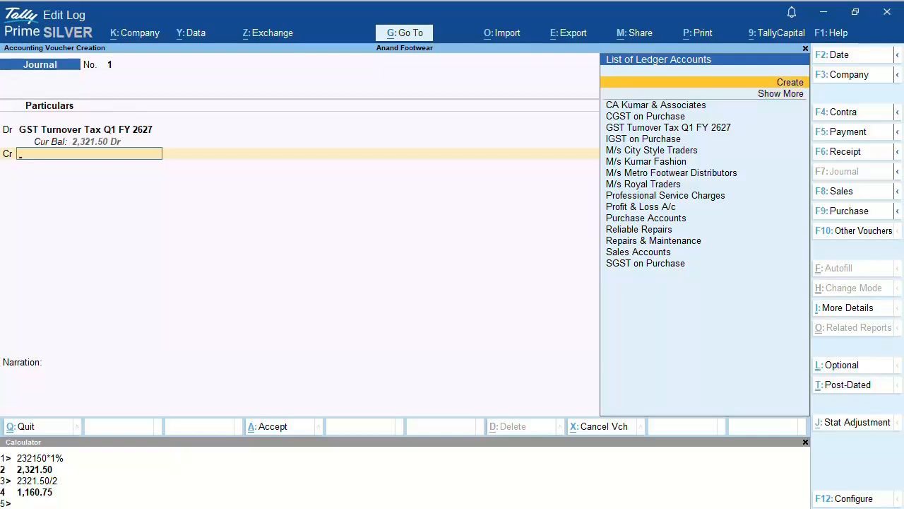
Step: Create a ledger named 'CGST Payable' under Duties & Taxes
key("Return")
type("CGS")
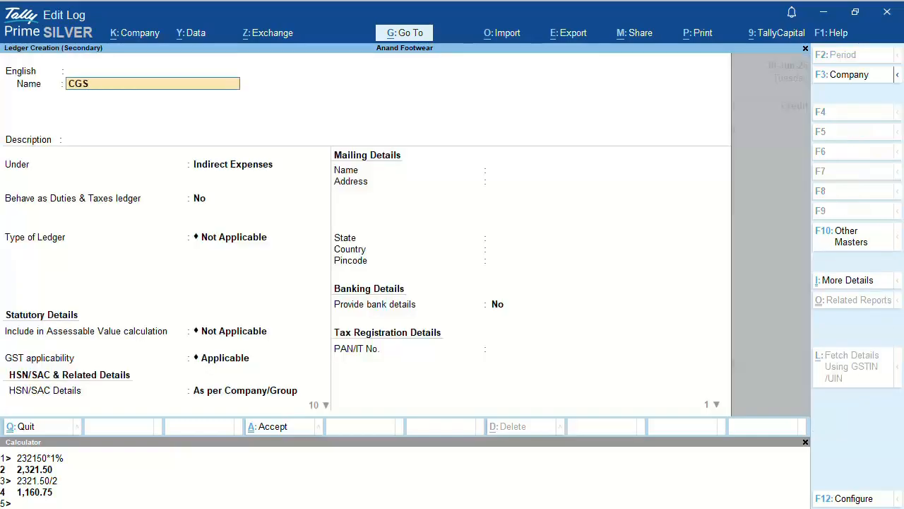
type("T Payable")
key("Return")
key("Return")
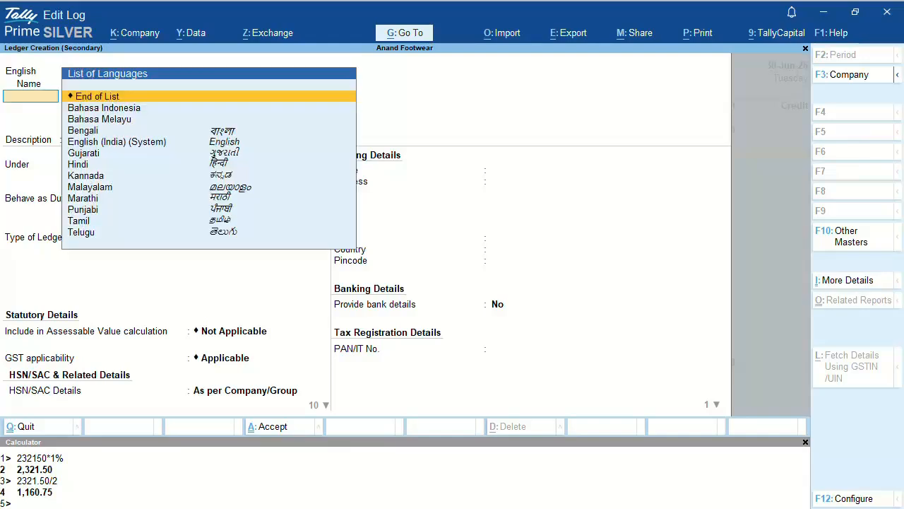
key("Return")
key("Return")
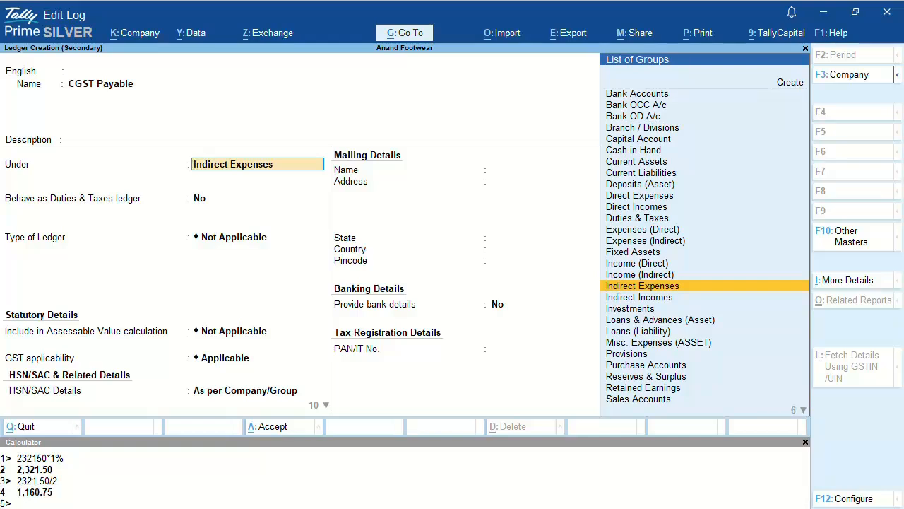
type("Du")
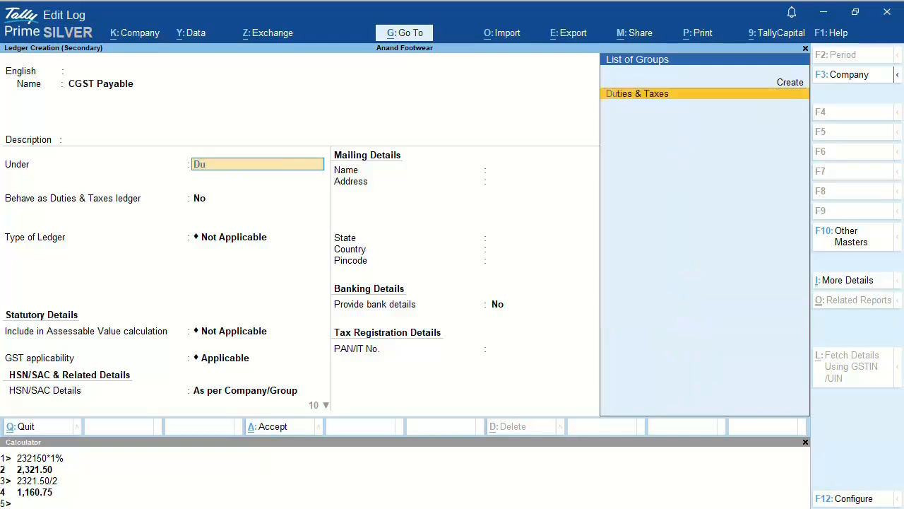
key("Return")
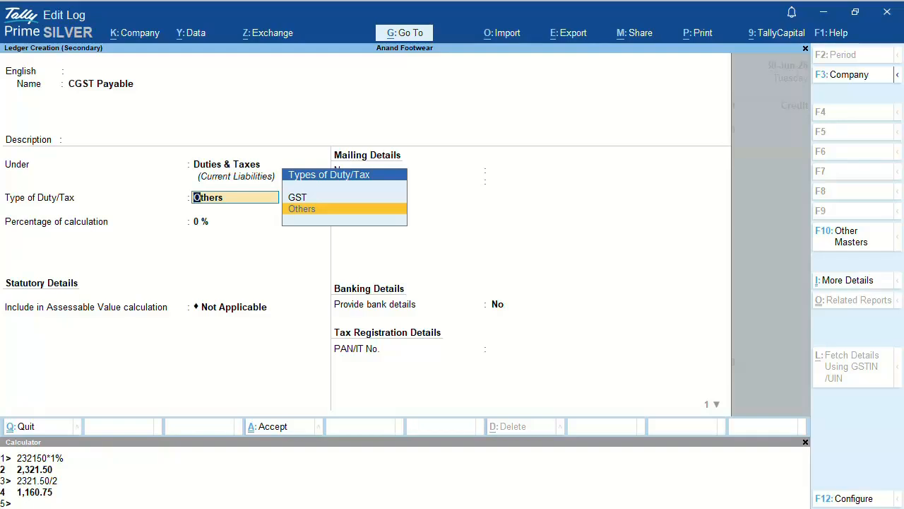
Step: Set its duty type GST and tax type CGST, save it, and enter a 1160.75 credit
key("Up")
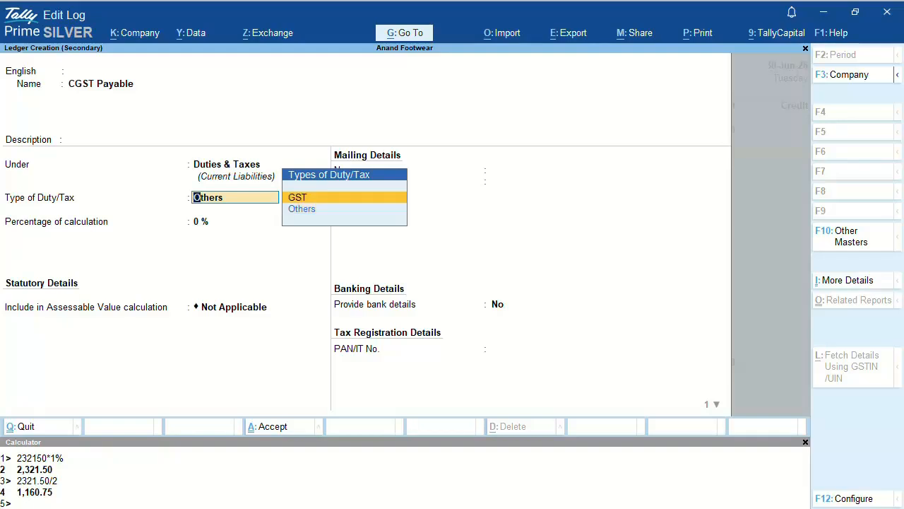
key("Return")
key("Down")
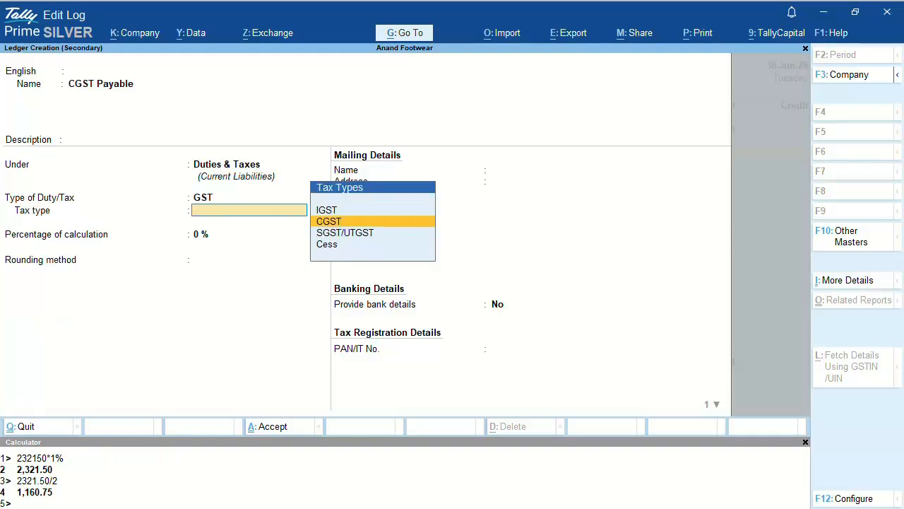
key("Return")
key("Return")
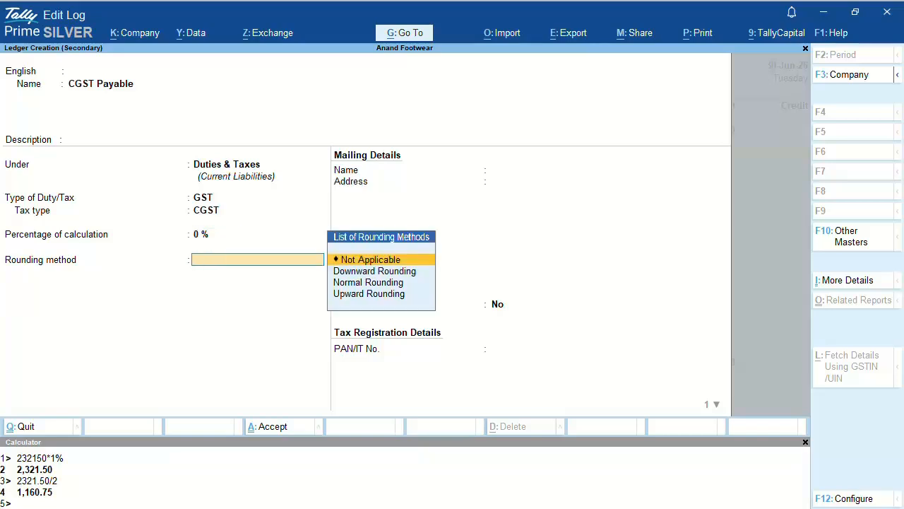
key("Return")
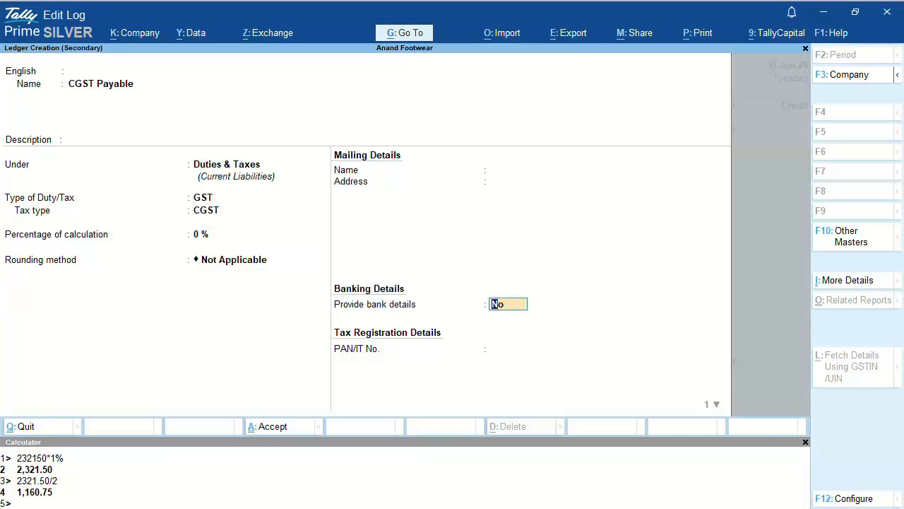
key("Return")
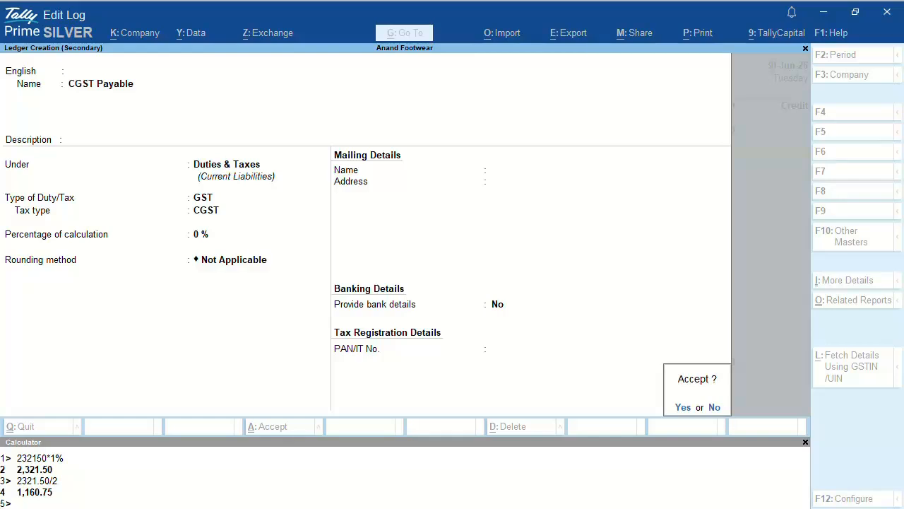
key("Return")
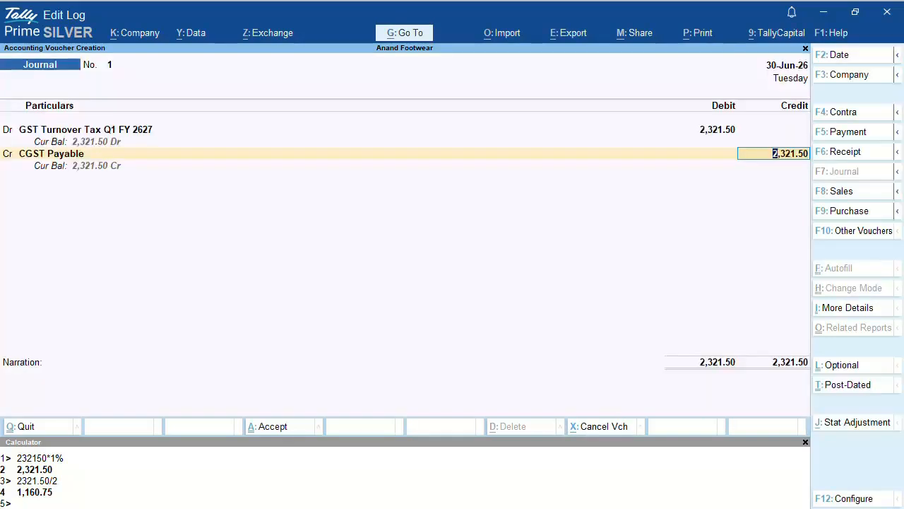
type("1160.75")
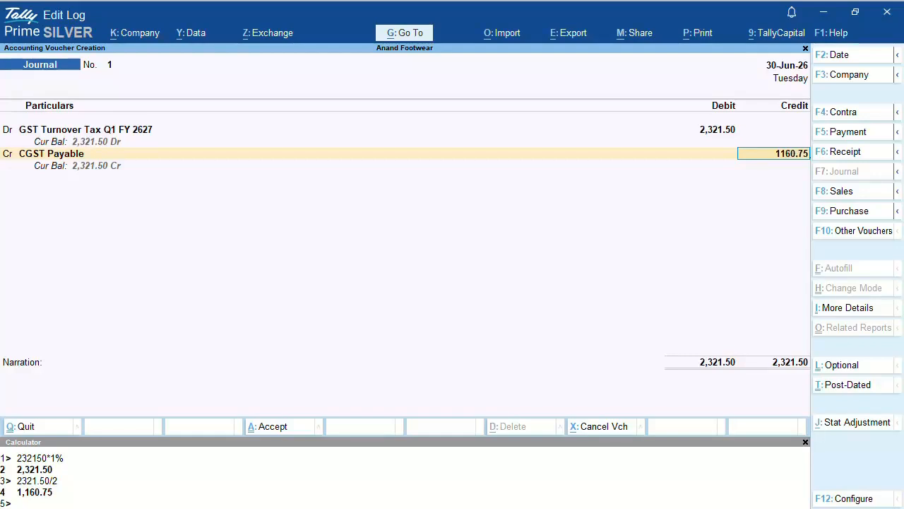
Step: Commit the 1,160.75 CGST credit and create an 'SGST Payable' ledger under Duties & Taxes
key("Return")
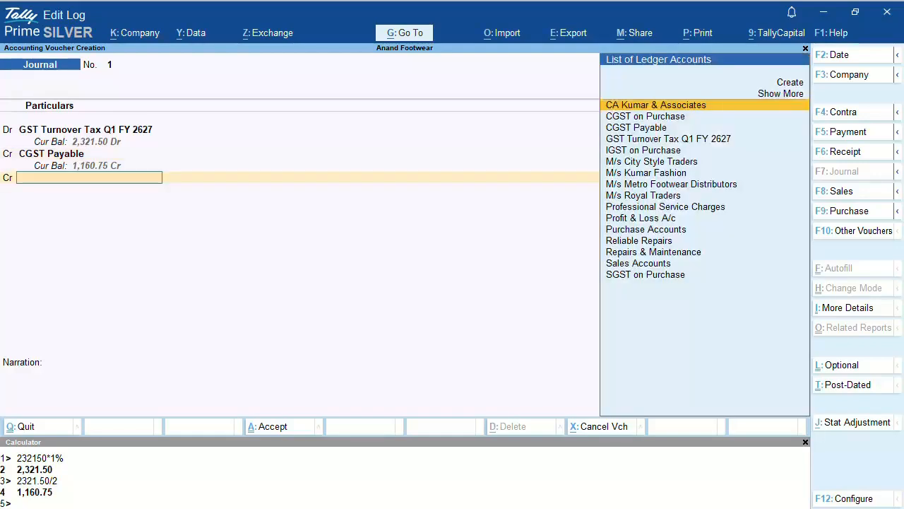
key("Up")
key("Up")
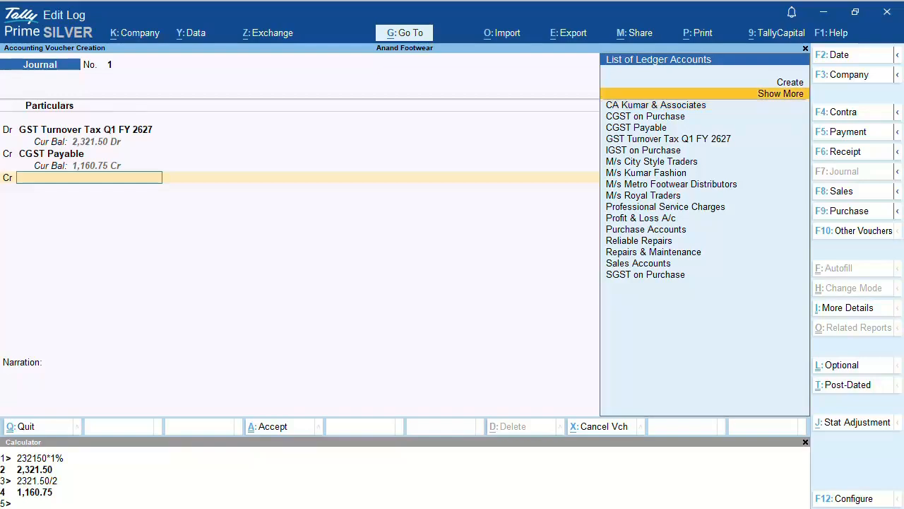
key("Return")
type("S")
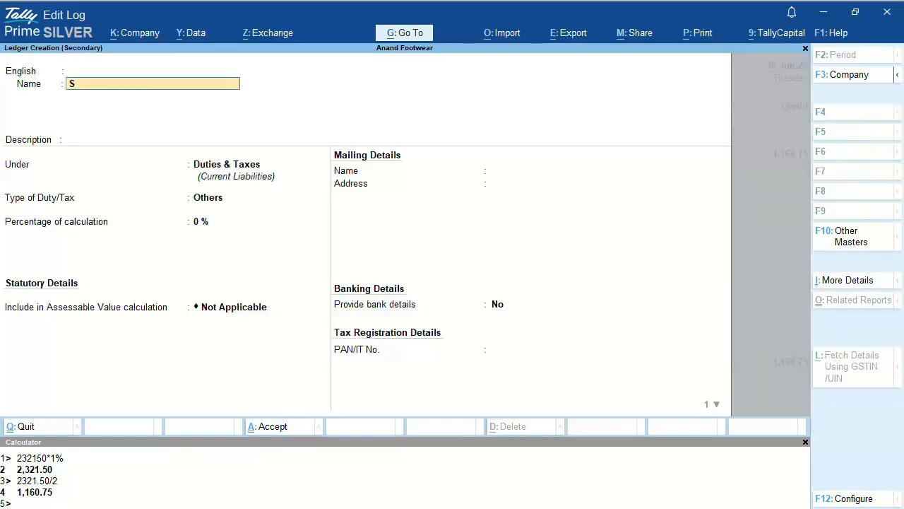
type("GST Payable")
key("Return")
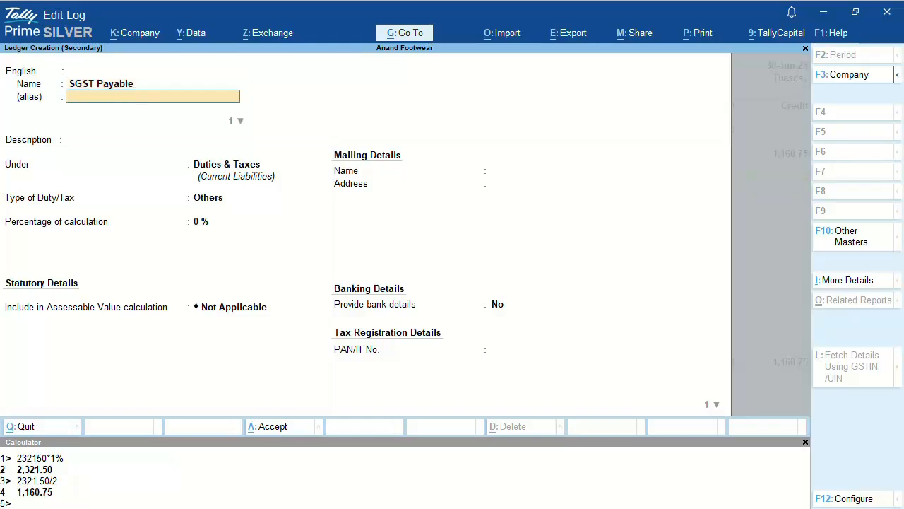
key("Return")
key("Return")
key("Return")
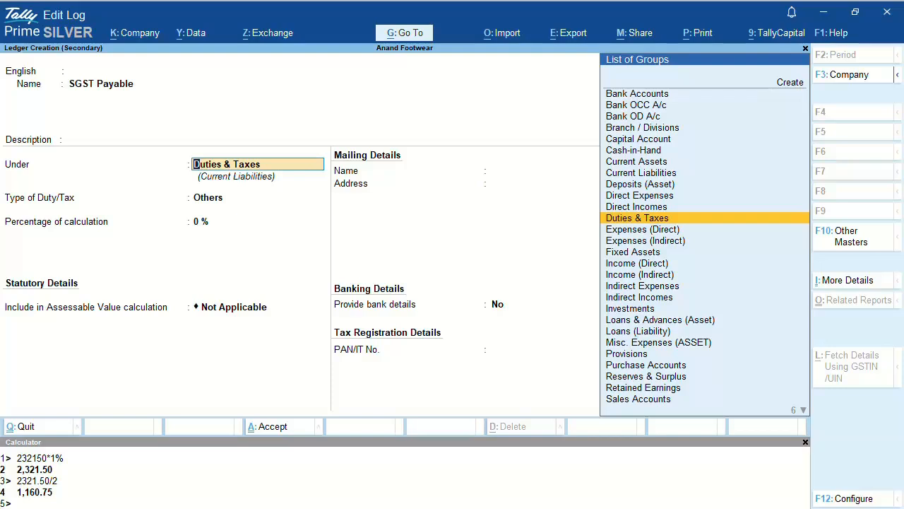
key("Return")
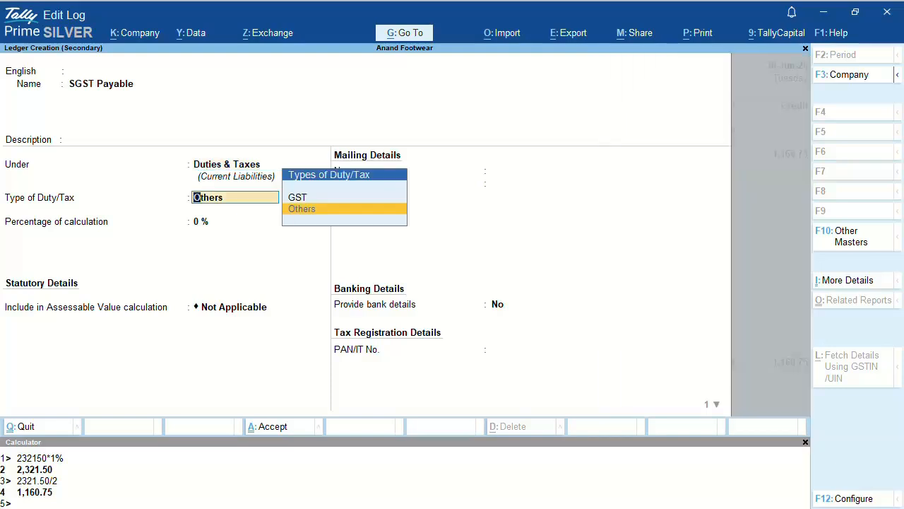
Step: Set duty type GST, tax type SGST/UTGST, 0 %, rounding Not Applicable, and save the ledger
key("Up")
key("Return")
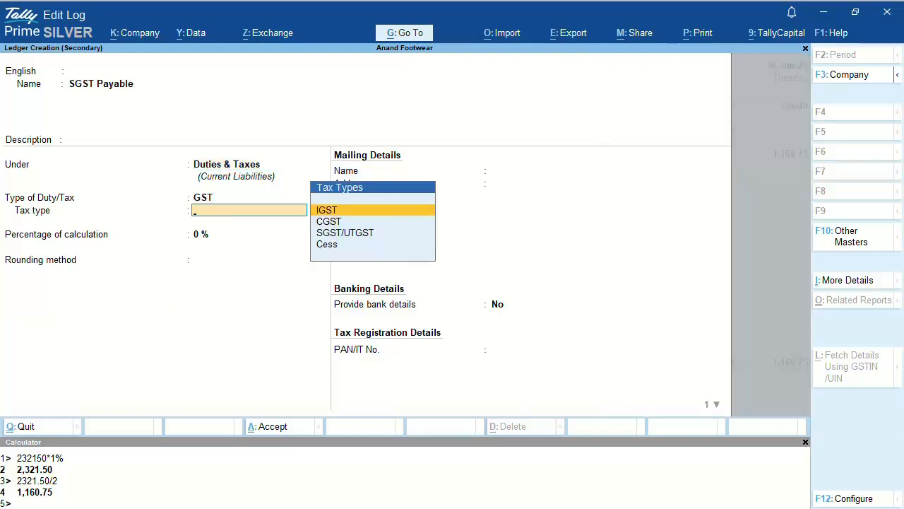
key("Down")
key("Down")
key("Return")
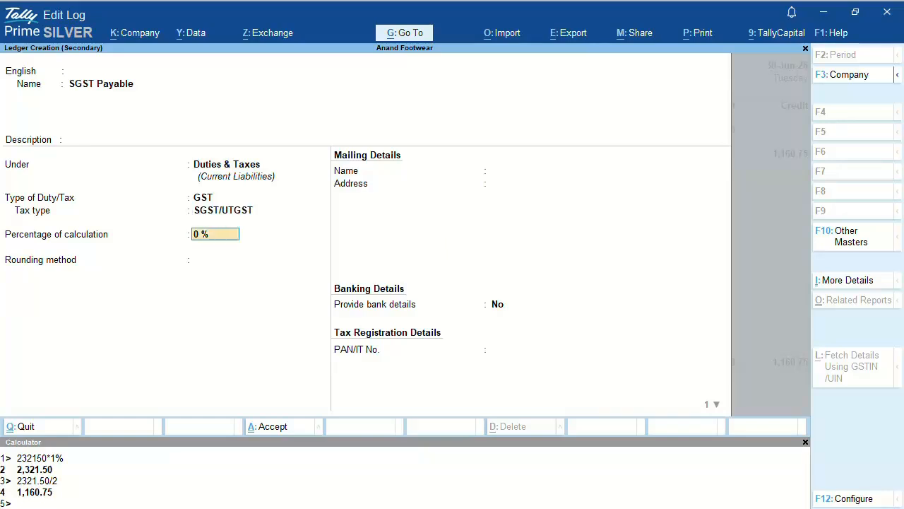
key("Return")
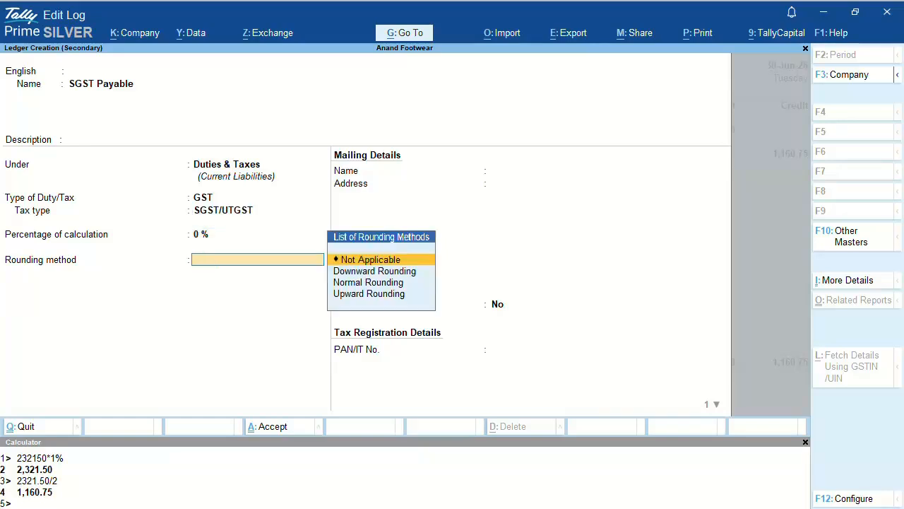
key("Return")
key("Return")
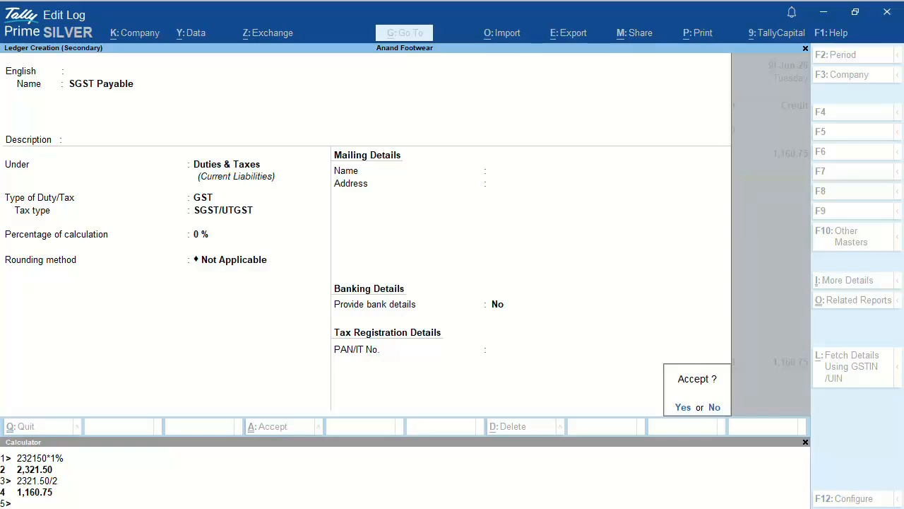
key("y")
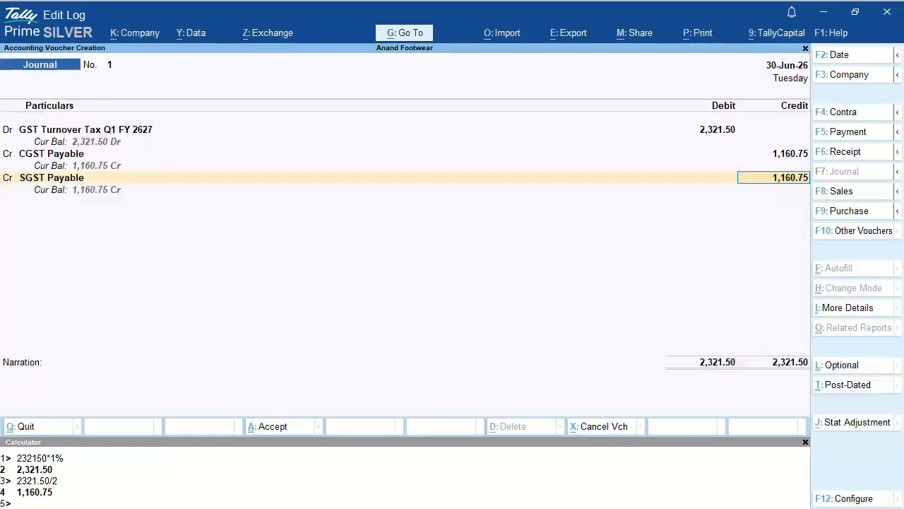
Step: Accept the 1,160.75 SGST credit, add narration 'Being total turnover tax computed for Quarter 1 - Rs. 232150@1% = Rs. 2321.50', and save
key("Return")
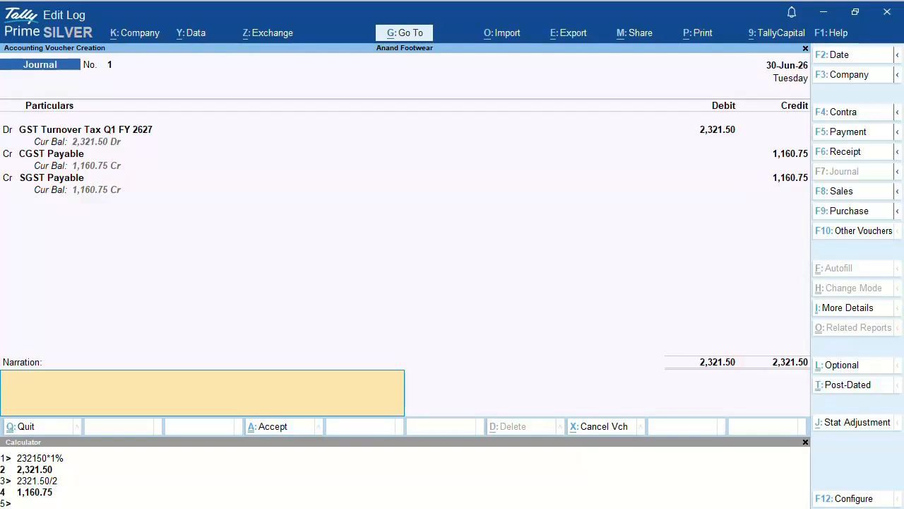
type("Being total turnover tax compu")
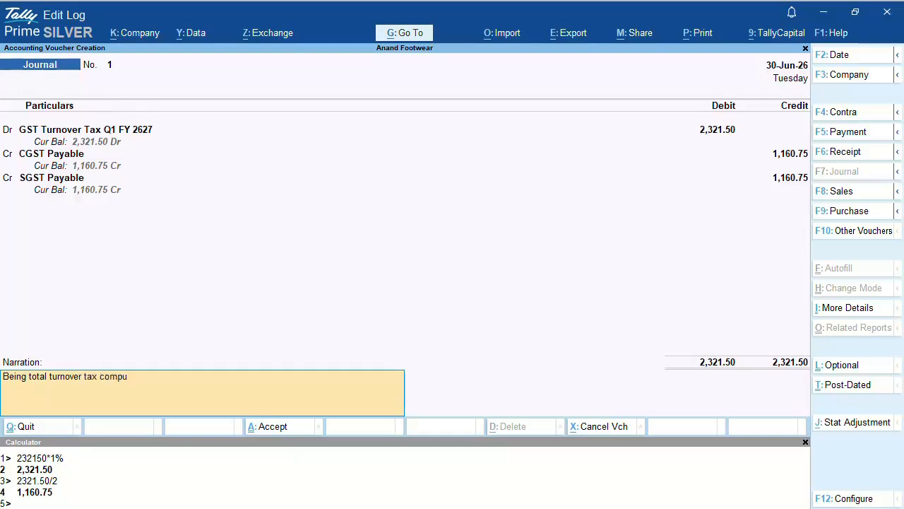
type("ted for Quarter 1 - Rs. 232150")
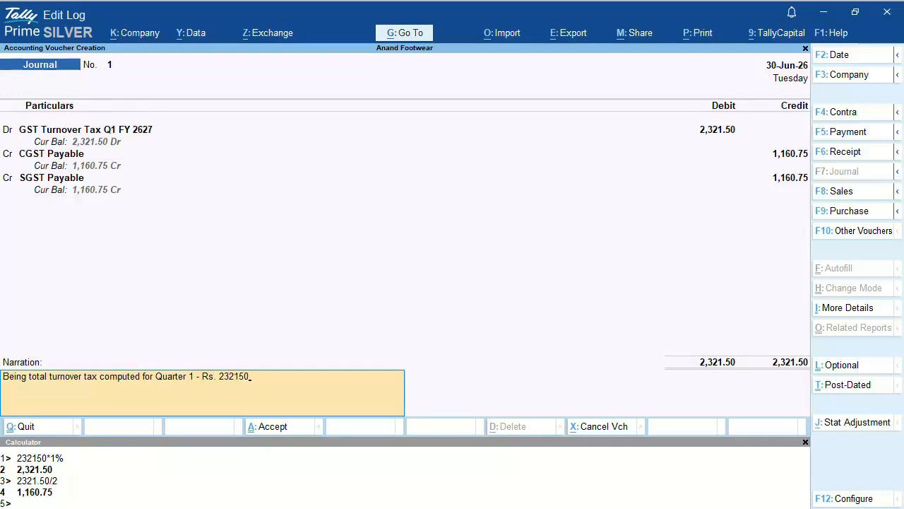
type("@1% = Rs. 2321.50/-")
key("Return")
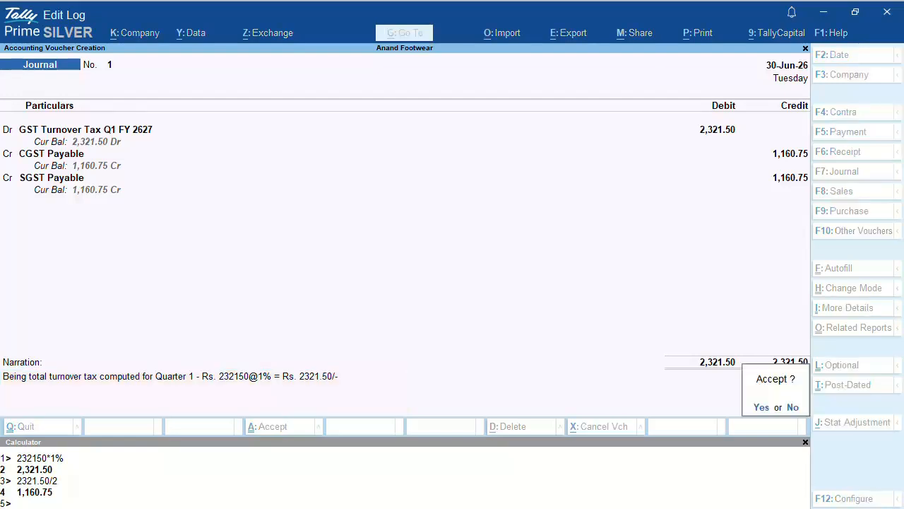
key("Return")
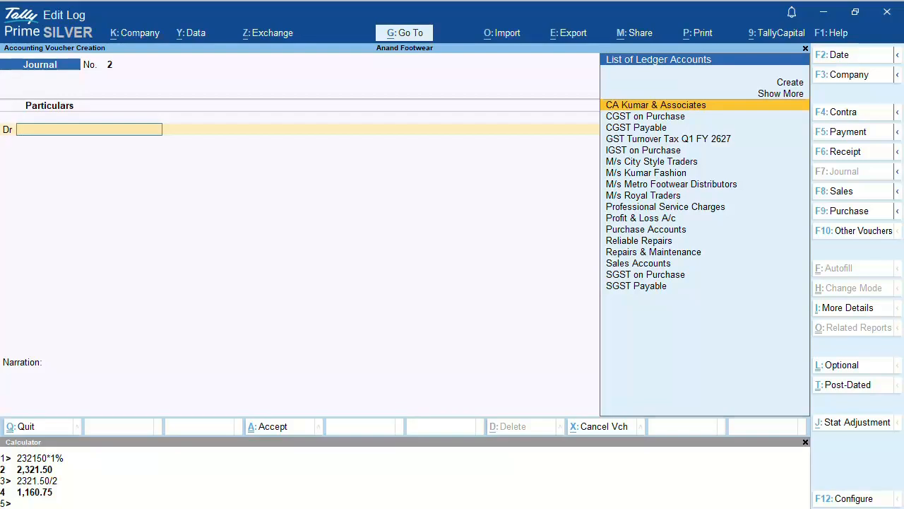
Step: Leave voucher entry and check CGST and SGST Payable under Balance Sheet > Current Liabilities > Duties & Taxes
key("Escape")
key("Return")
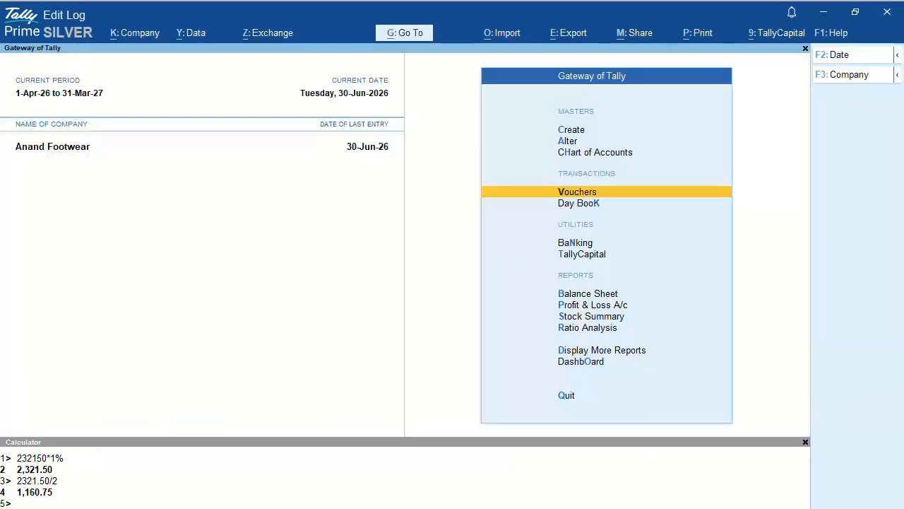
key("Down")
key("Down")
key("Down")
key("Down")
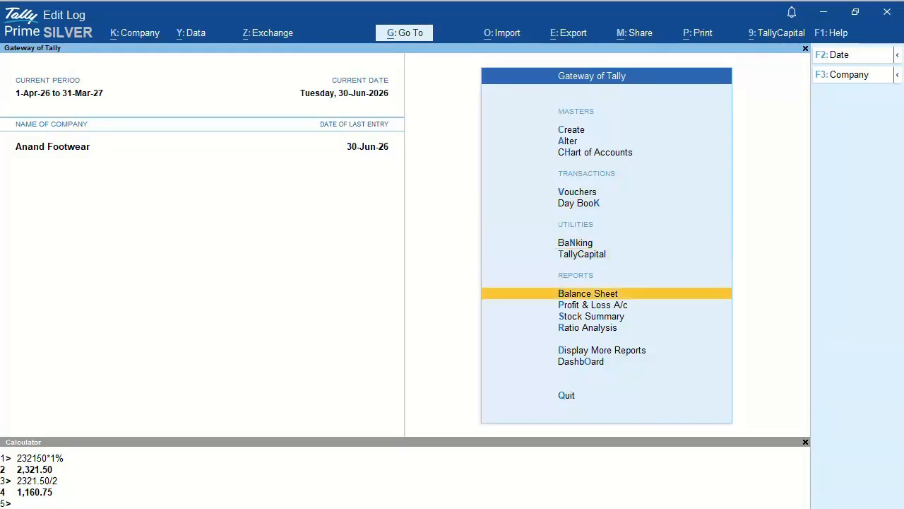
key("Return")
key("Down")
key("Down")
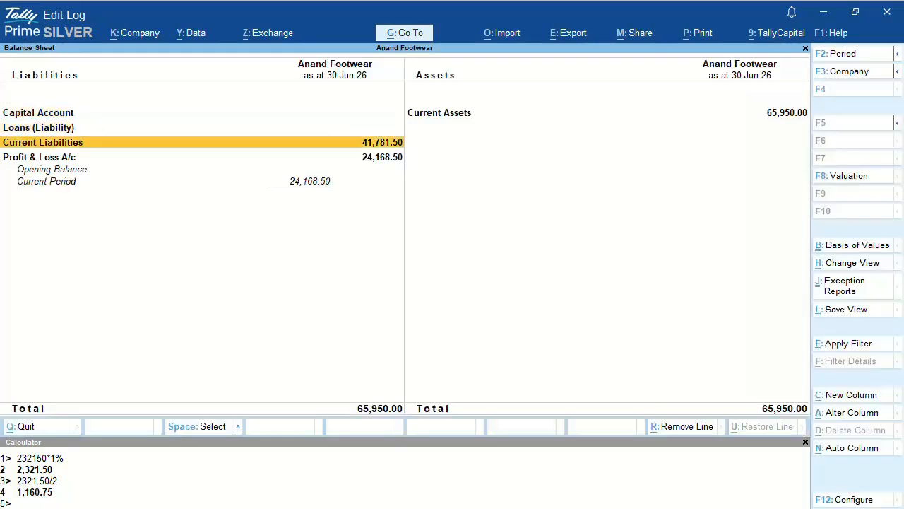
key("Return")
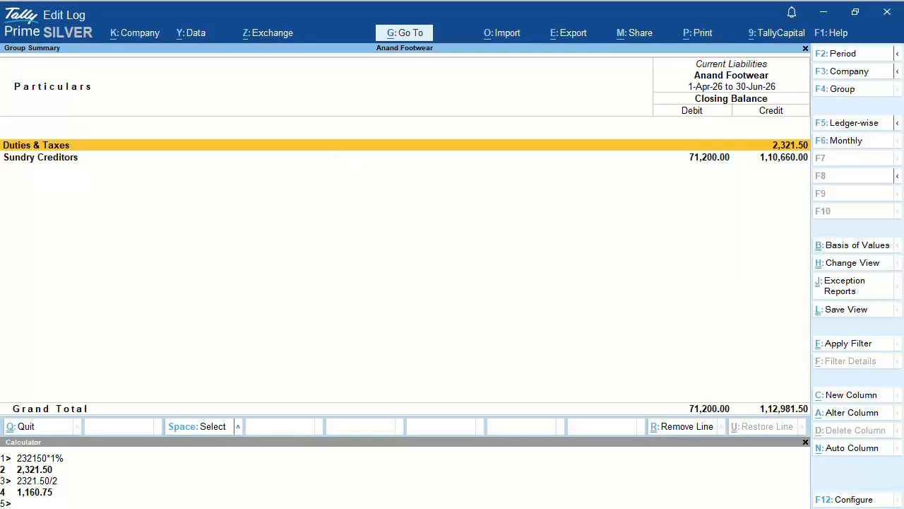
key("Return")
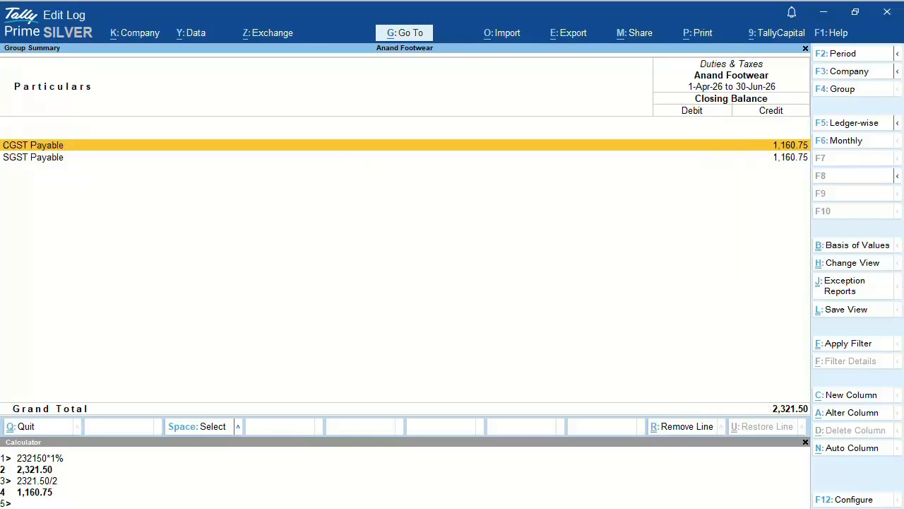
key("space")
key("Down")
key("space")
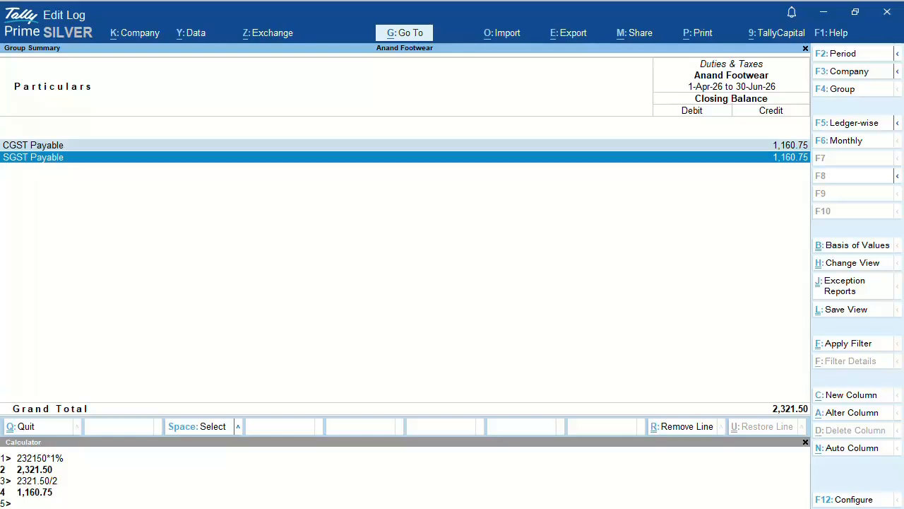
key("ctrl+space")
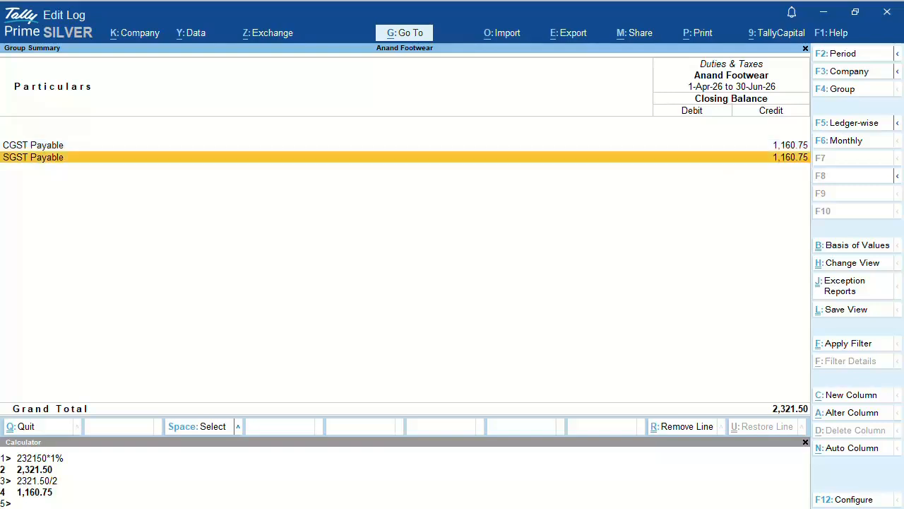
key("Escape")
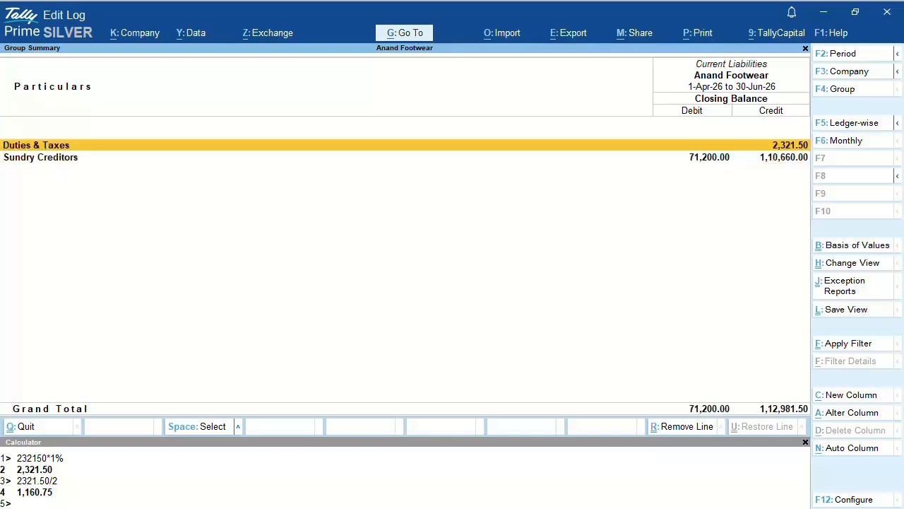
key("Escape")
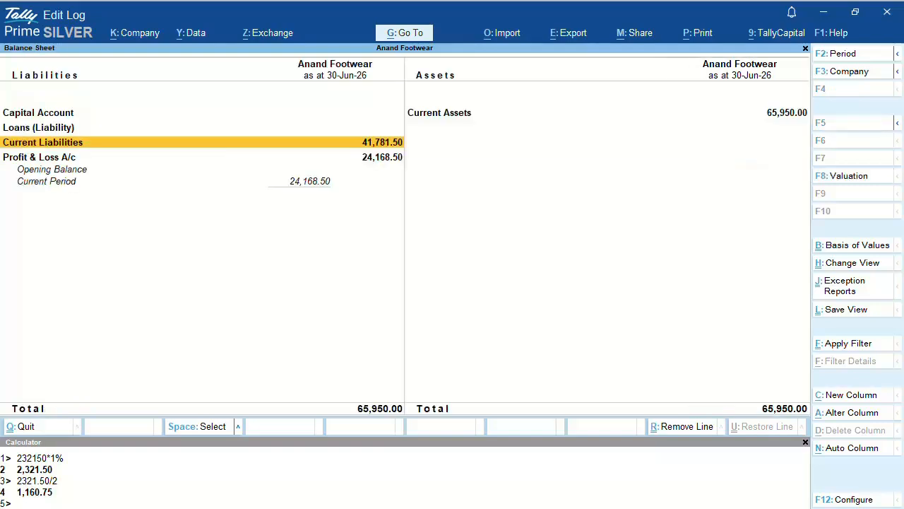
Step: Check GST Turnover Tax Q1 FY 2627 under Profit & Loss Indirect Expenses, then return to Gateway
key("Down")
key("Return")
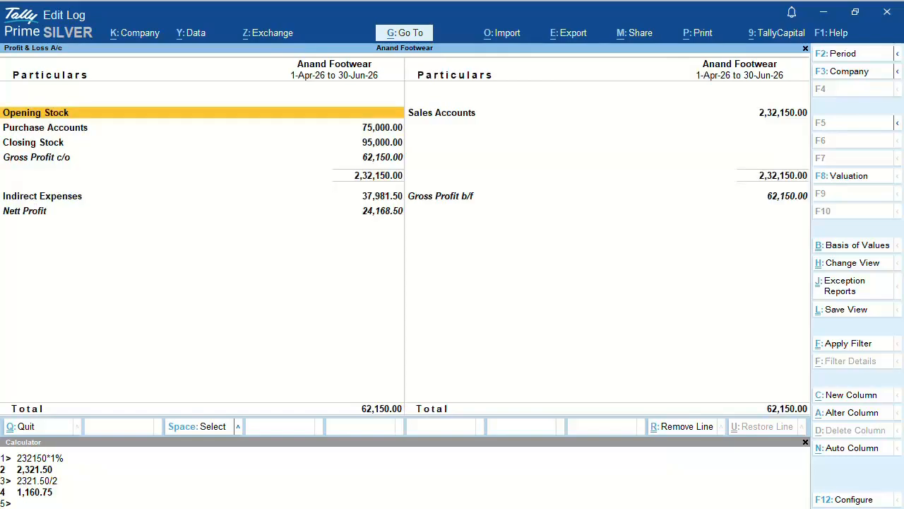
key("Down")
key("Down")
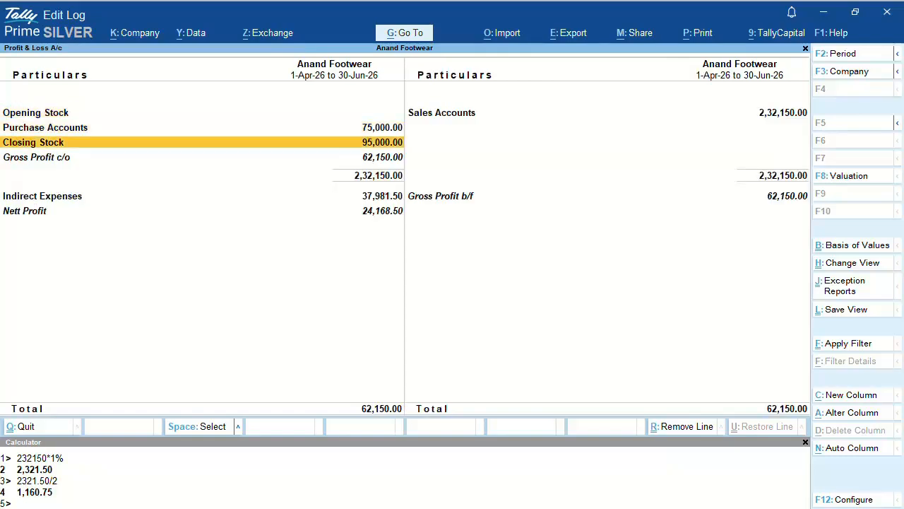
key("Down")
key("Down")
key("shift+Return")
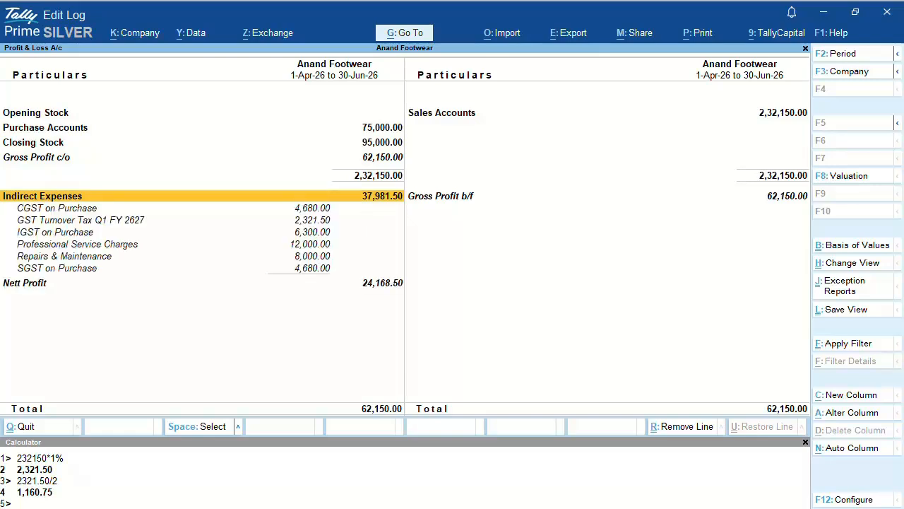
key("Down")
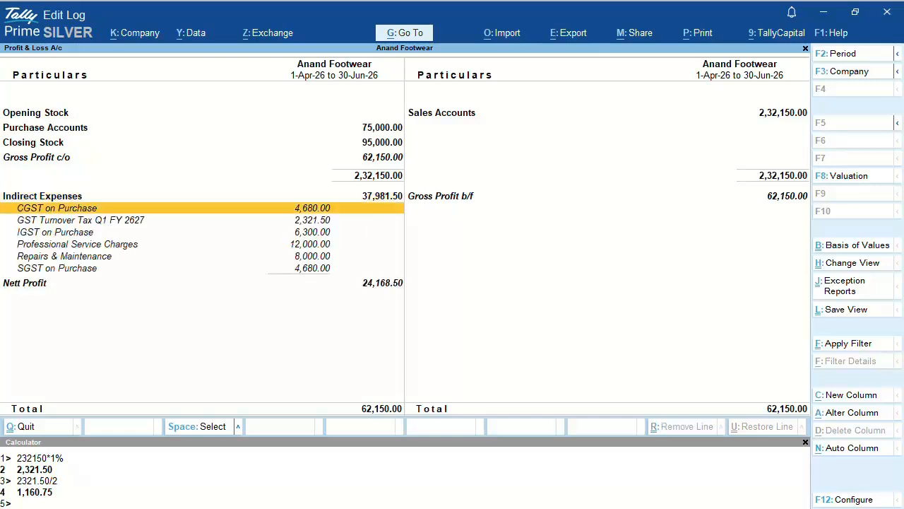
key("Down")
key("space")
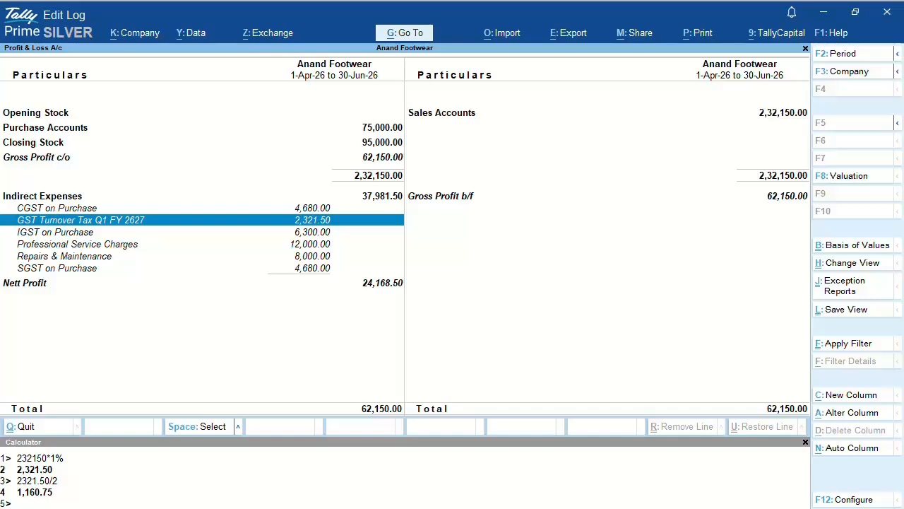
key("space")
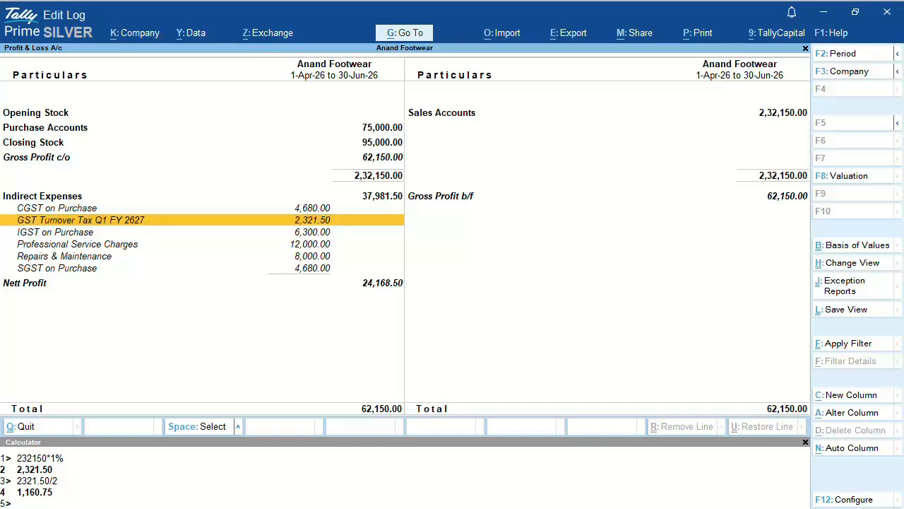
key("Escape")
key("Escape")
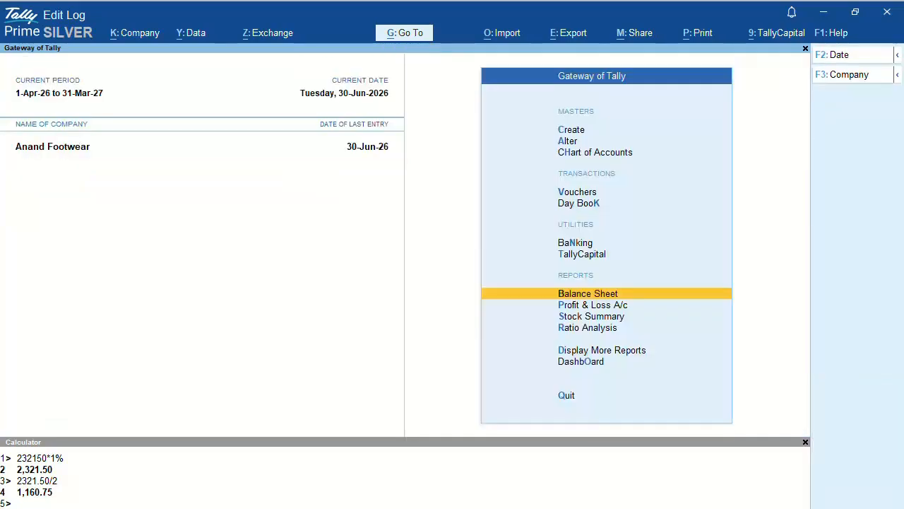
key("Up")
key("Up")
key("Up")
key("Up")
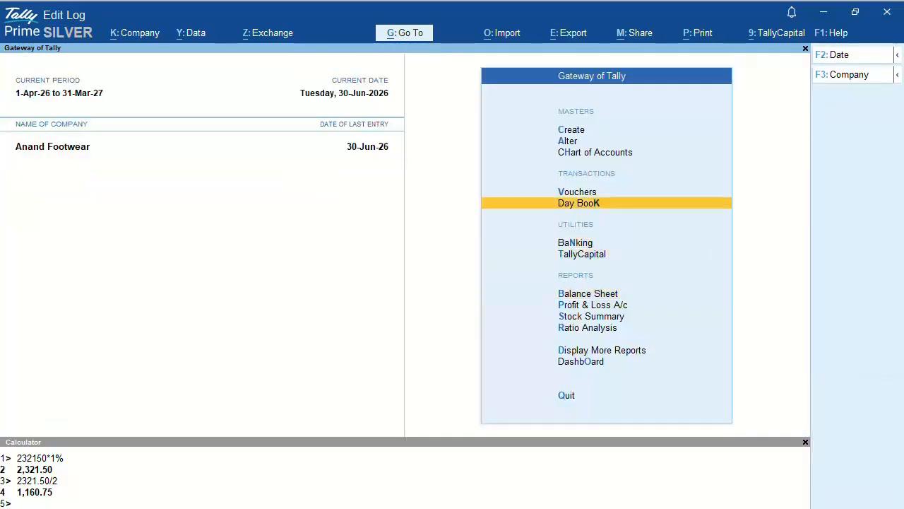
Step: Start a Payment voucher dated 18-07-2026 and bring up the Autofill transaction types
key("Return")
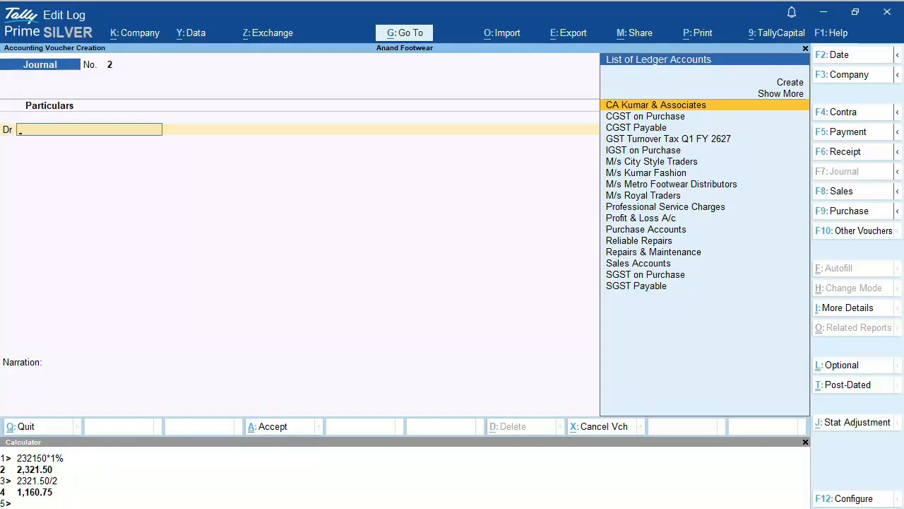
key("F5")
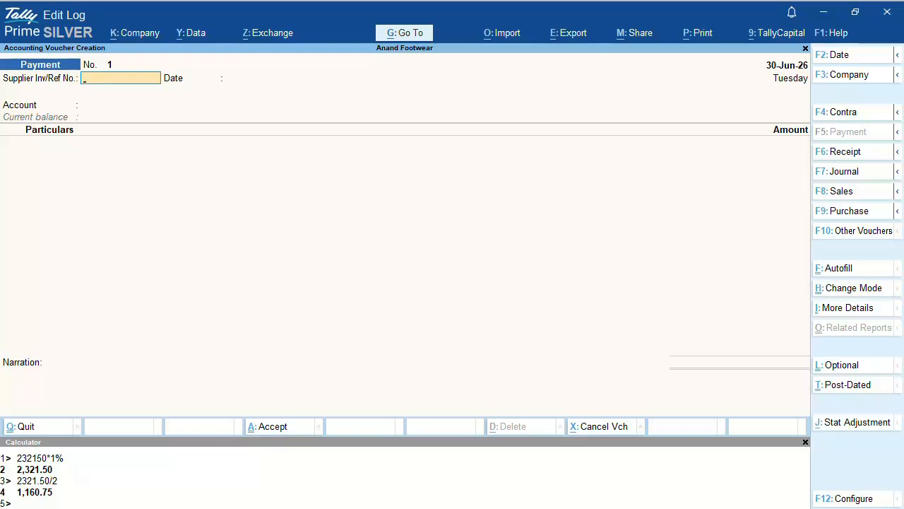
key("F2")
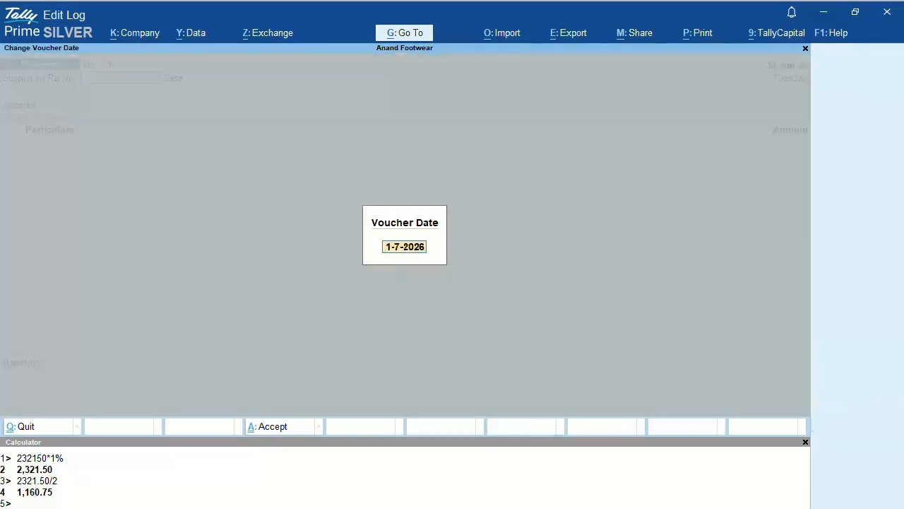
type("18-07-2026")
key("Return")
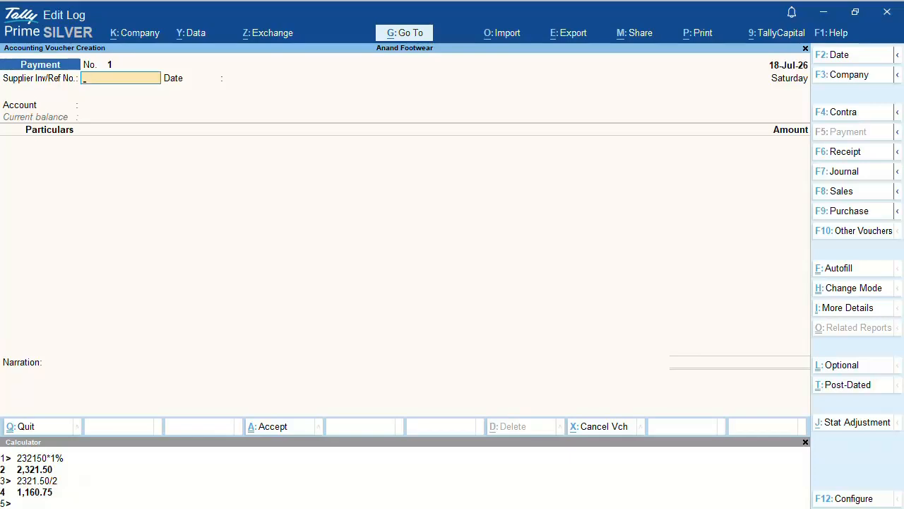
key("ctrl+e")
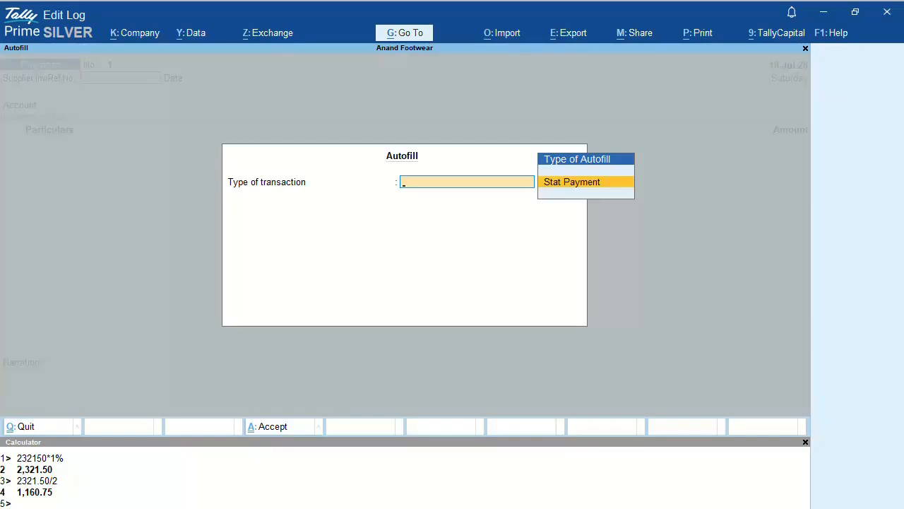
Step: Autofill the voucher as a Stat Payment of GST Tax (Other than Reverse Charge) for APR26 to JUNE26
key("Return")
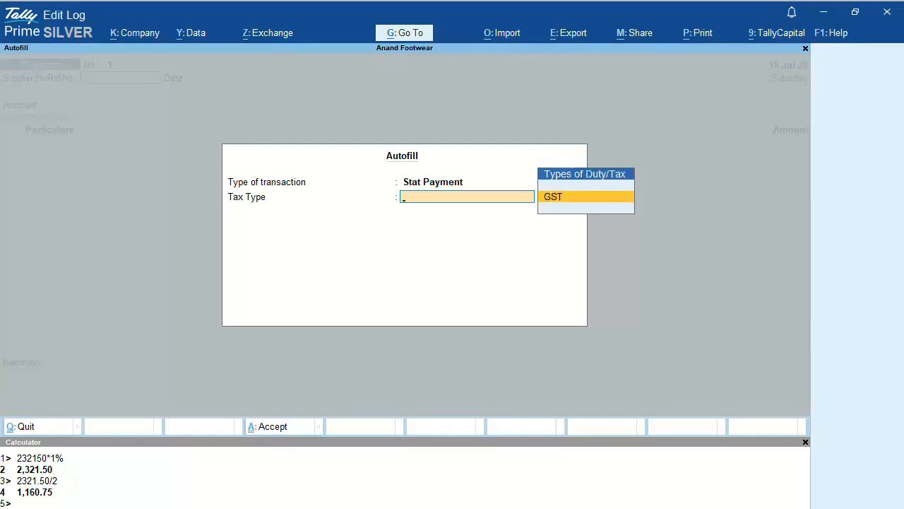
key("Return")
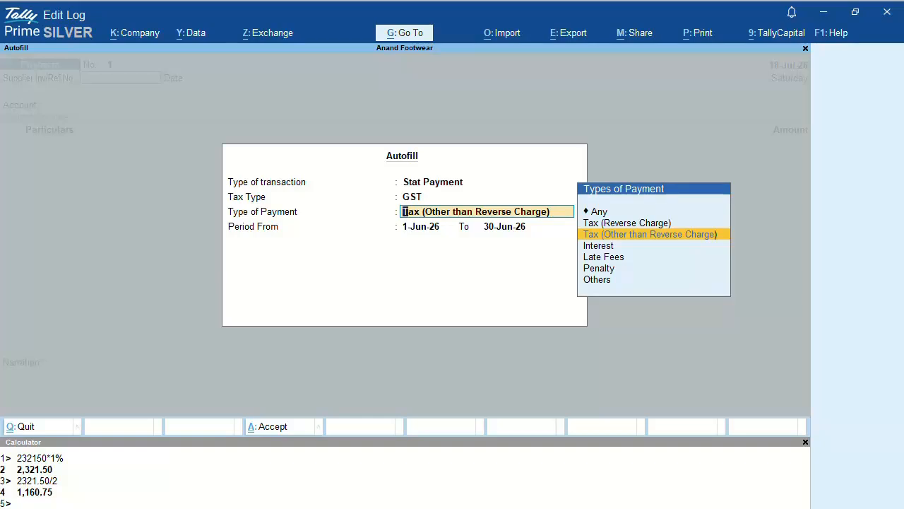
key("Return")
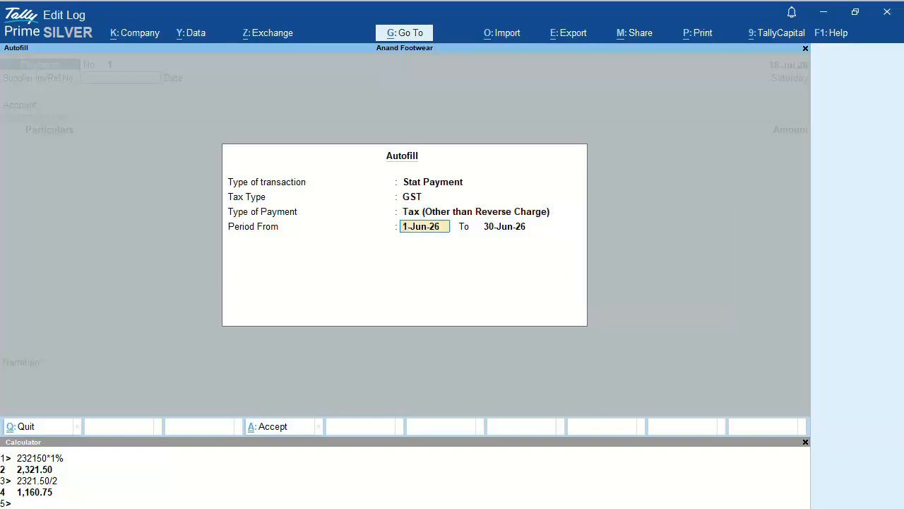
type("APR26")
key("Return")
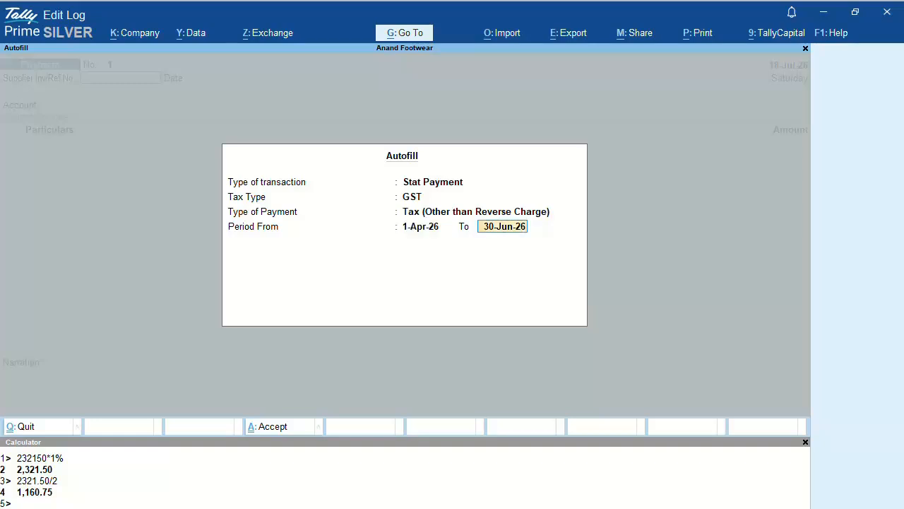
type("JUNE26")
key("Return")
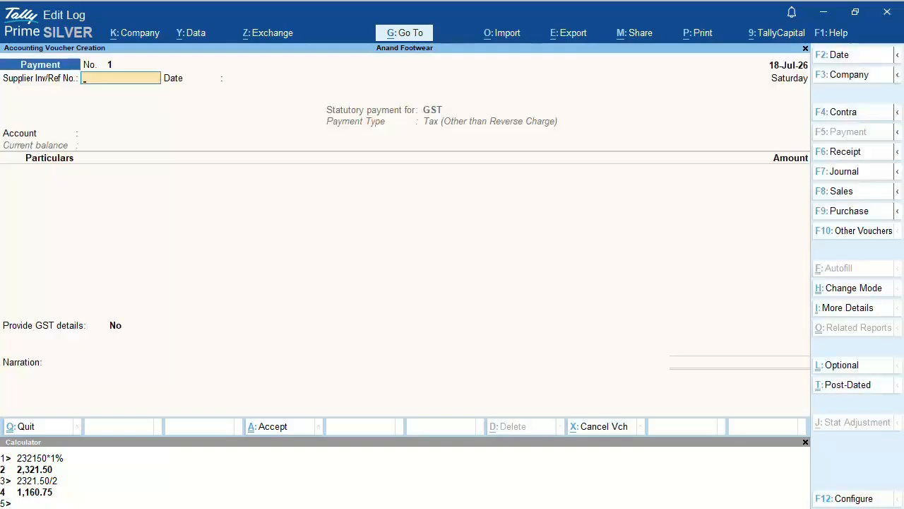
Step: Pay from Bank Account, debiting CGST Payable with 1,160.75
key("Return")
key("Return")
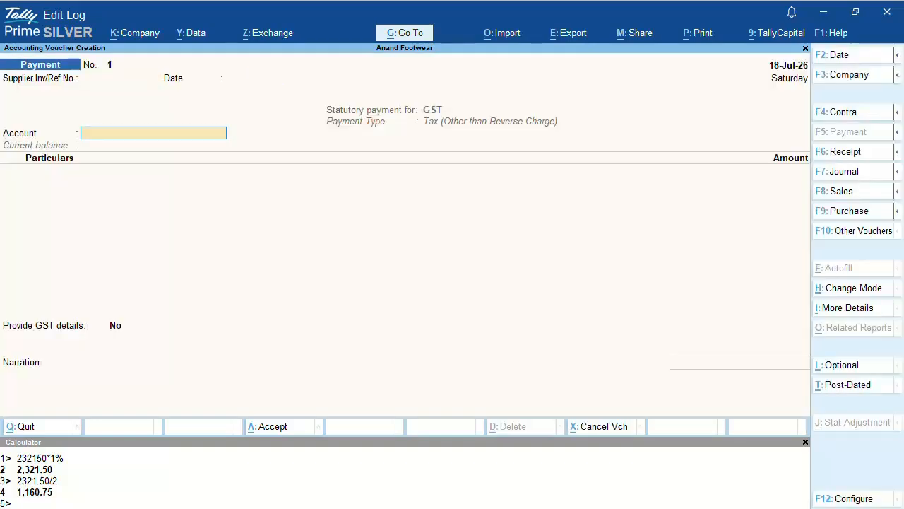
type("BA")
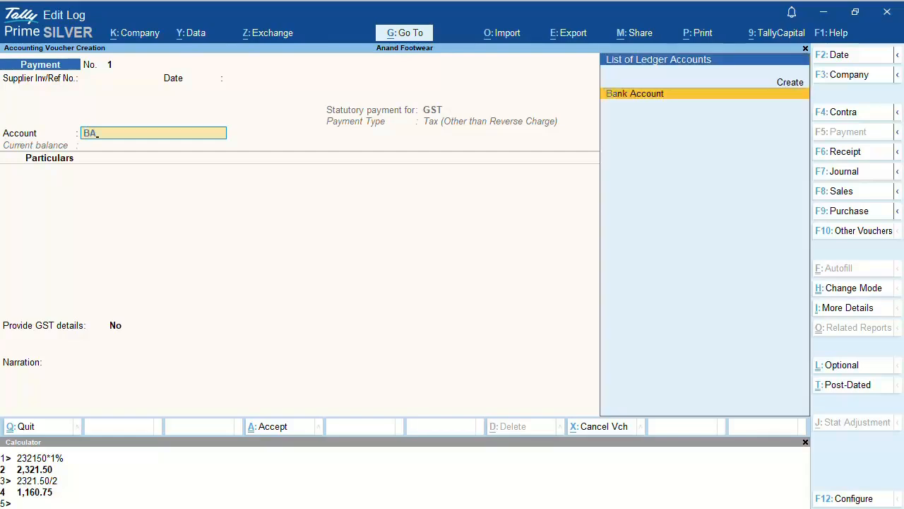
key("Return")
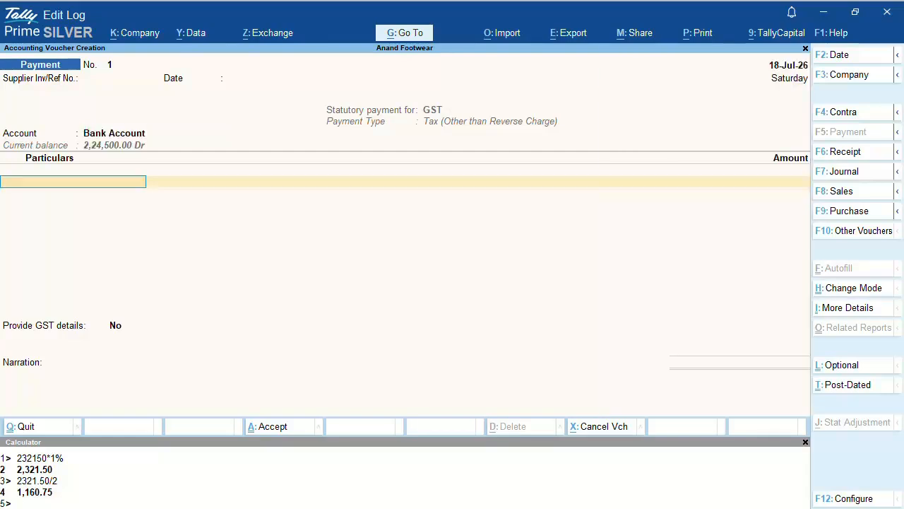
type("CGS")
key("Down")
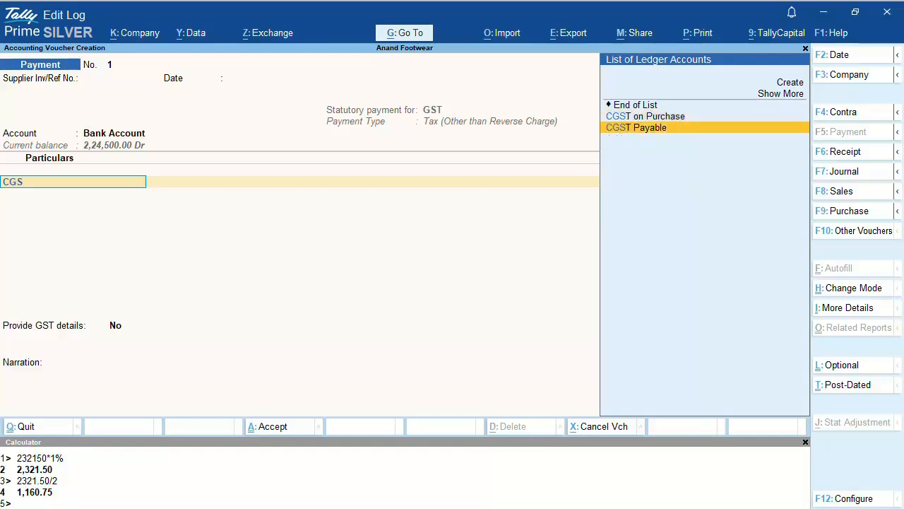
key("Return")
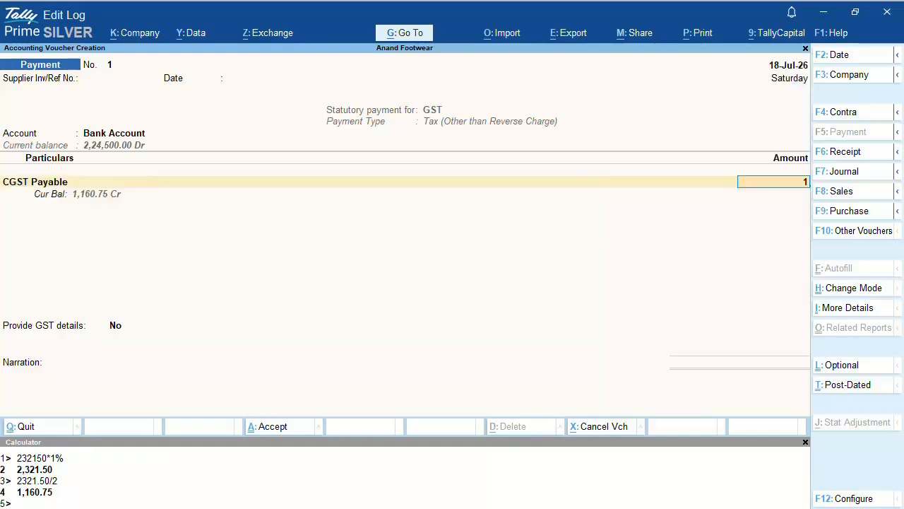
type("1160.75")
key("Return")
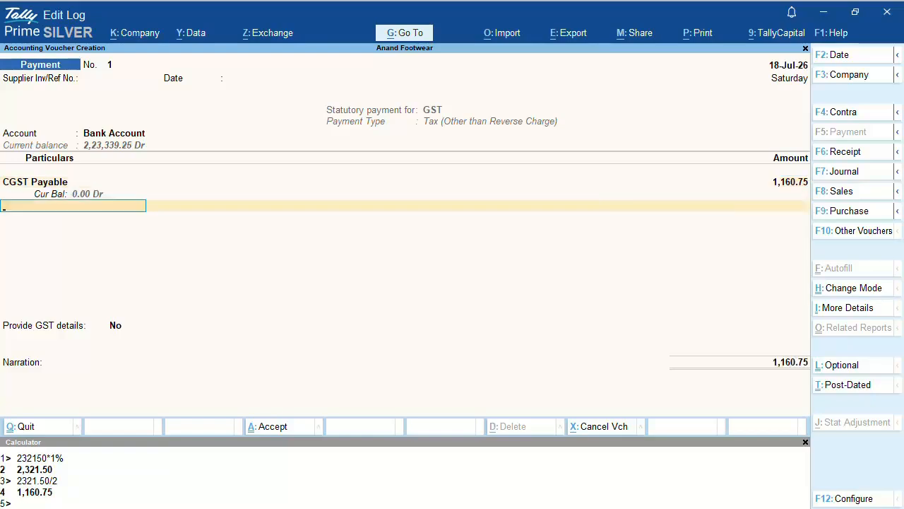
Step: Add SGST Payable with 1,160.75 and close the ledger lines
type("SG")
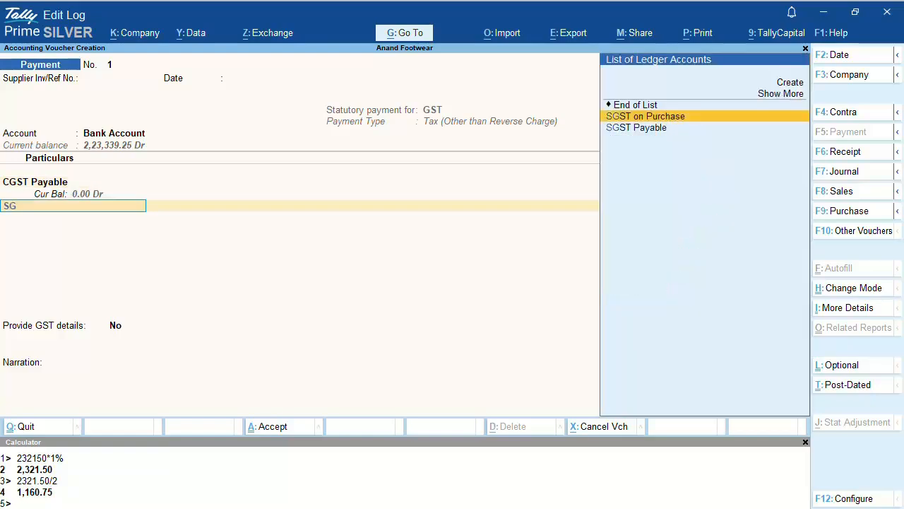
key("Down")
key("Return")
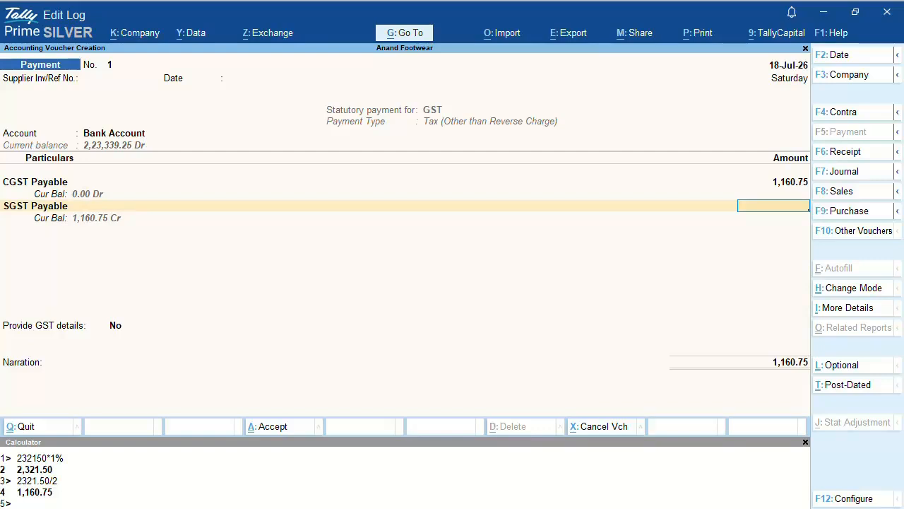
type("1160.75")
key("Return")
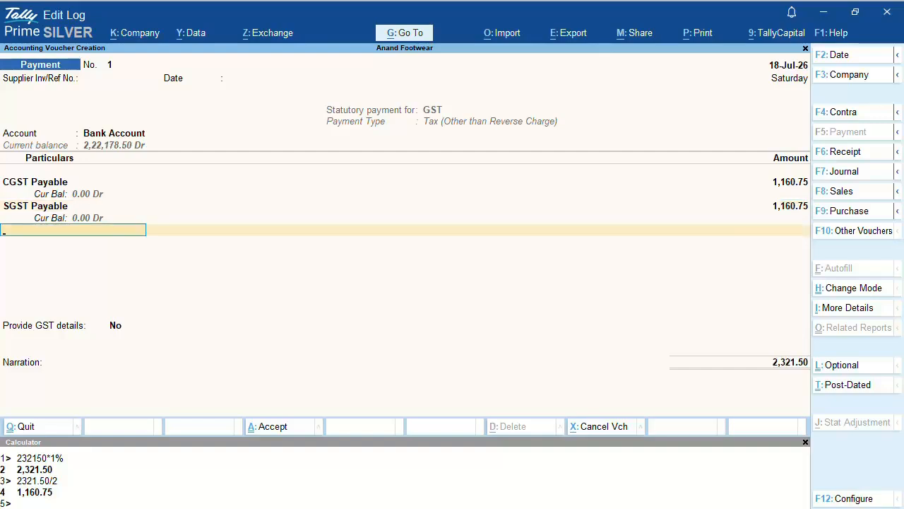
key("Return")
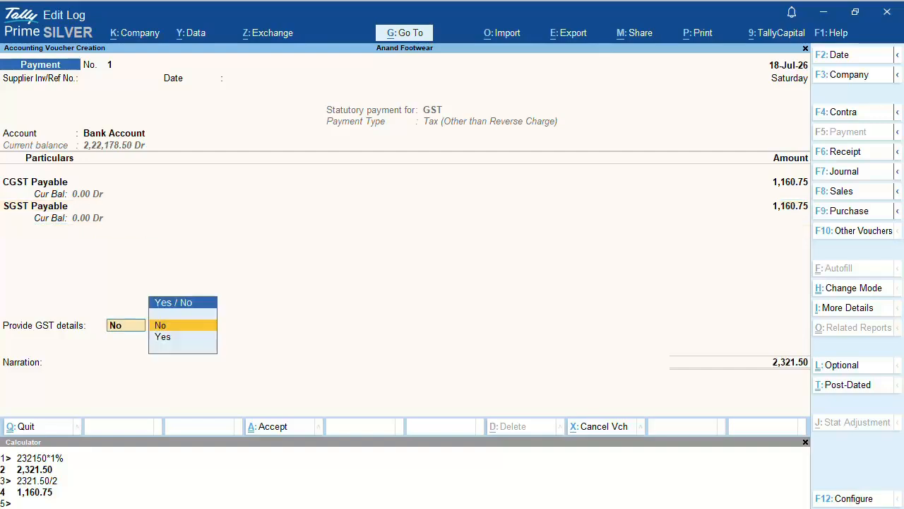
Step: Choose to provide GST details, with Net Banking as the mode and HDFC Bank as the bank
key("Down")
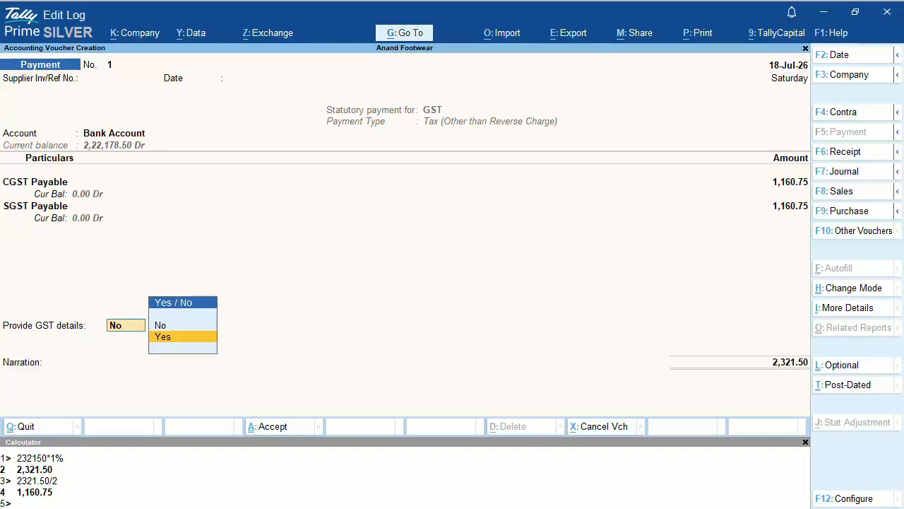
key("Return")
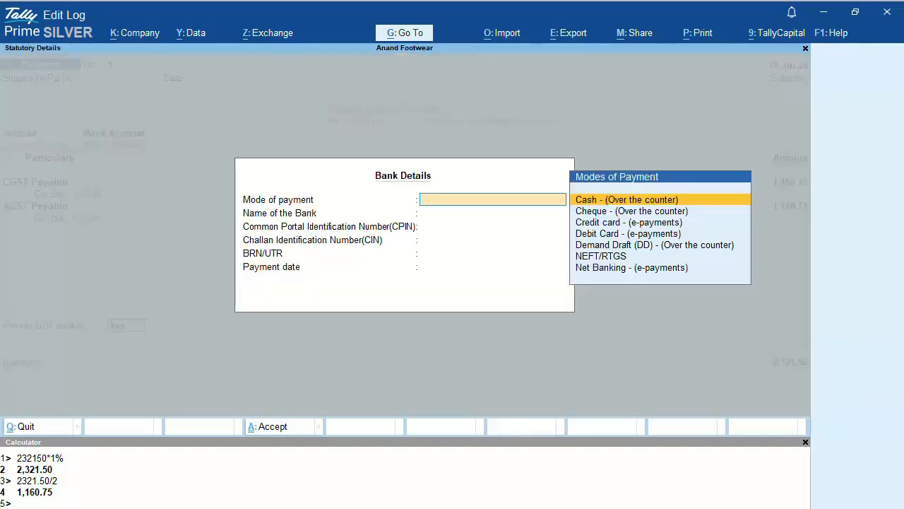
type("NE")
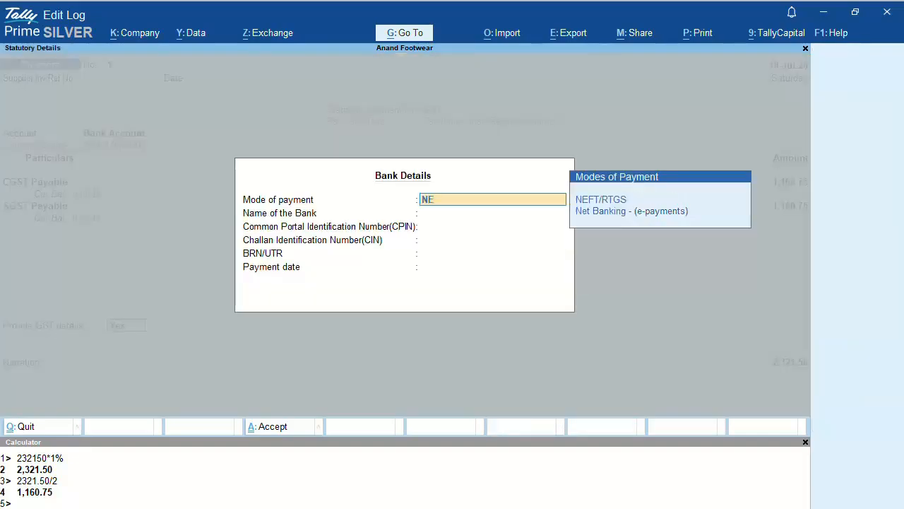
key("Down")
key("Return")
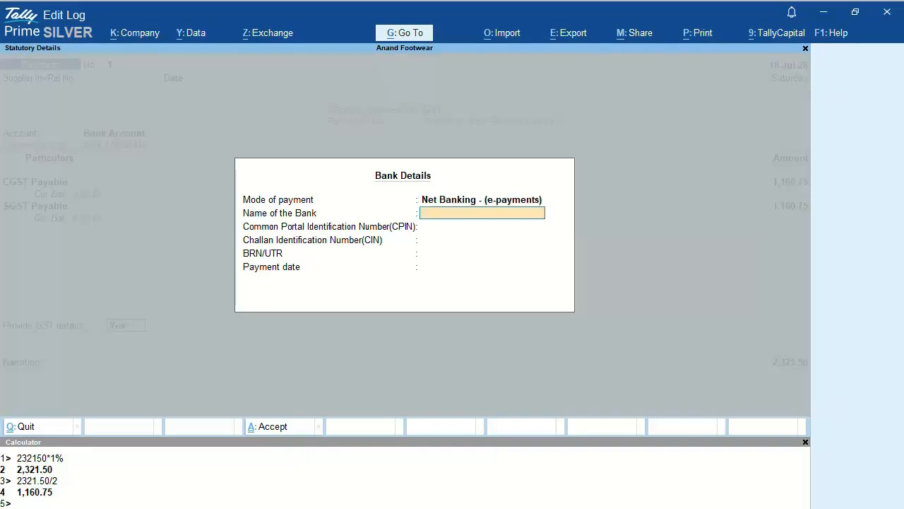
type("HDFC Bank")
key("Return")
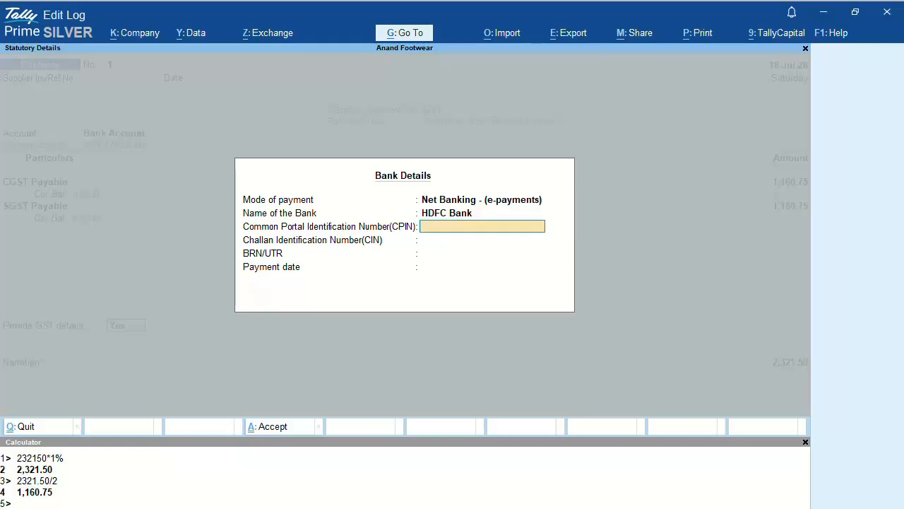
Step: Enter the challan's CPIN, CIN and BRN/UTR references and payment date 18-07-2026
type("CPIN2580006")
key("Return")
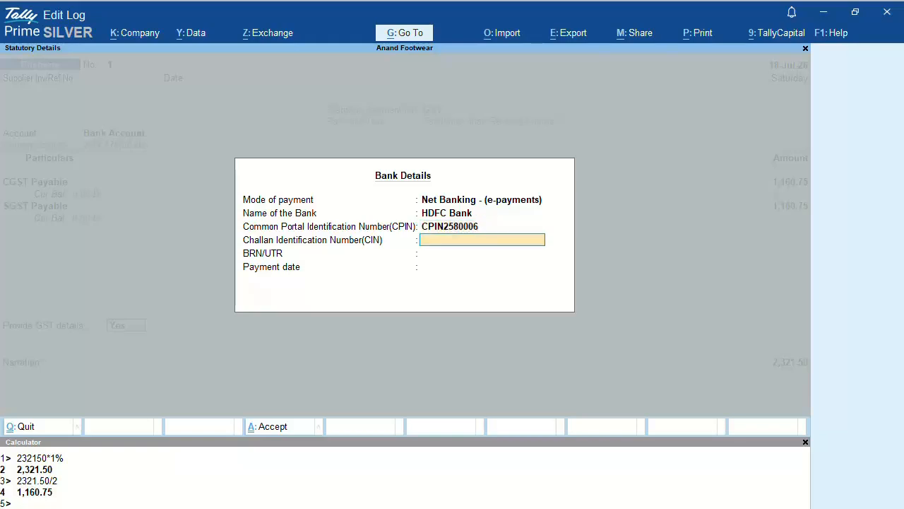
type("CIN45621000")
key("Return")
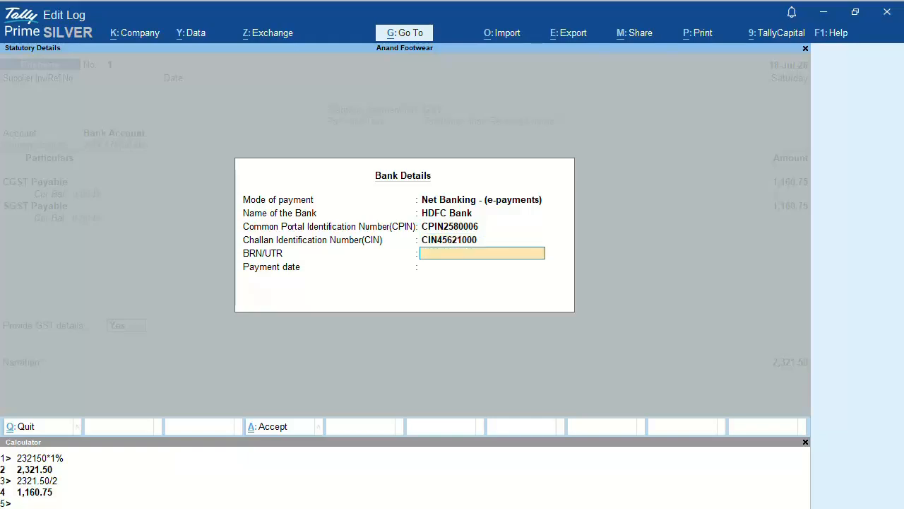
type("UTR652360009")
key("Return")
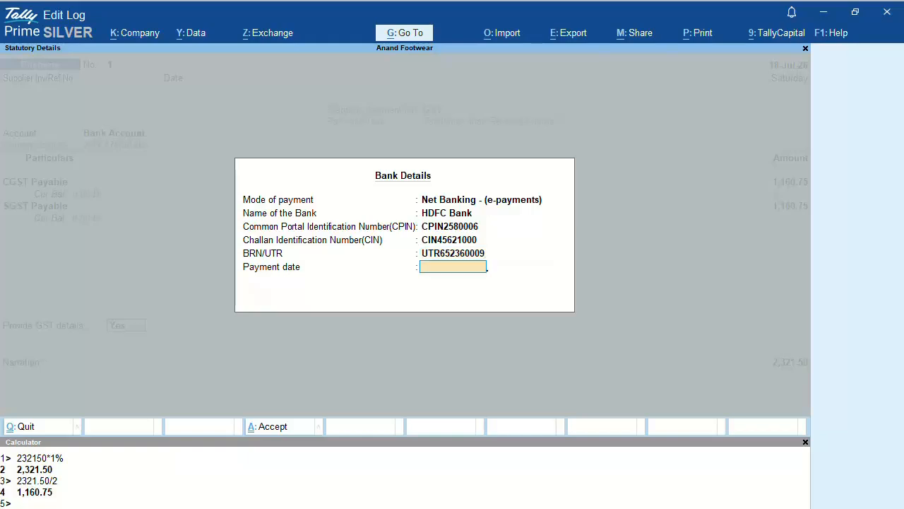
type("18-07-2026")
key("Return")
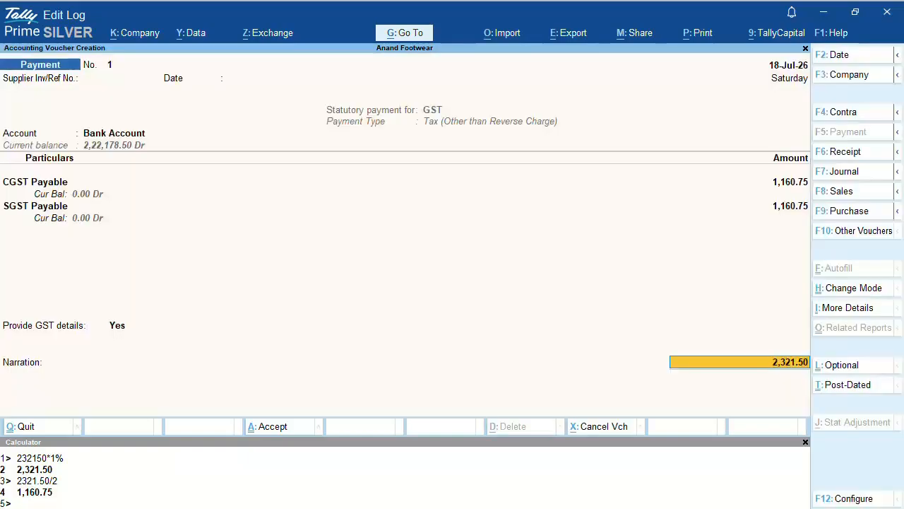
Step: Add the narration 'Being GST liability for Q1 paid online' and accept the voucher
key("Return")
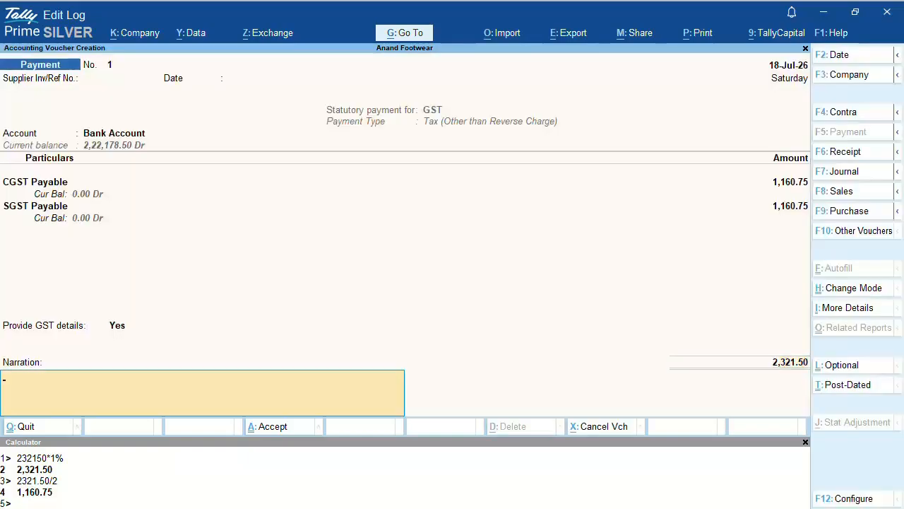
type("Being GST liability fo")
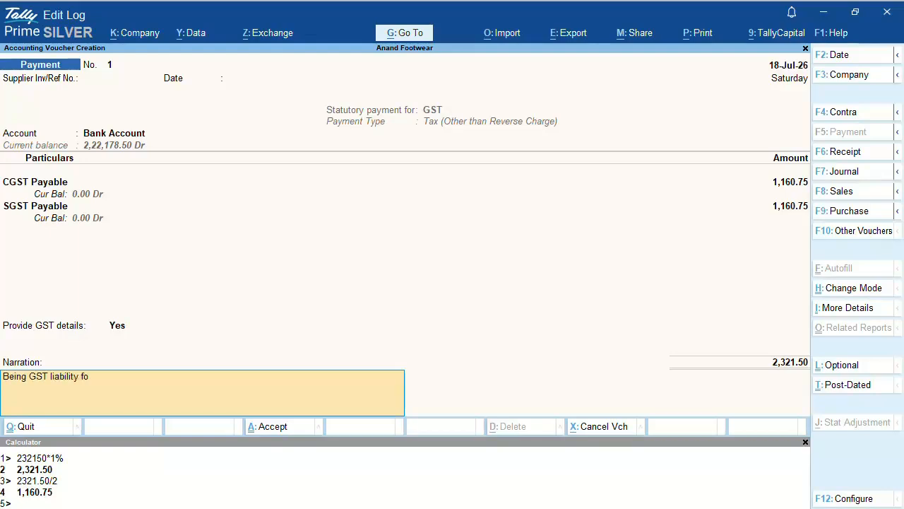
type("r Q1 paid online.")
key("Return")
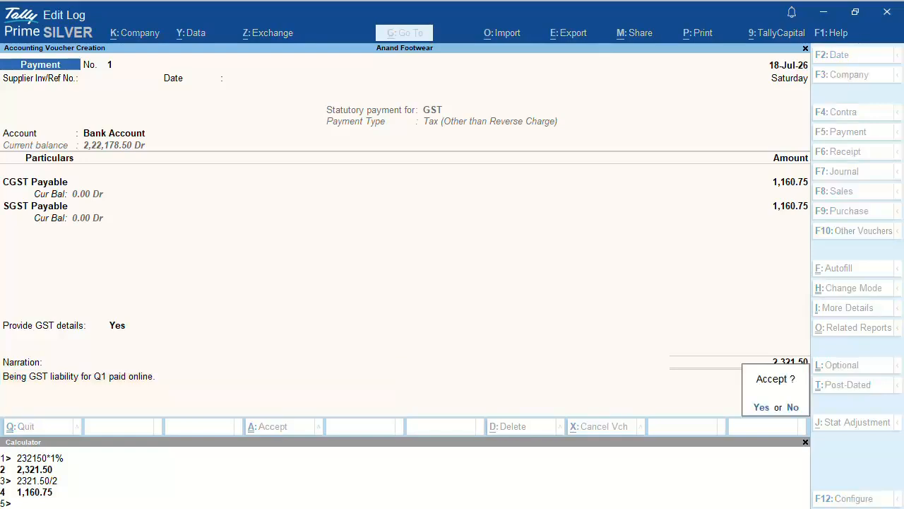
key("Return")
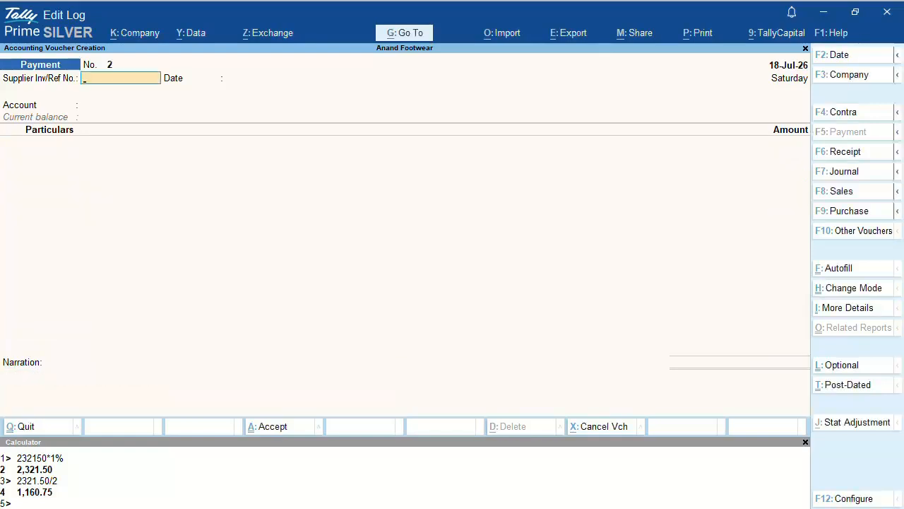